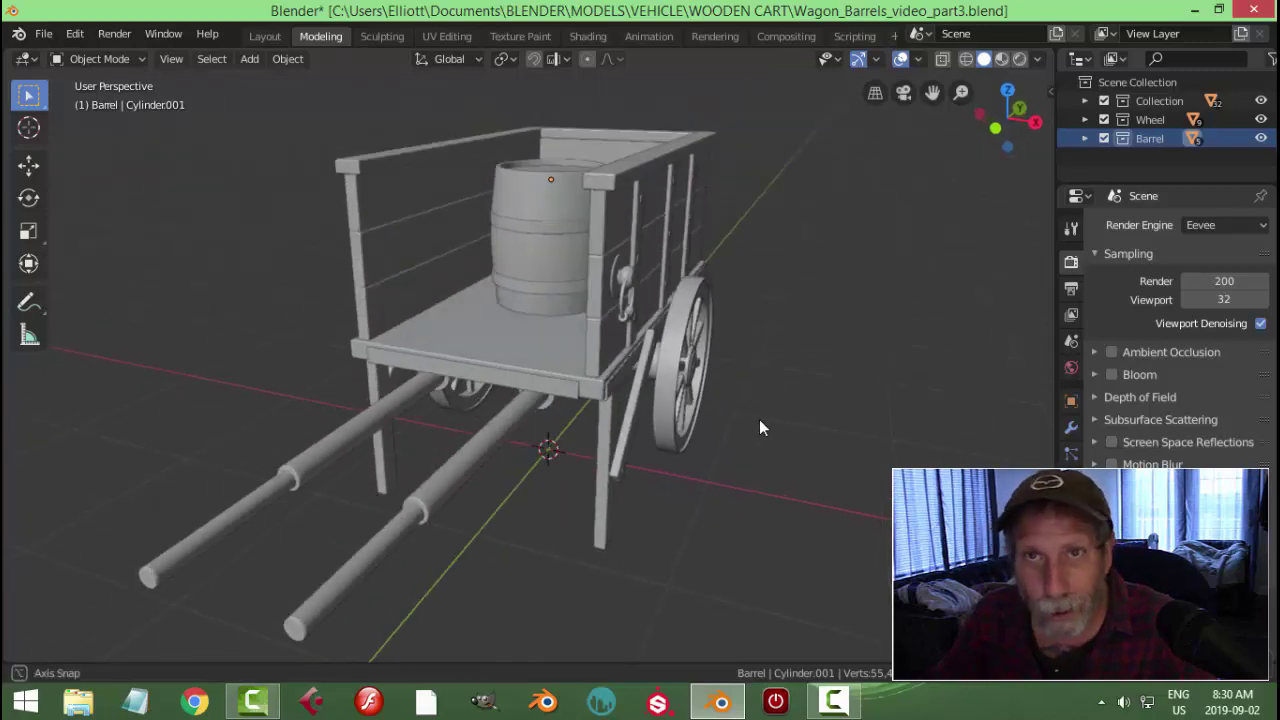
Select all objects of the Barrel collection and isolate them by hiding the rest of the scene
scroll(763, 409, up, 5)
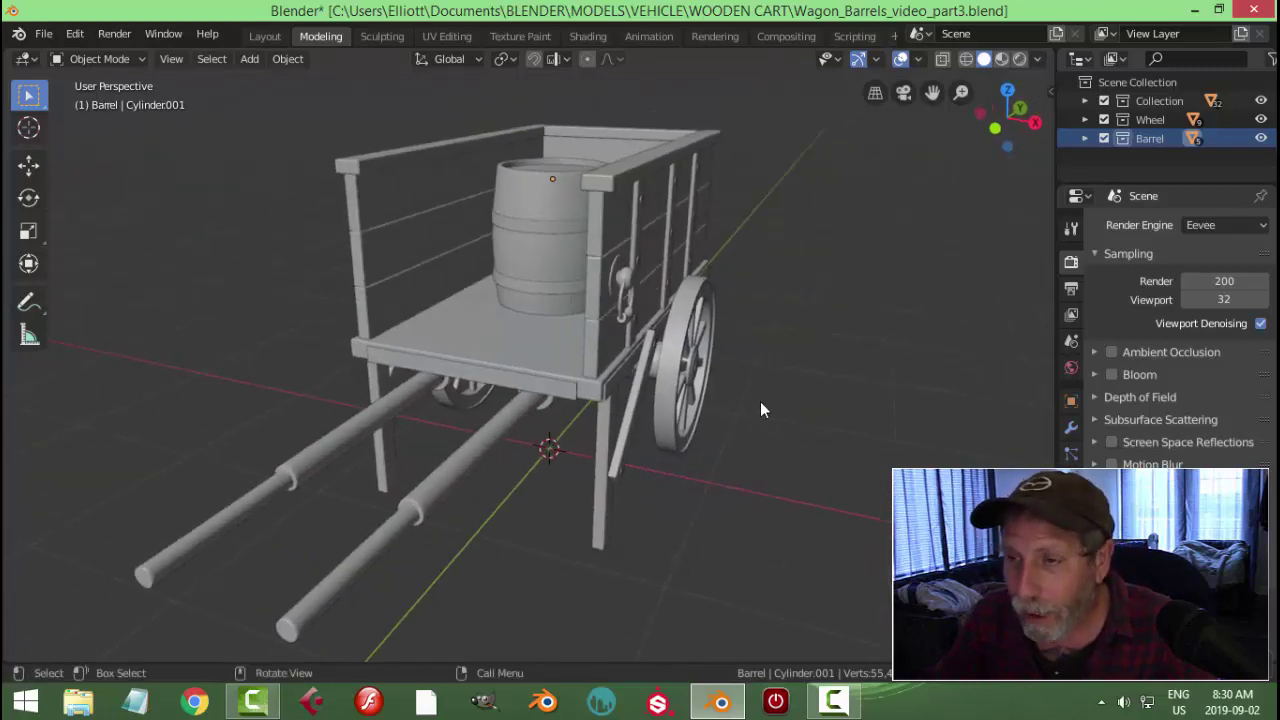
click(528, 158)
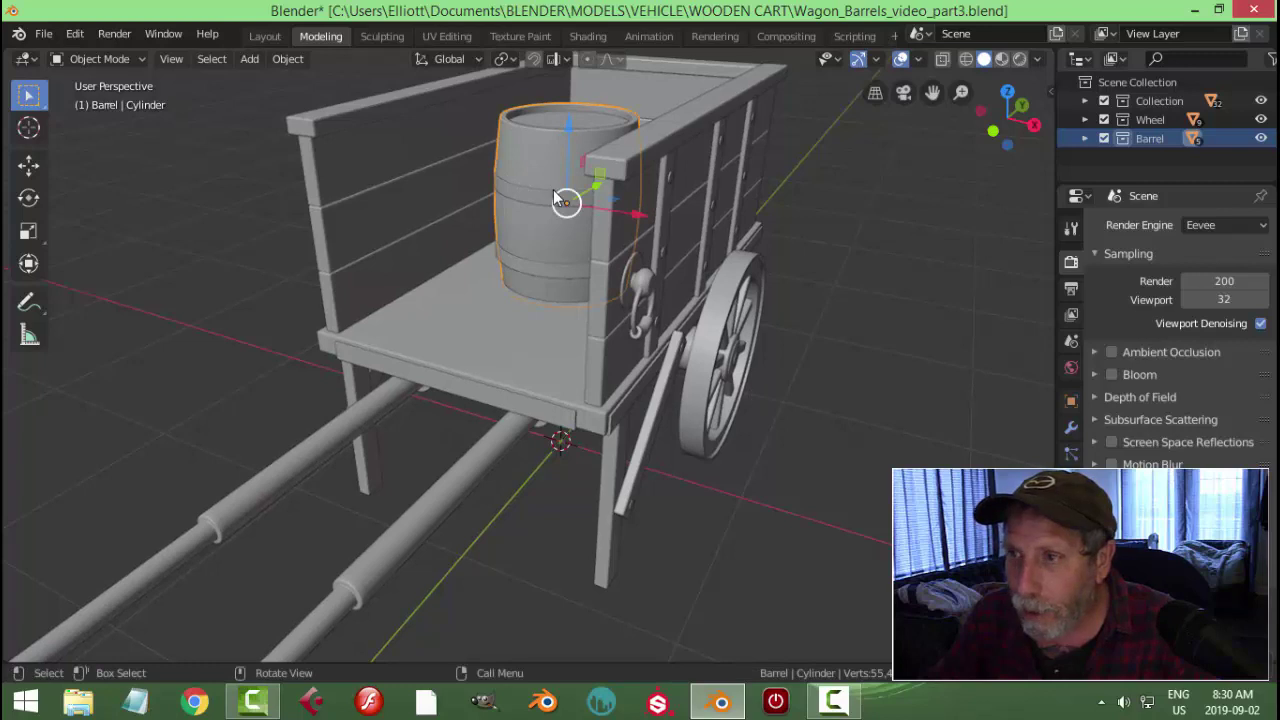
click(1085, 139)
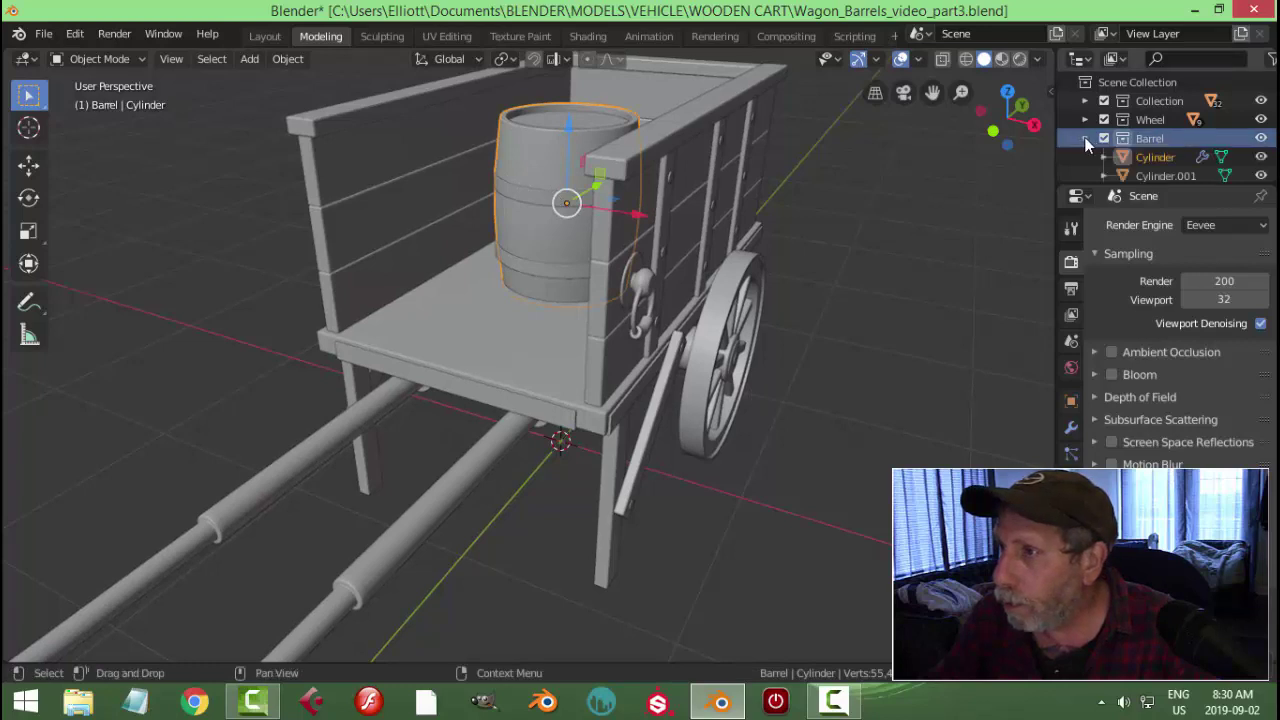
right_click(1141, 141)
click(1060, 292)
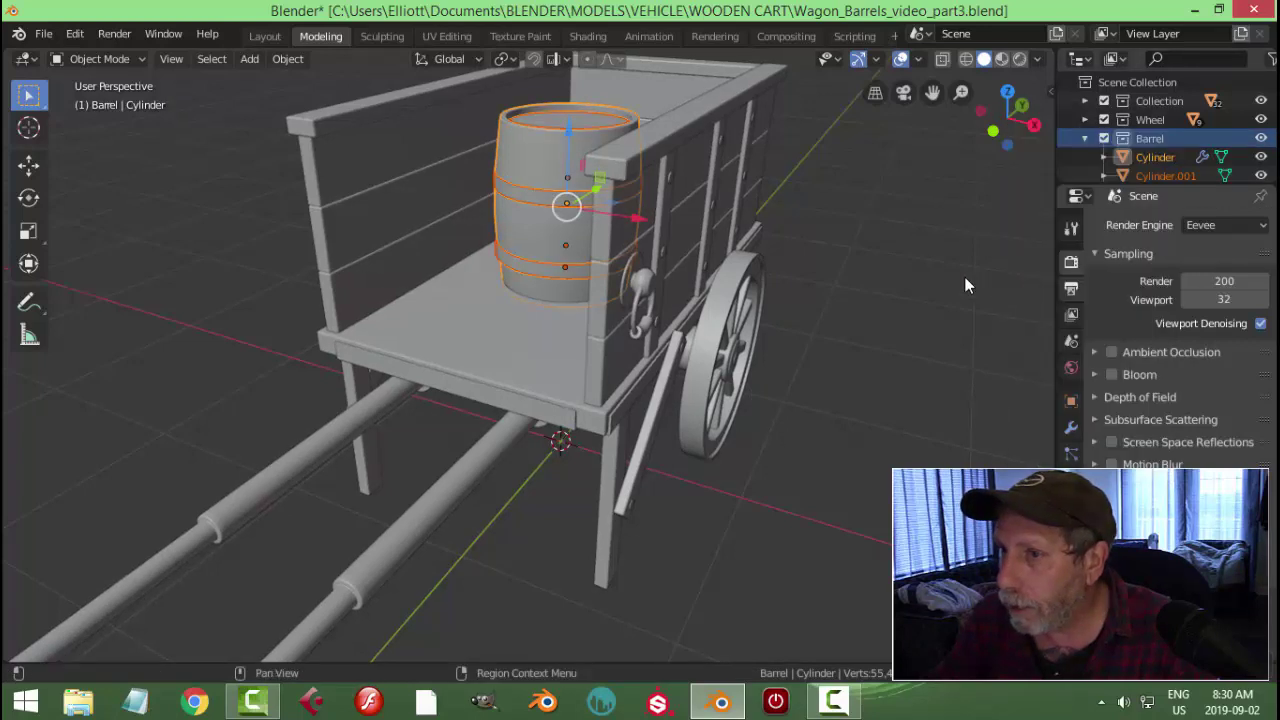
key(shift+h)
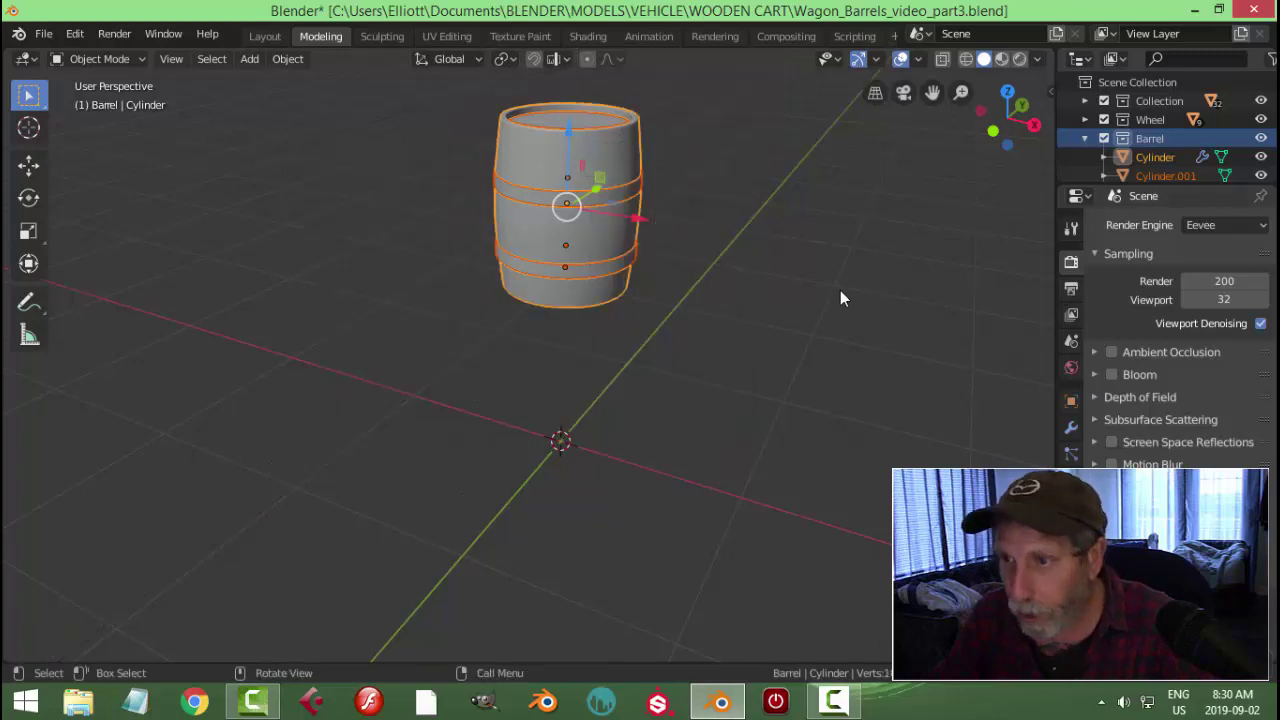
Hide the upper and lower hoops around the barrel
click(734, 301)
middle_drag(714, 307, 696, 280)
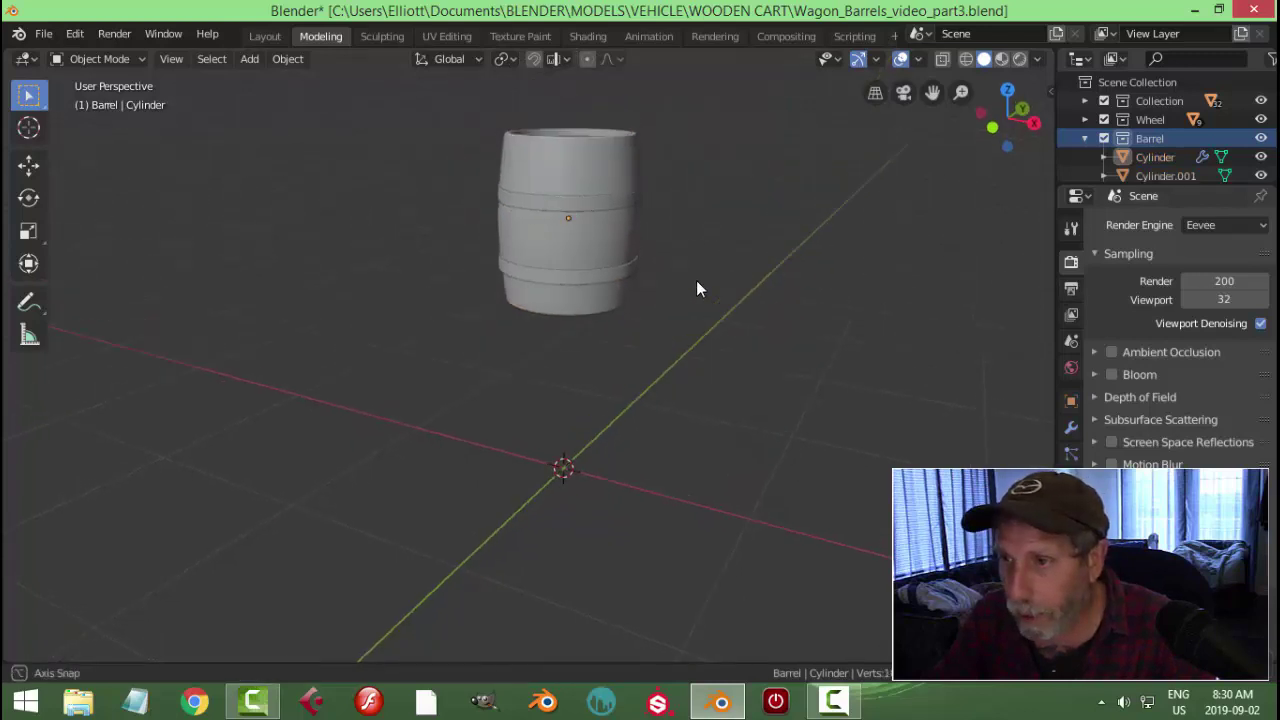
click(600, 200)
shift+click(614, 276)
key(h)
Hide the barrel's top lid and bottom lid so only the barrel body is left
middle_drag(714, 277, 708, 246)
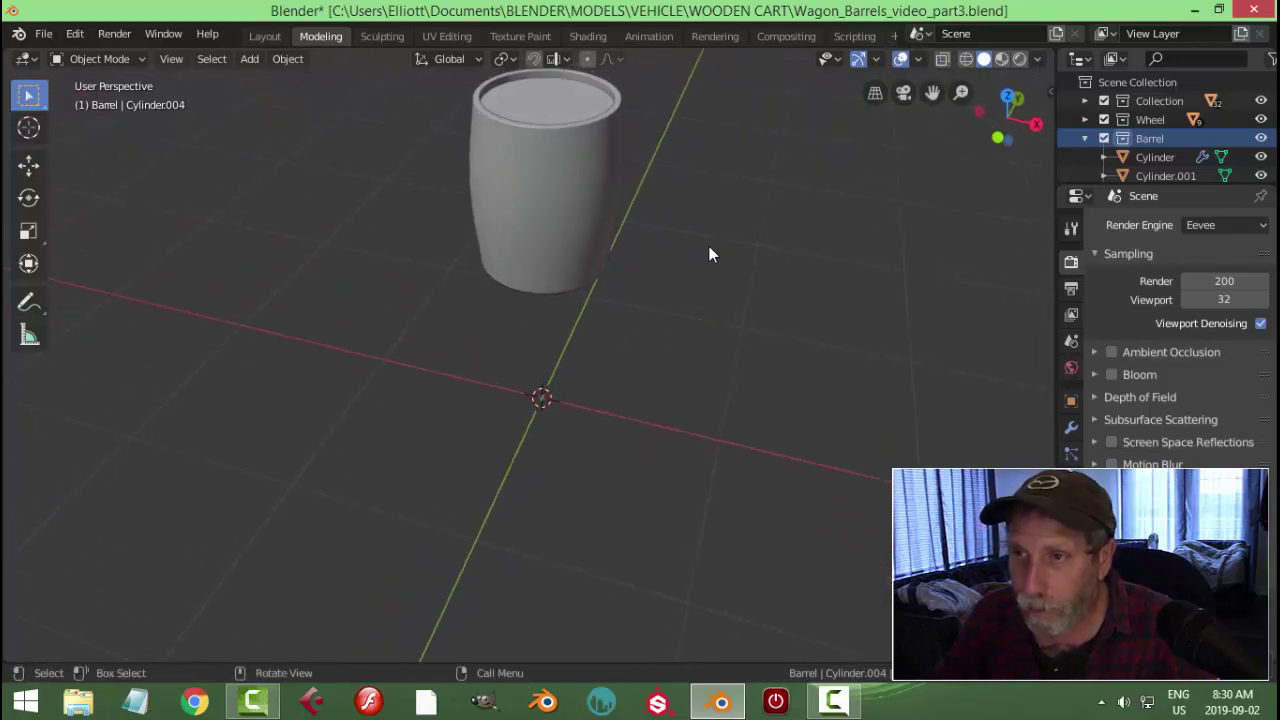
click(560, 99)
key(h)
middle_drag(630, 117, 611, 358)
click(543, 370)
key(h)
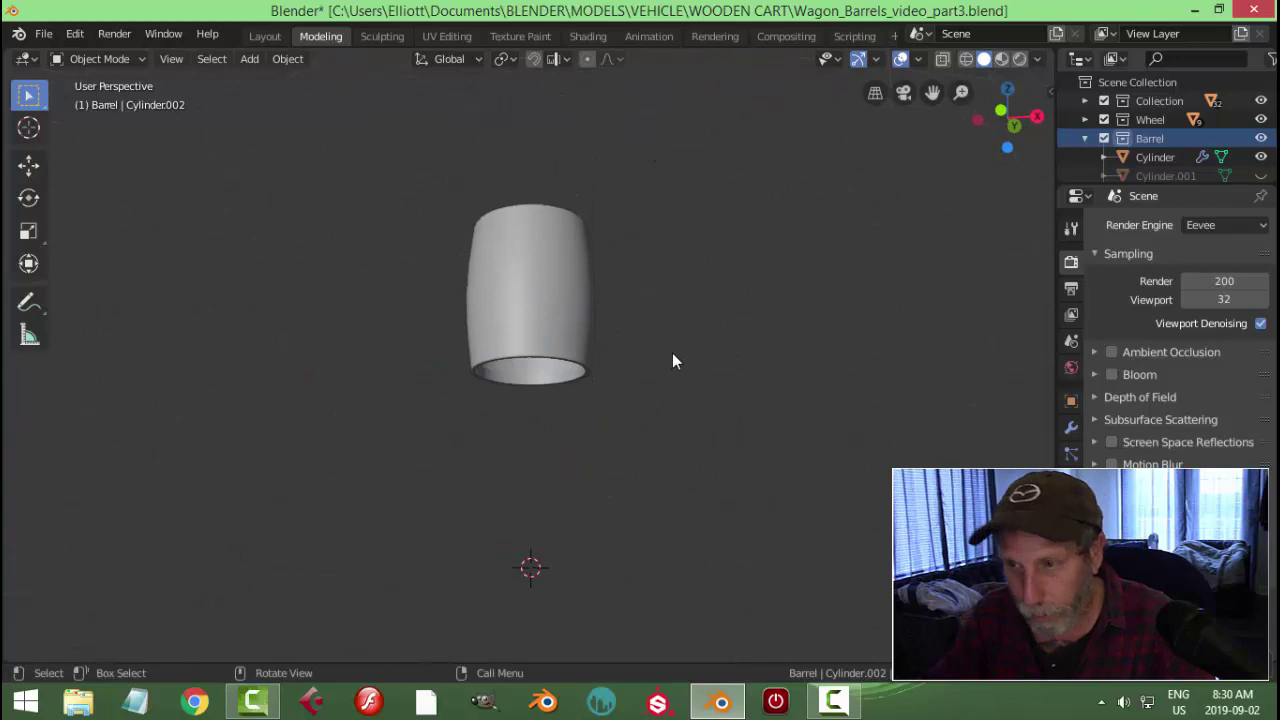
Select the barrel body and open its mesh in Edit Mode in the Shading workspace
middle_drag(679, 357, 610, 295)
click(597, 276)
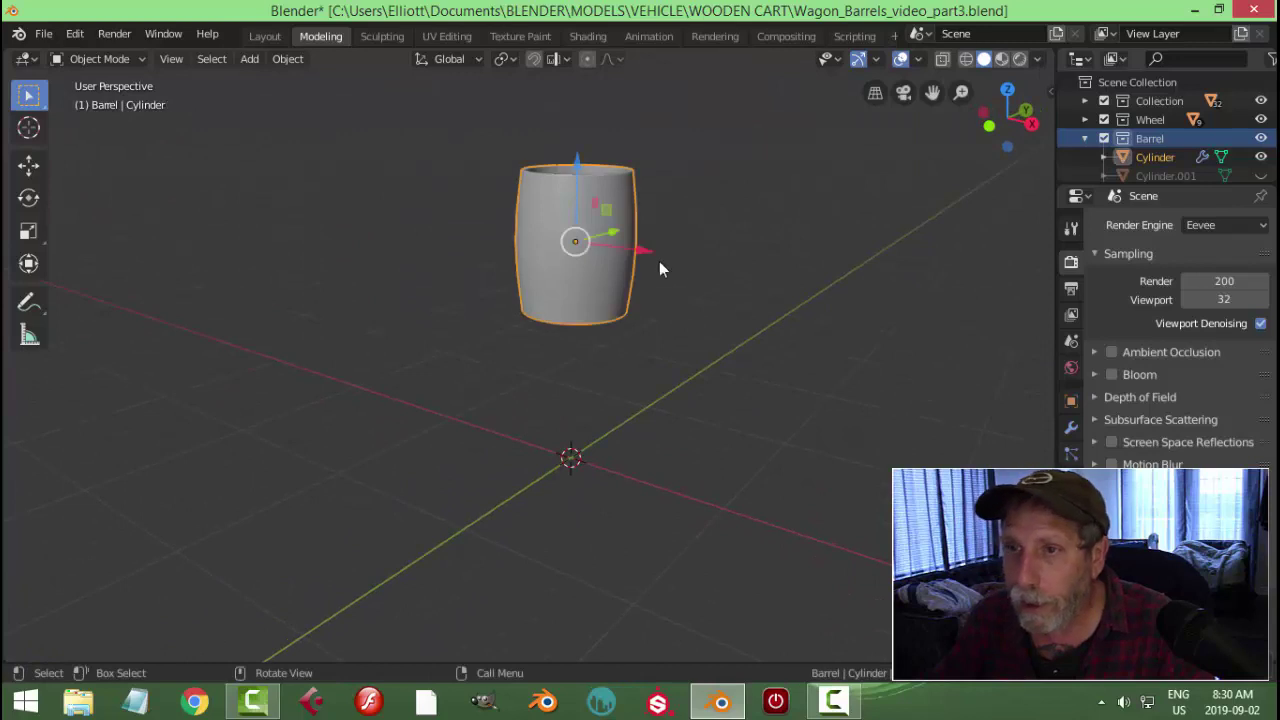
click(588, 36)
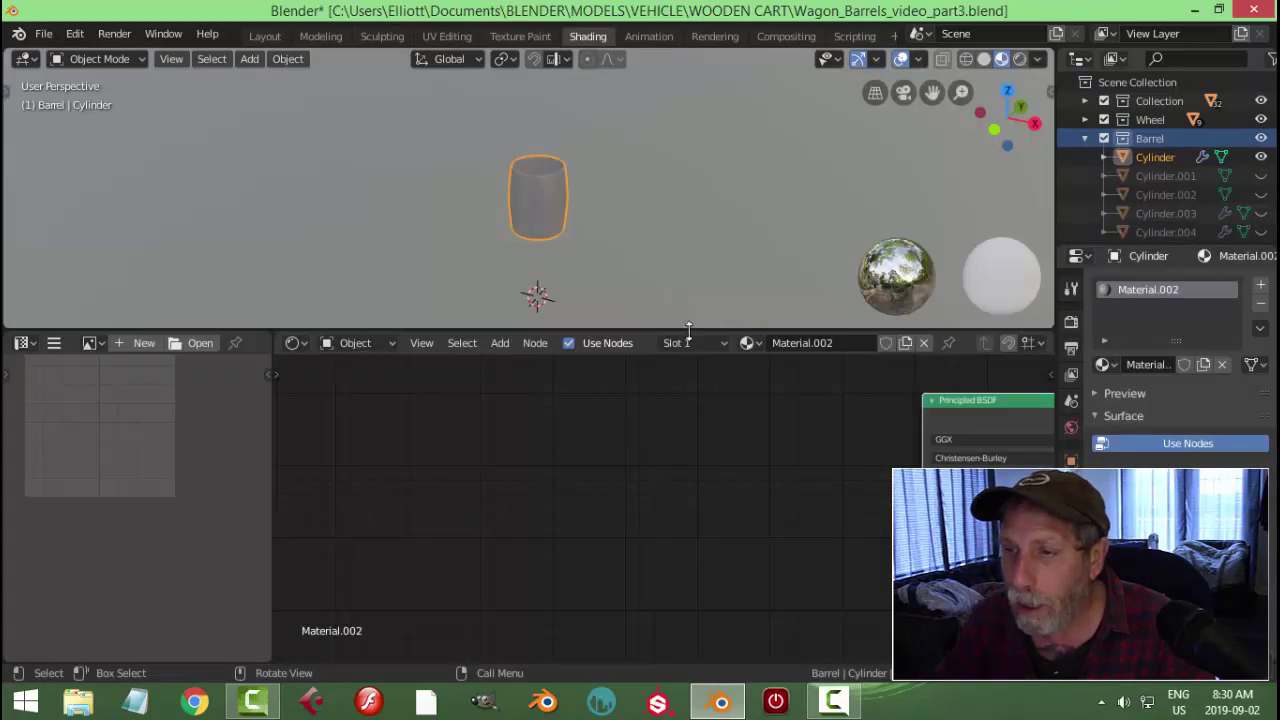
scroll(600, 262, up, 3)
key(Tab)
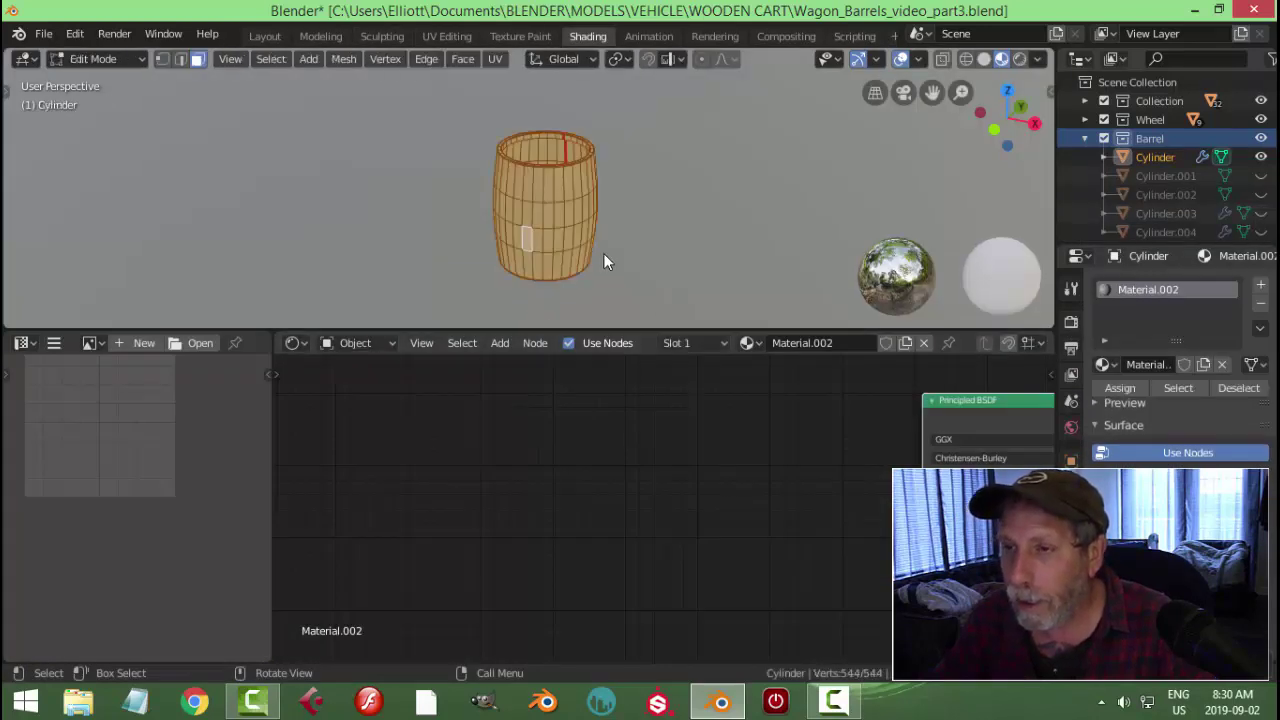
Select the entire barrel body mesh and clear its existing seams
middle_drag(631, 248, 584, 275)
scroll(626, 235, up, 2)
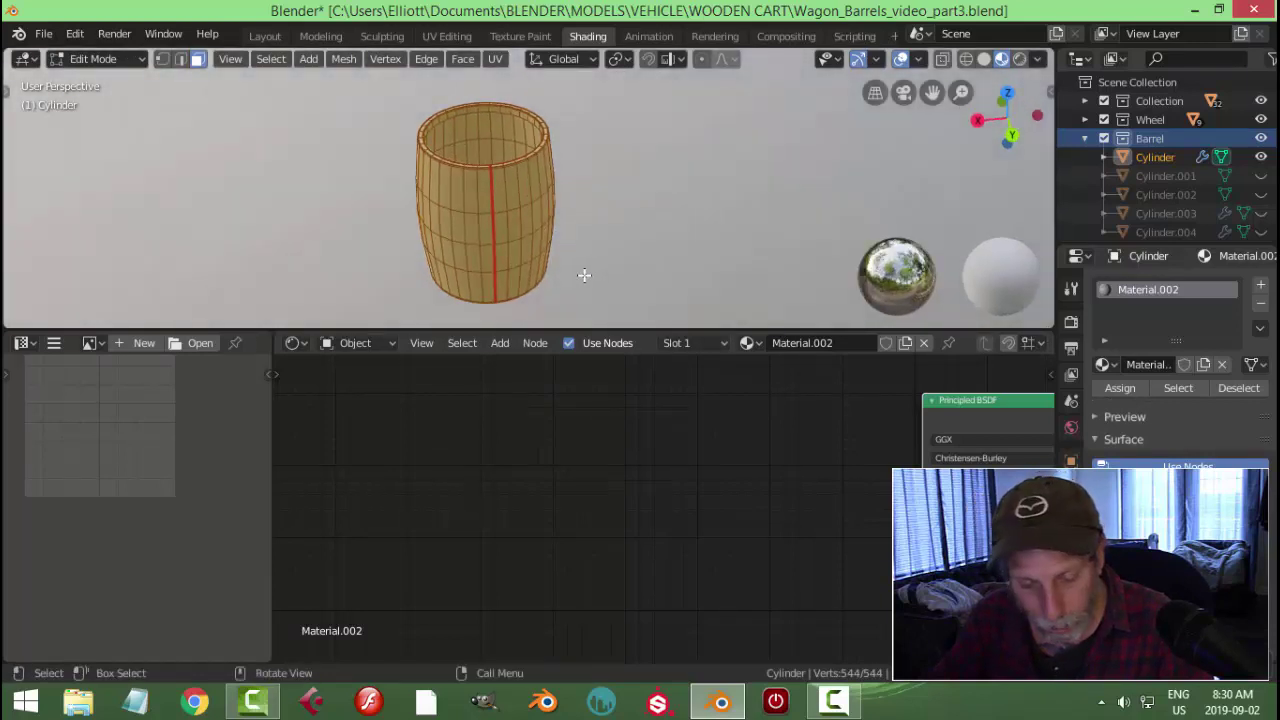
key(alt+a)
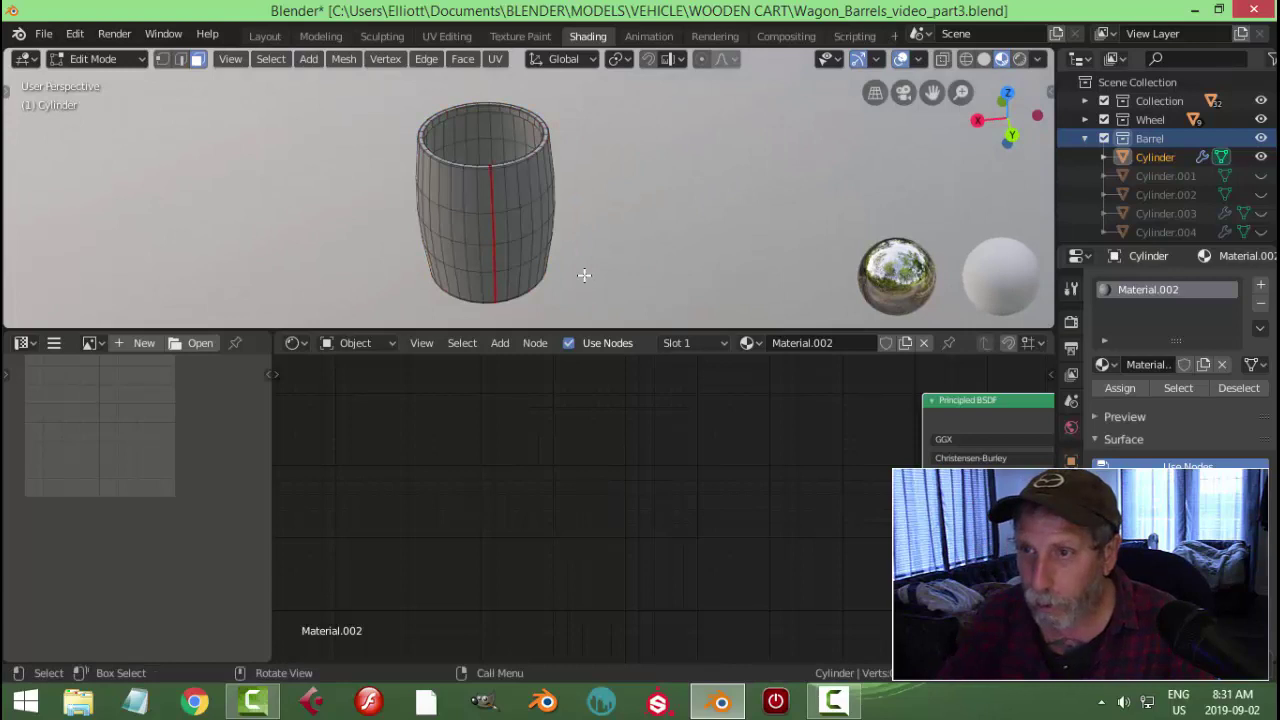
key(ctrl+KP_1)
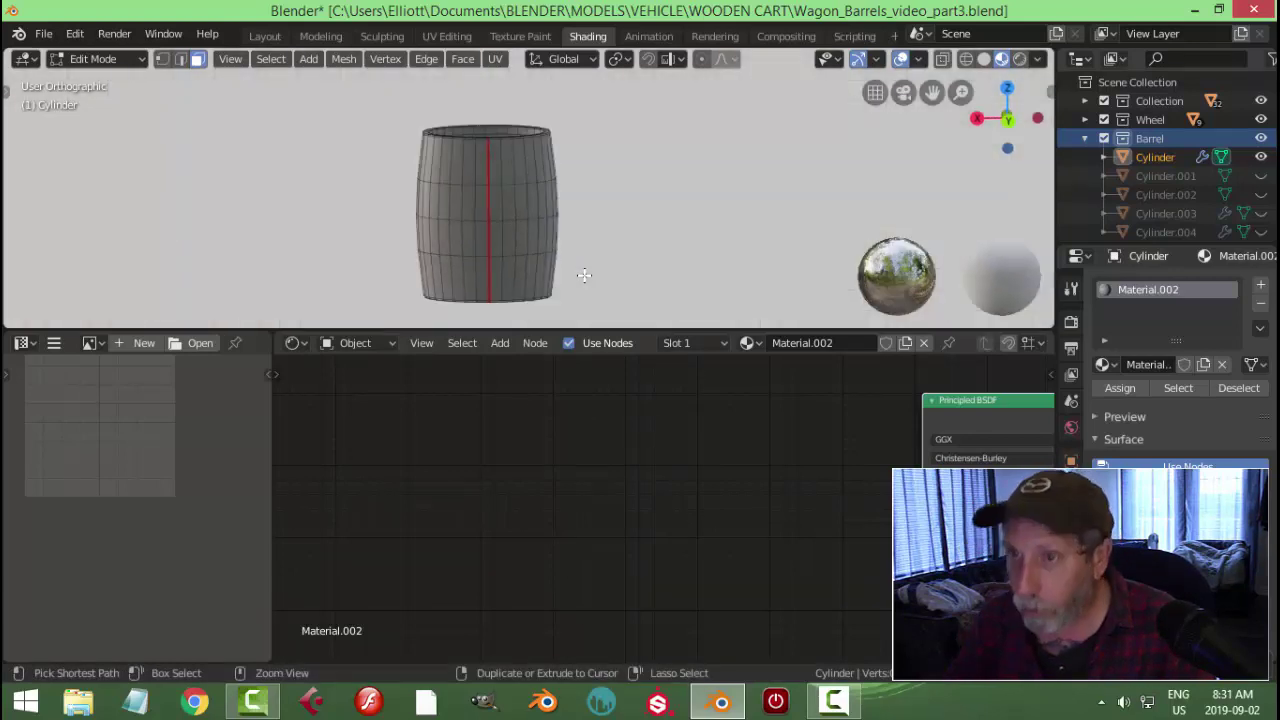
middle_drag(485, 212, 515, 276)
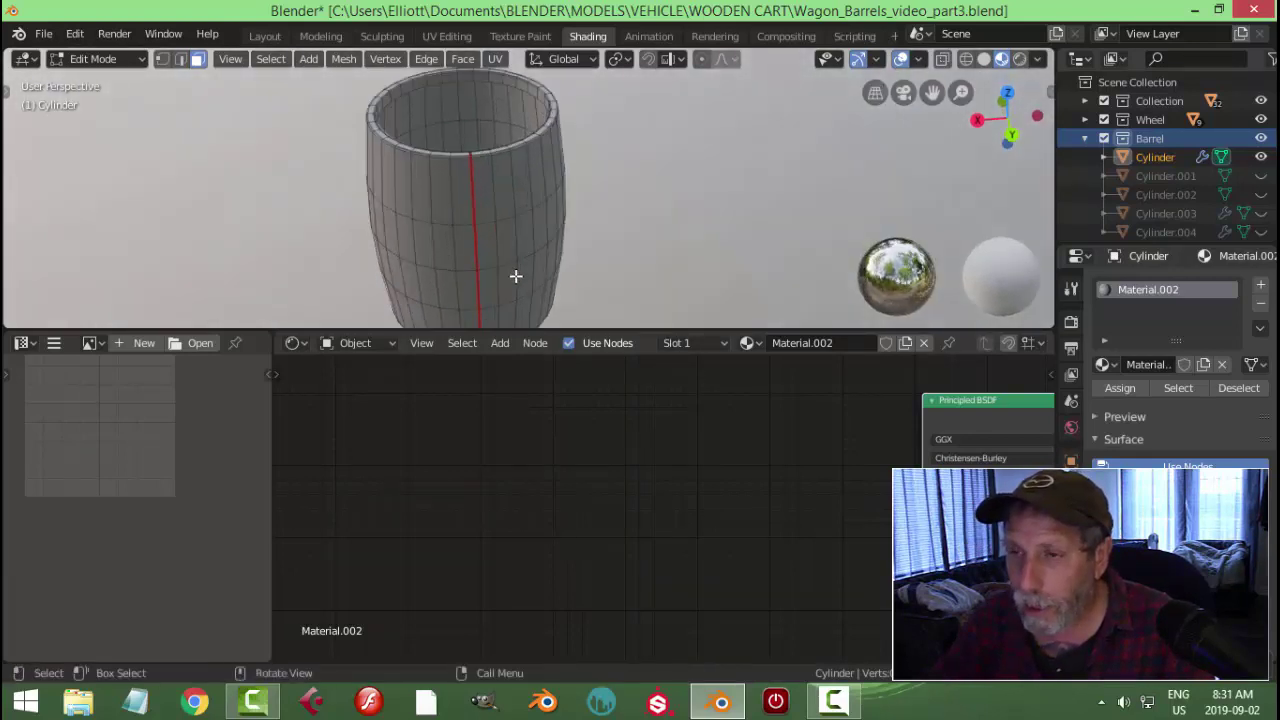
key(a)
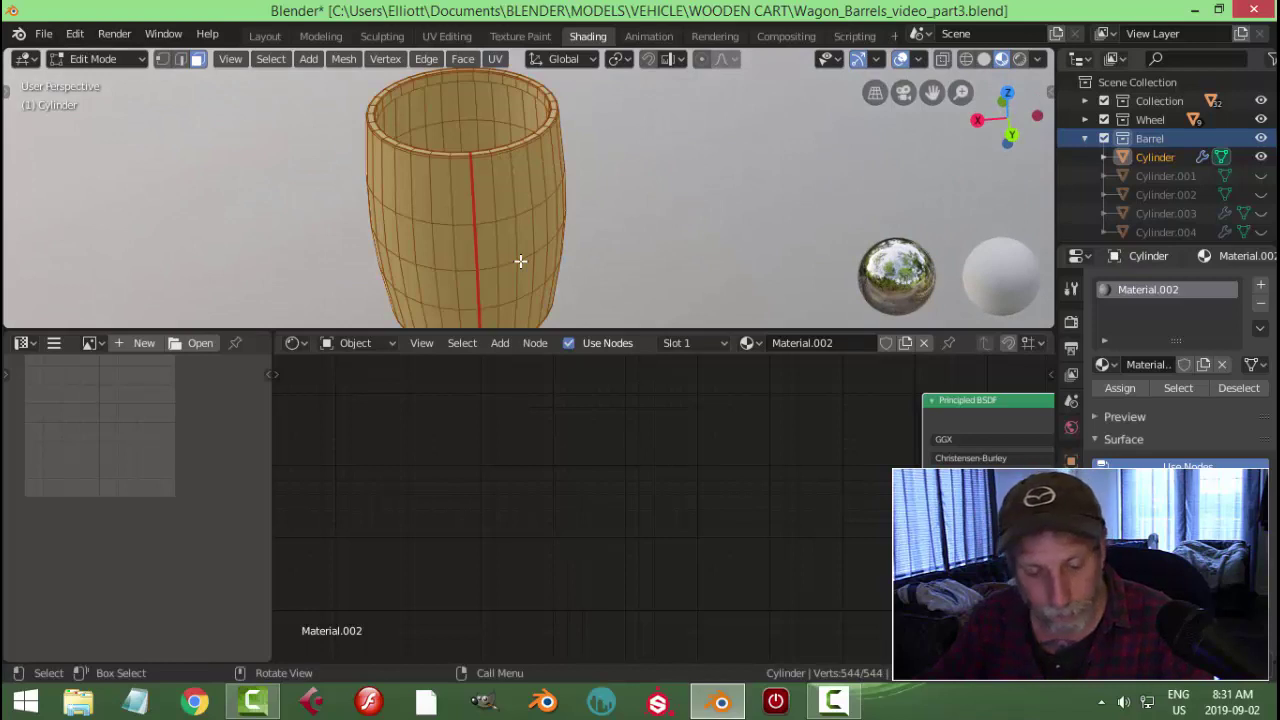
key(ctrl+e)
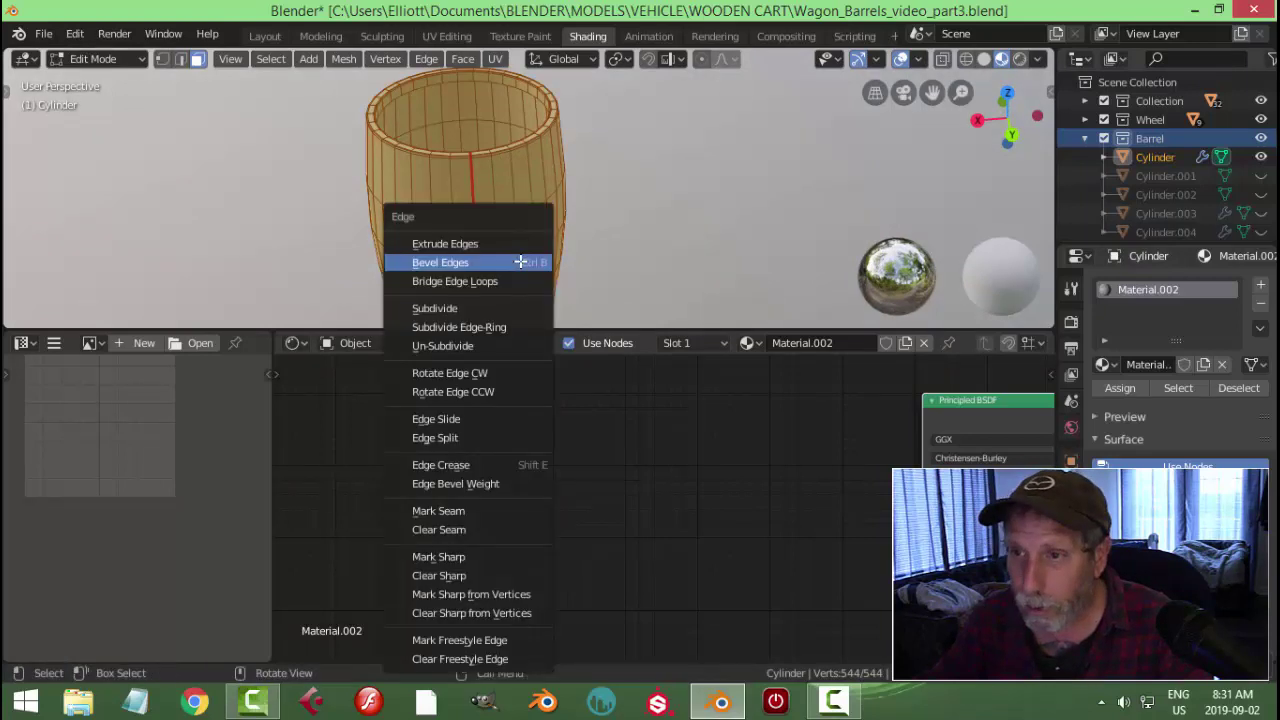
click(476, 531)
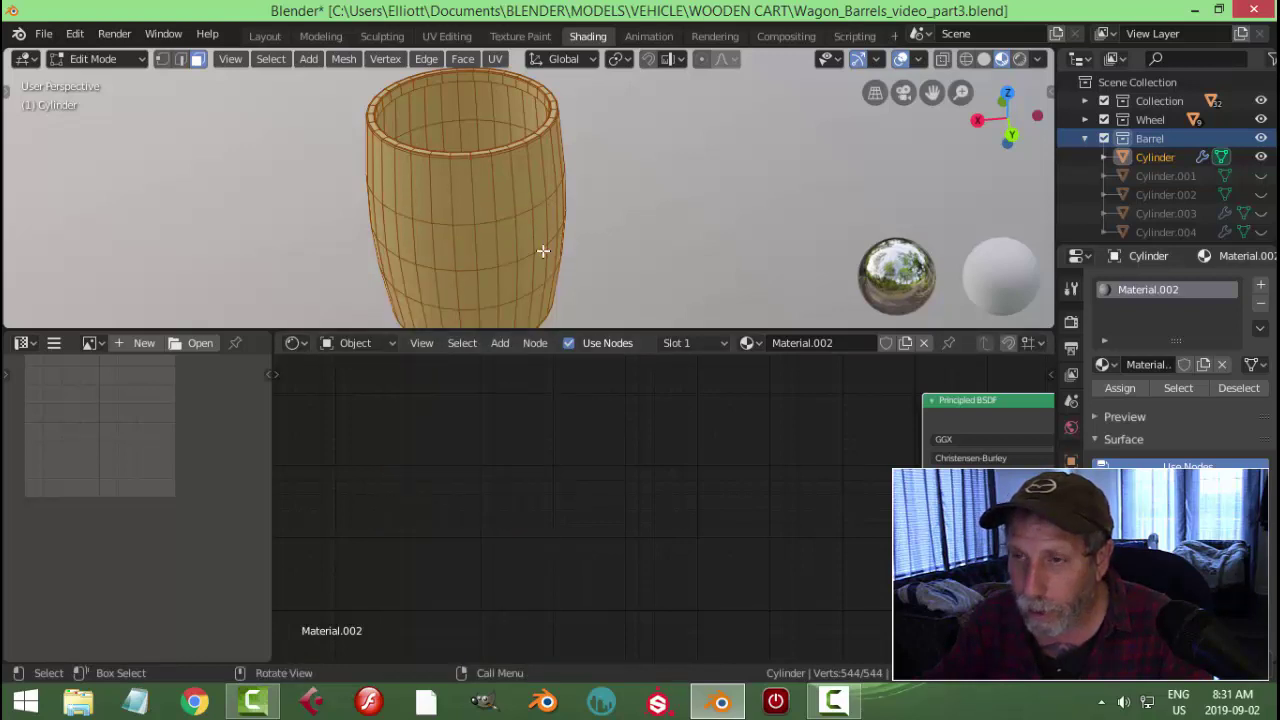
key(ctrl+KP_1)
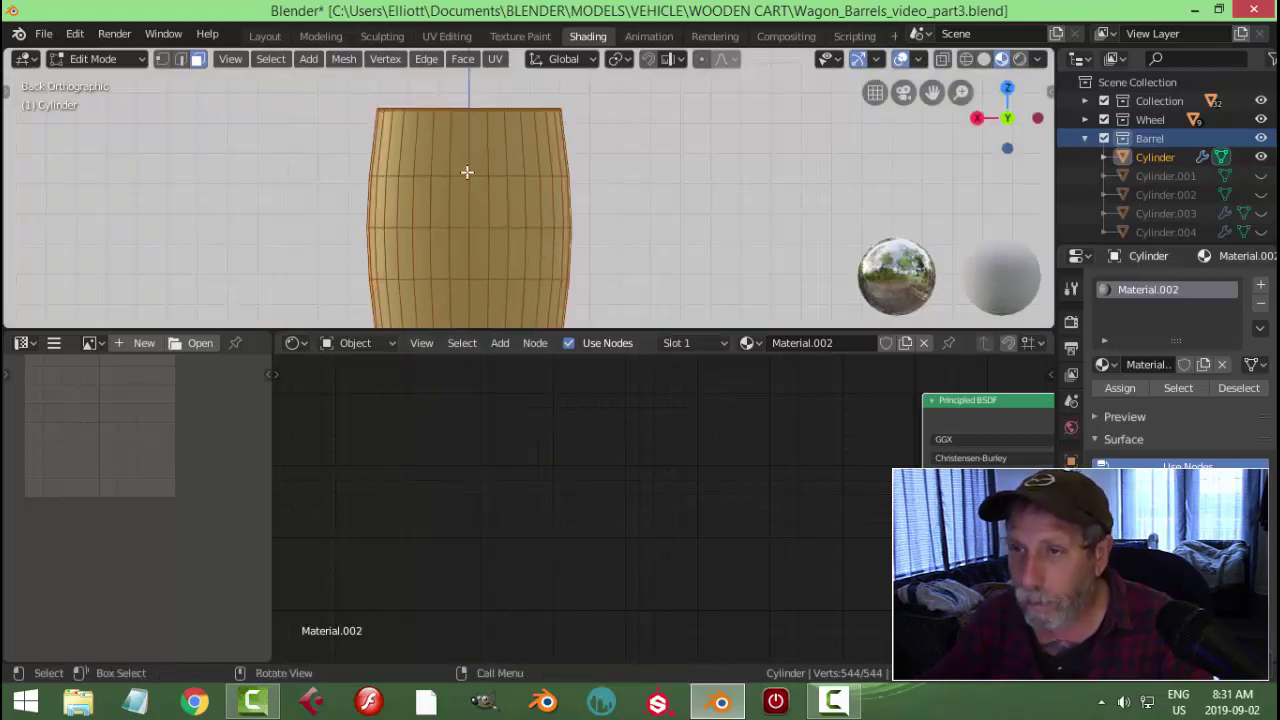
scroll(492, 186, down, 2)
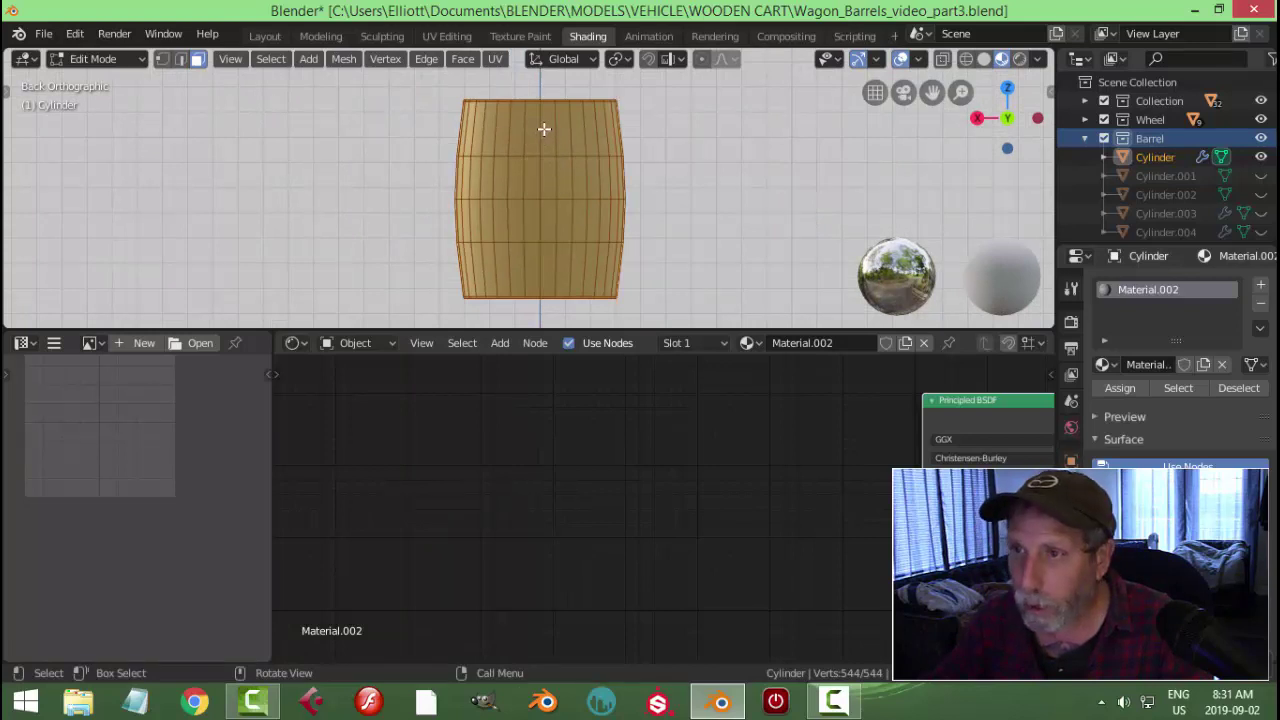
alt+click(598, 148)
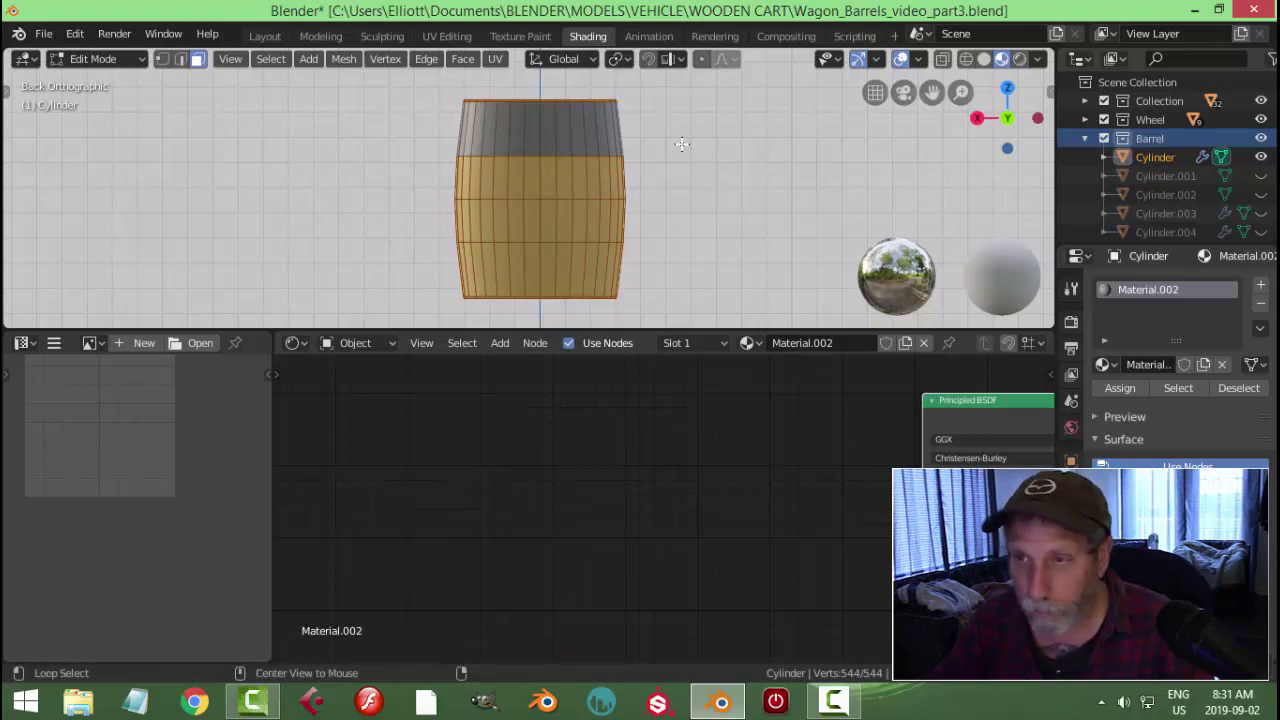
key(alt+a)
key(ctrl+Tab)
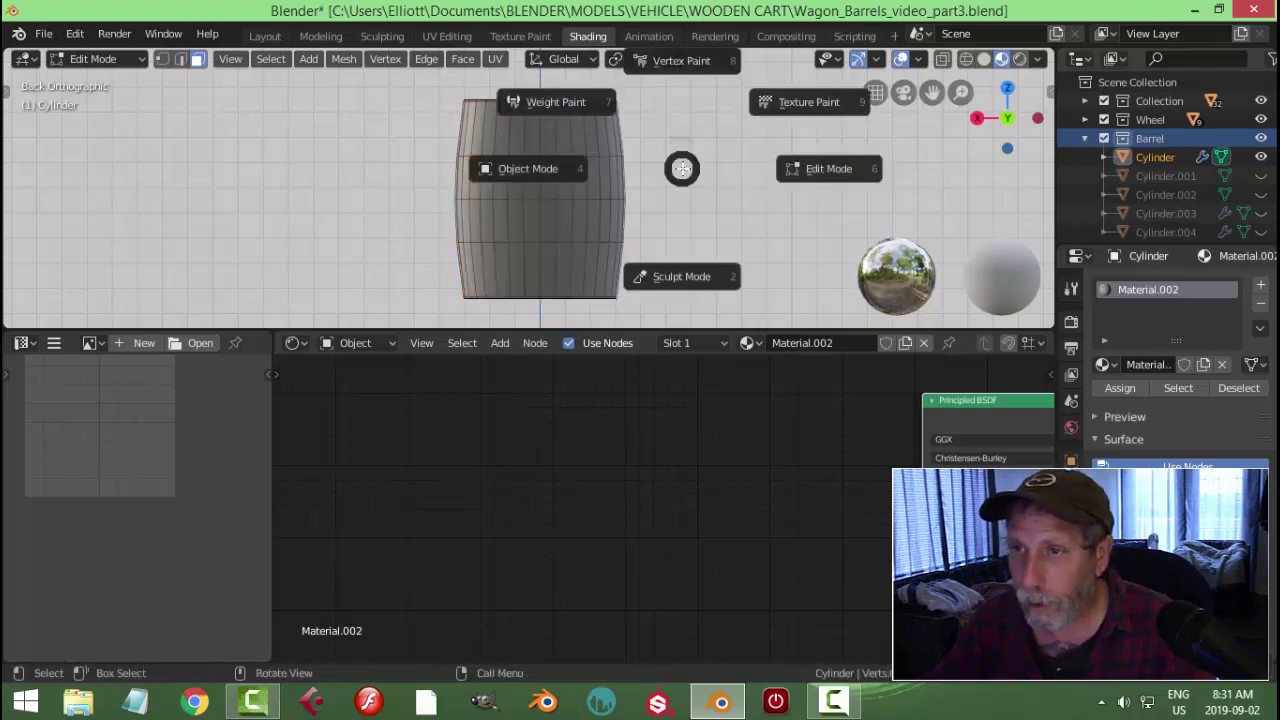
middle_drag(681, 168, 609, 210)
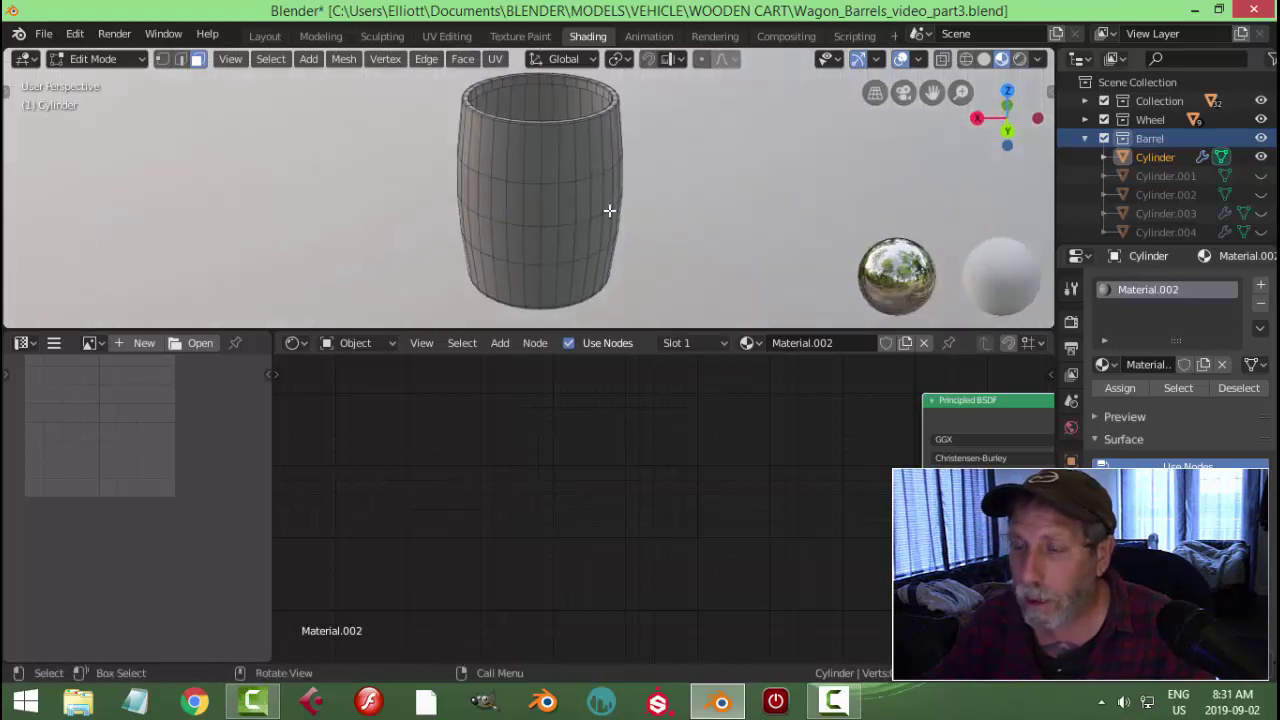
Mark a seam along the vertical edge loop at the centre of the barrel's back, using edge selection
key(ctrl+KP_1)
key(2)
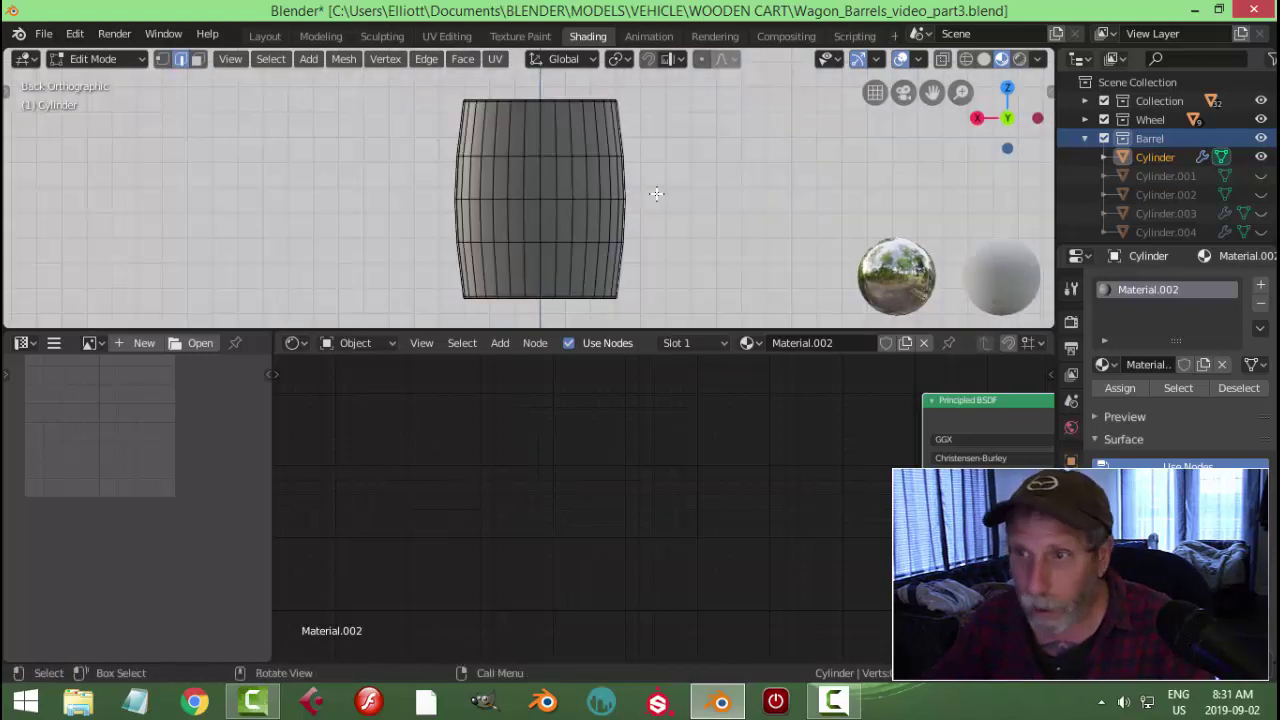
alt+click(545, 135)
middle_drag(677, 149, 623, 155)
key(ctrl+e)
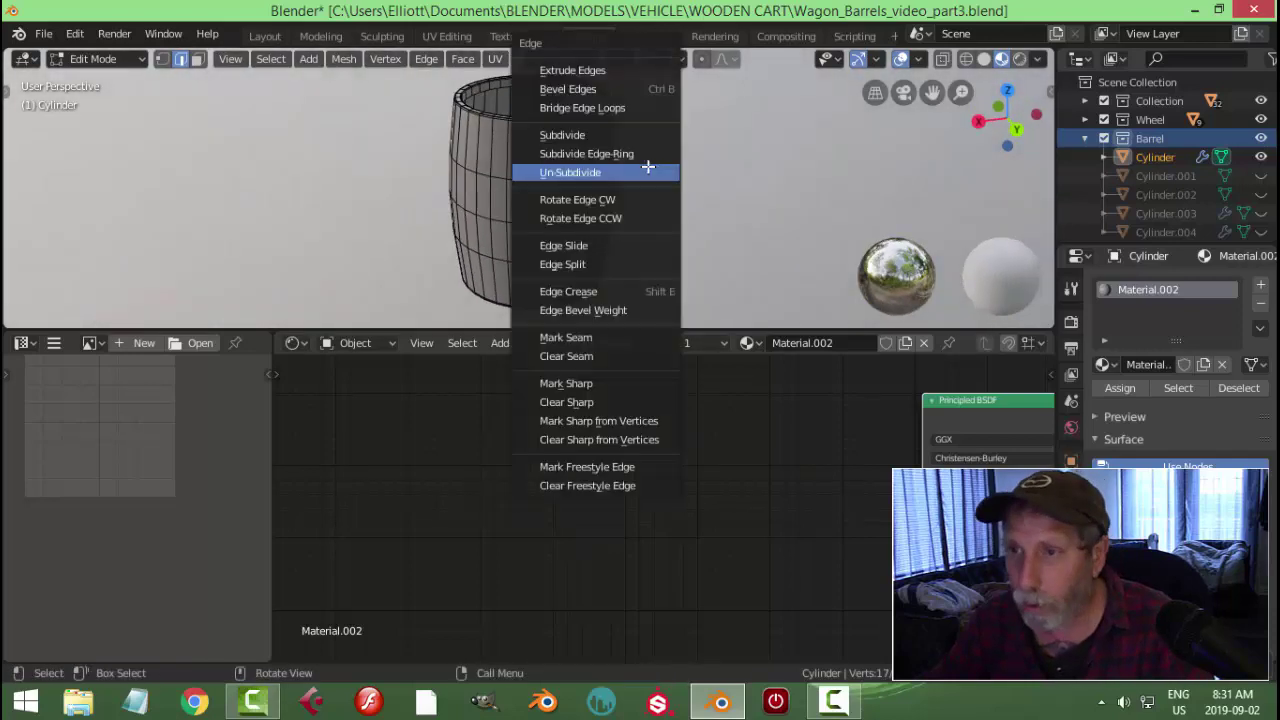
click(598, 337)
middle_drag(680, 191, 624, 201)
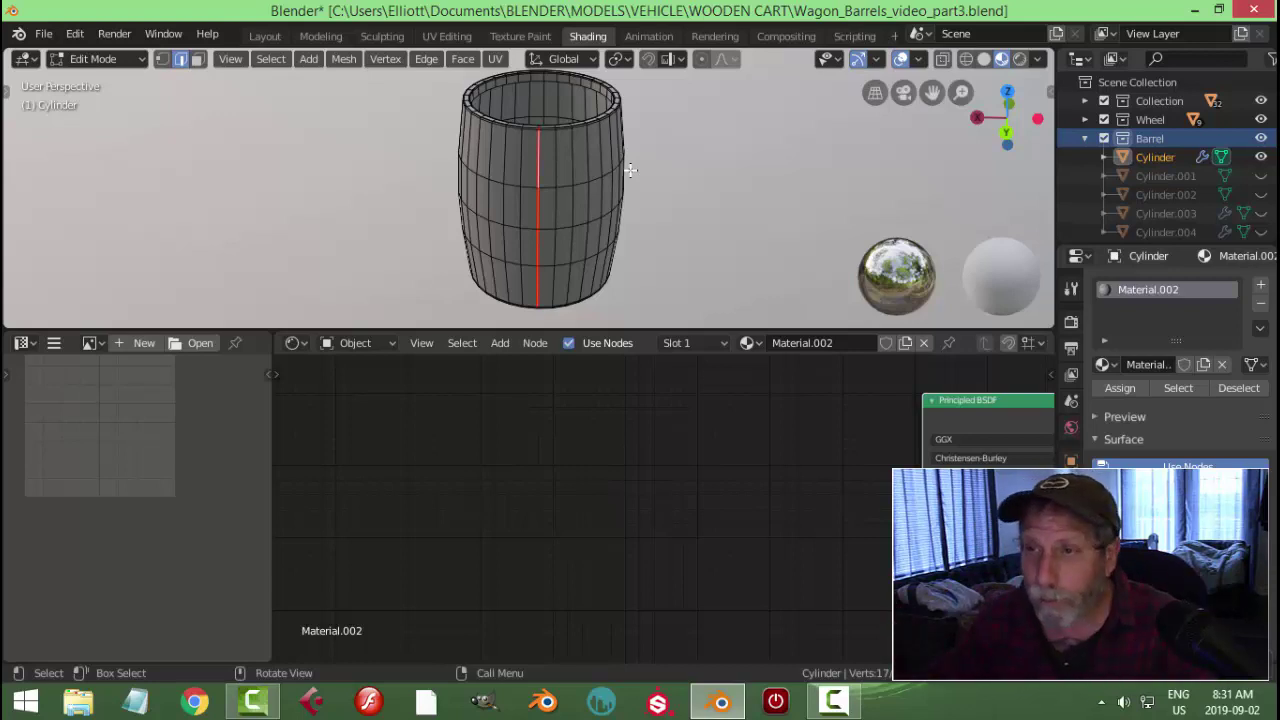
Change the Image Editor area to the UV Editor
scroll(194, 477, down, 1)
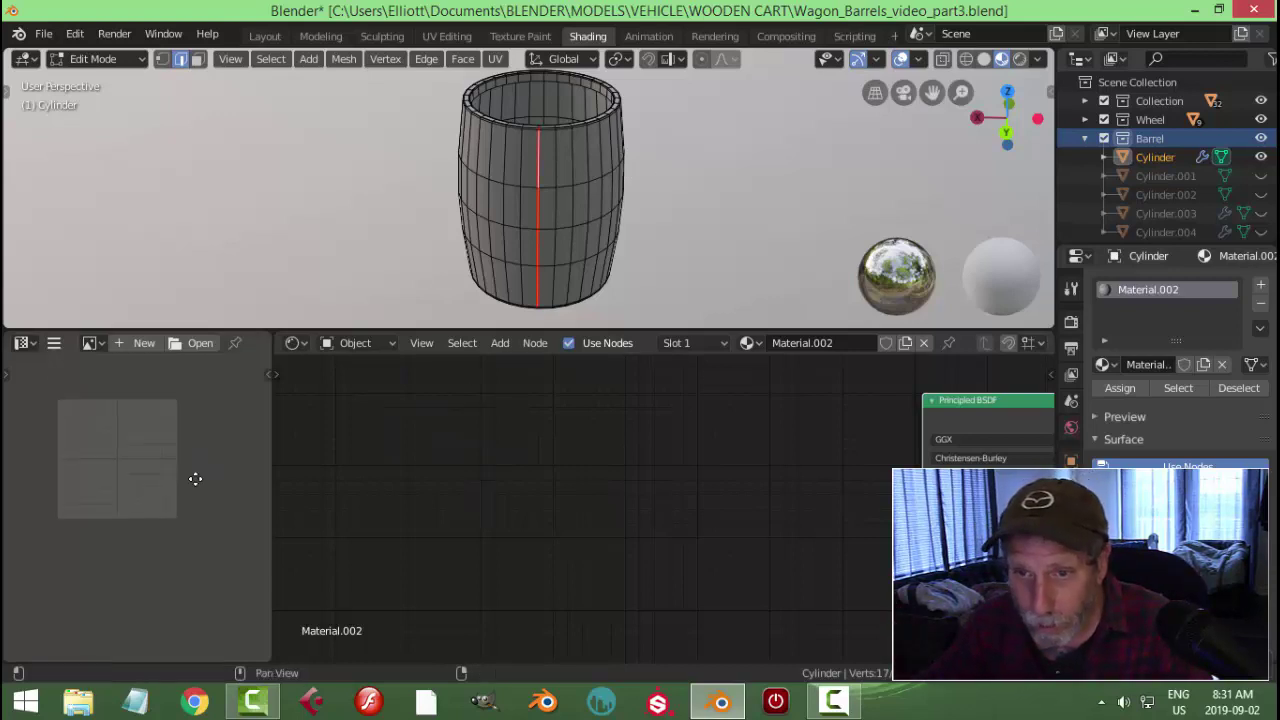
scroll(143, 457, up, 3)
click(22, 343)
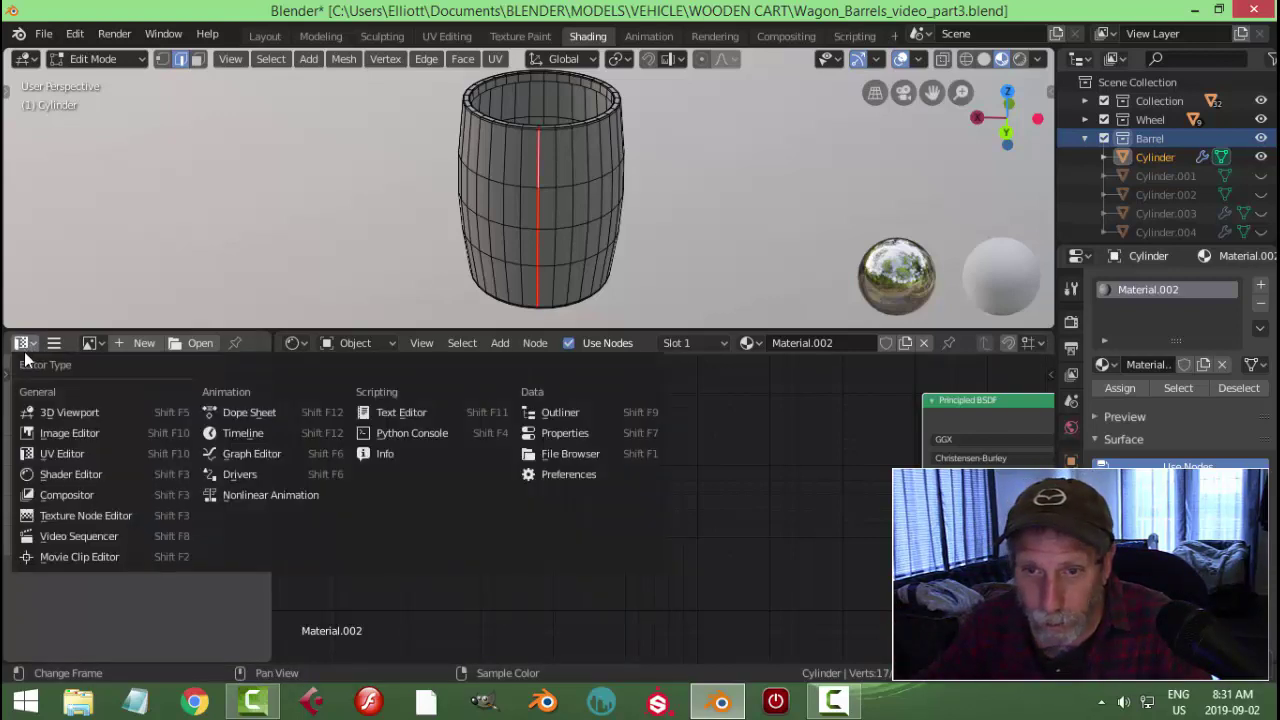
click(70, 454)
scroll(137, 511, up, 1)
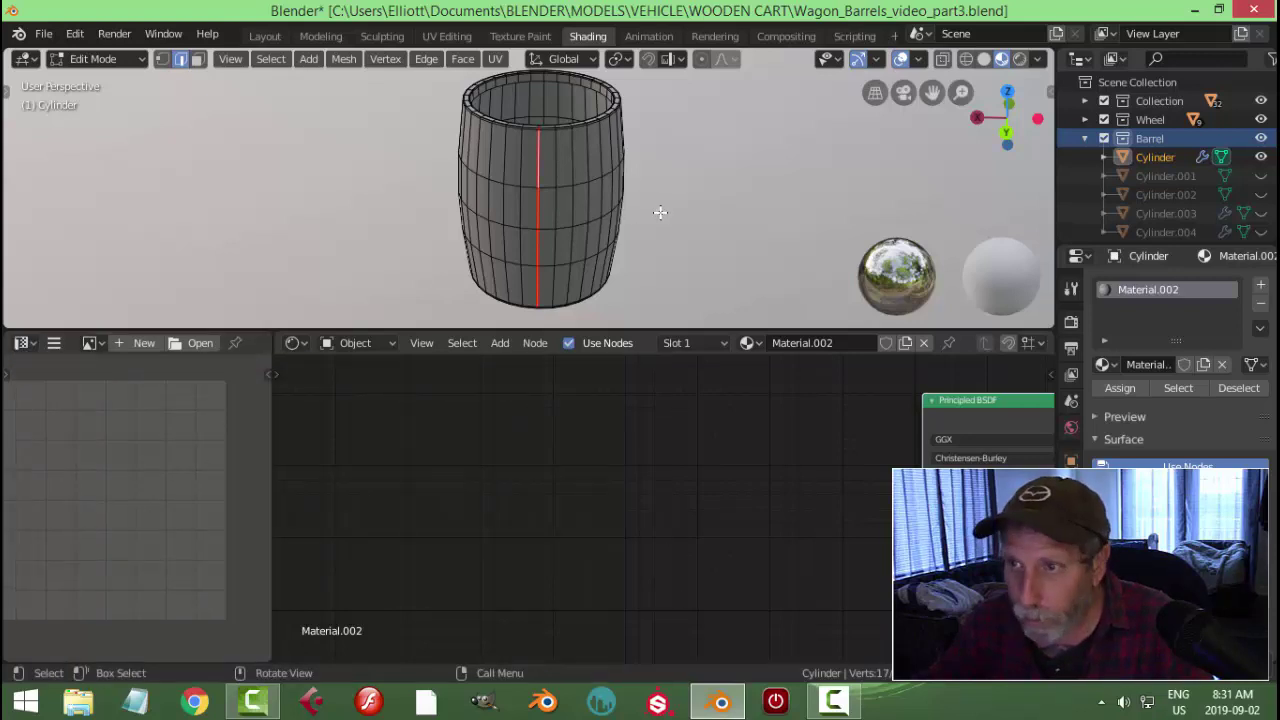
Try a standard Unwrap of the entire barrel body mesh and undo it
key(a)
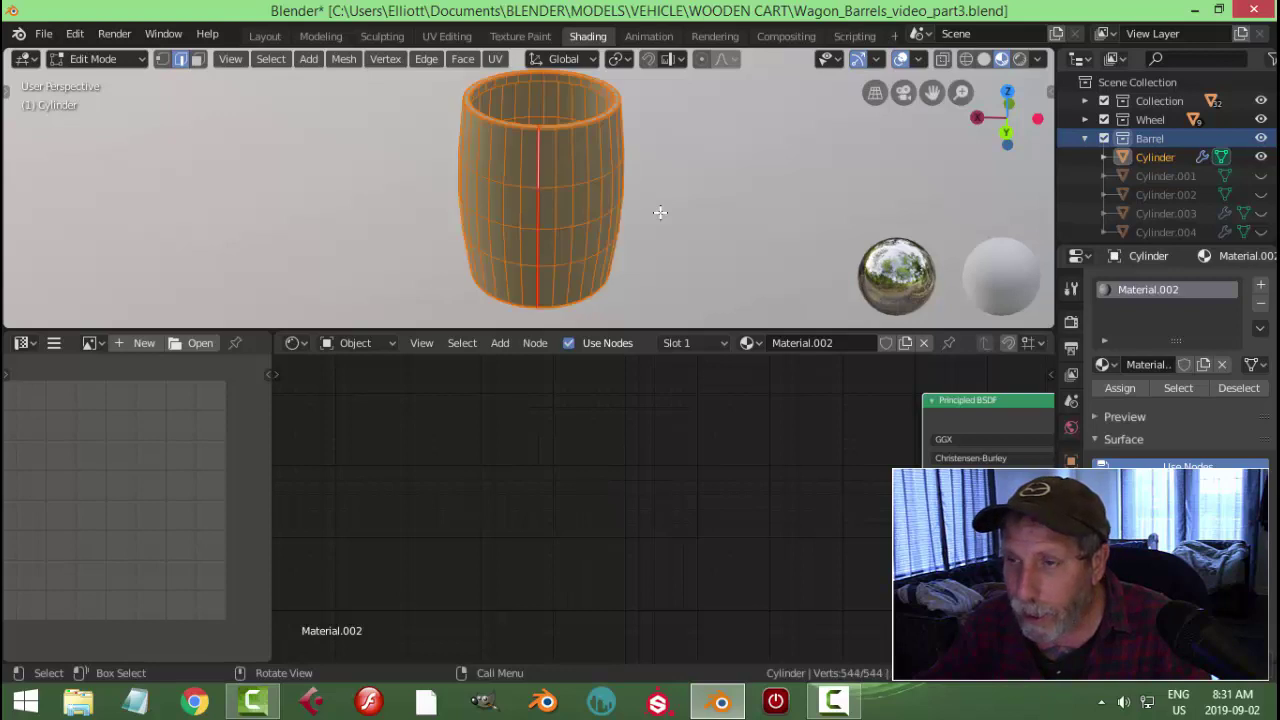
key(u)
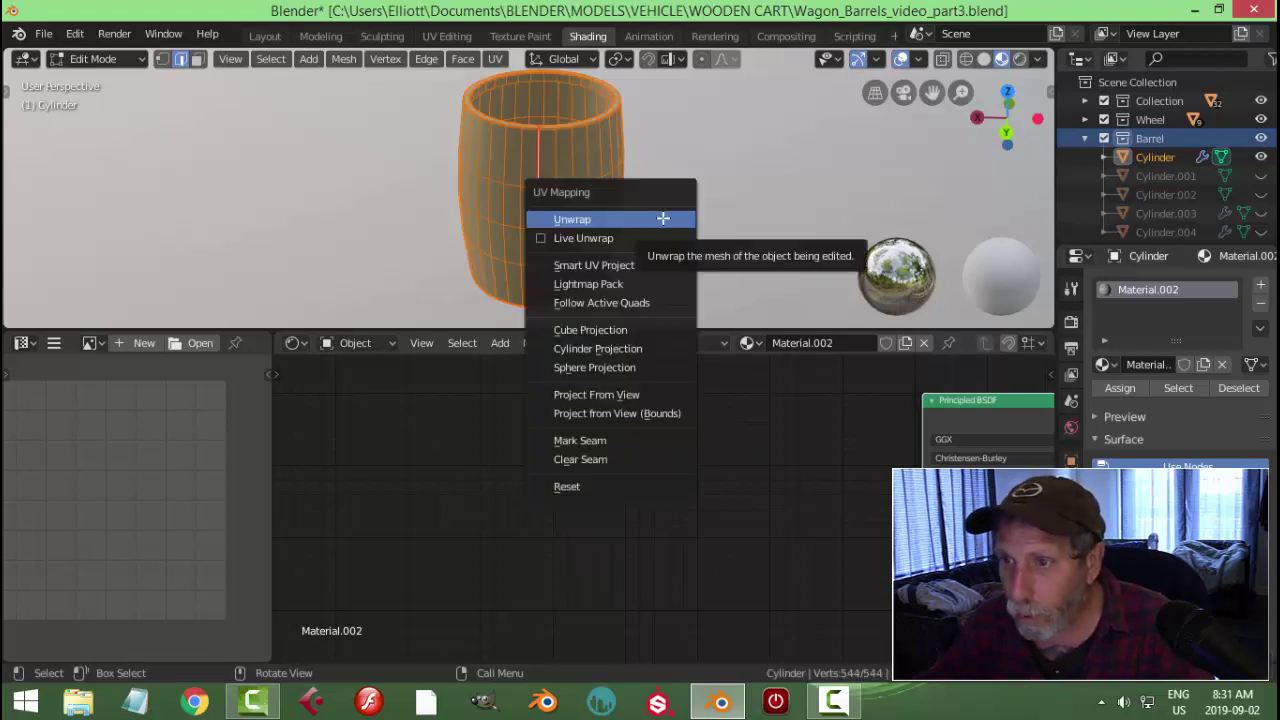
click(663, 218)
scroll(171, 429, down, 2)
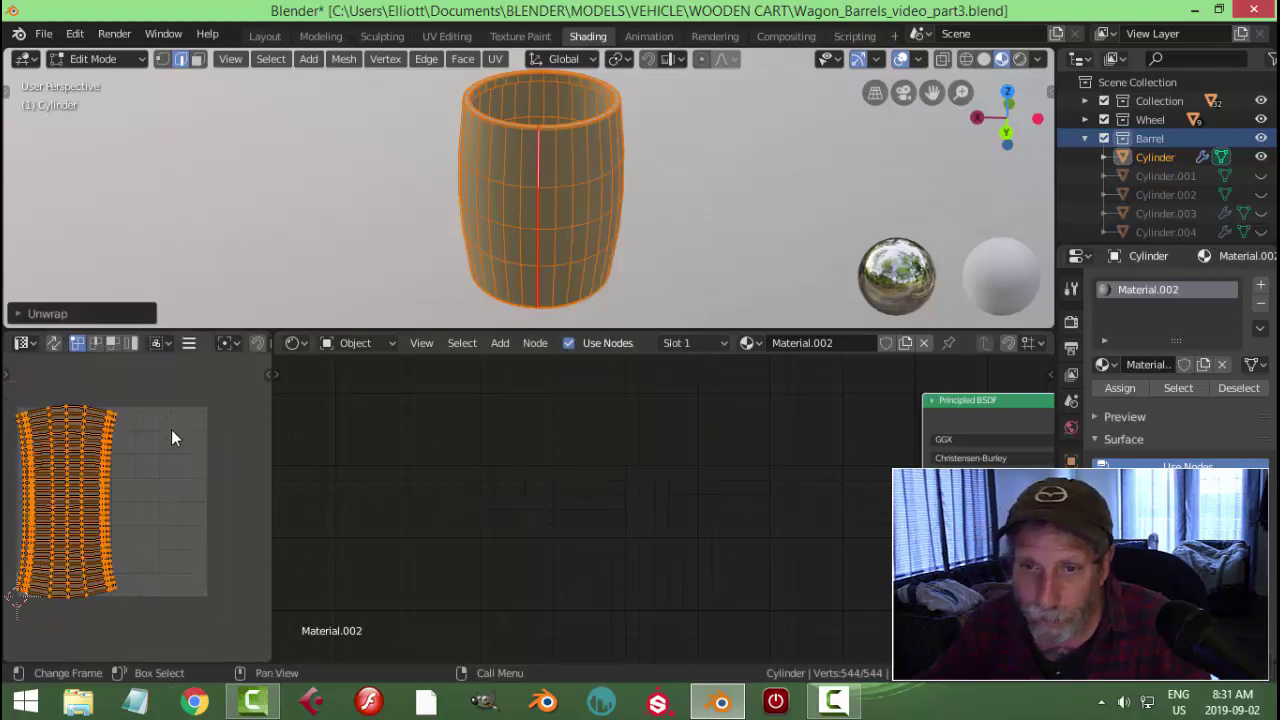
scroll(178, 437, up, 3)
scroll(151, 448, down, 2)
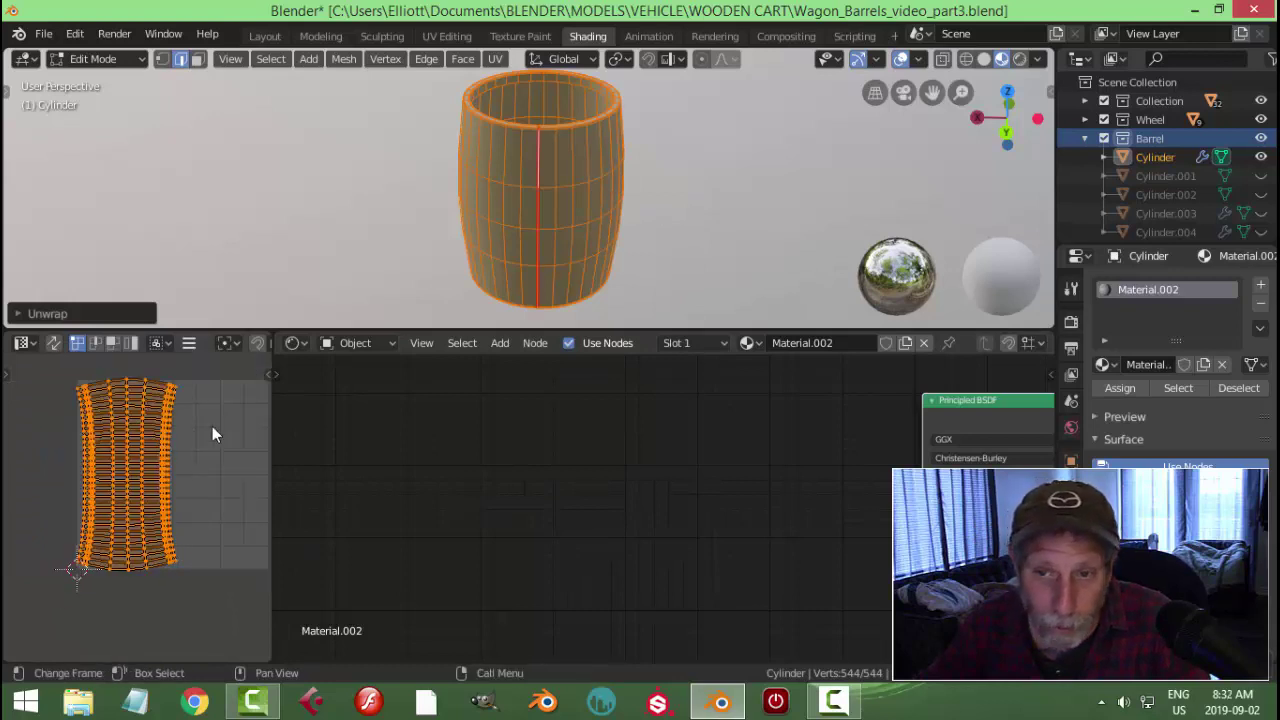
scroll(212, 426, up, 1)
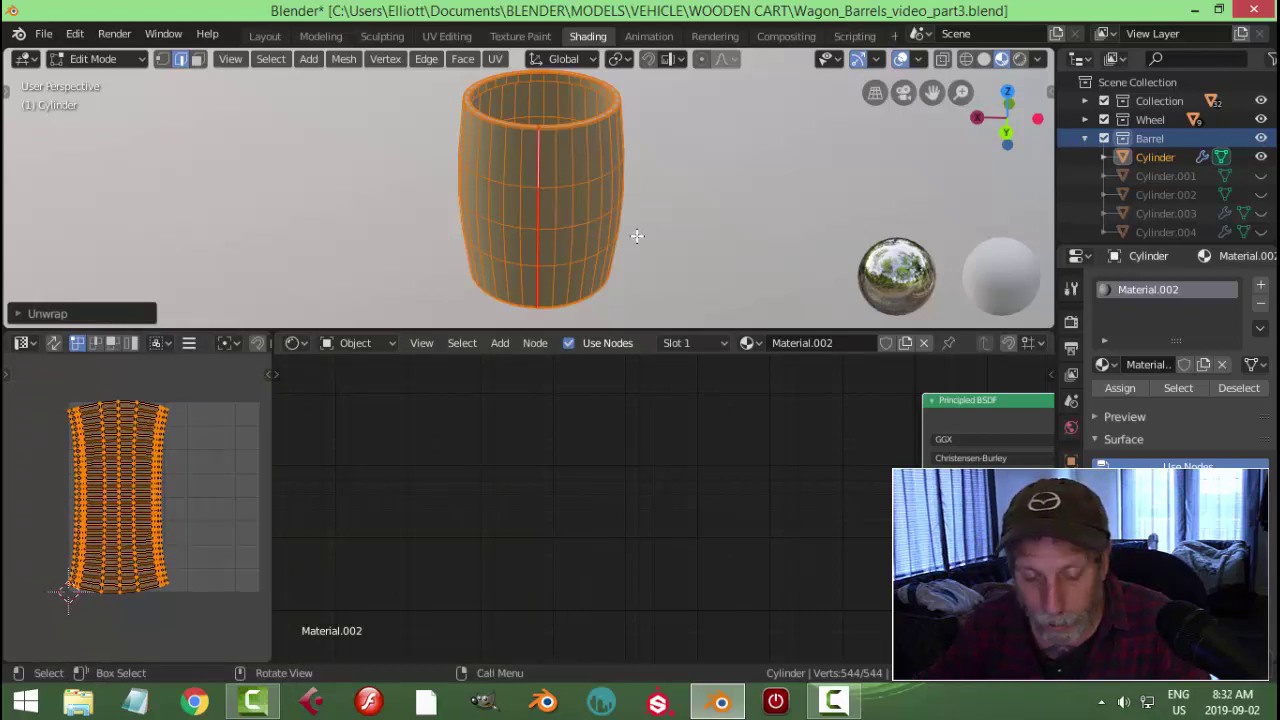
key(ctrl+z)
Unwrap the entire barrel body mesh with Follow Active Quads, using the Length Average edge length mode
key(u)
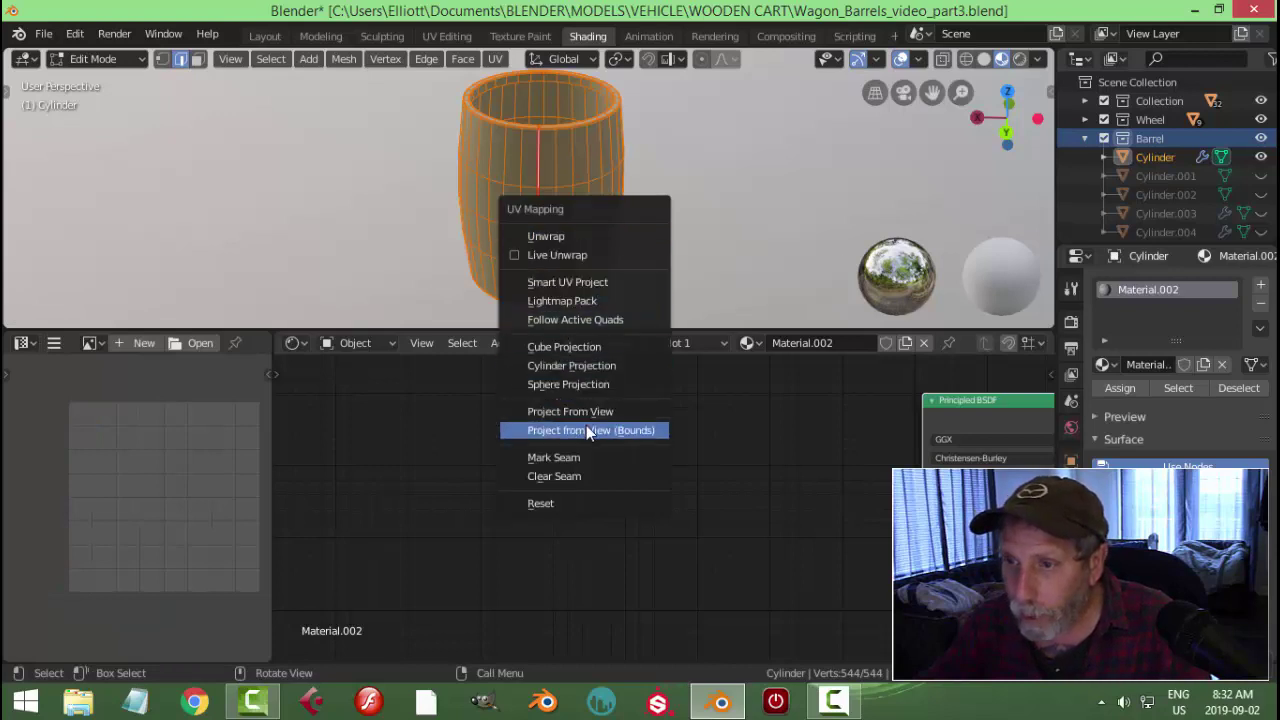
click(589, 320)
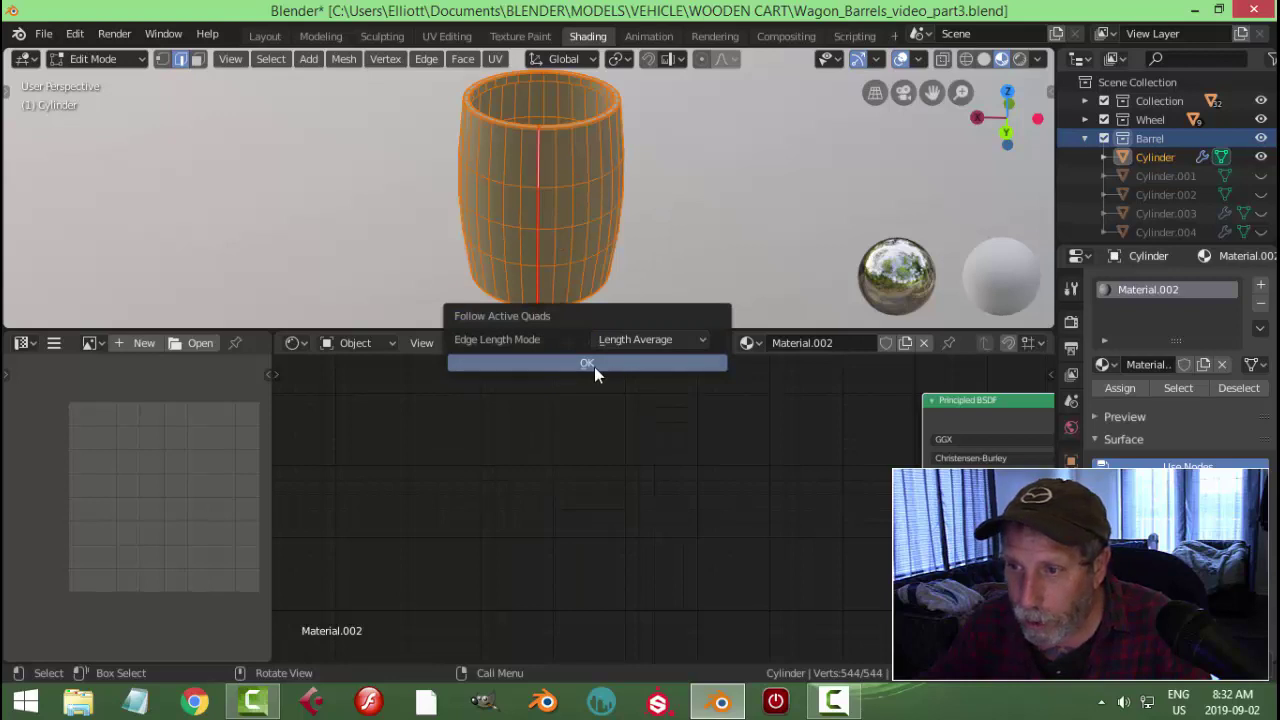
click(594, 364)
scroll(219, 499, up, 4)
scroll(218, 496, down, 3)
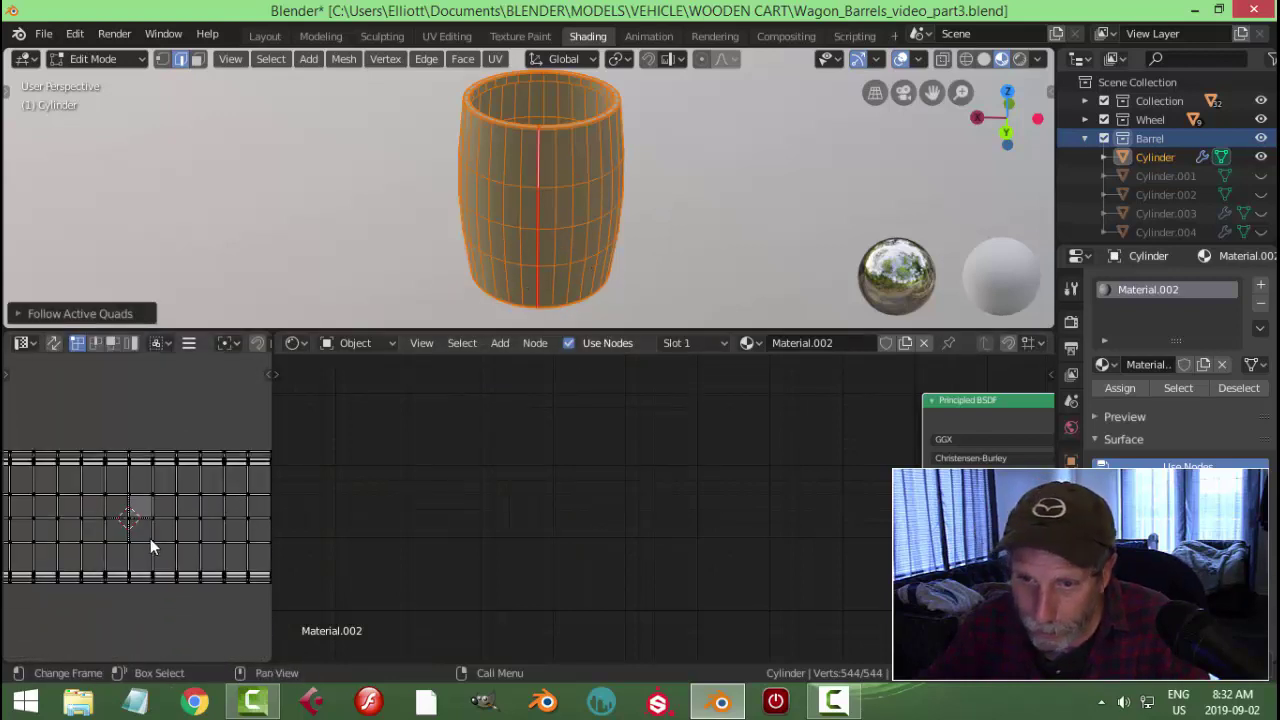
scroll(189, 512, down, 5)
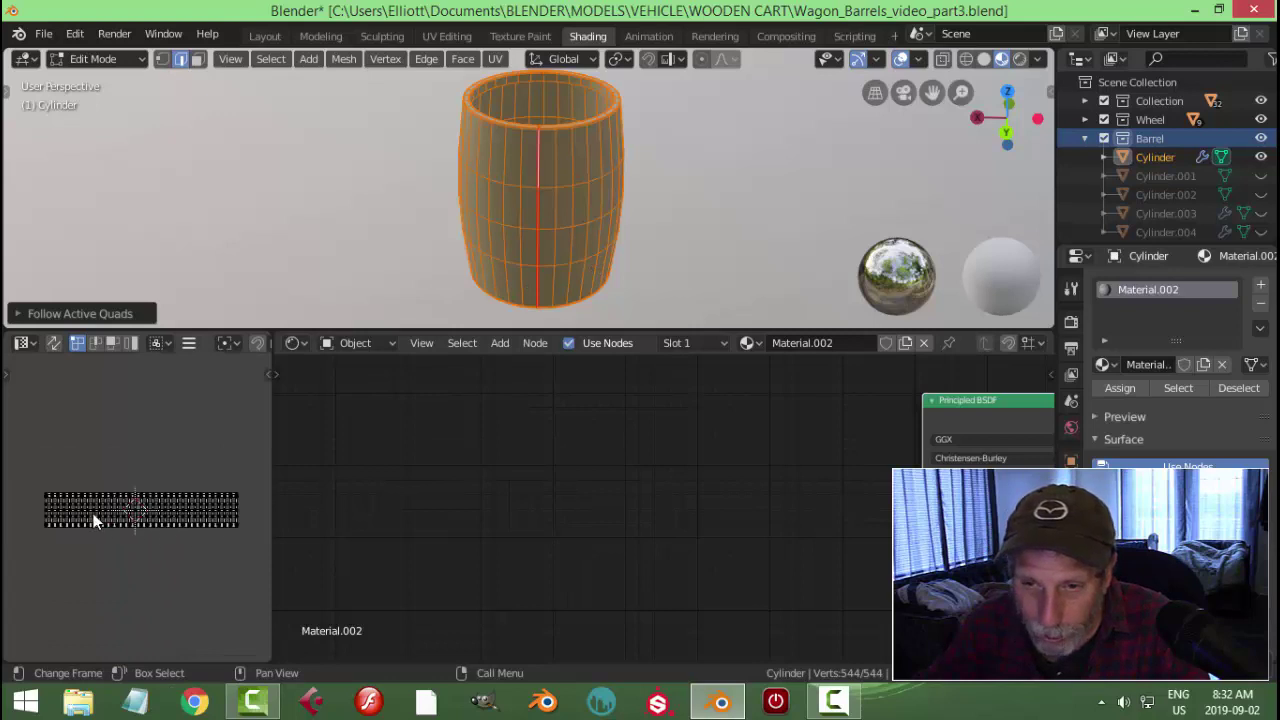
scroll(95, 519, up, 1)
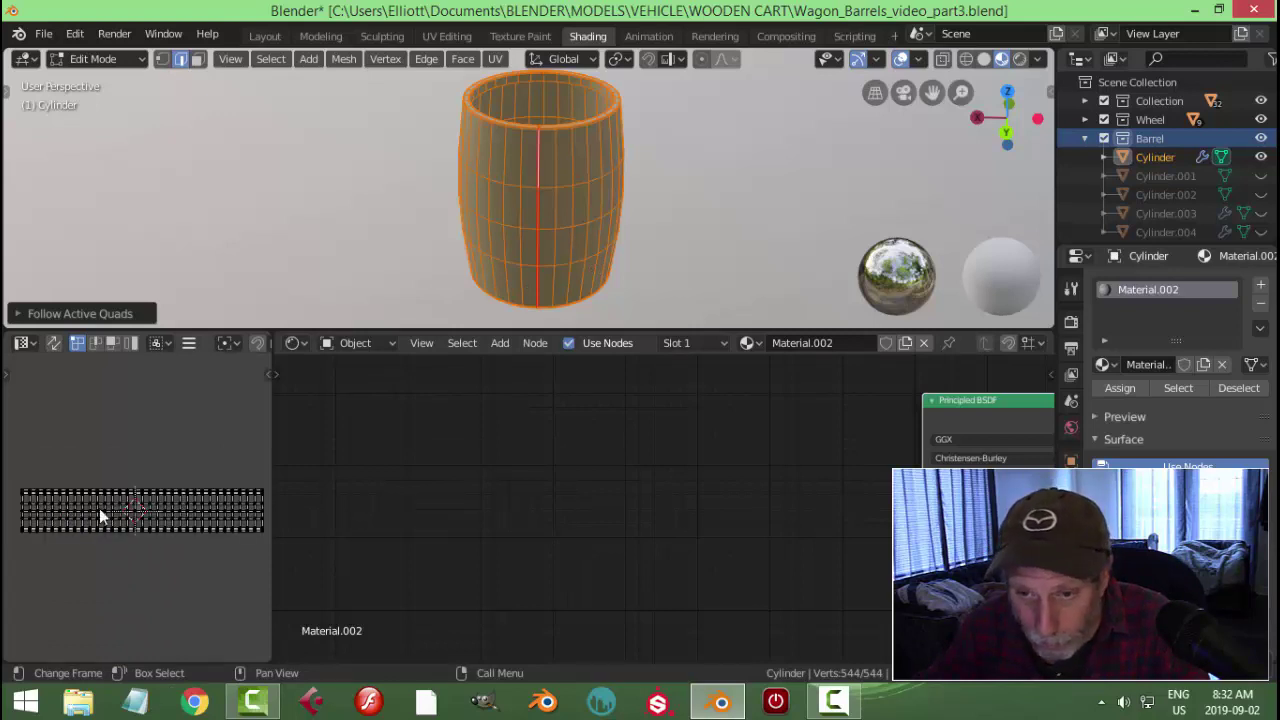
middle_drag(658, 276, 530, 210)
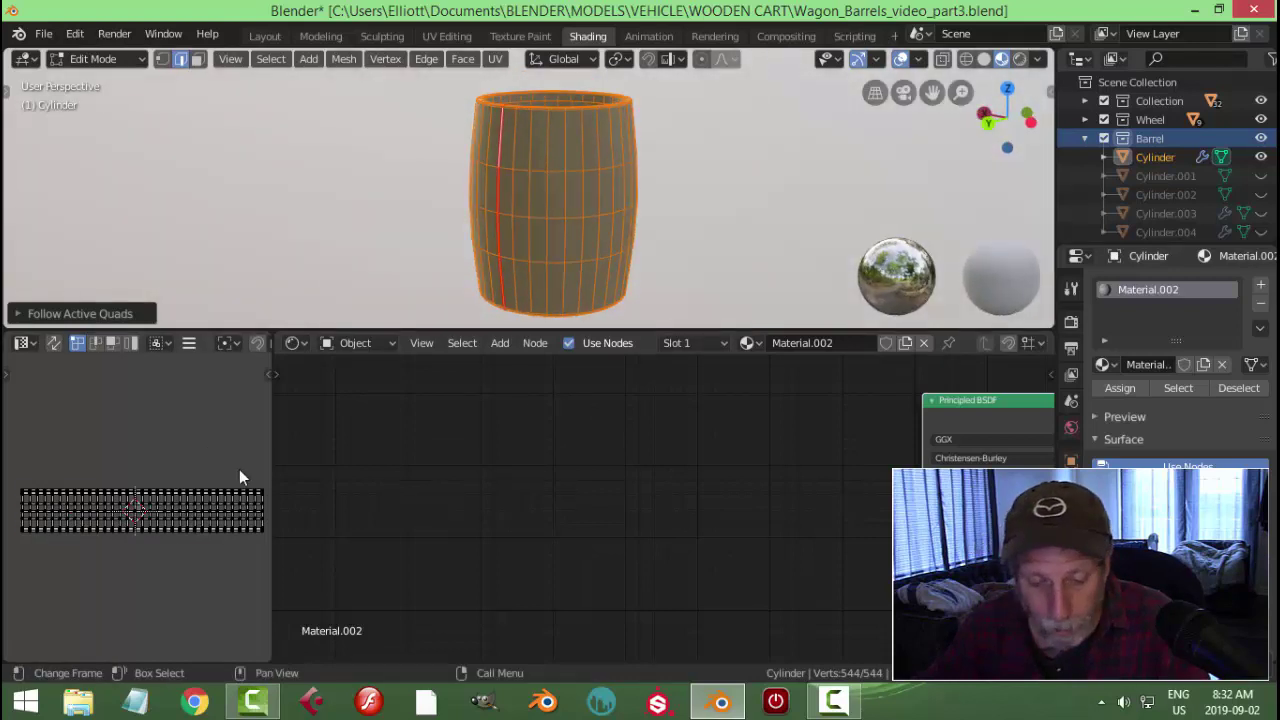
Select all of the barrel's UVs and scale the strip down to slightly wider than the UV tile
key(a)
key(s)
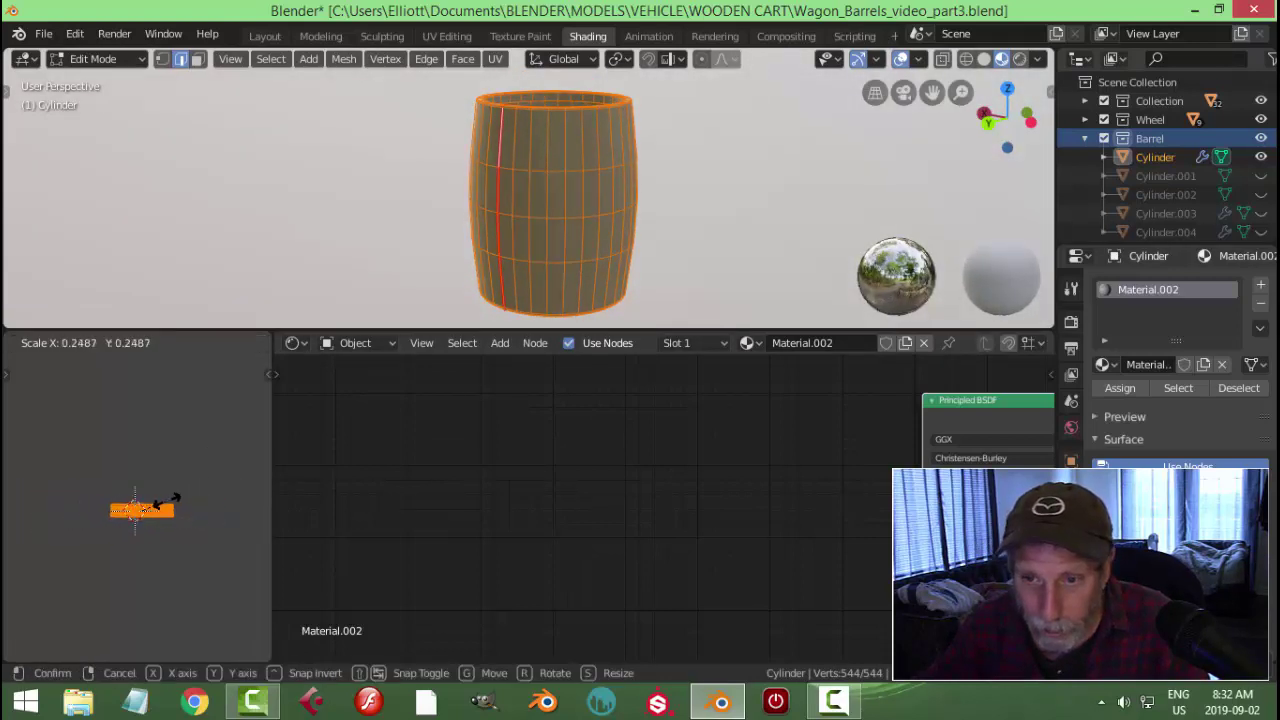
click(158, 509)
key(ctrl+z)
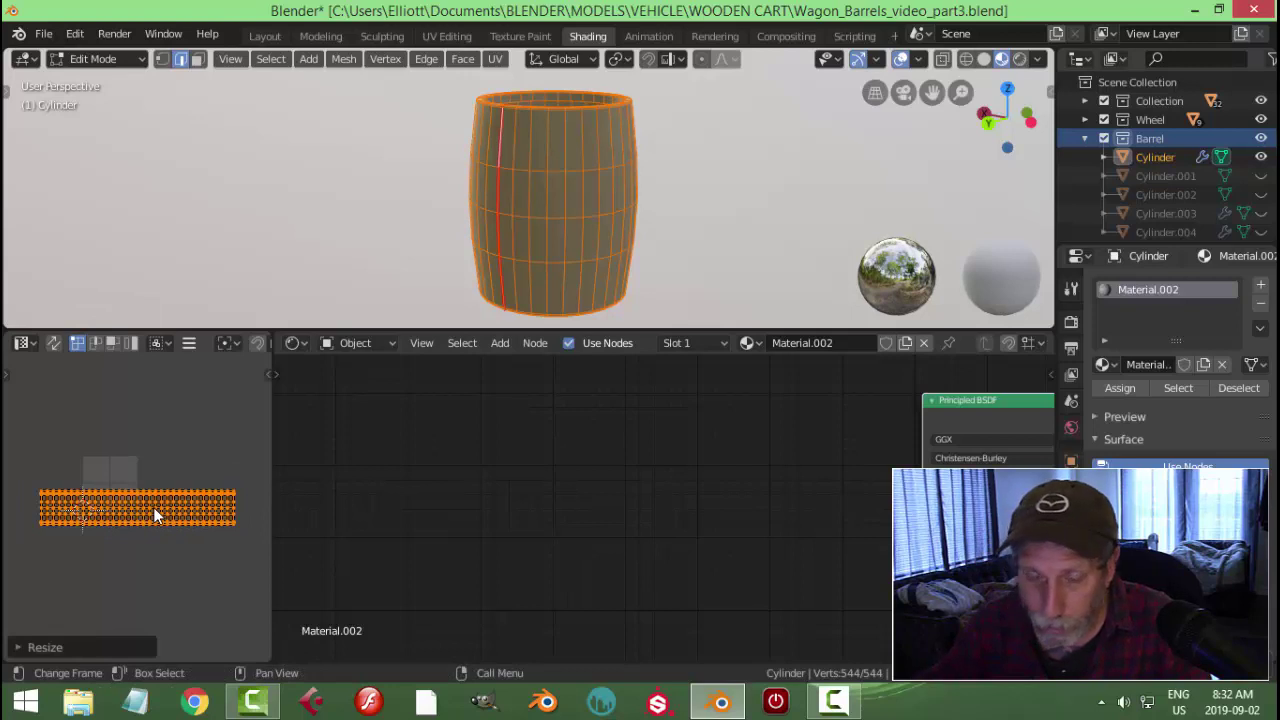
key(s)
click(168, 553)
middle_drag(168, 553, 109, 557)
scroll(228, 563, up, 3)
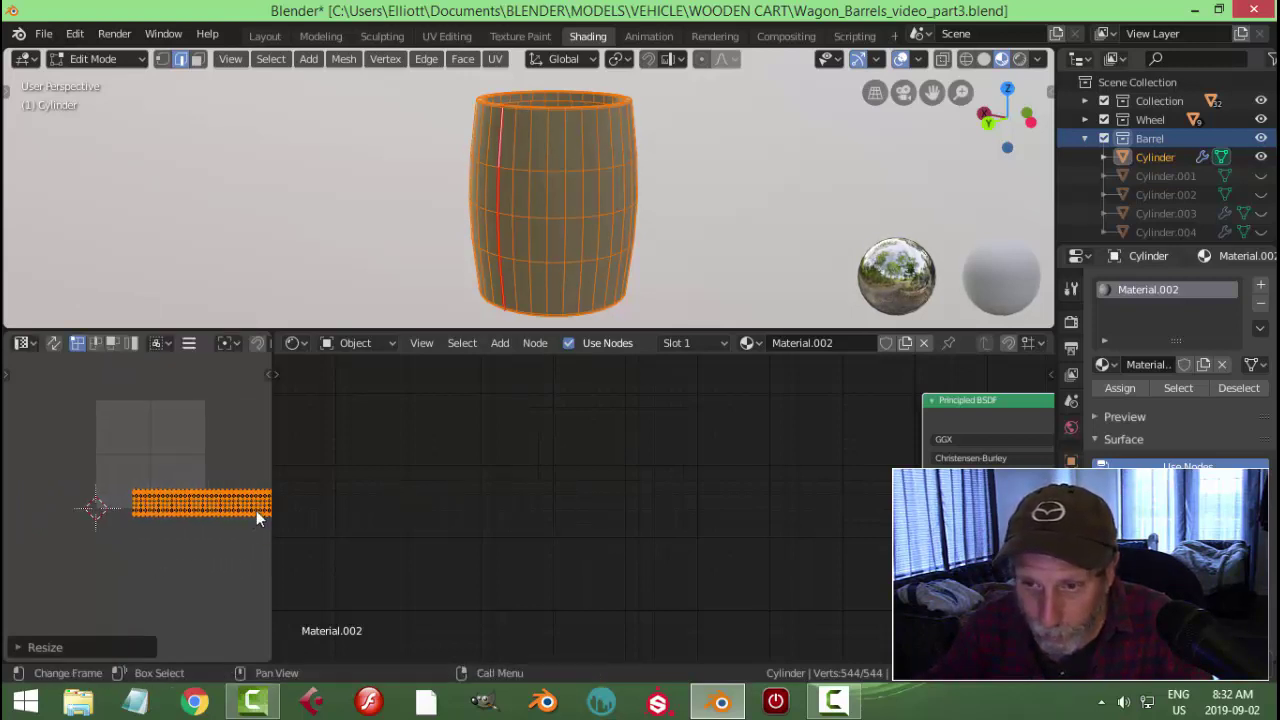
Move and scale the barrel's UV strip to fit across the full width of the UV tile, then deselect it
key(g)
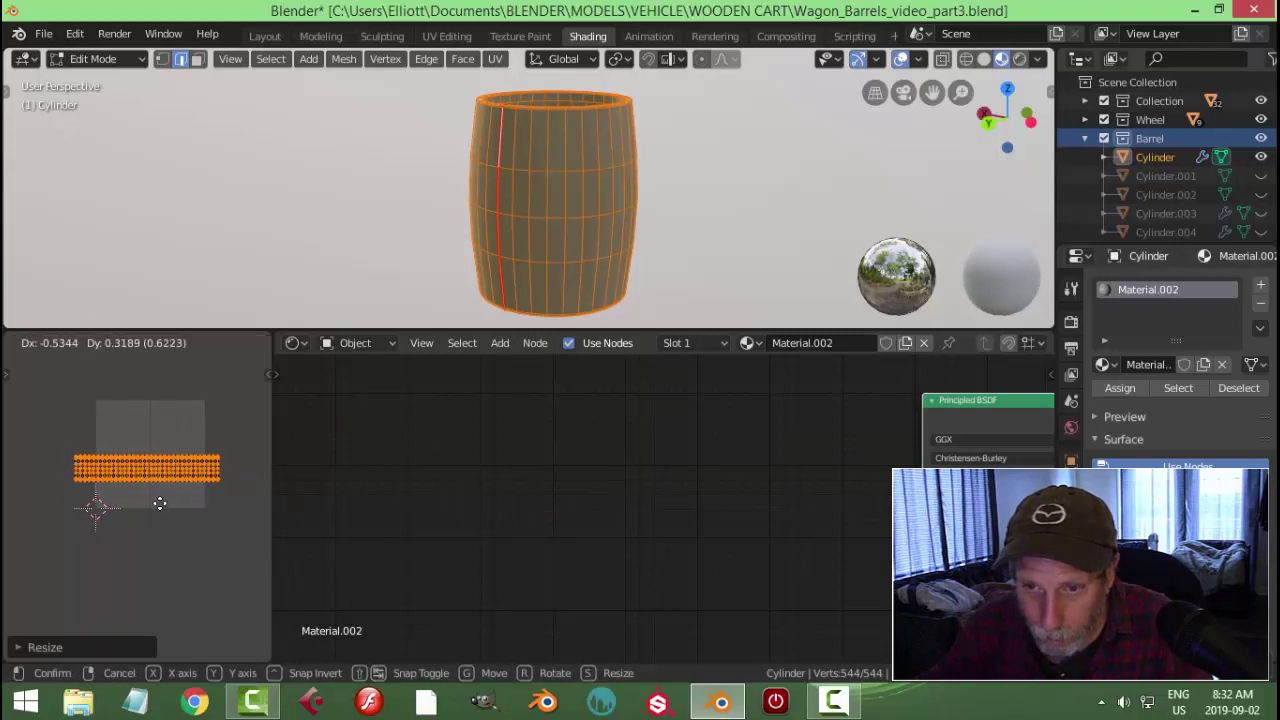
click(165, 502)
key(s)
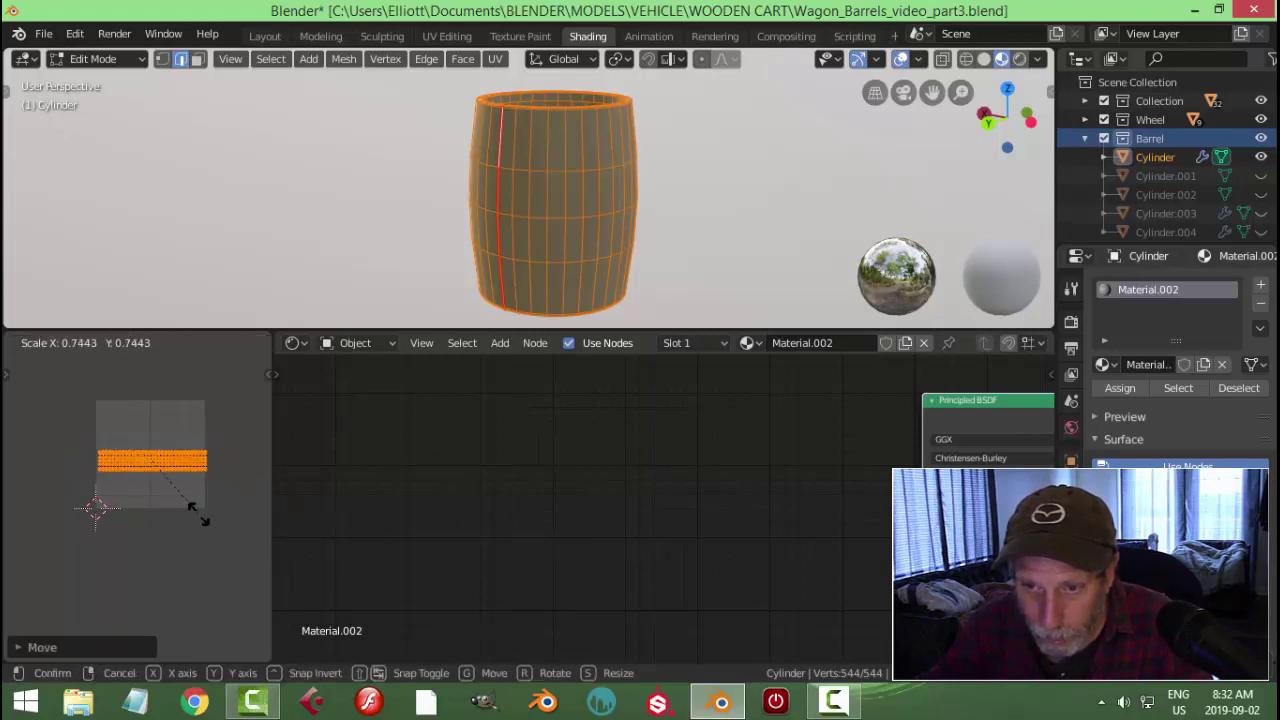
click(188, 517)
key(g)
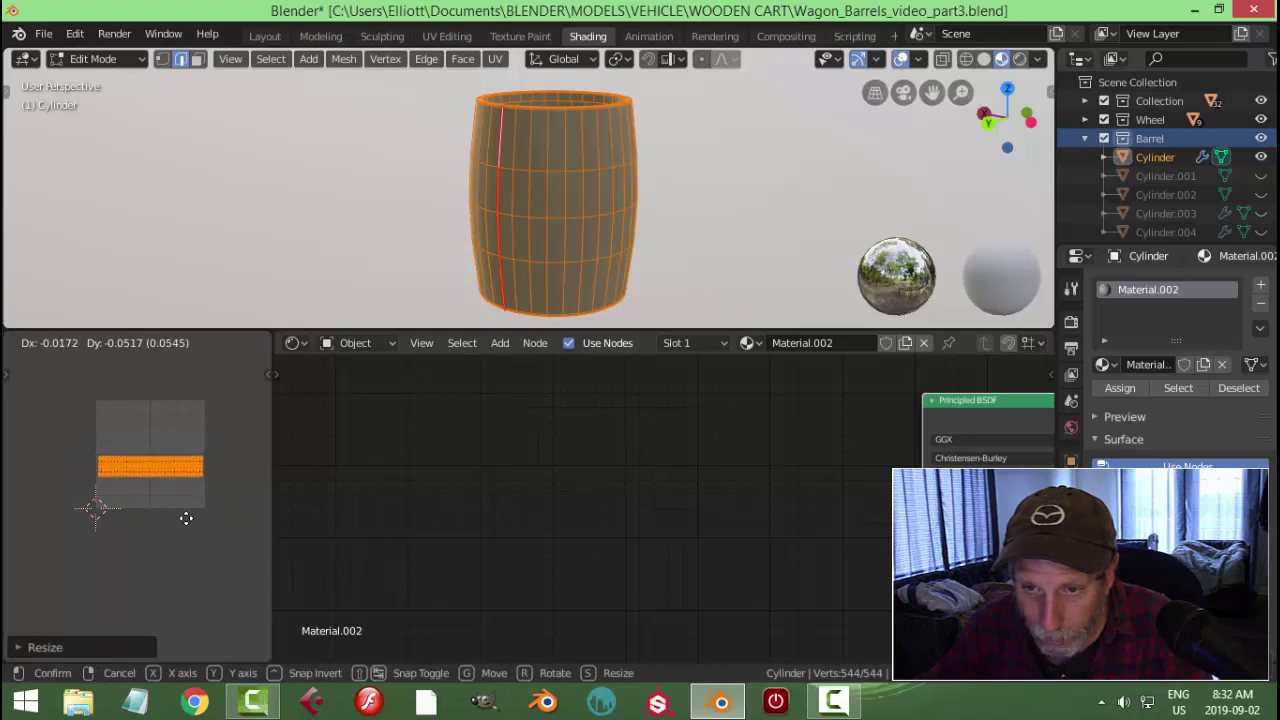
click(186, 518)
scroll(181, 520, up, 4)
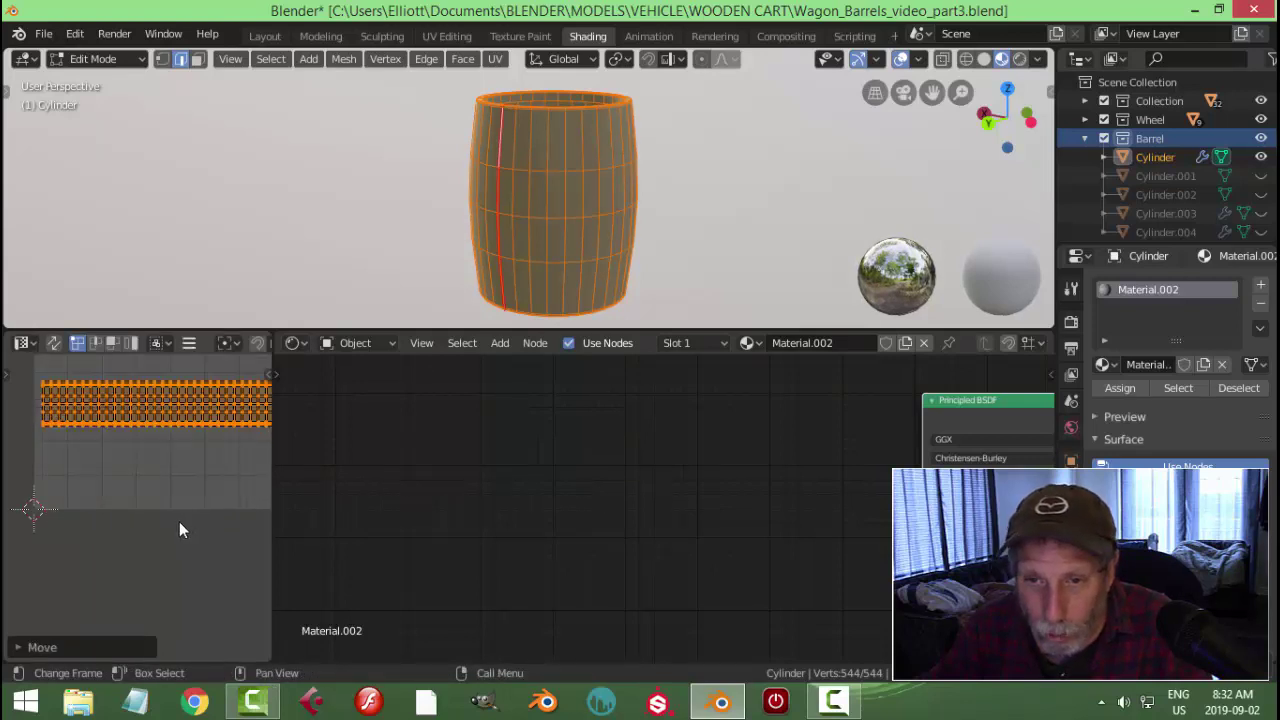
scroll(188, 505, down, 2)
key(s)
click(166, 536)
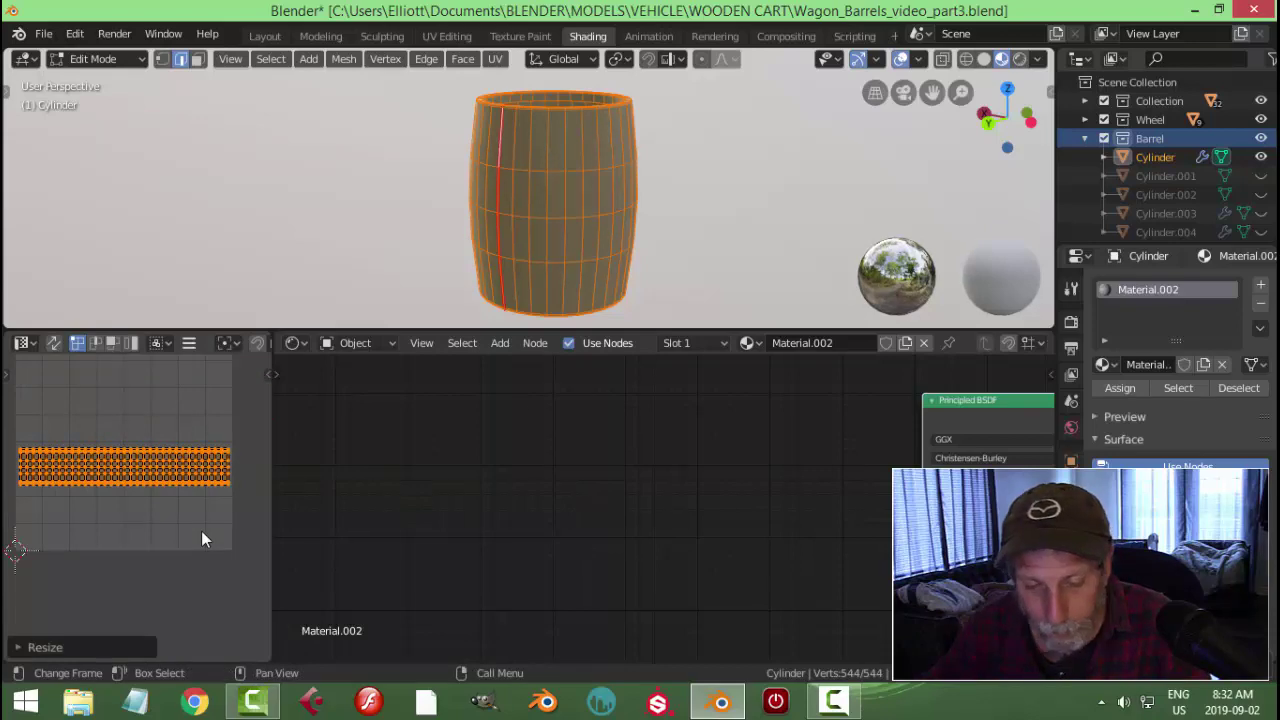
click(201, 530)
Deselect the barrel mesh and enlarge the Shader Editor area, bringing the Principled BSDF and Material Output nodes into view
middle_drag(697, 194, 750, 212)
scroll(728, 463, down, 2)
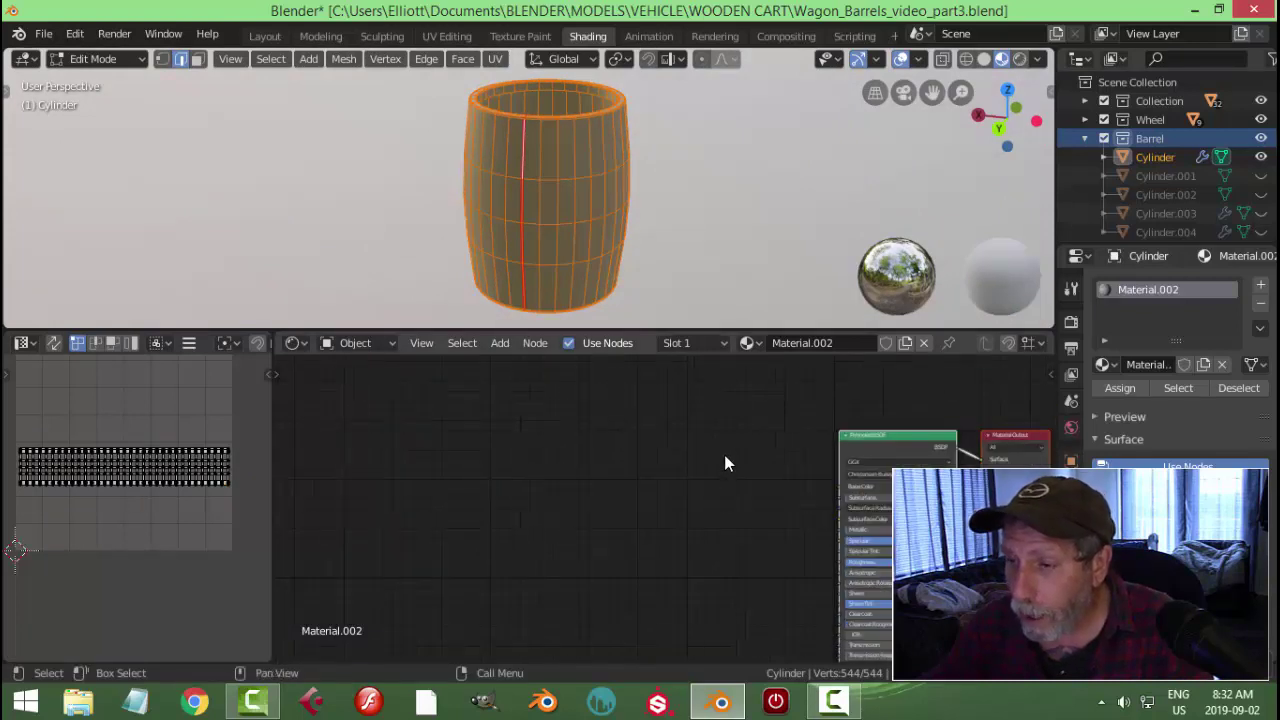
middle_drag(627, 455, 460, 428)
middle_drag(765, 456, 757, 472)
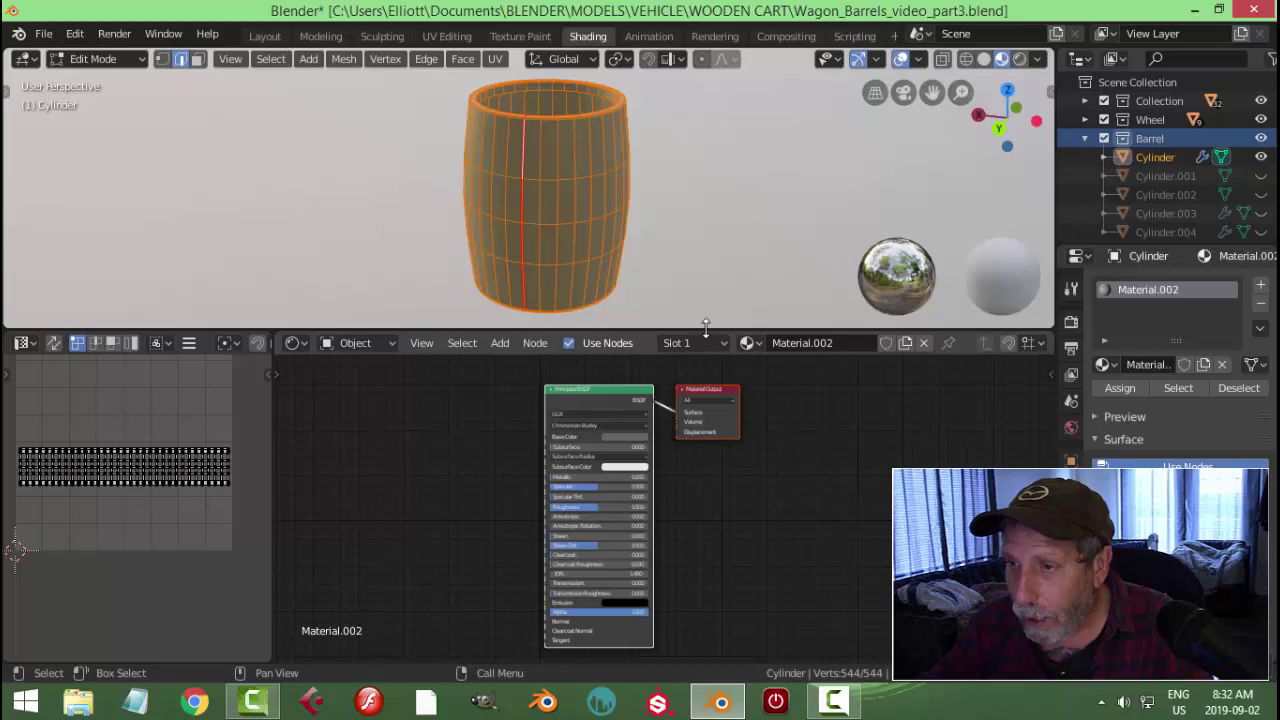
click(709, 294)
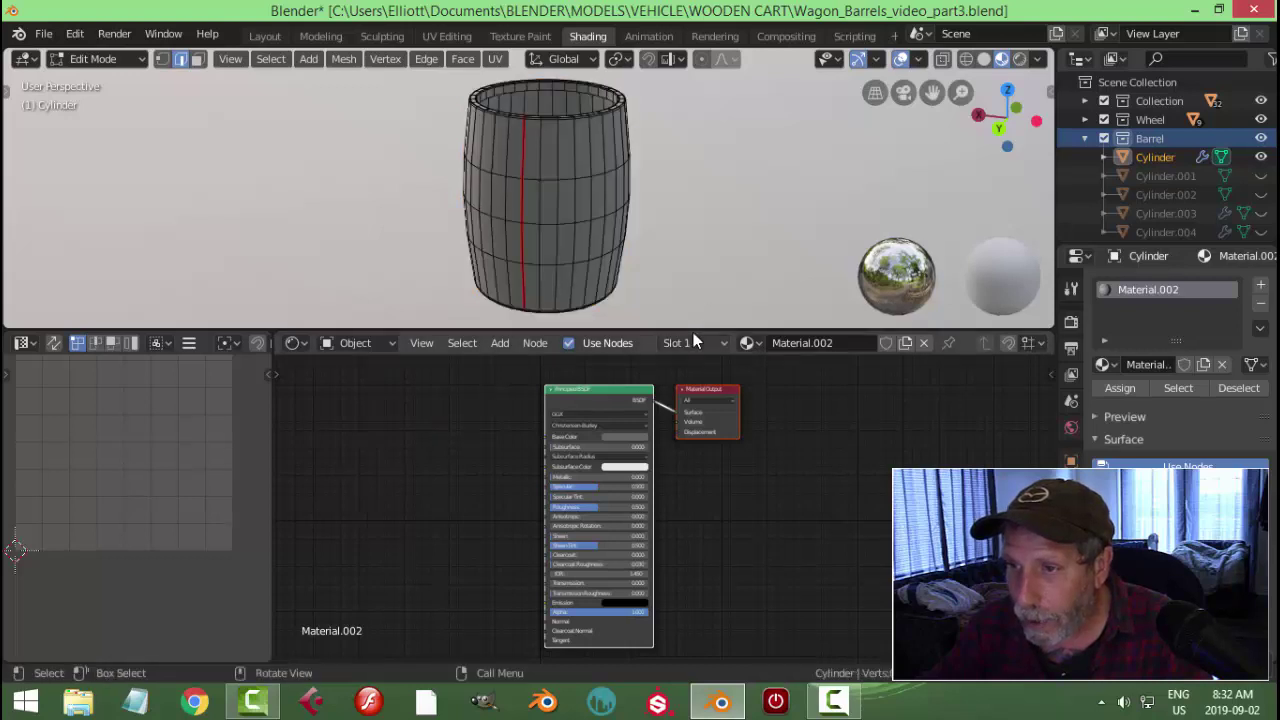
drag(642, 330, 641, 299)
middle_drag(663, 217, 623, 229)
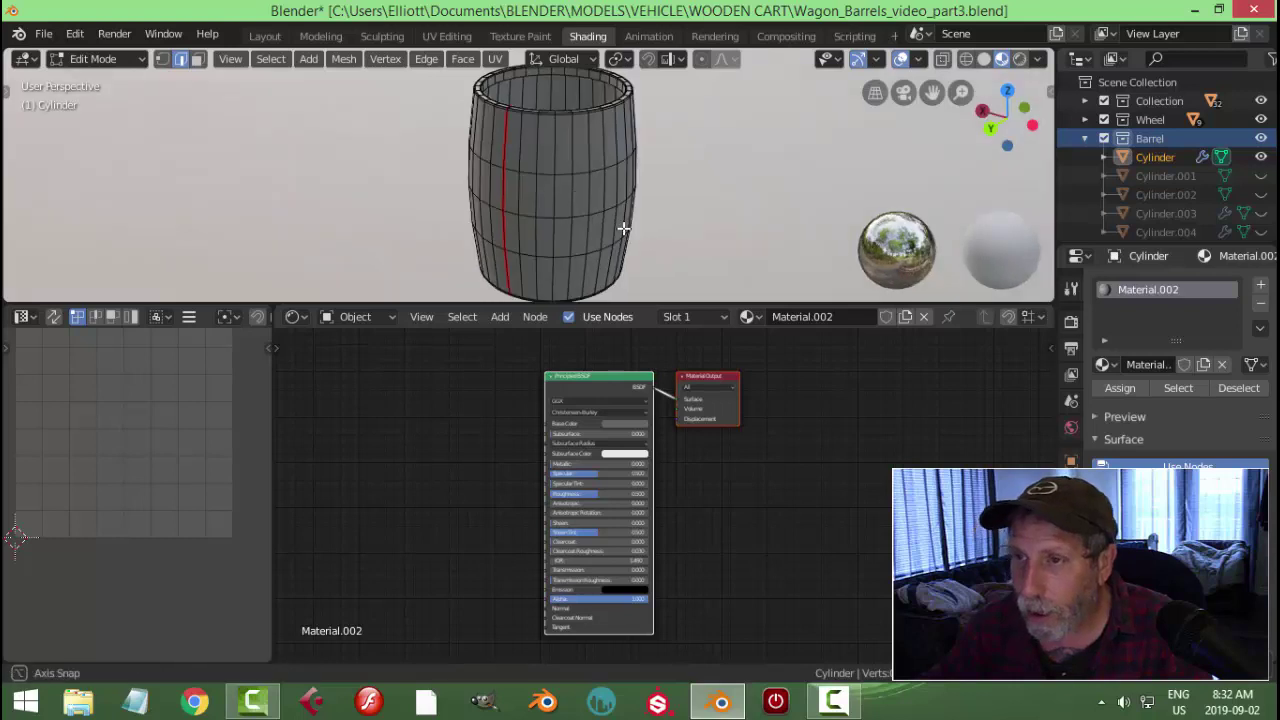
Return the barrel to Object Mode and show the 3D viewport in LookDev material preview shading
key(Tab)
mouse_move(829, 437)
middle_down()
mouse_move(791, 477)
mouse_move(825, 450)
middle_up()
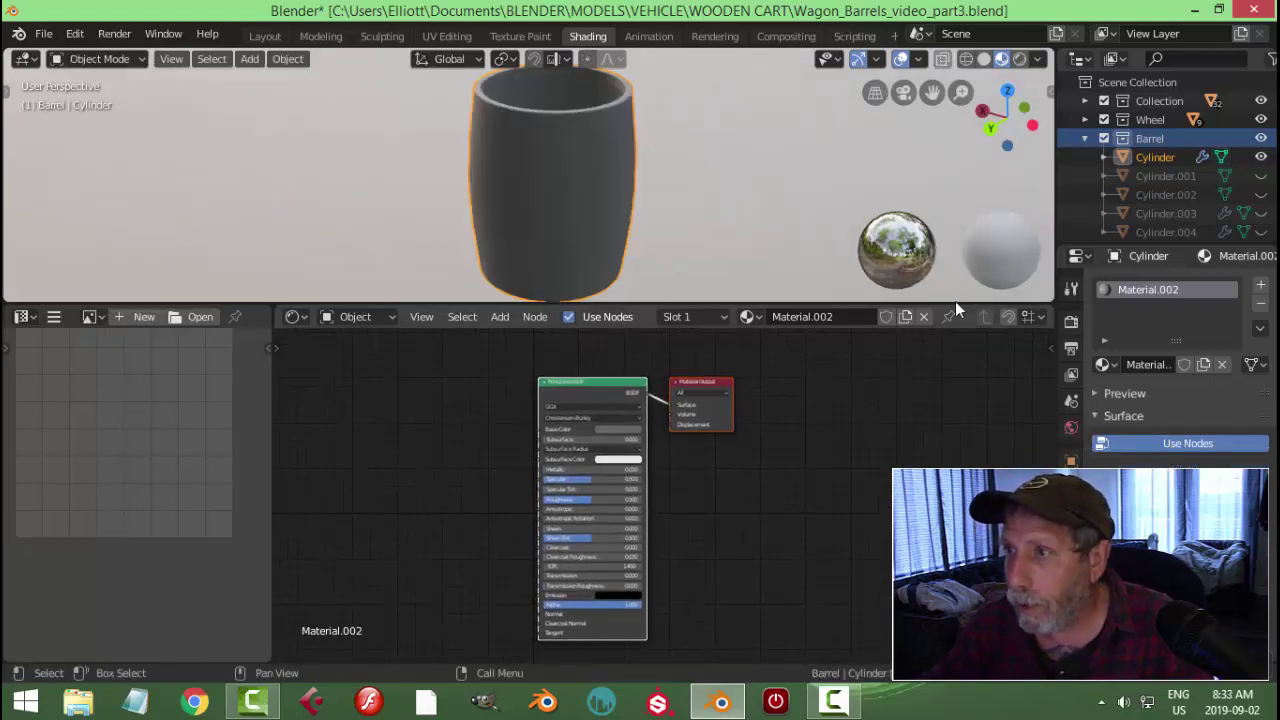
click(1019, 58)
click(1001, 58)
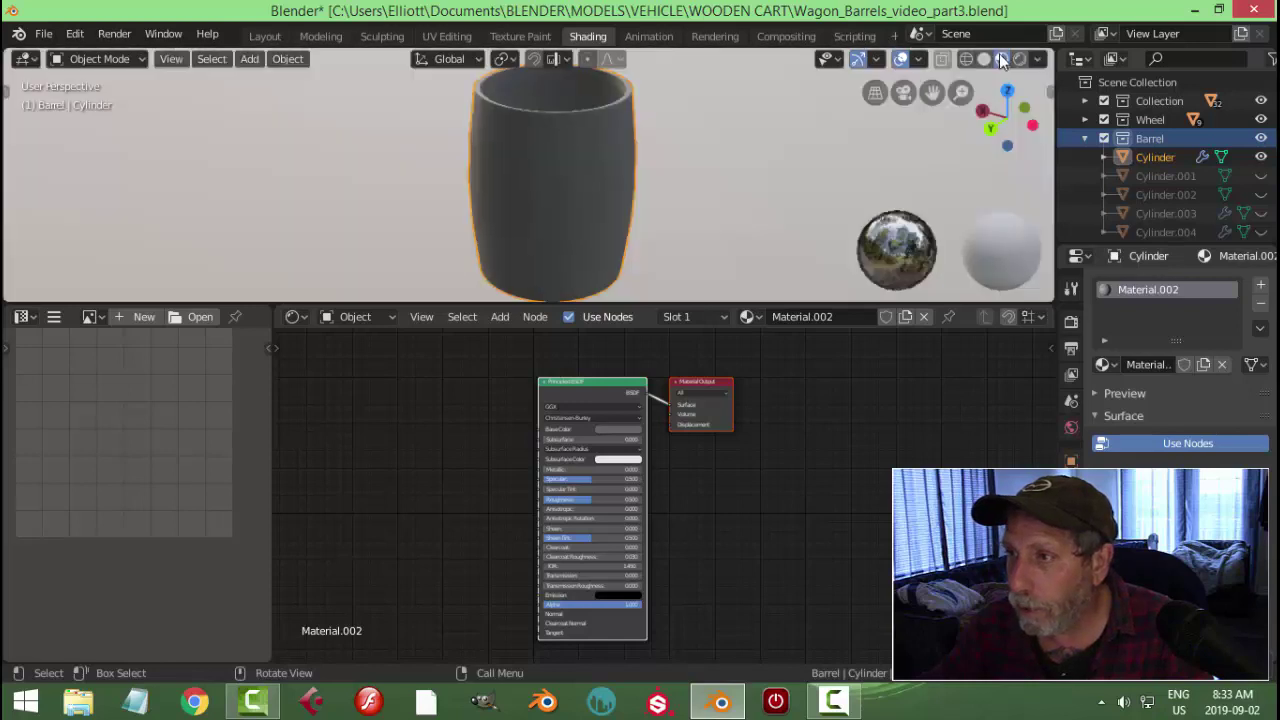
Duplicate the Principled BSDF node, switch the copy to a Wave Texture node and place it well before the original shader
mouse_move(780, 410)
middle_down()
mouse_move(786, 434)
mouse_move(829, 471)
middle_up()
scroll(693, 414, up, 1)
click(693, 414)
click(651, 369)
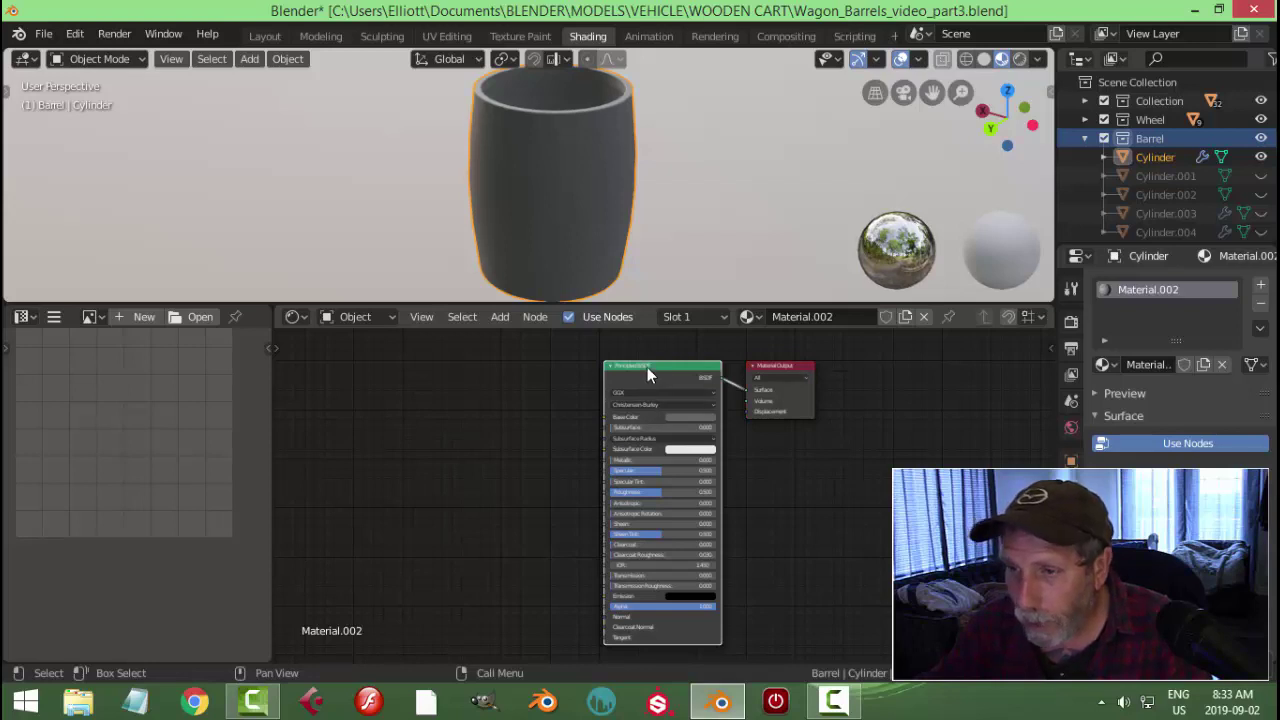
key(shift+d)
click(358, 362)
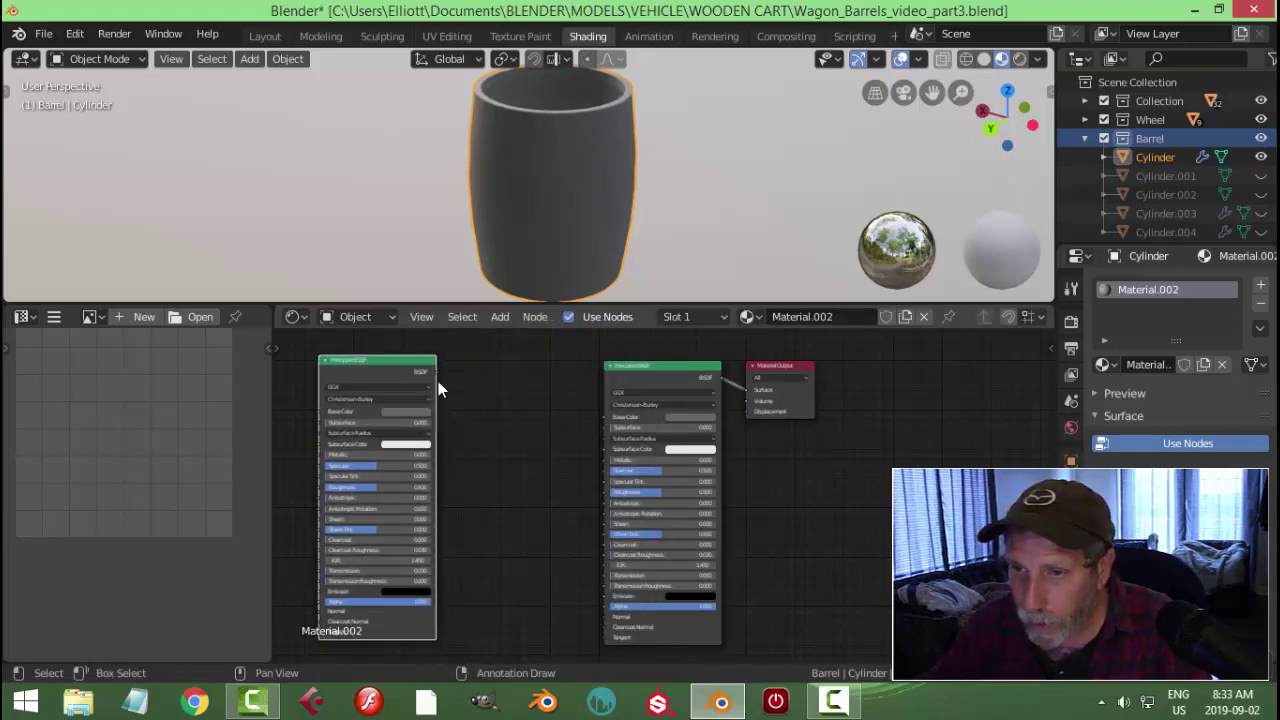
scroll(508, 391, down, 1)
middle_drag(508, 391, 547, 400)
key(shift+s)
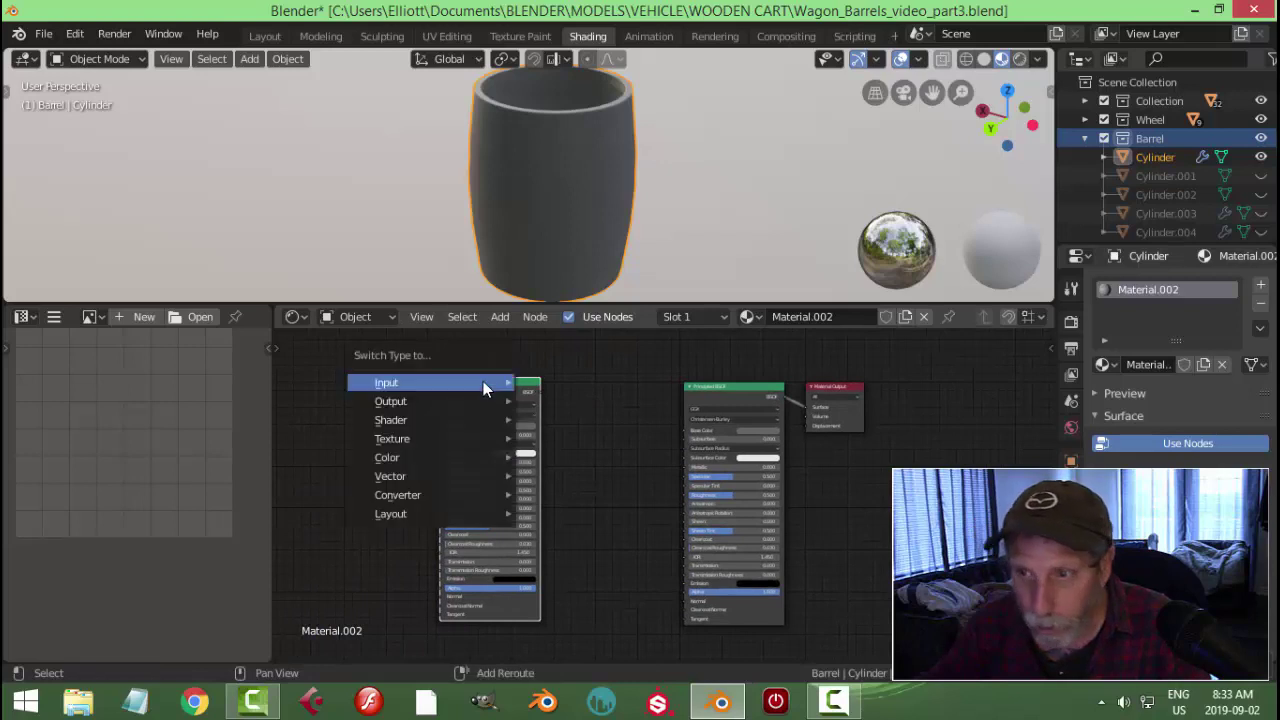
mouse_move(483, 383)
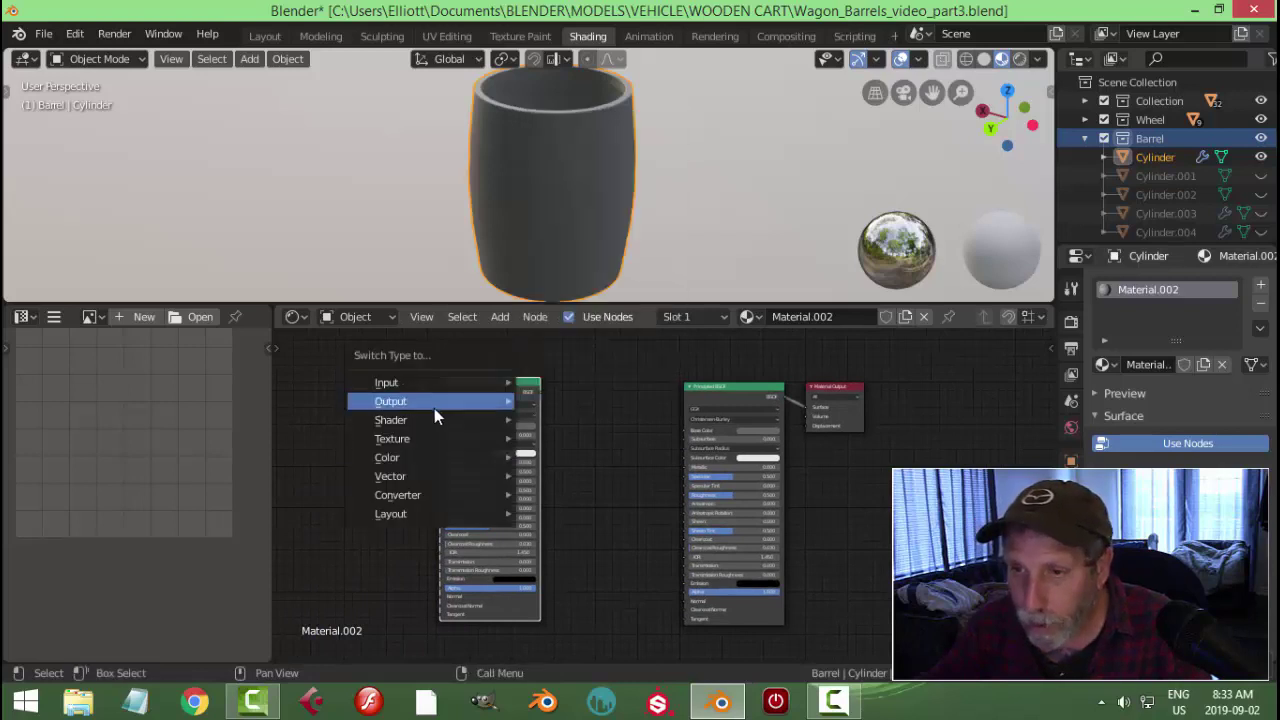
mouse_move(425, 441)
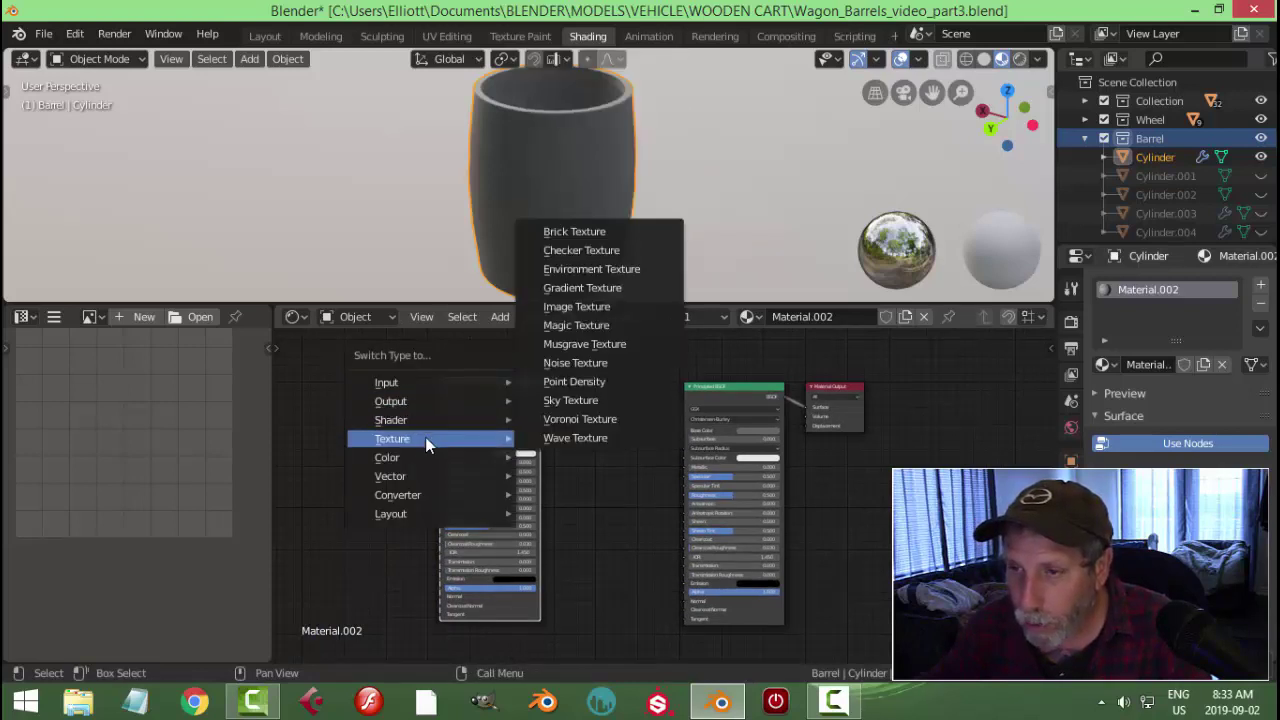
click(560, 438)
drag(481, 390, 406, 404)
Duplicate the Wave Texture node between the texture and the shader, and switch the copy to a ColorRamp
key(shift+d)
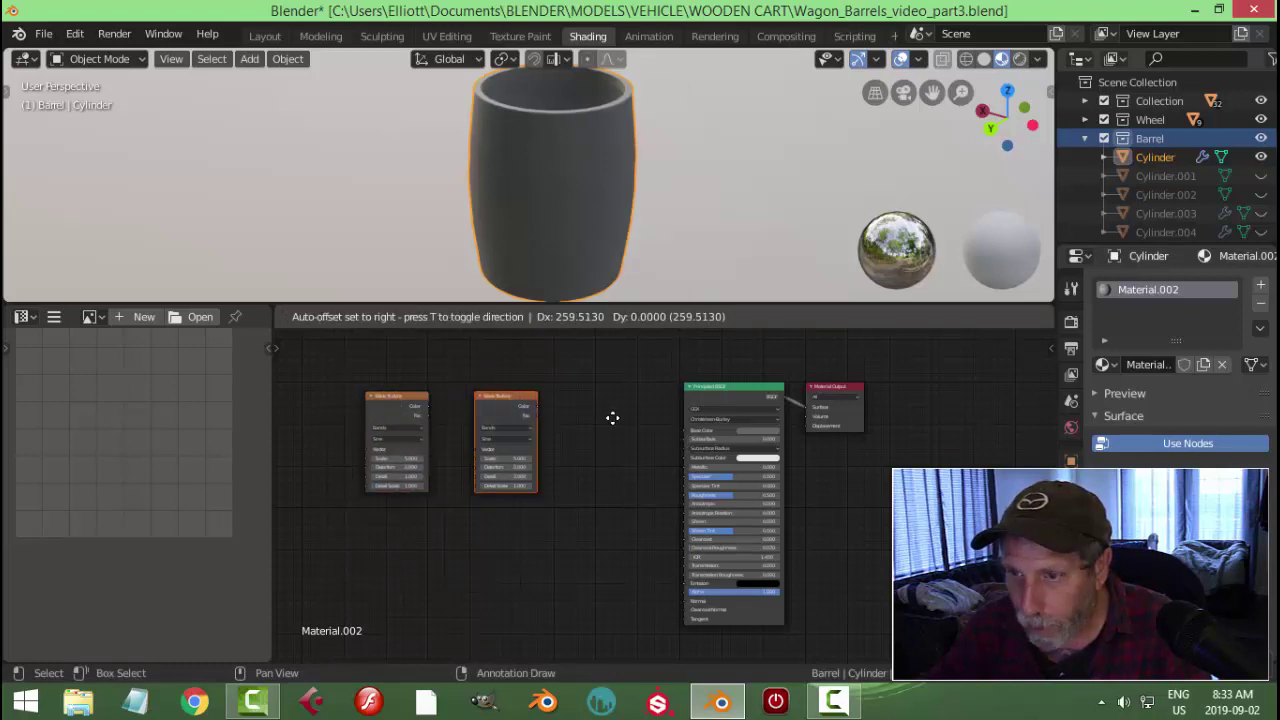
click(618, 432)
scroll(628, 442, up, 1)
key(shift+s)
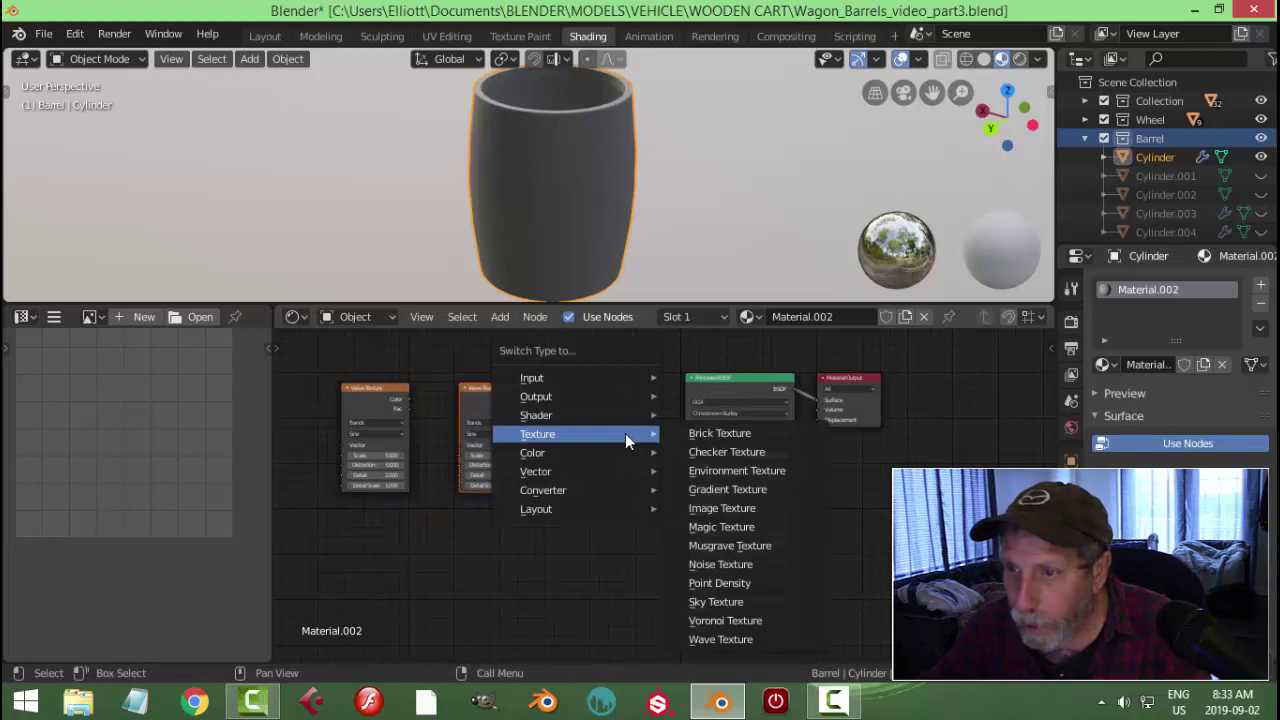
mouse_move(578, 492)
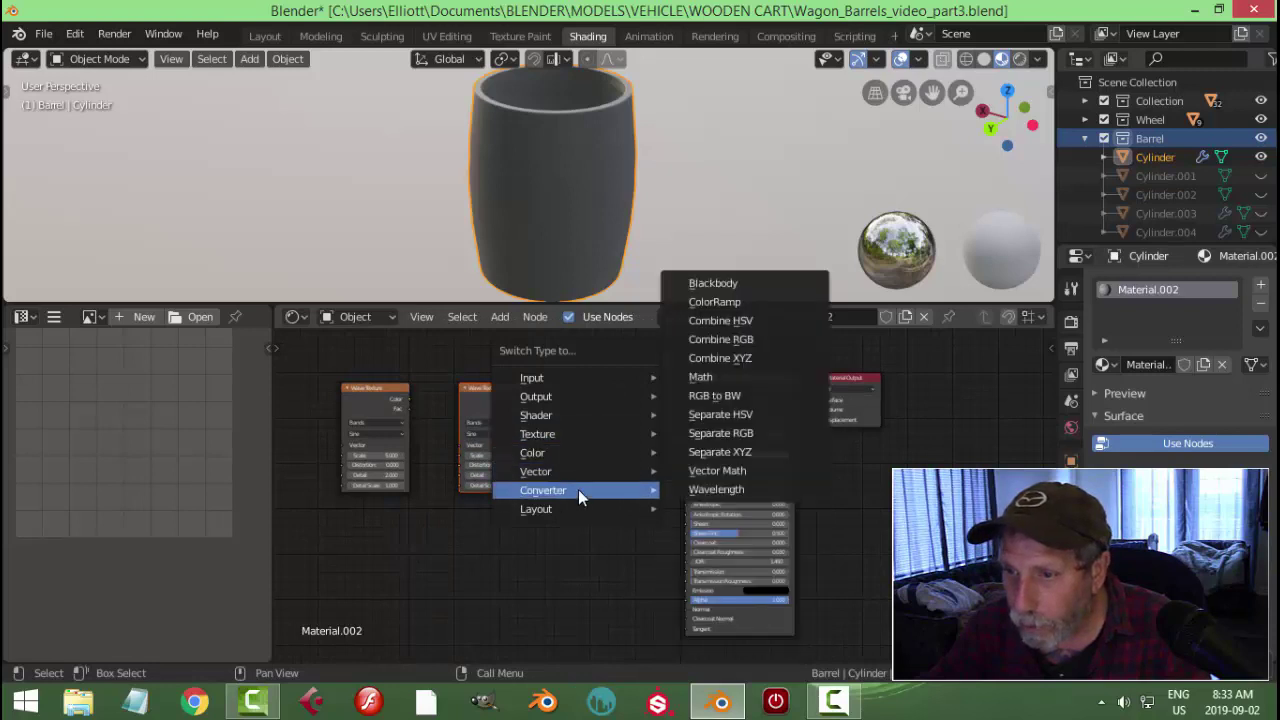
click(714, 301)
scroll(495, 456, up, 2)
scroll(478, 460, down, 2)
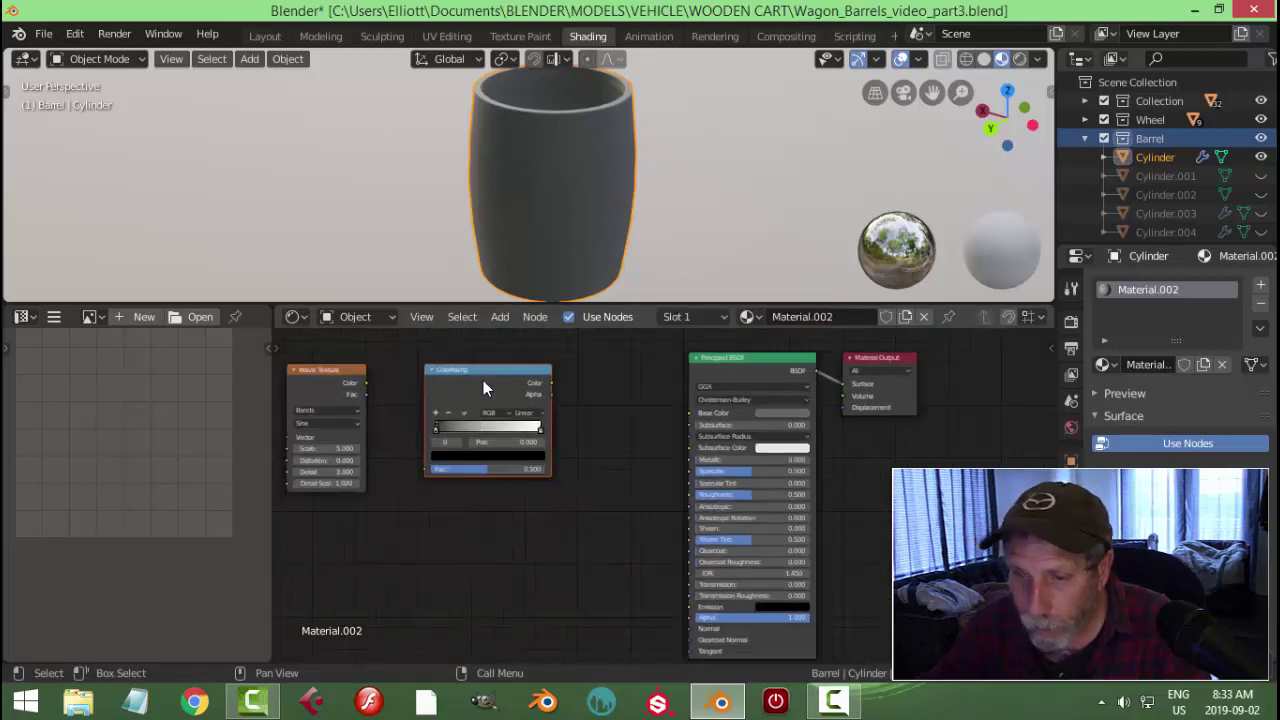
Switch the ColorRamp node to a MixRGB node
key(shift+s)
mouse_move(432, 341)
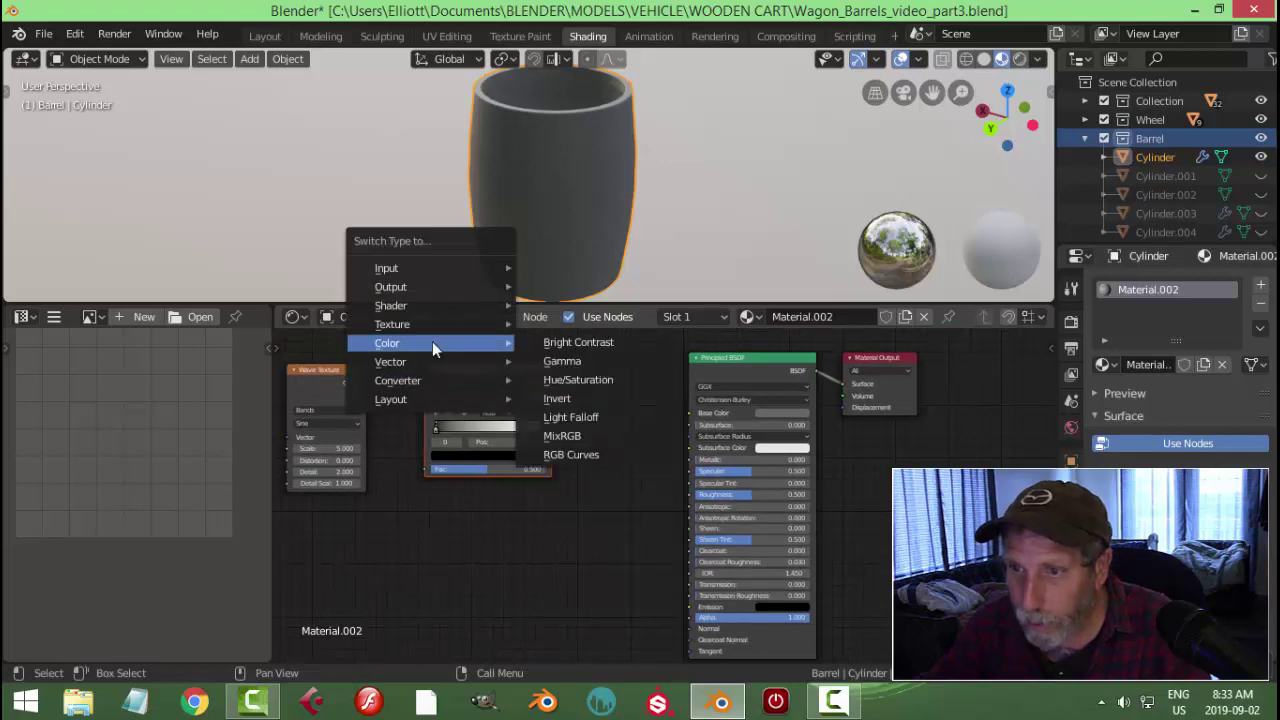
click(563, 435)
scroll(448, 452, up, 3)
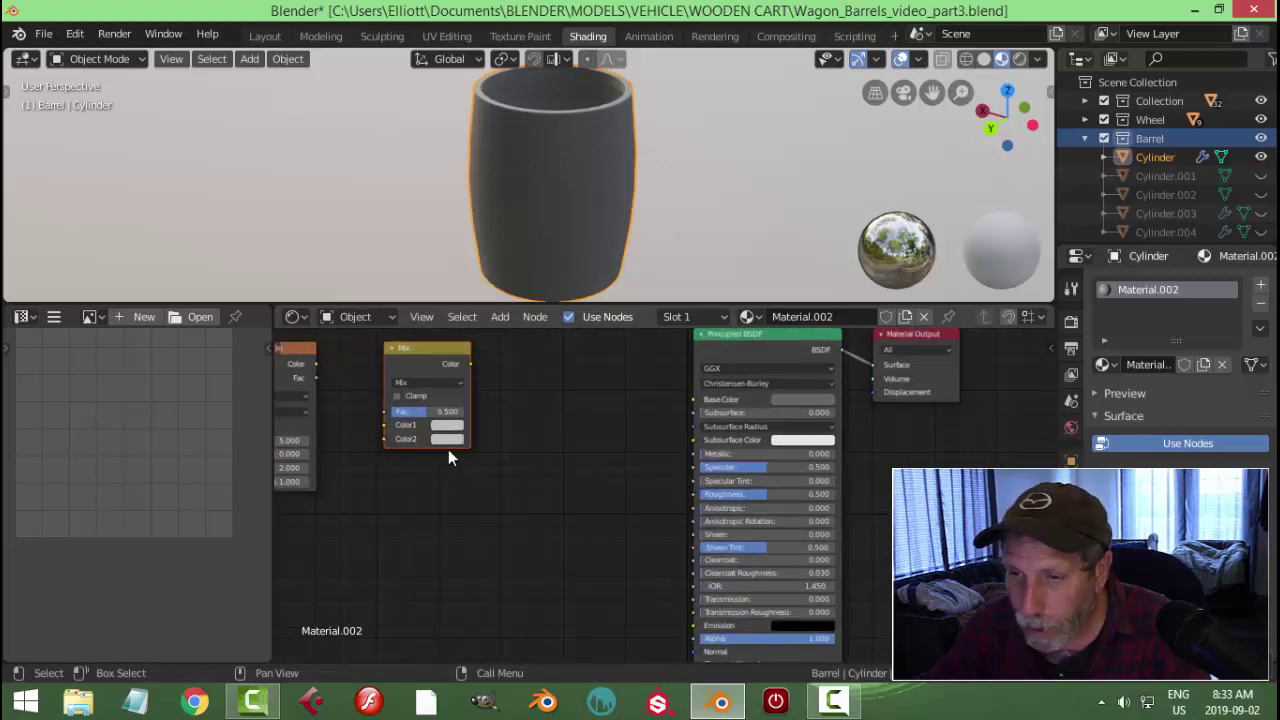
scroll(531, 481, up, 1)
Connect the Wave Texture's Color to the Mix node's Fac, and the Mix node's Color to the Principled BSDF's Base Color
drag(367, 382, 447, 438)
drag(547, 382, 808, 424)
scroll(680, 452, down, 1)
ctrl+scroll(620, 480, up, 3)
Add Texture Coordinate and Mapping nodes feeding the Wave Texture node's Vector input
click(517, 409)
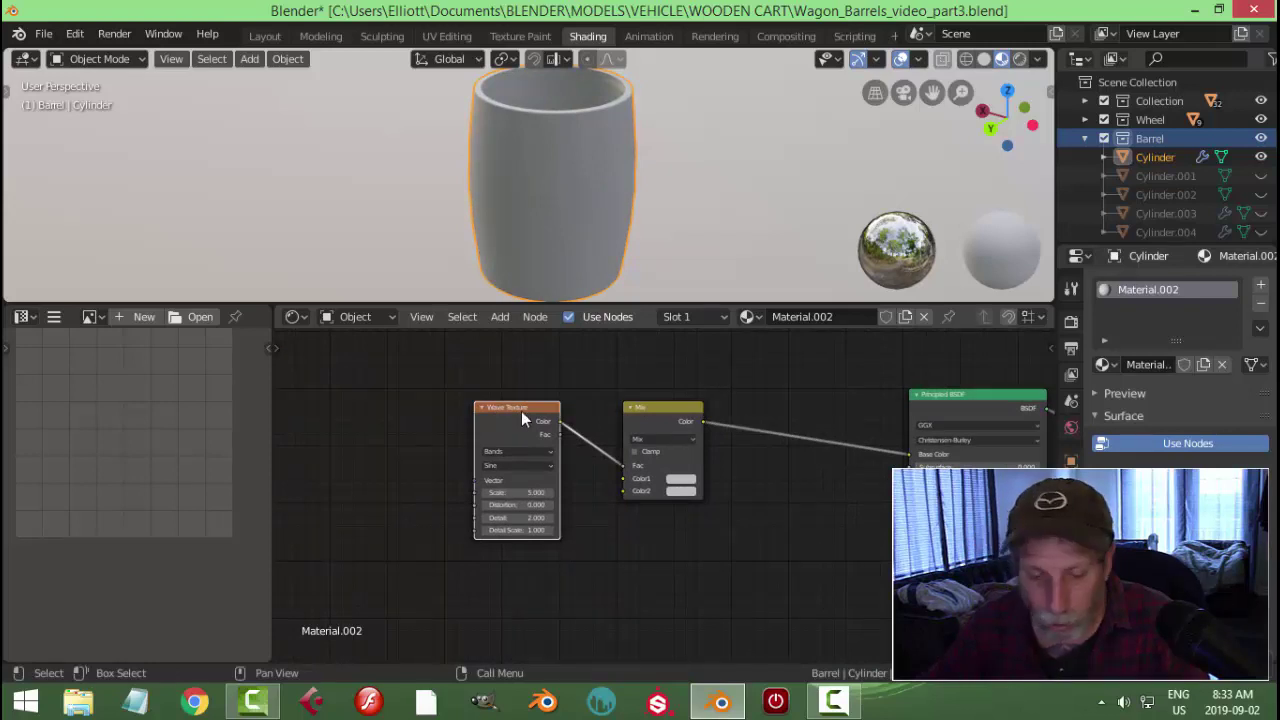
key(ctrl+t)
scroll(481, 460, down, 1)
ctrl+scroll(500, 462, up, 2)
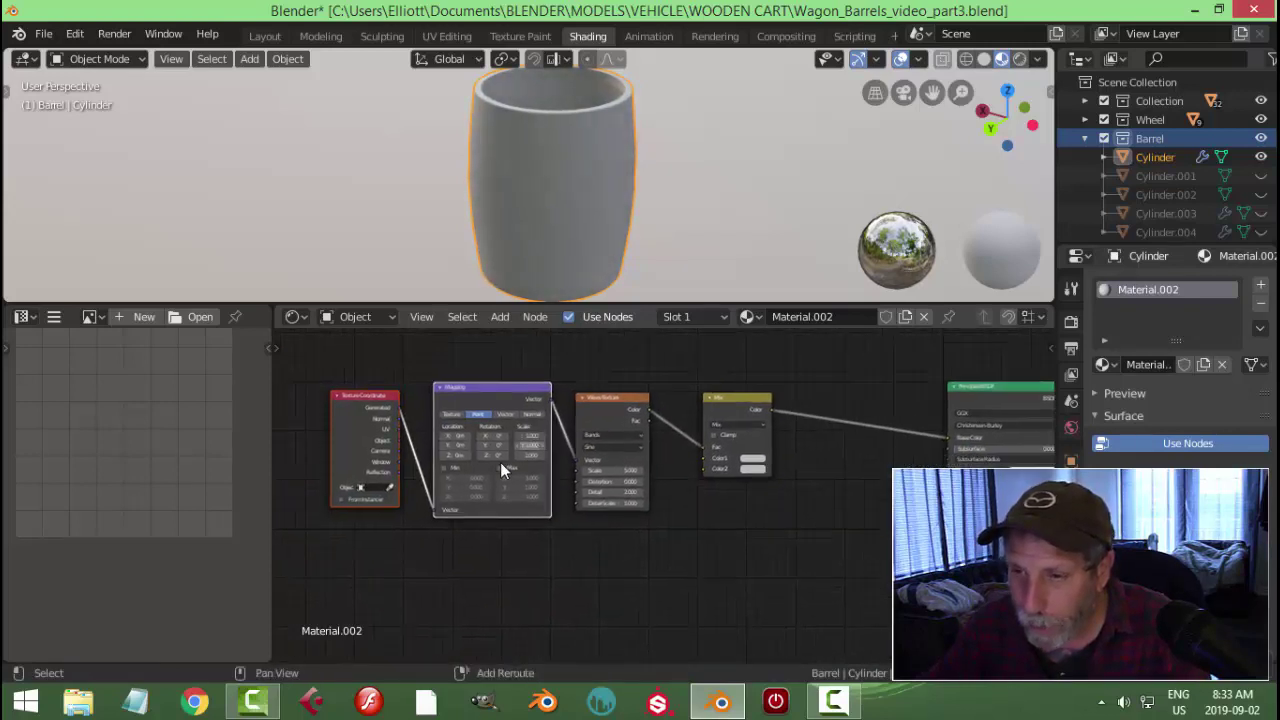
scroll(321, 391, up, 1)
scroll(357, 424, up, 1)
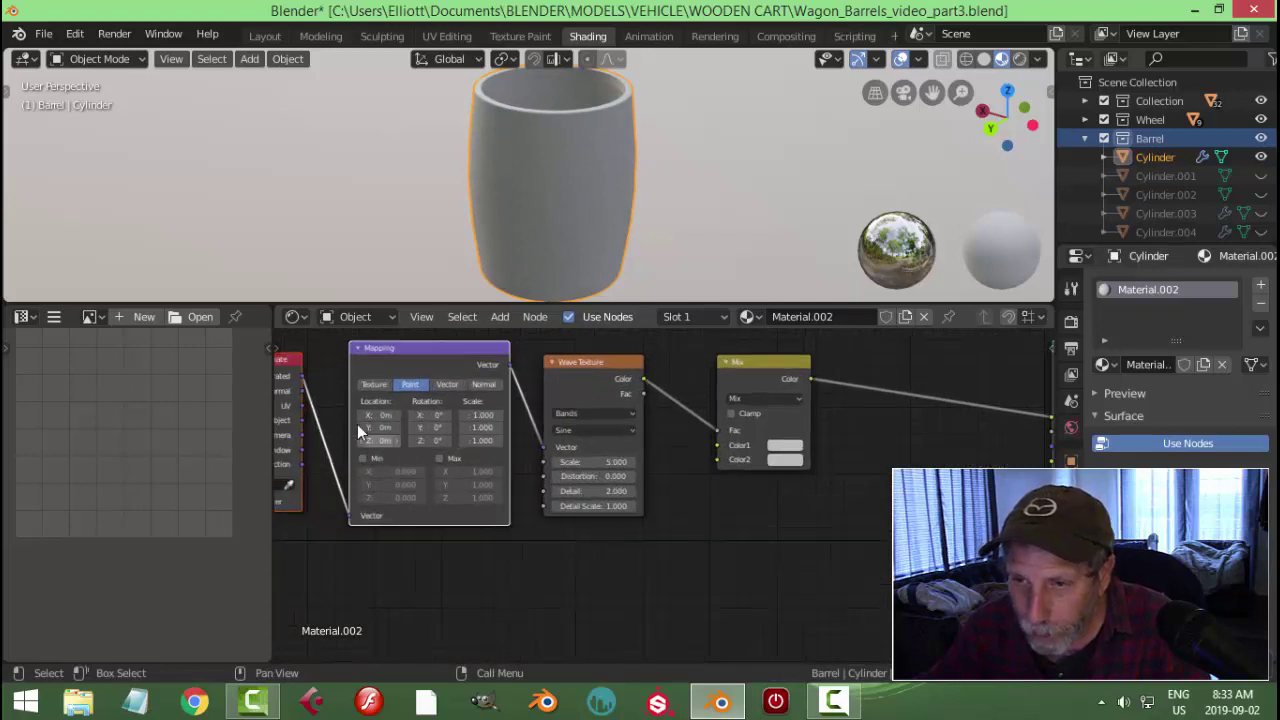
shift+middle_drag(334, 403, 464, 427)
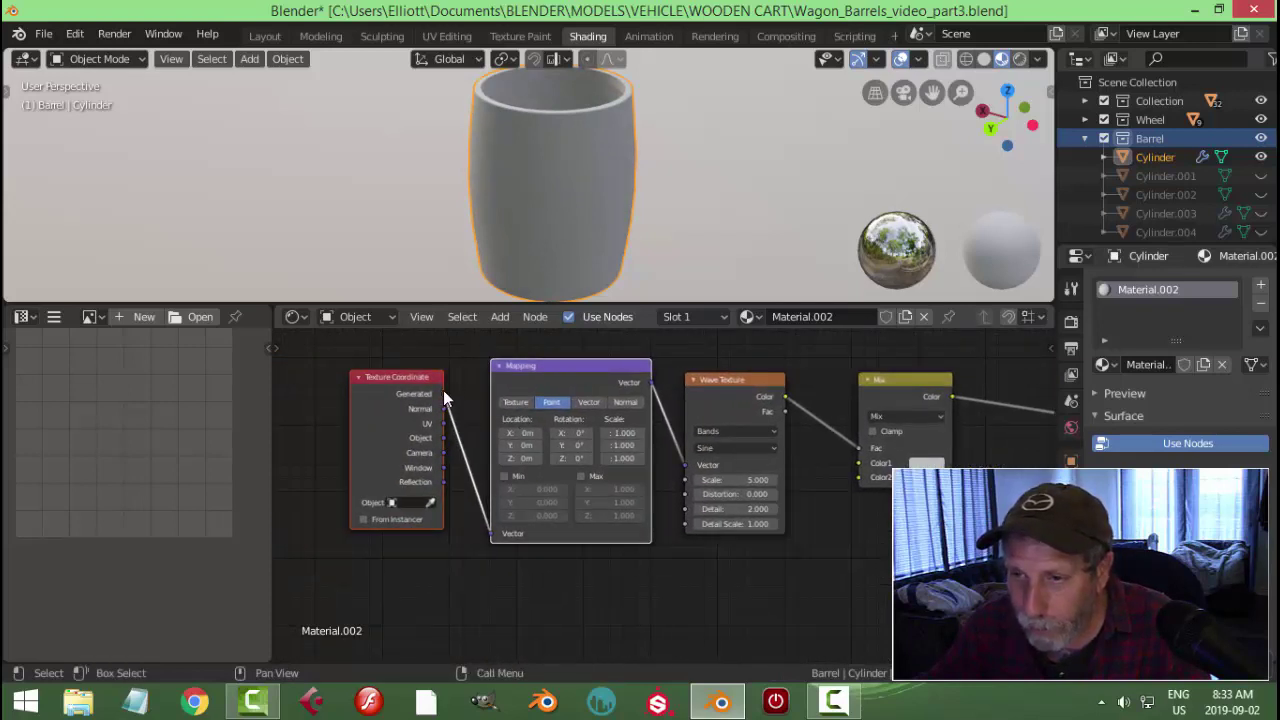
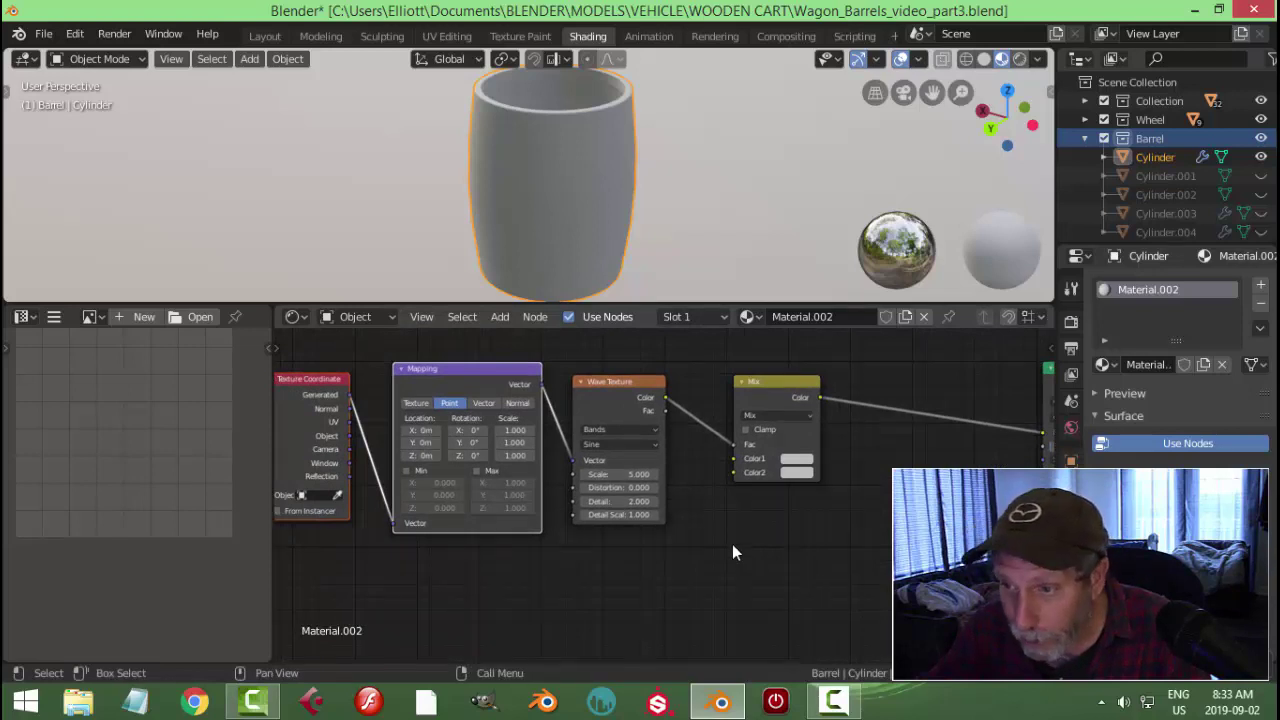
Set the Mix node's Color1 to a reddish brown wood colour
scroll(800, 558, up, 1)
scroll(862, 515, up, 1)
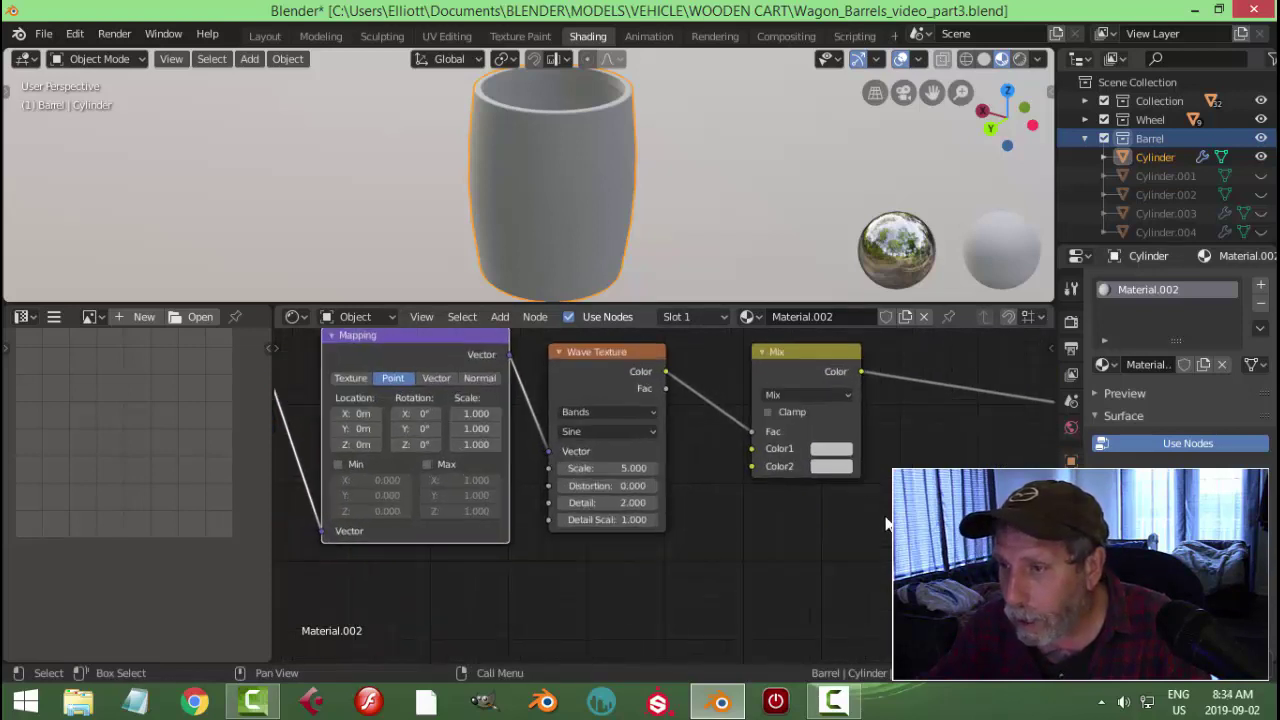
middle_drag(923, 535, 753, 540)
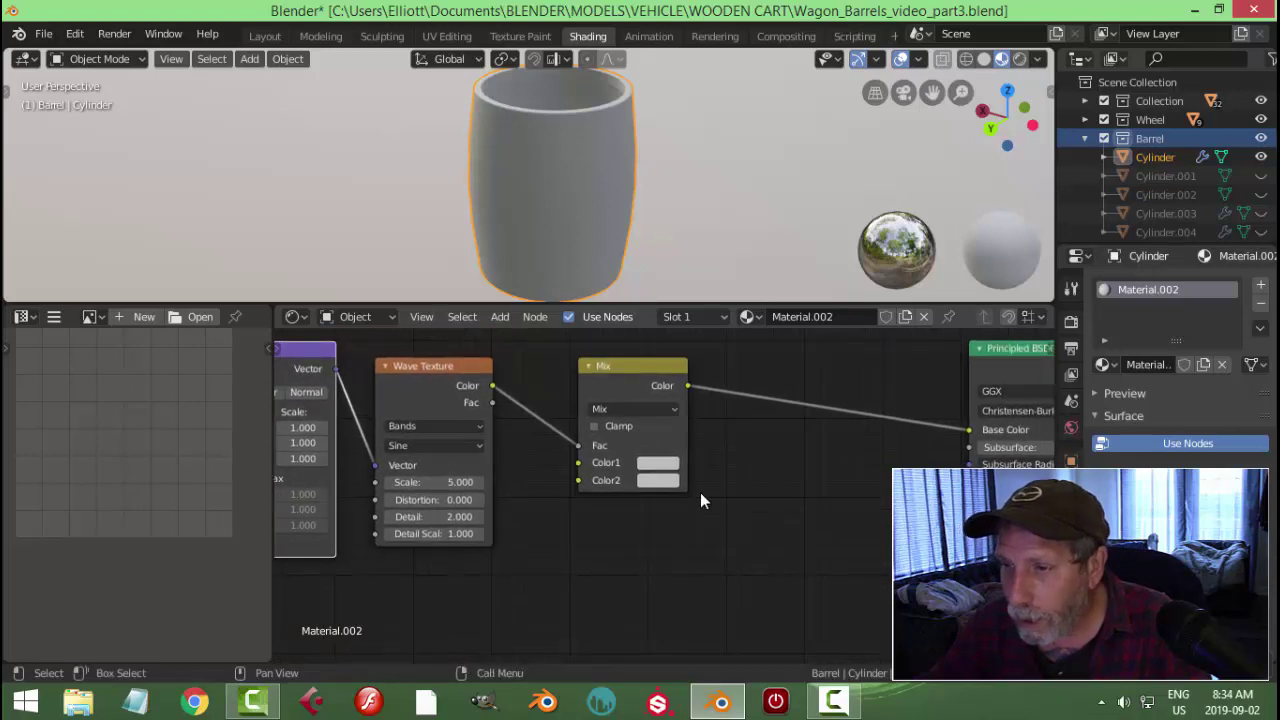
click(660, 464)
drag(682, 313, 677, 338)
drag(776, 296, 772, 306)
scroll(790, 574, up, 1)
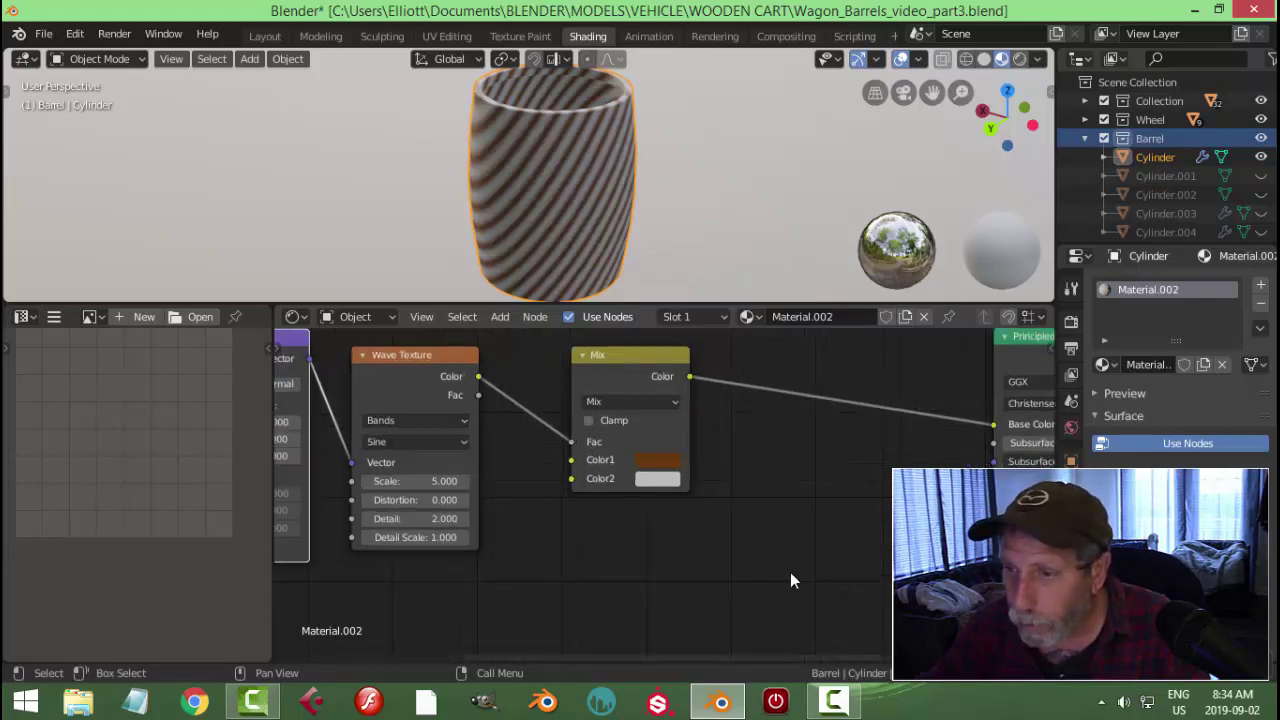
Sample the Mix node's Color1 brown into Color2, and darken Color2 to a deeper brown
click(661, 480)
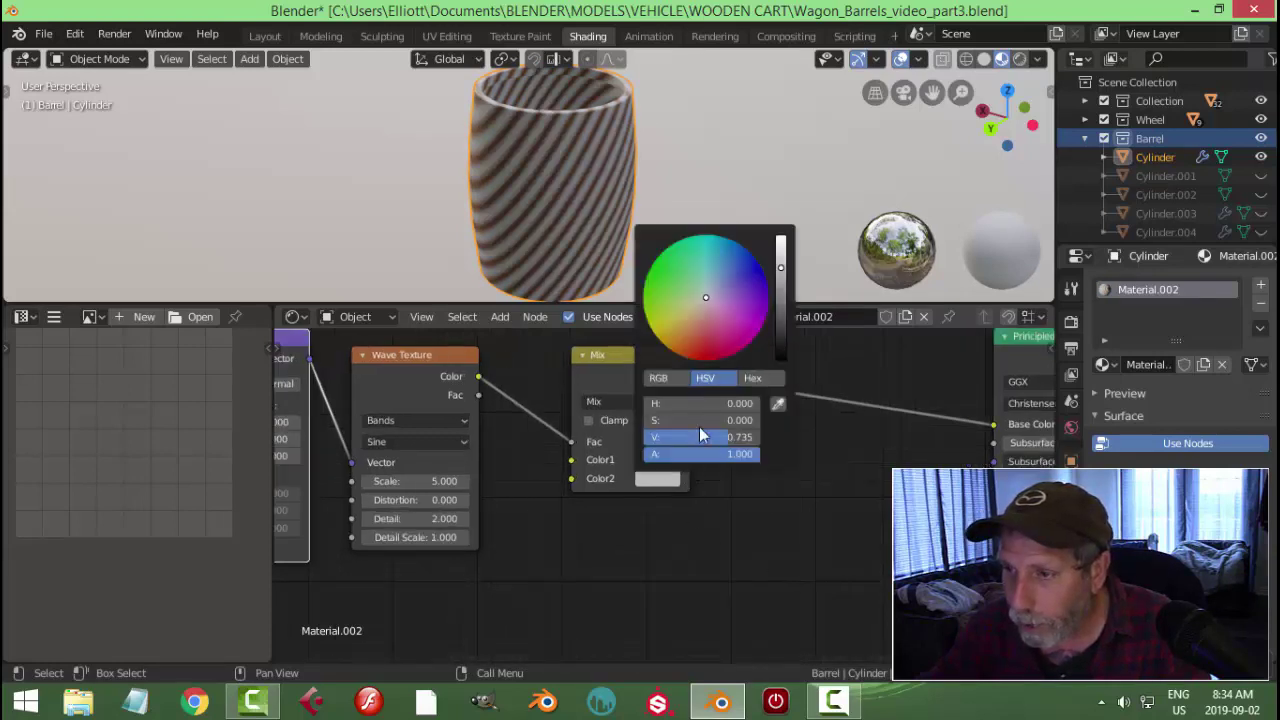
click(778, 403)
click(668, 452)
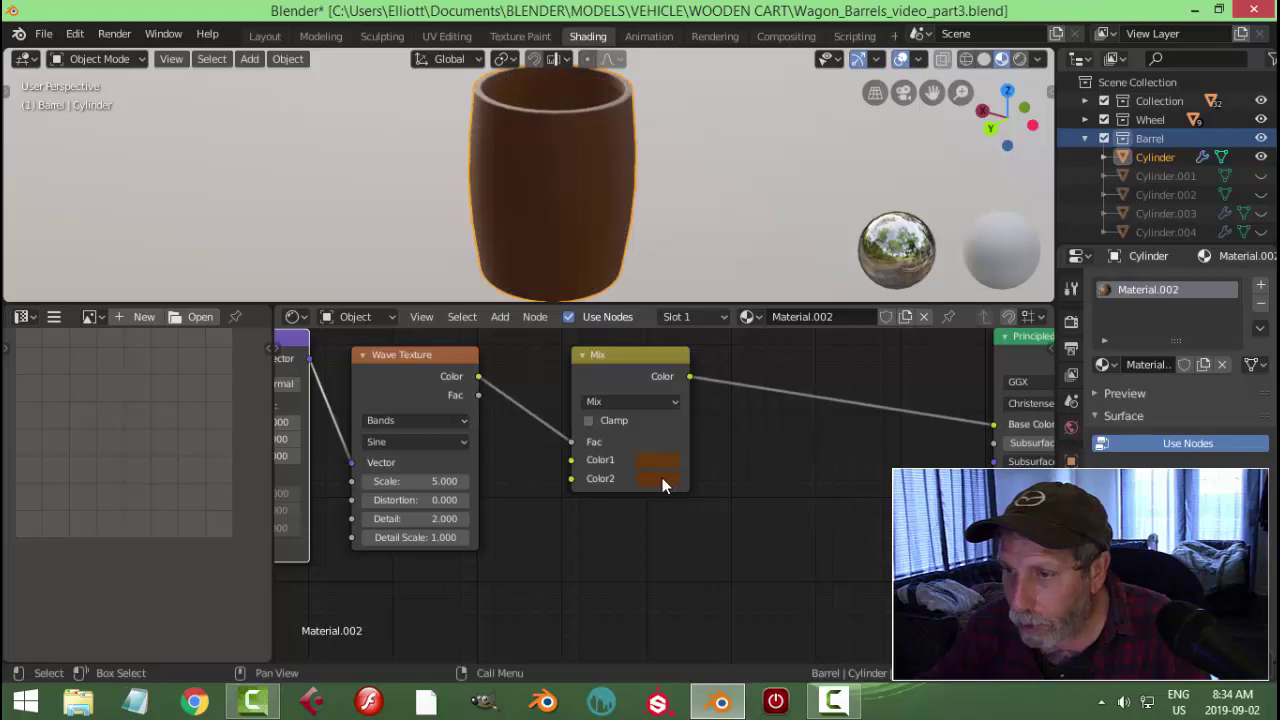
click(663, 480)
scroll(706, 295, down, 2)
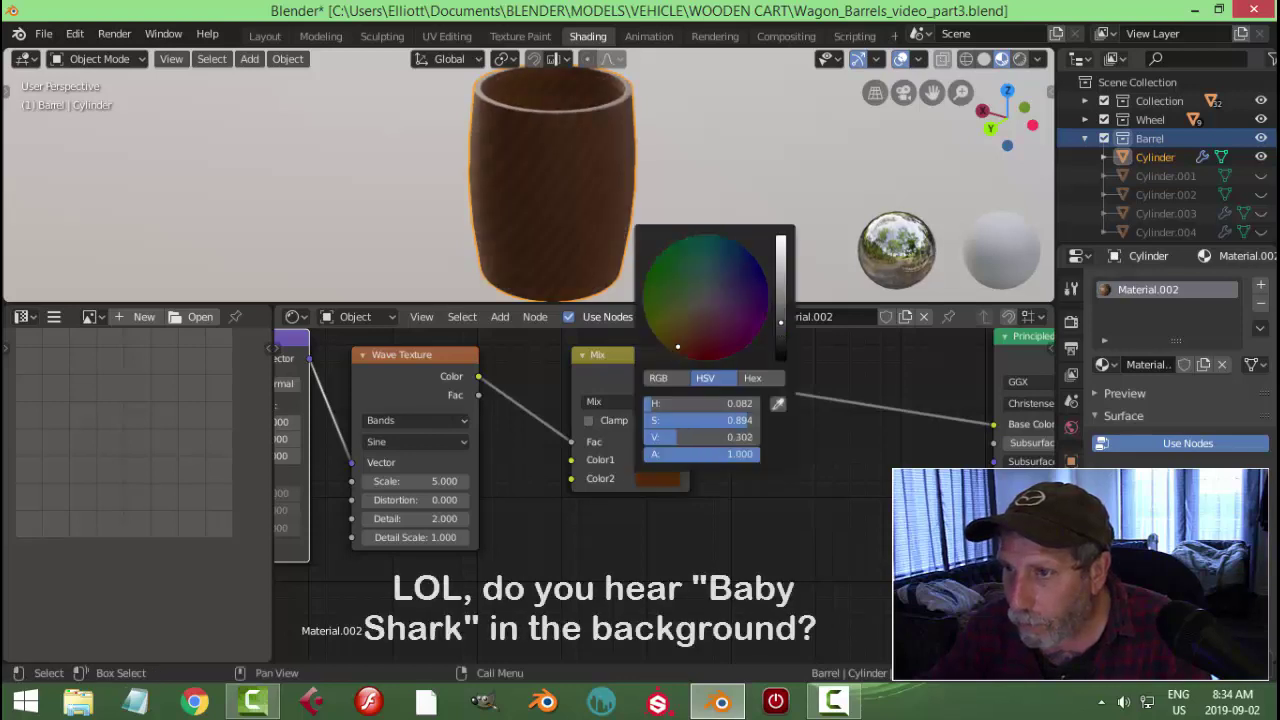
scroll(791, 510, down, 2)
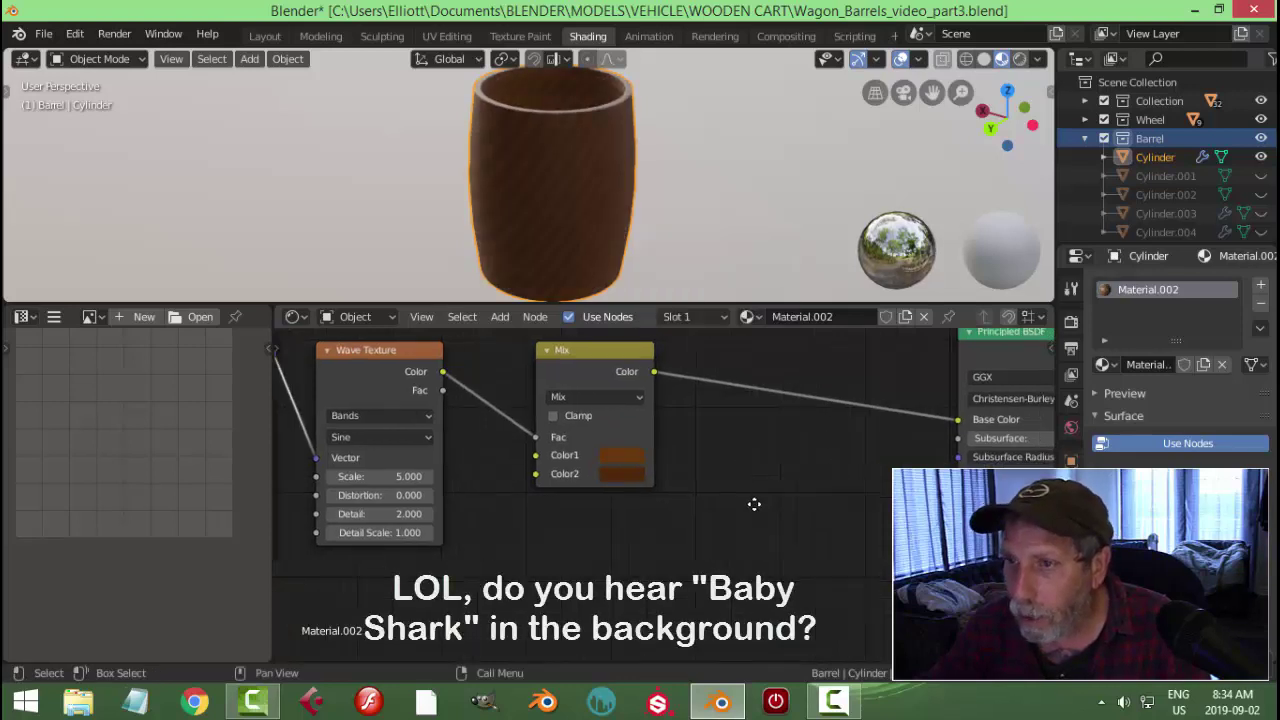
Change the Wave Texture node's wave type from Bands to Rings
ctrl+scroll(656, 524, left, 3)
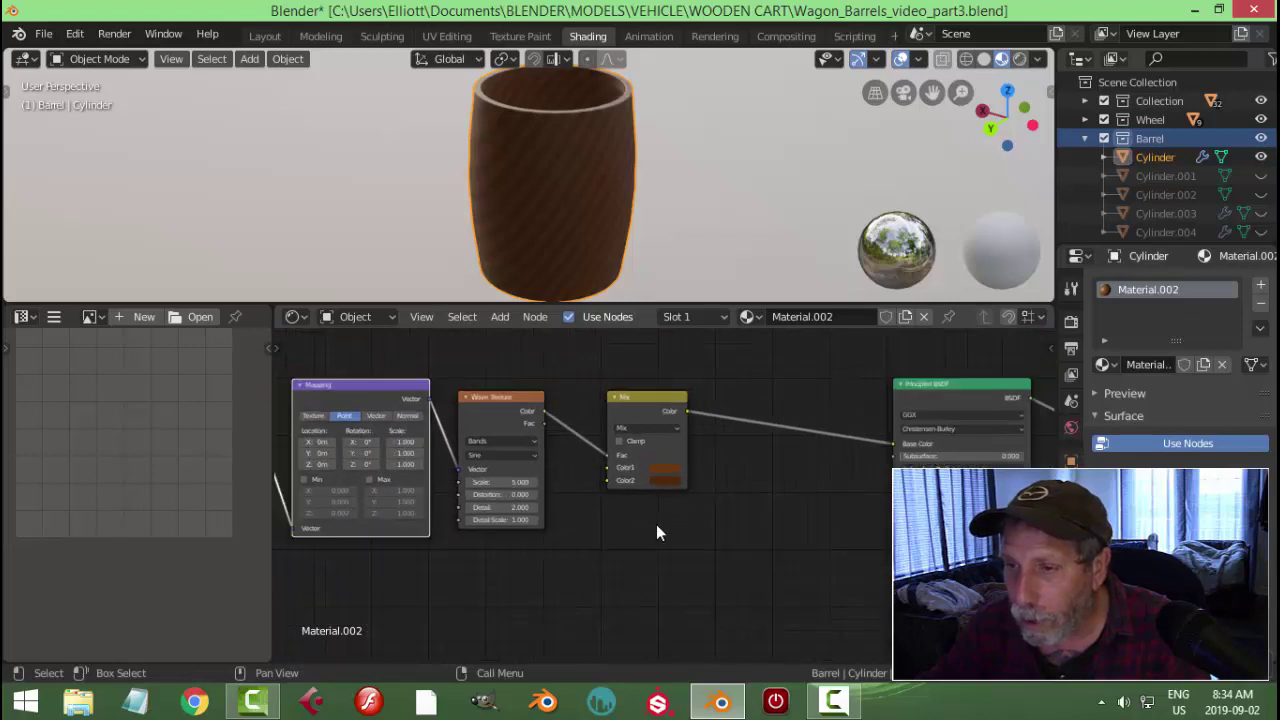
mouse_move(563, 206)
middle_down()
mouse_move(726, 171)
mouse_move(629, 220)
mouse_move(575, 198)
middle_up()
ctrl+scroll(630, 515, left, 1)
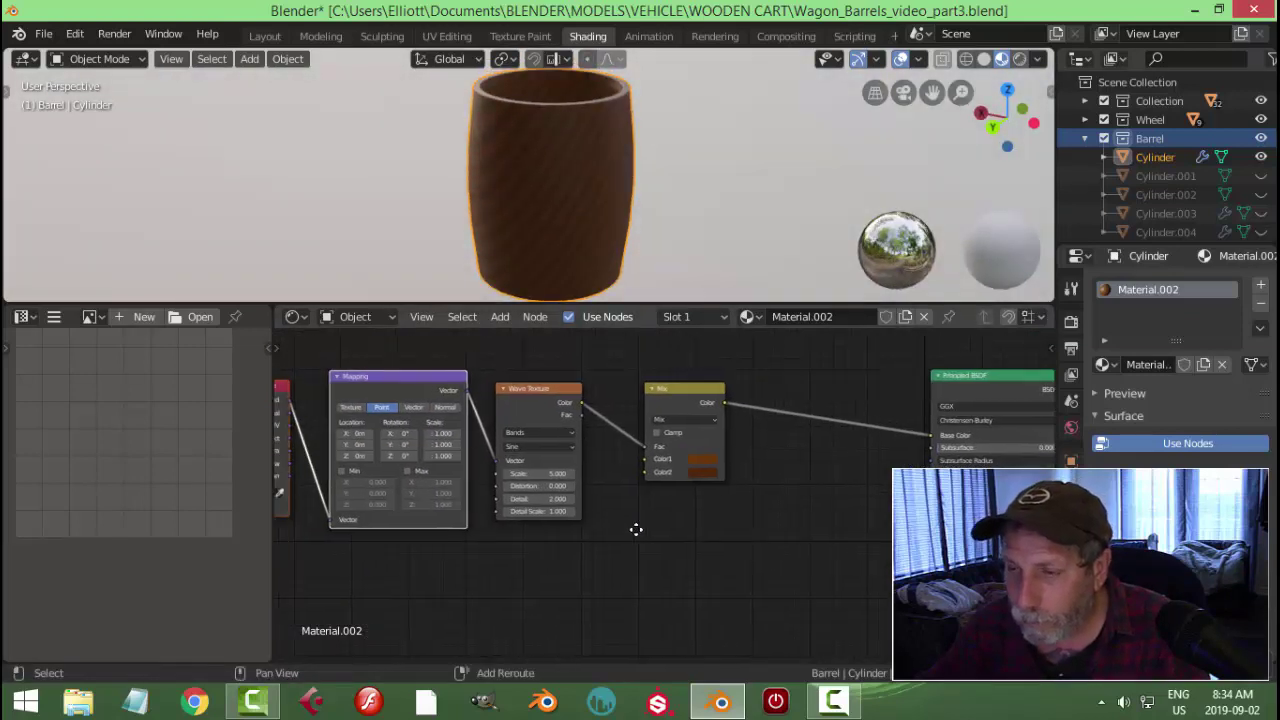
scroll(669, 531, up, 2)
click(577, 409)
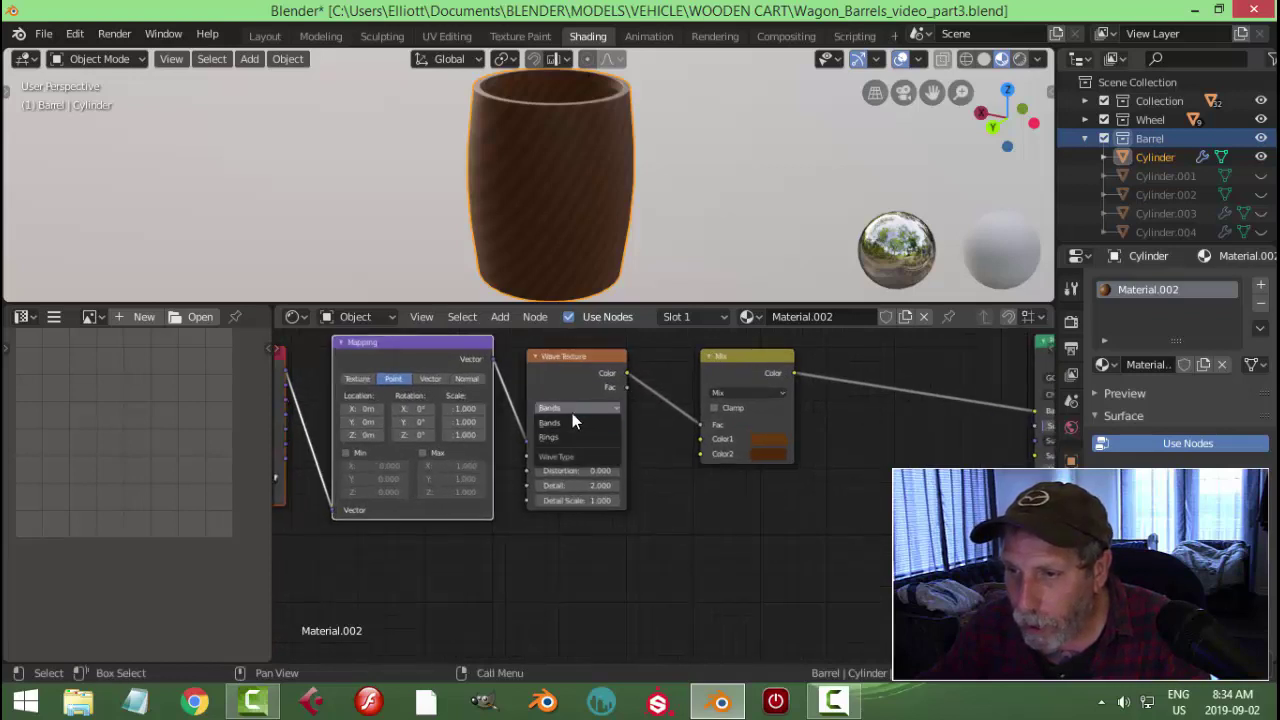
click(566, 437)
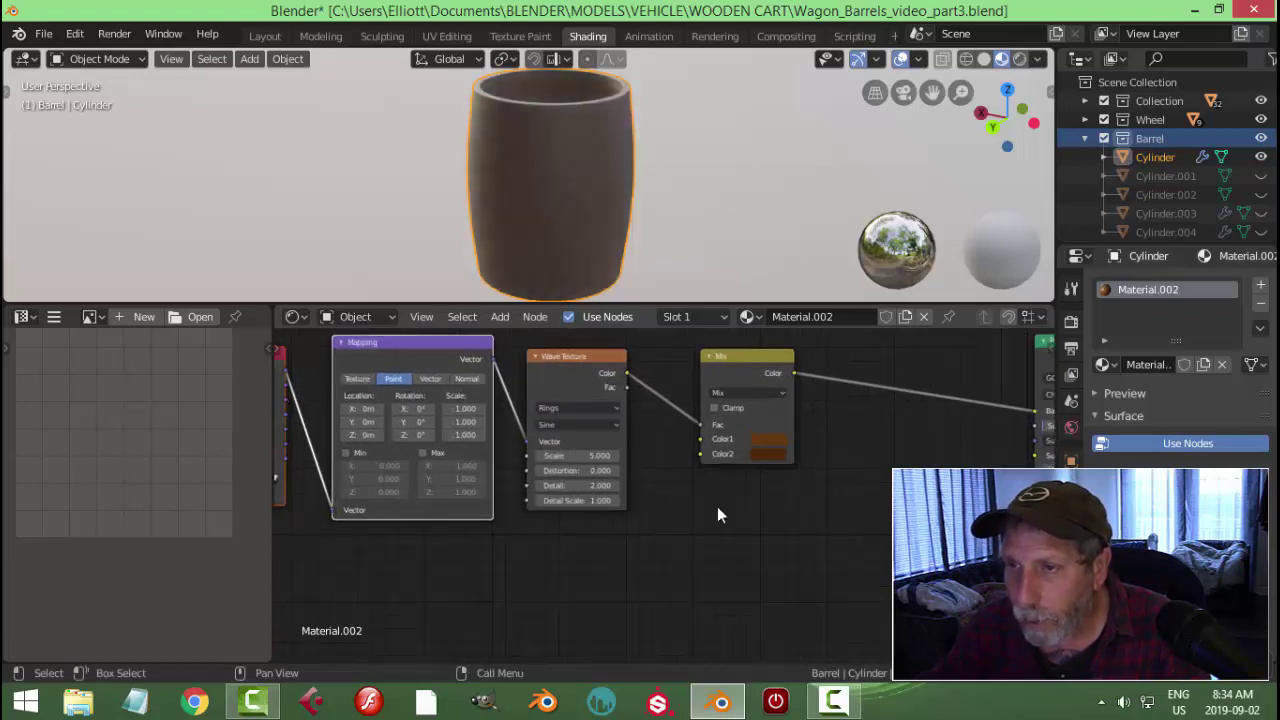
scroll(704, 505, up, 1)
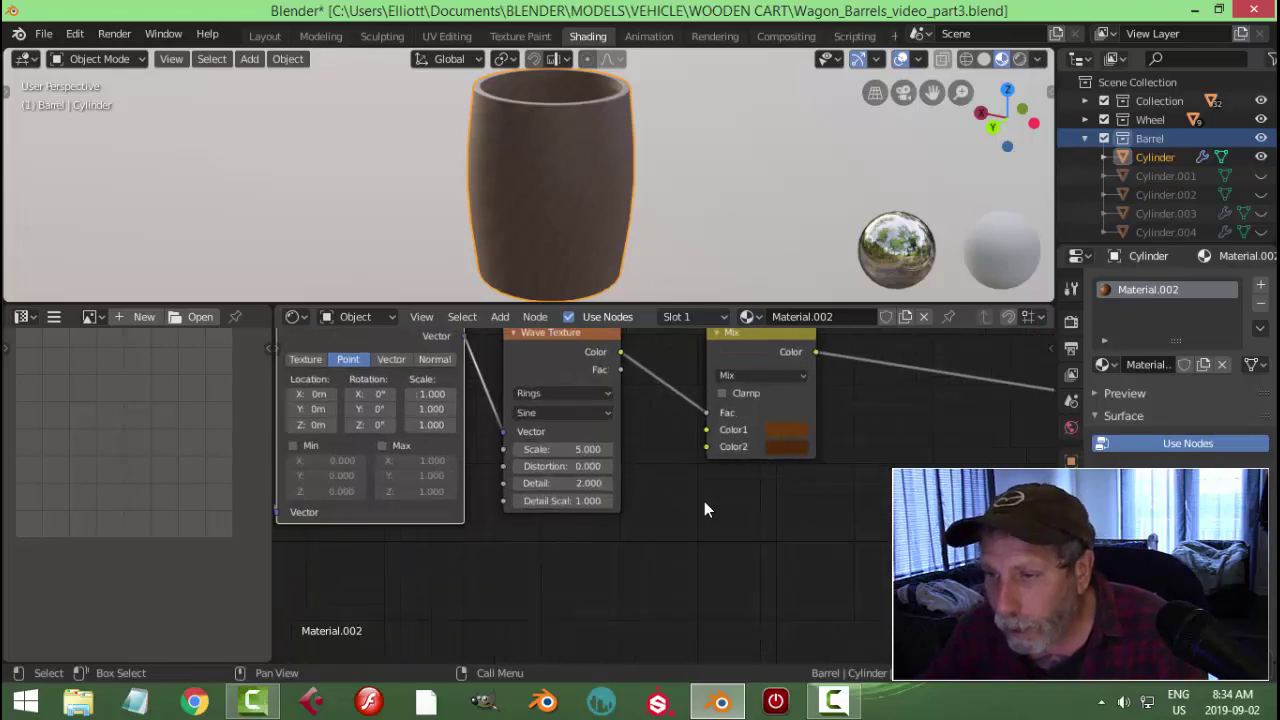
scroll(712, 506, up, 1)
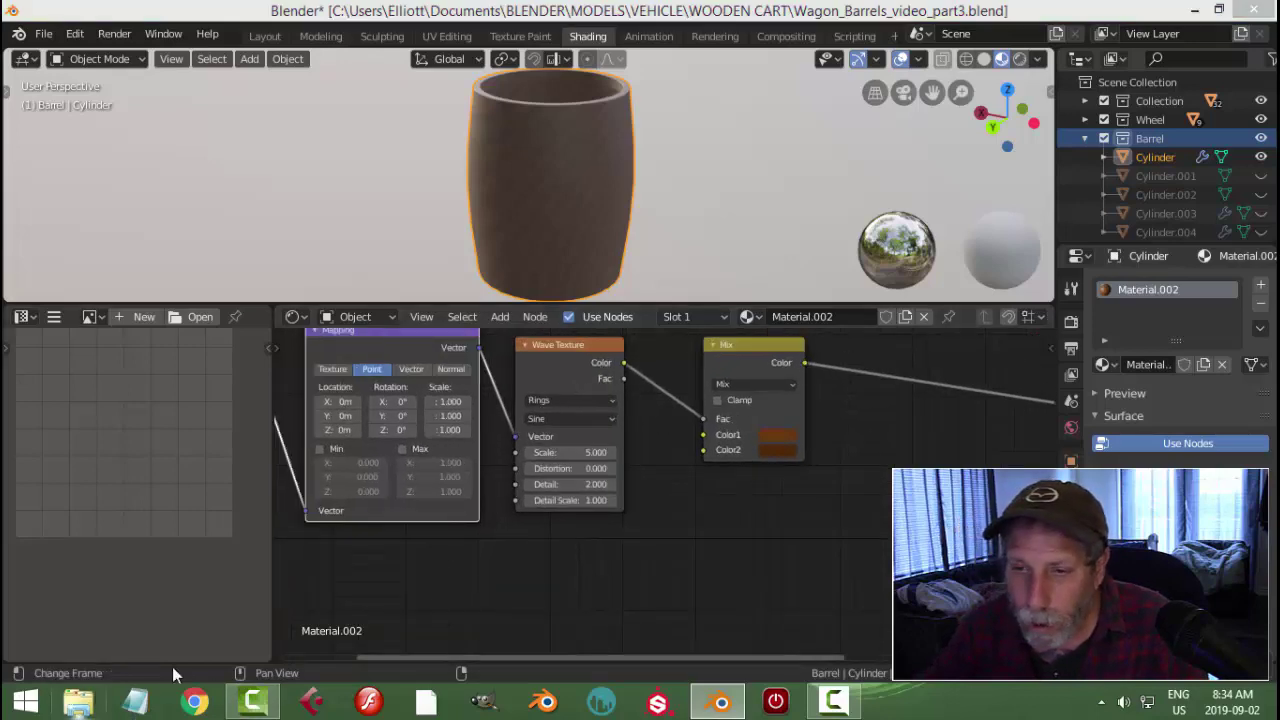
Switch to File Explorer and open the reference image Material Wood Floor.jpg under Documents > 3D RENDERS > ARCHITECTURE > FURNITURE
click(80, 702)
click(130, 482)
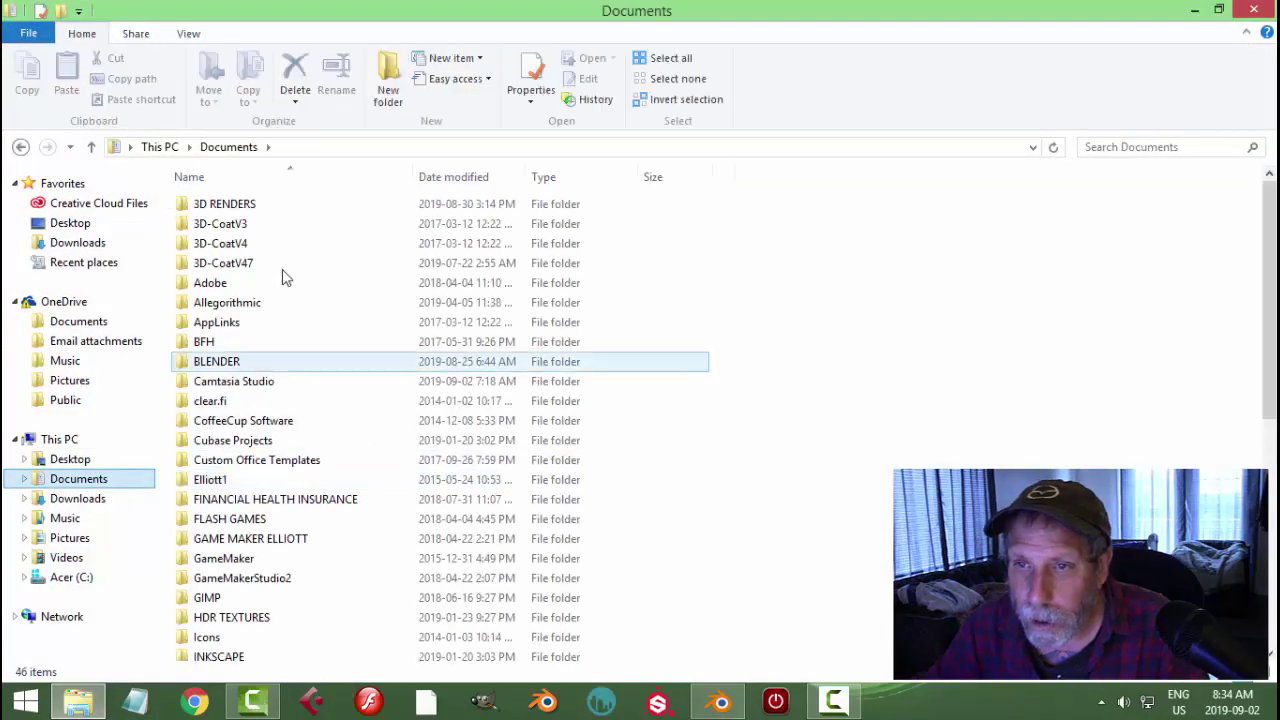
double_click(225, 204)
double_click(240, 248)
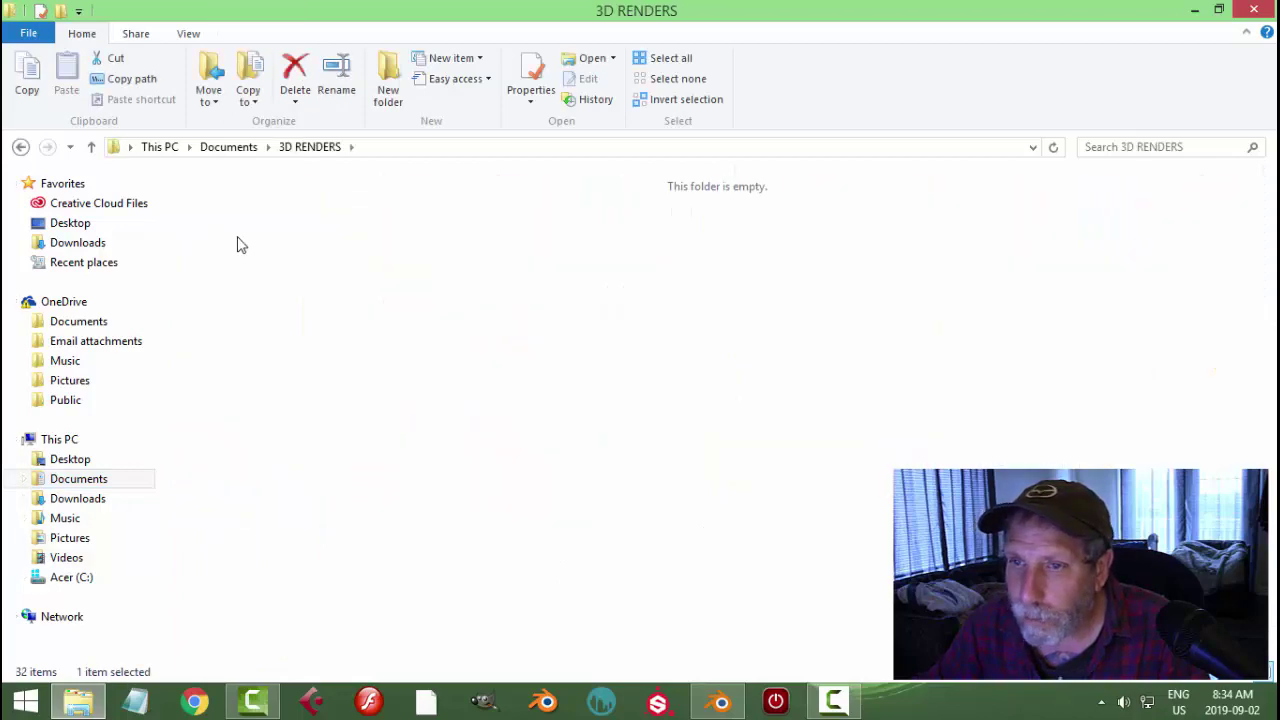
double_click(723, 257)
double_click(216, 240)
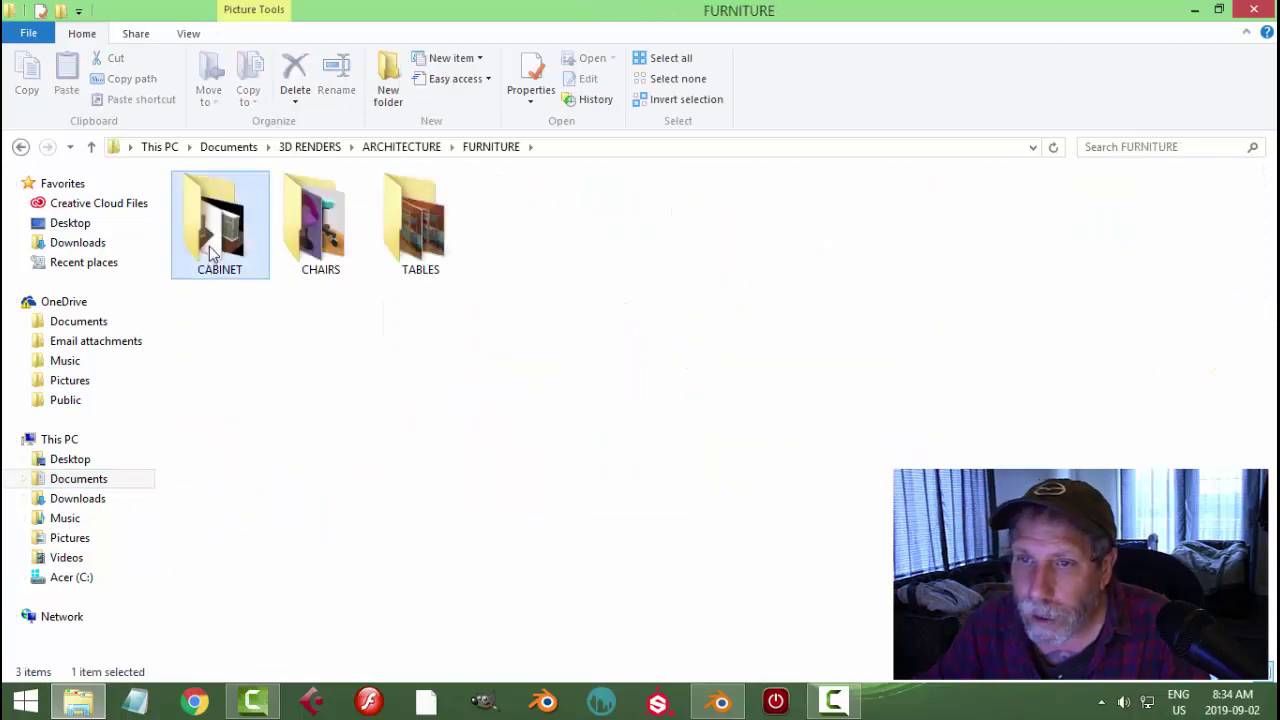
double_click(1212, 262)
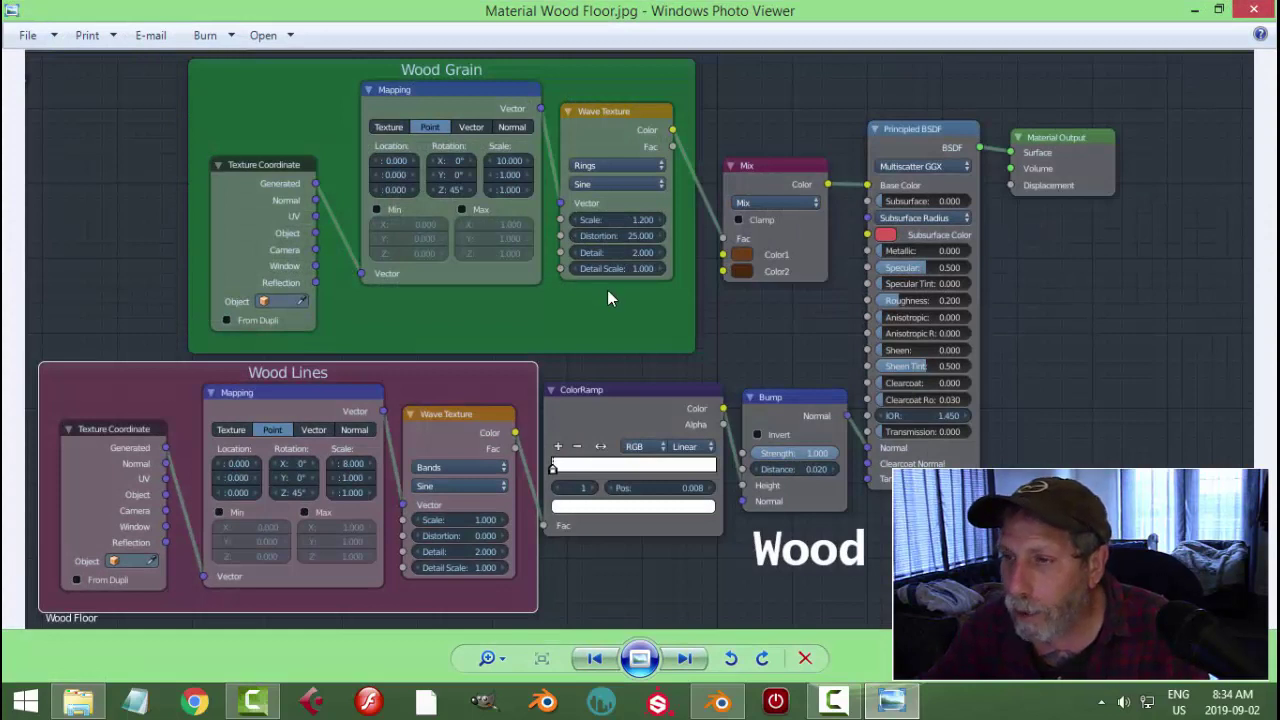
Switch back to Blender and set the Wave Texture node's Scale to 1.2 and Distortion to 25
click(720, 702)
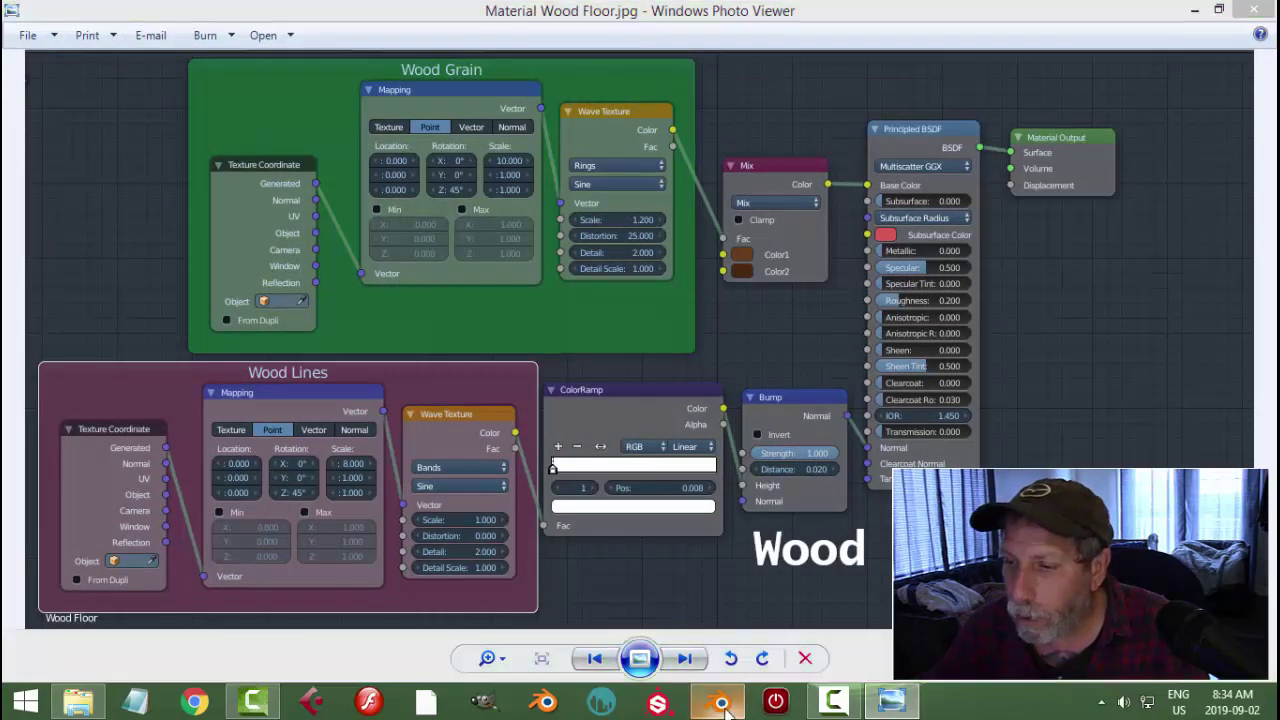
click(575, 452)
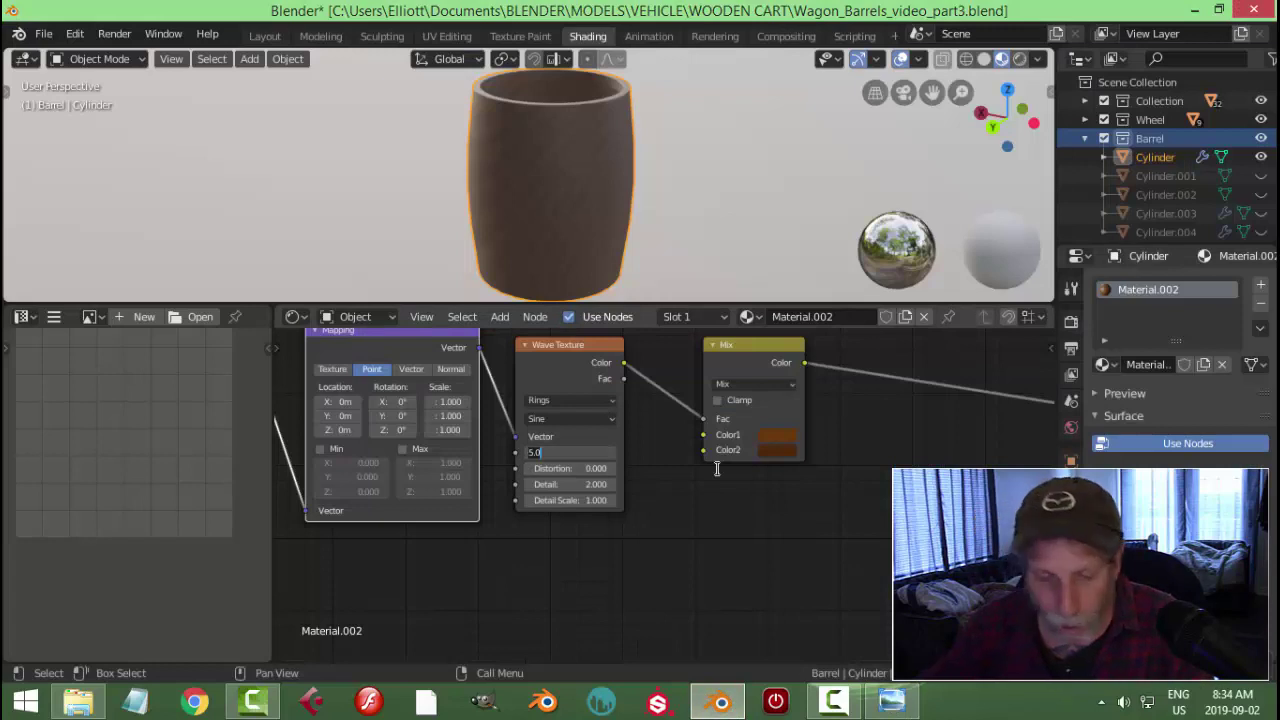
text(1.2)
key(Return)
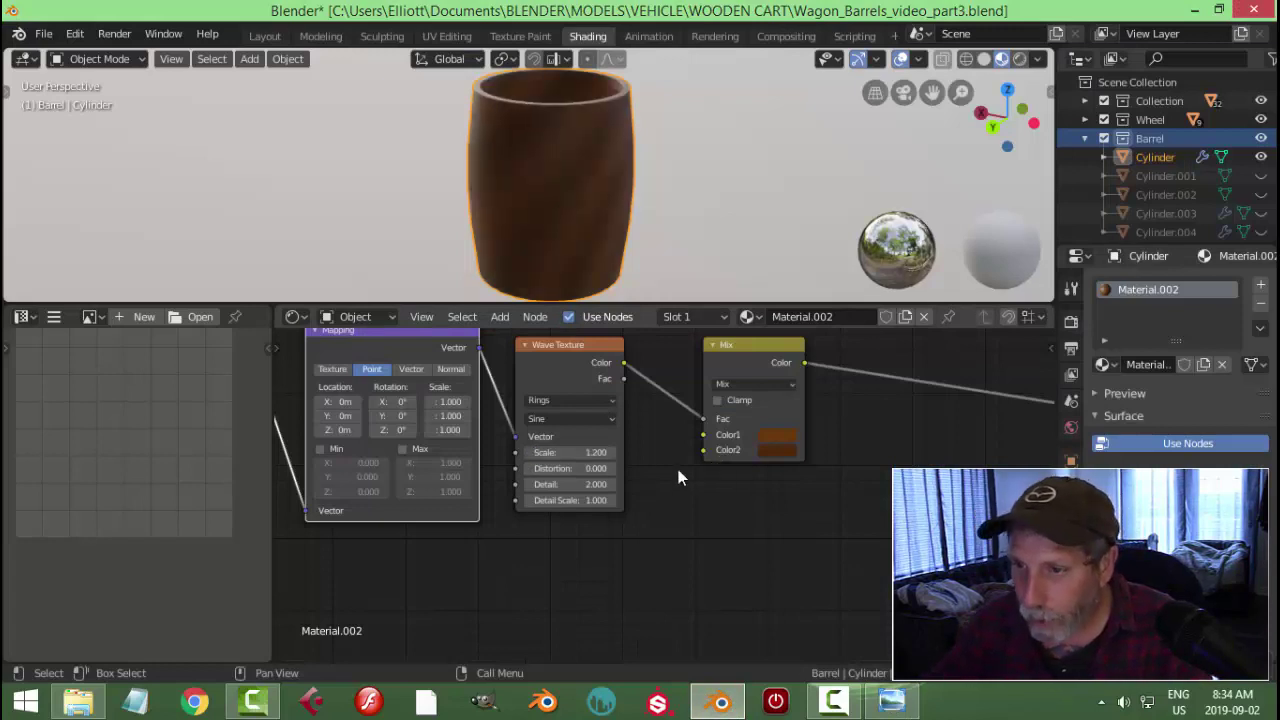
click(570, 468)
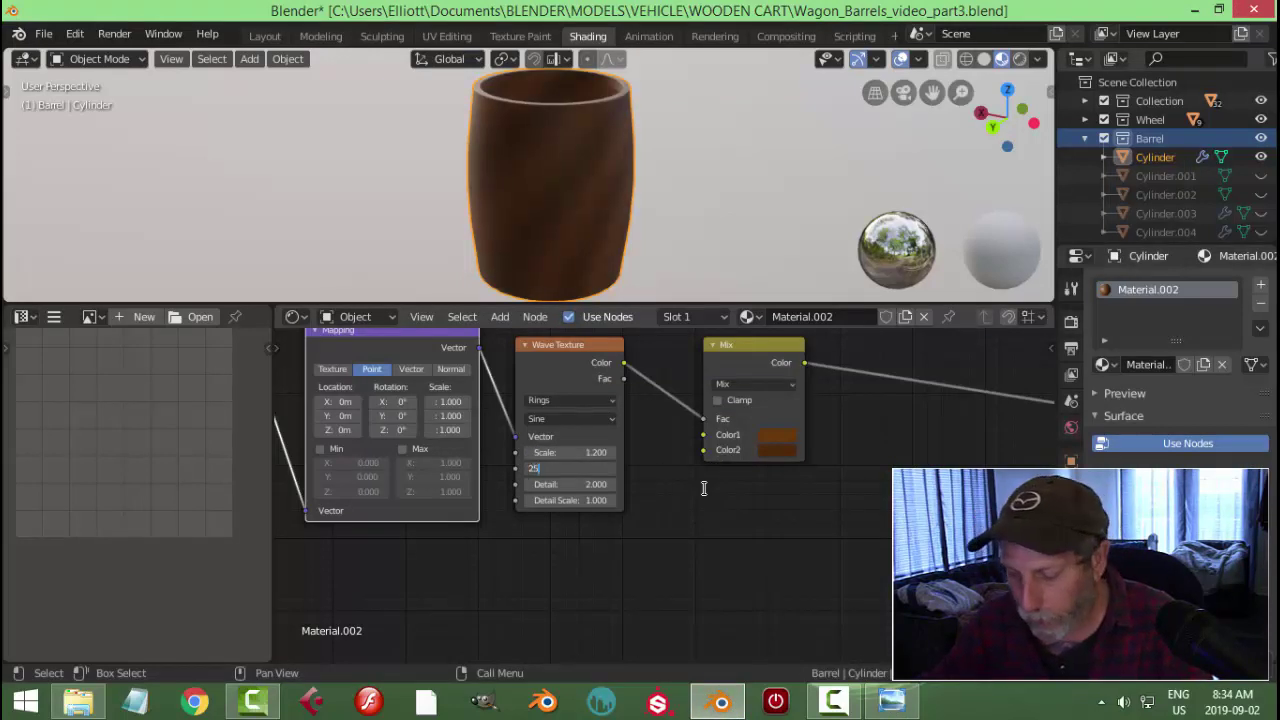
text(25)
key(Return)
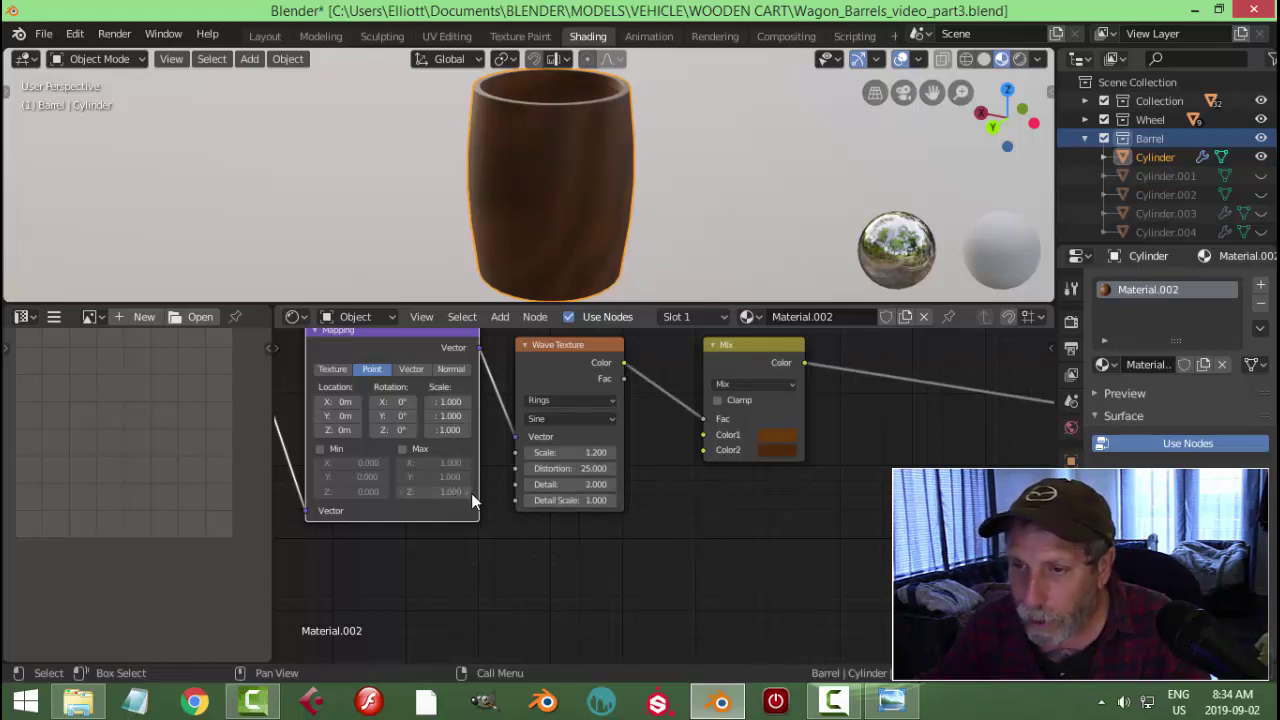
Set the Mapping node's Z rotation to 45° and its X scale to 9, and inspect the grain on the barrel
click(392, 430)
text(45)
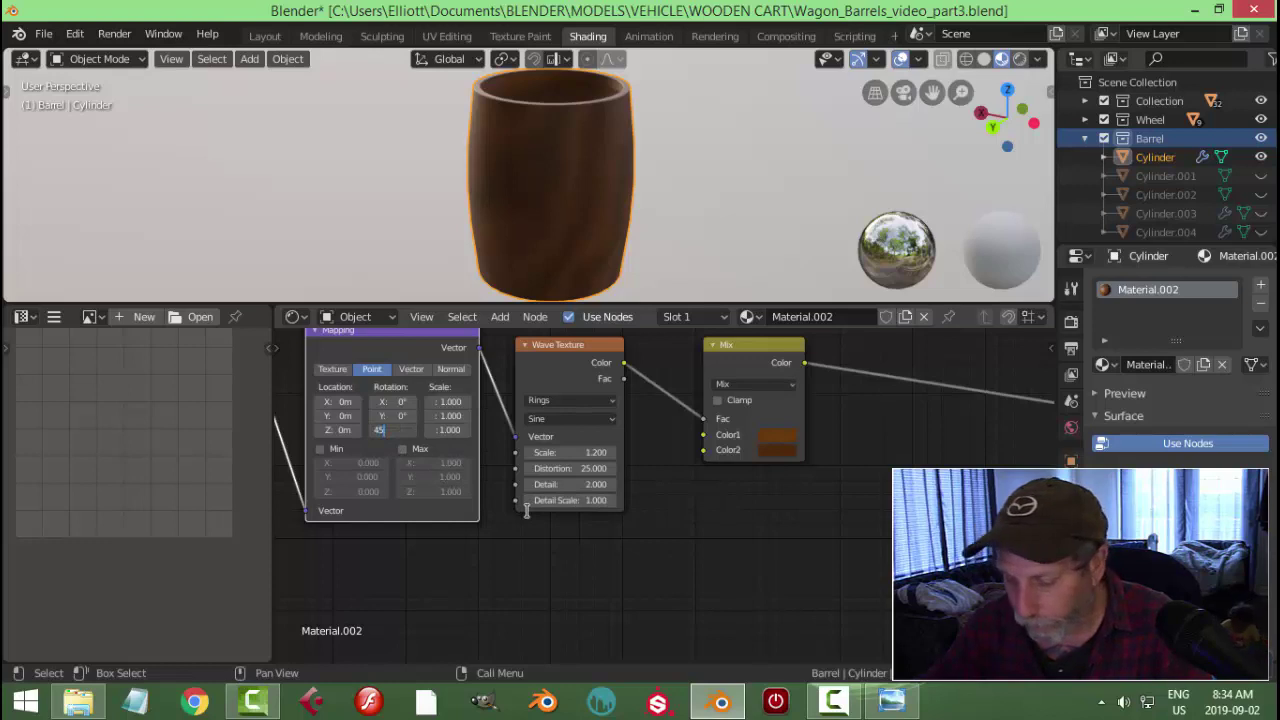
key(Return)
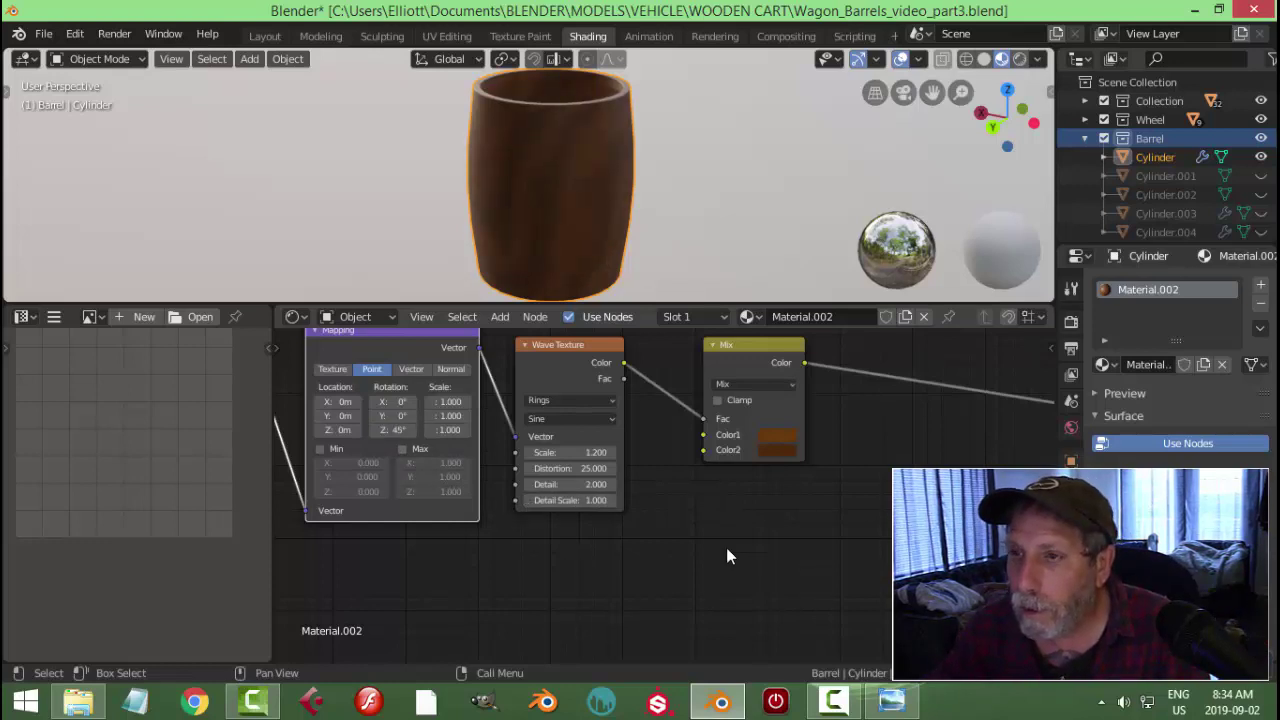
click(447, 401)
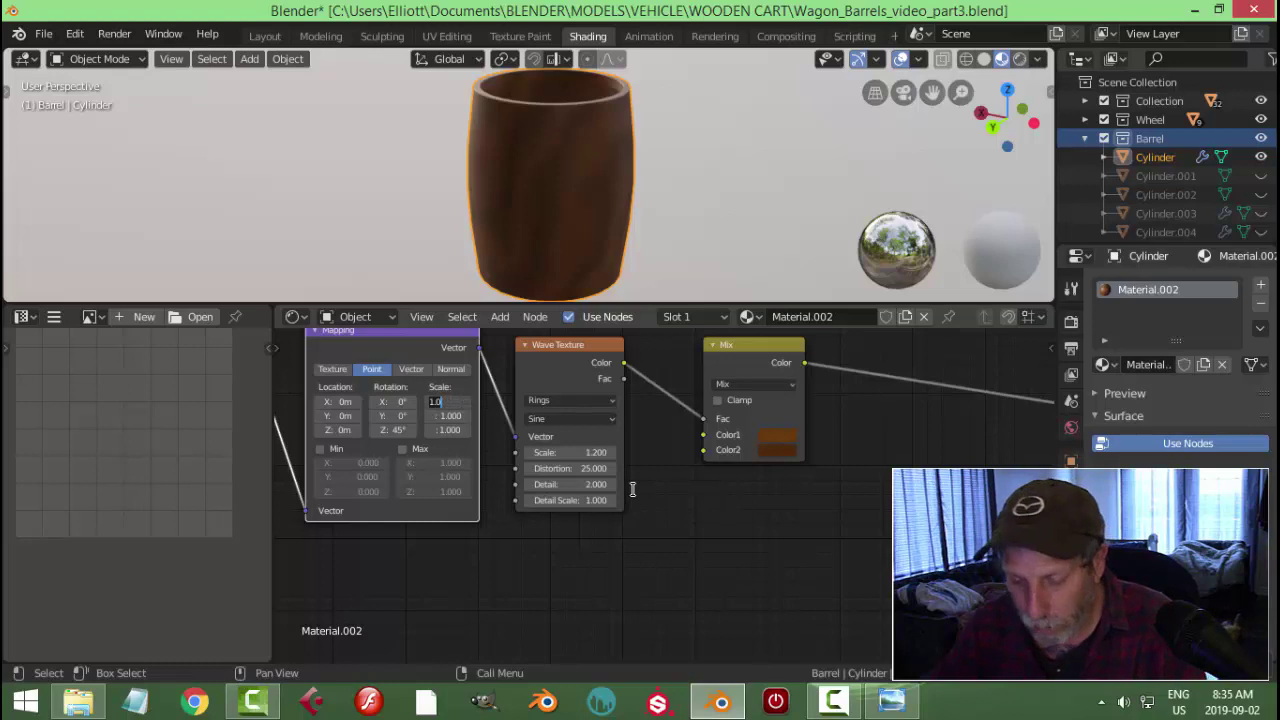
text(9)
key(Return)
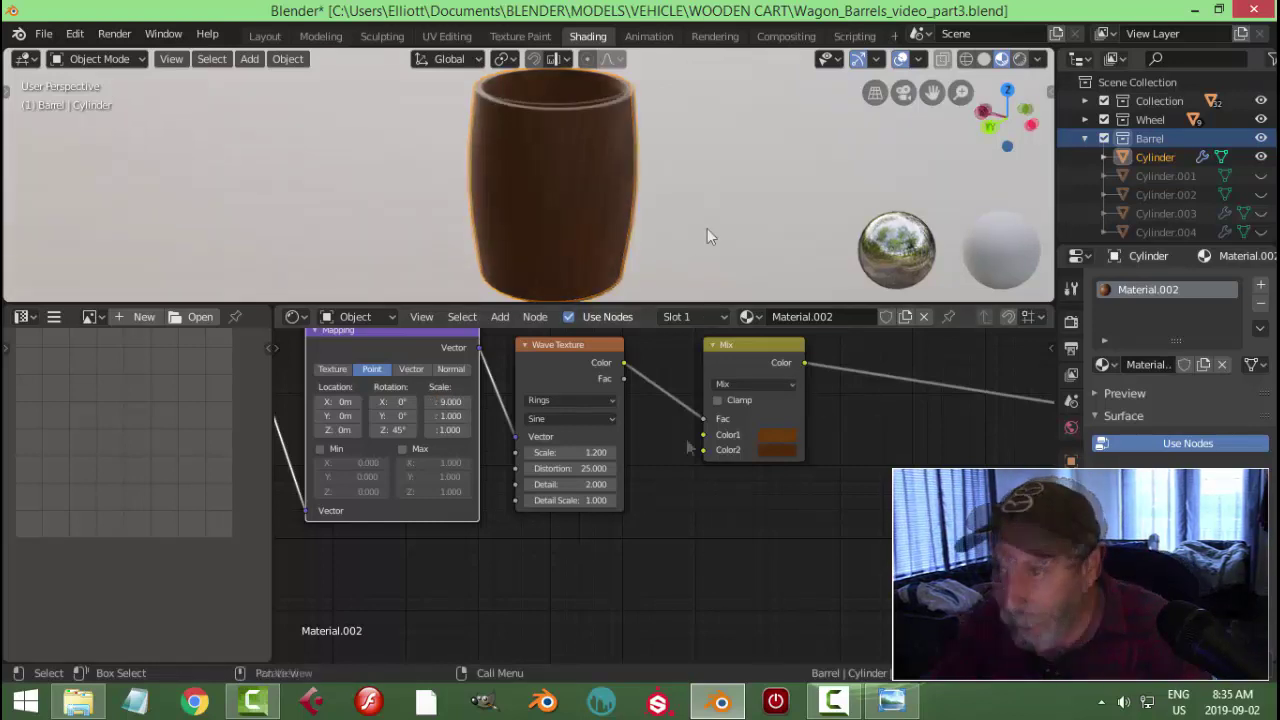
mouse_move(640, 212)
middle_down()
mouse_move(585, 203)
mouse_move(720, 237)
mouse_move(631, 206)
mouse_move(641, 213)
middle_up()
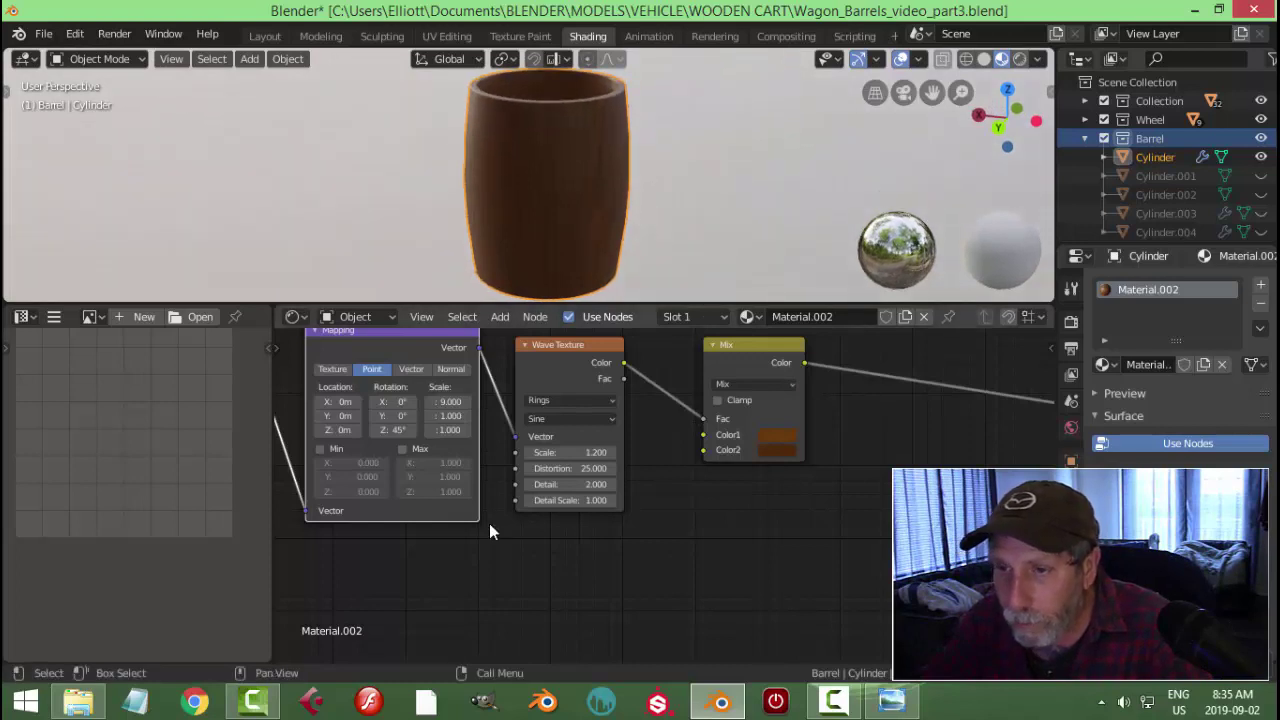
Try the Texture Coordinate's Object output as the Mapping node's Vector input, and connect the UV output instead
scroll(495, 495, down, 3)
ctrl+scroll(540, 530, left, 2)
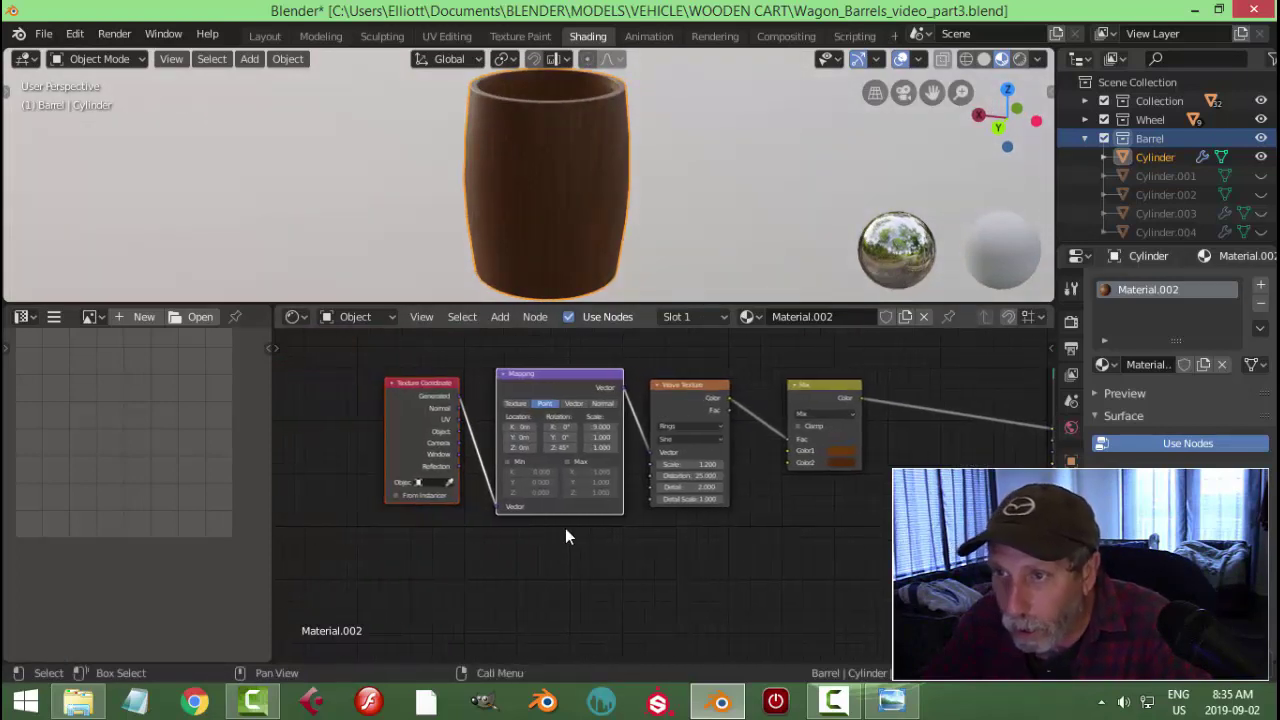
scroll(567, 527, up, 2)
scroll(445, 425, up, 1)
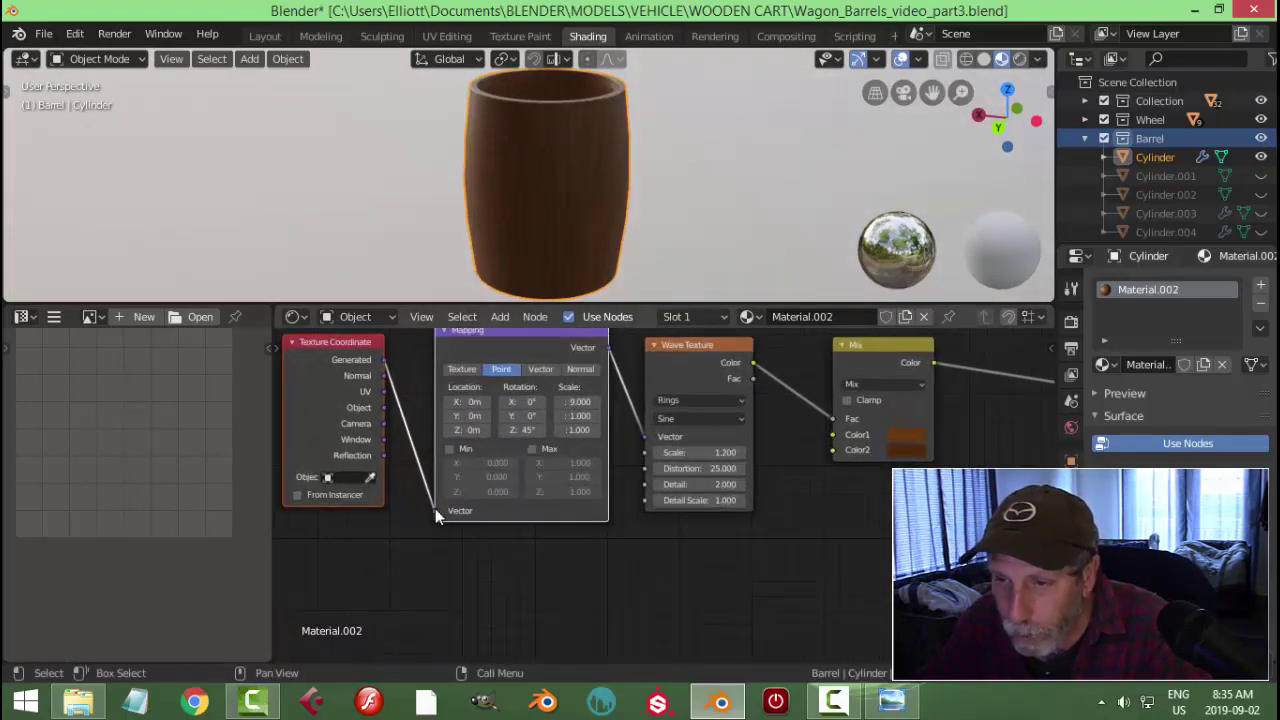
mouse_move(435, 510)
mouse_down()
mouse_move(423, 443)
mouse_move(394, 417)
mouse_move(438, 510)
mouse_up()
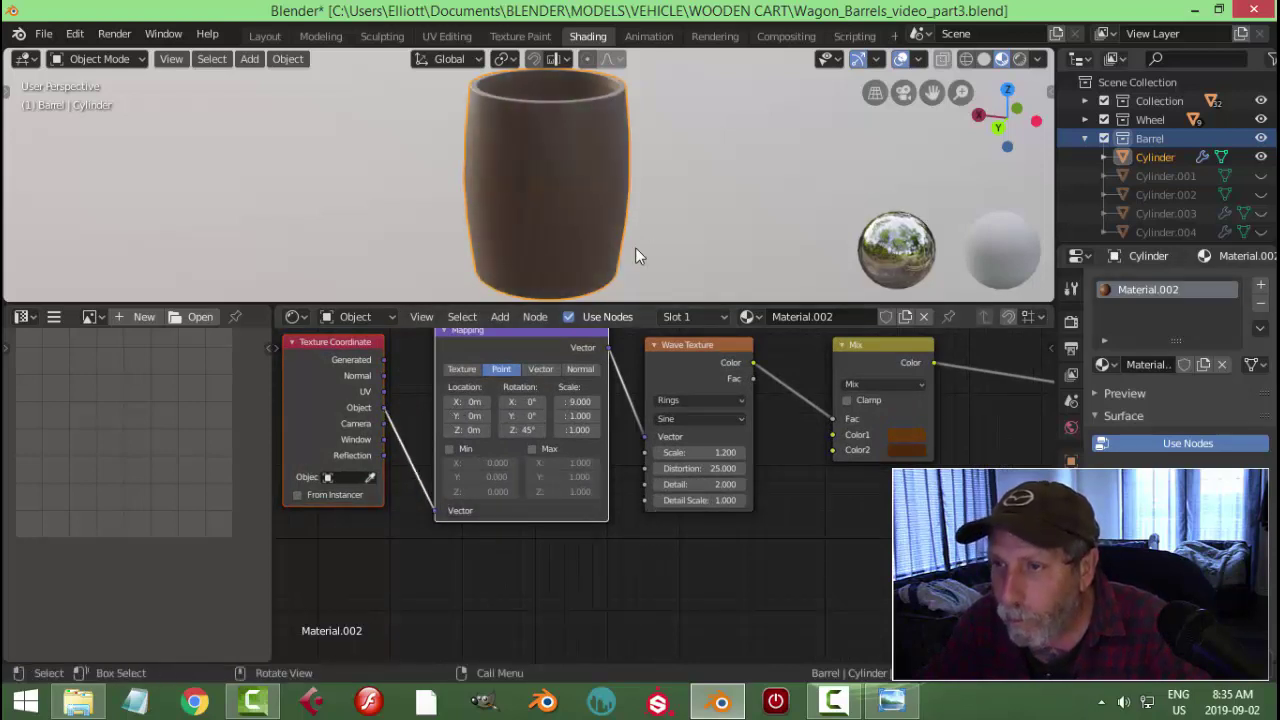
middle_drag(635, 247, 576, 202)
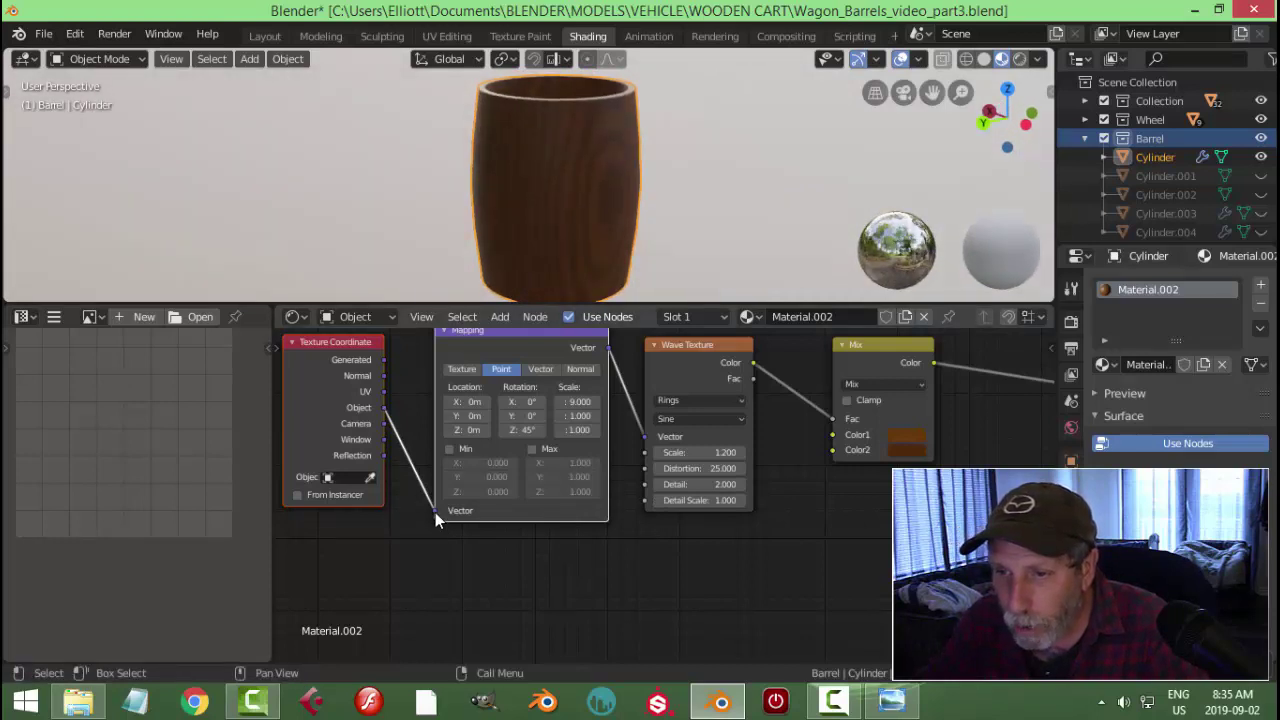
mouse_move(436, 512)
mouse_down()
mouse_move(390, 401)
mouse_move(436, 512)
mouse_up()
middle_drag(698, 222, 522, 208)
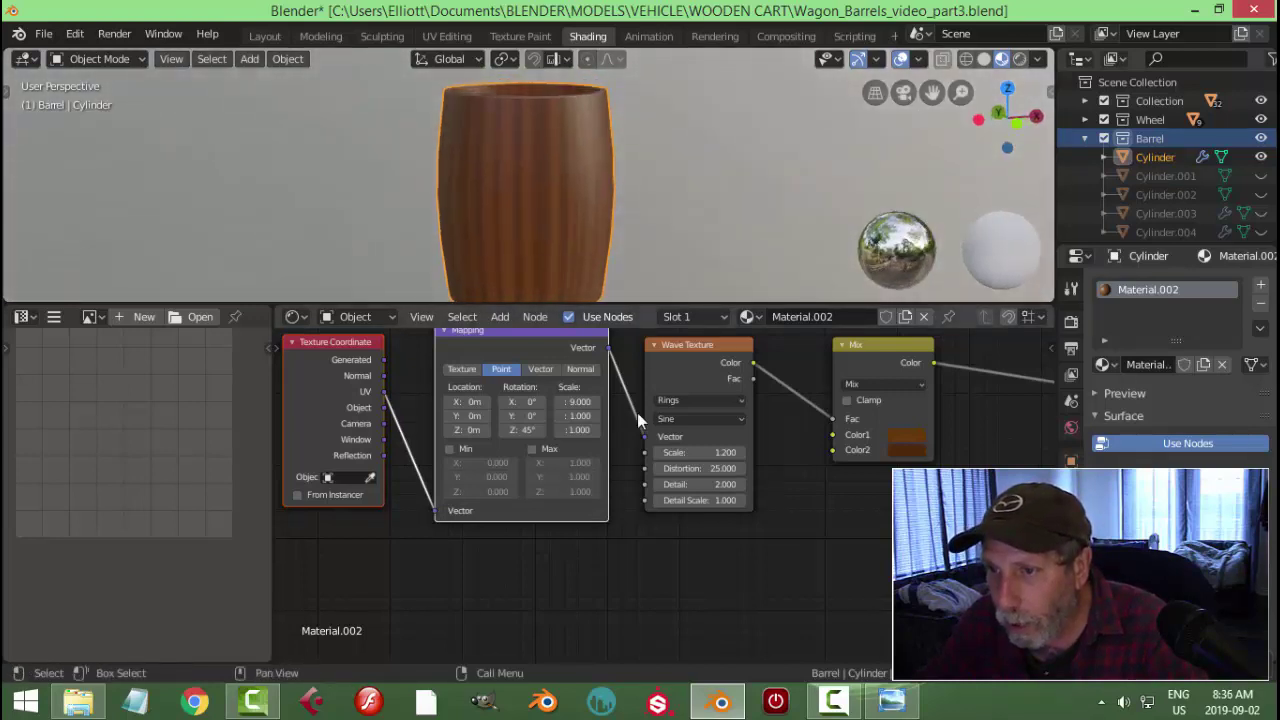
Adjust the wood grain by setting the Wave Texture node's Scale to 1.5 and the Mapping node's X scale to 9.8
scroll(655, 490, up, 2)
drag(709, 451, 740, 444)
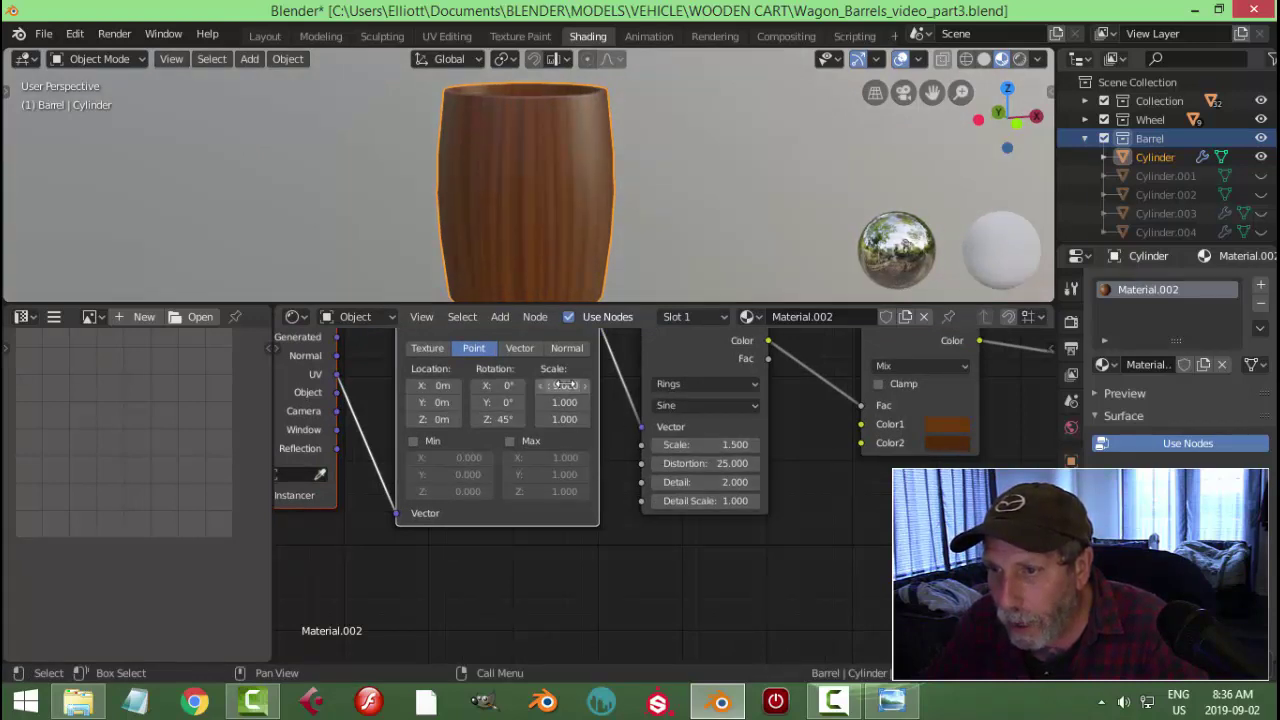
drag(565, 385, 650, 385)
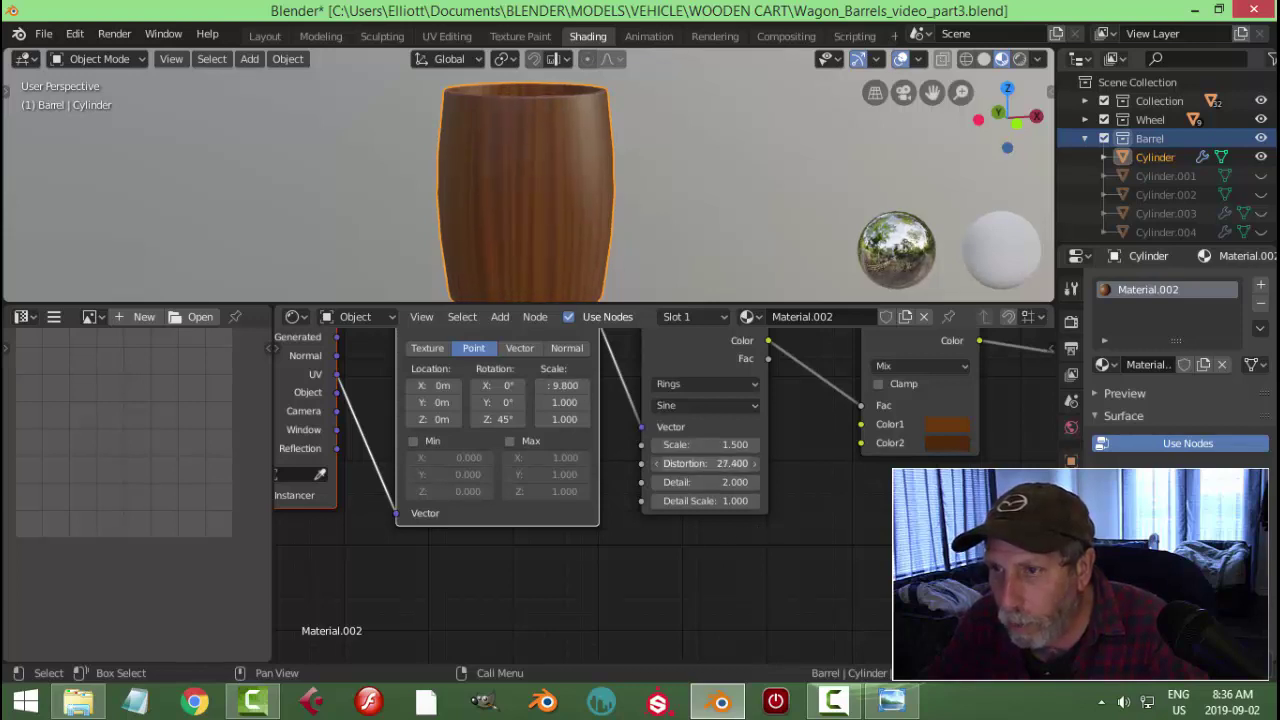
Set the Wave Texture node's Distortion to 25 and inspect the grain around the barrel
drag(705, 463, 655, 463)
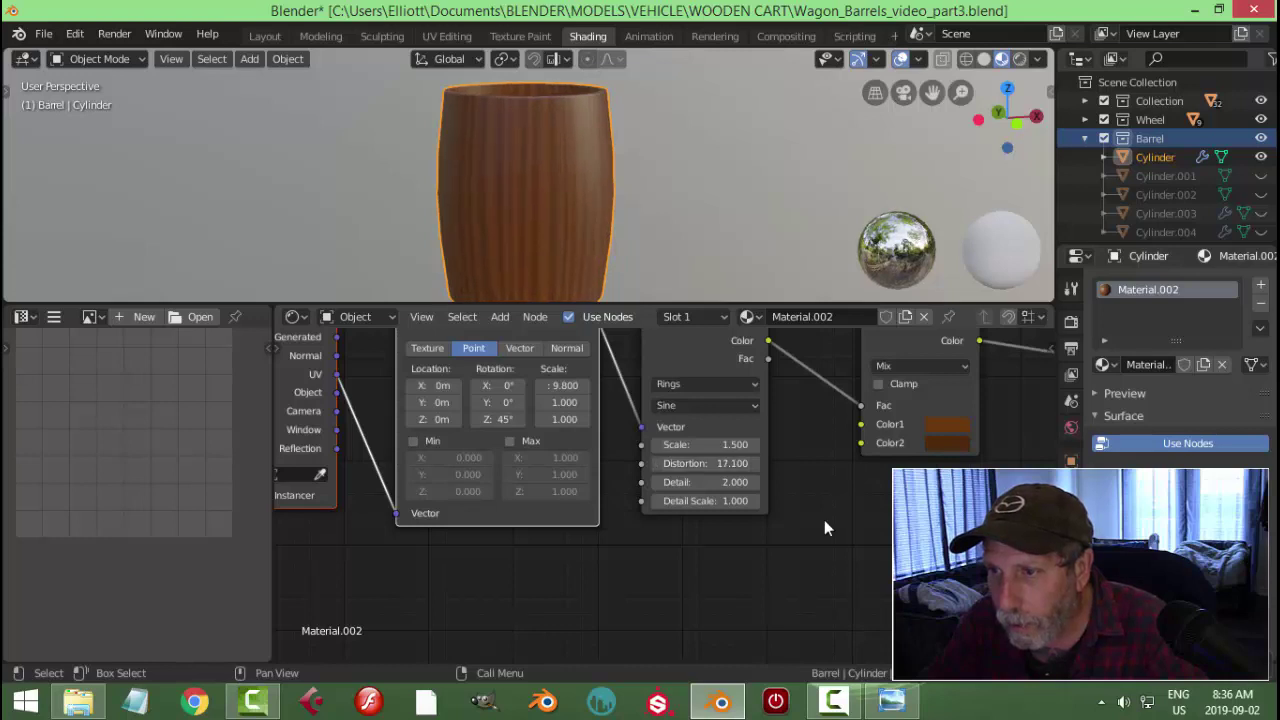
middle_drag(821, 510, 810, 527)
click(700, 480)
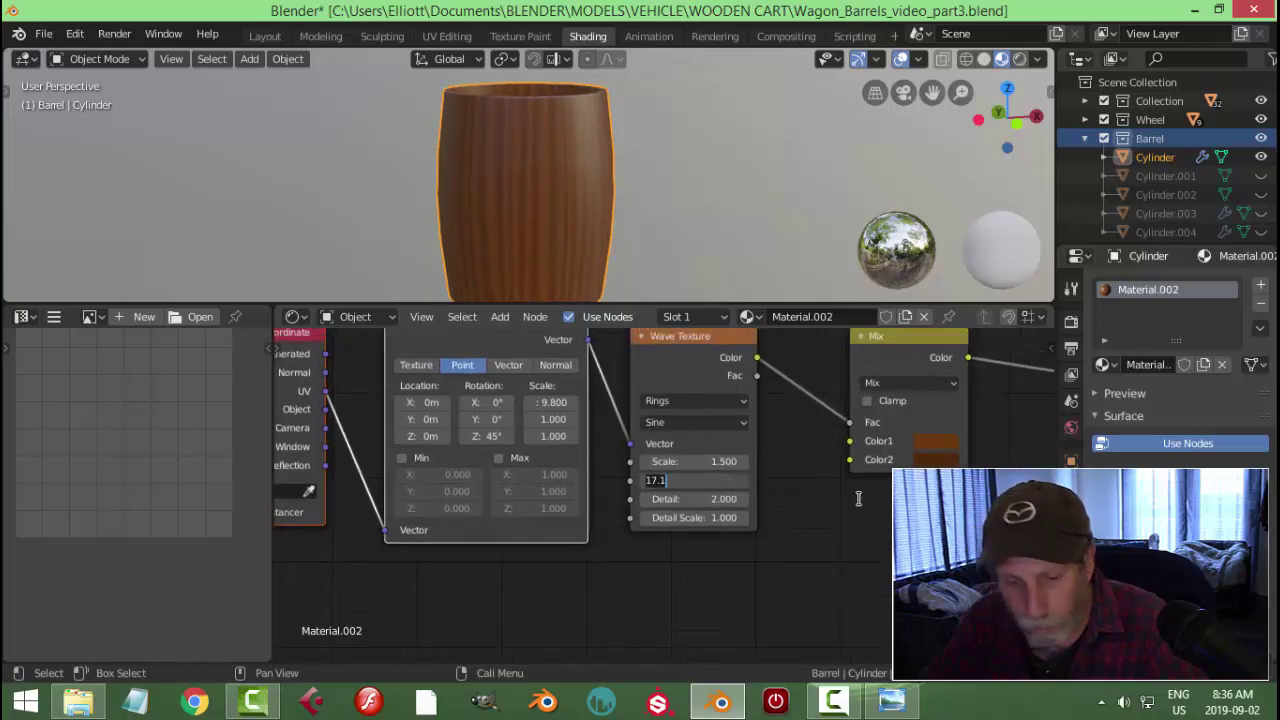
text(25)
key(Return)
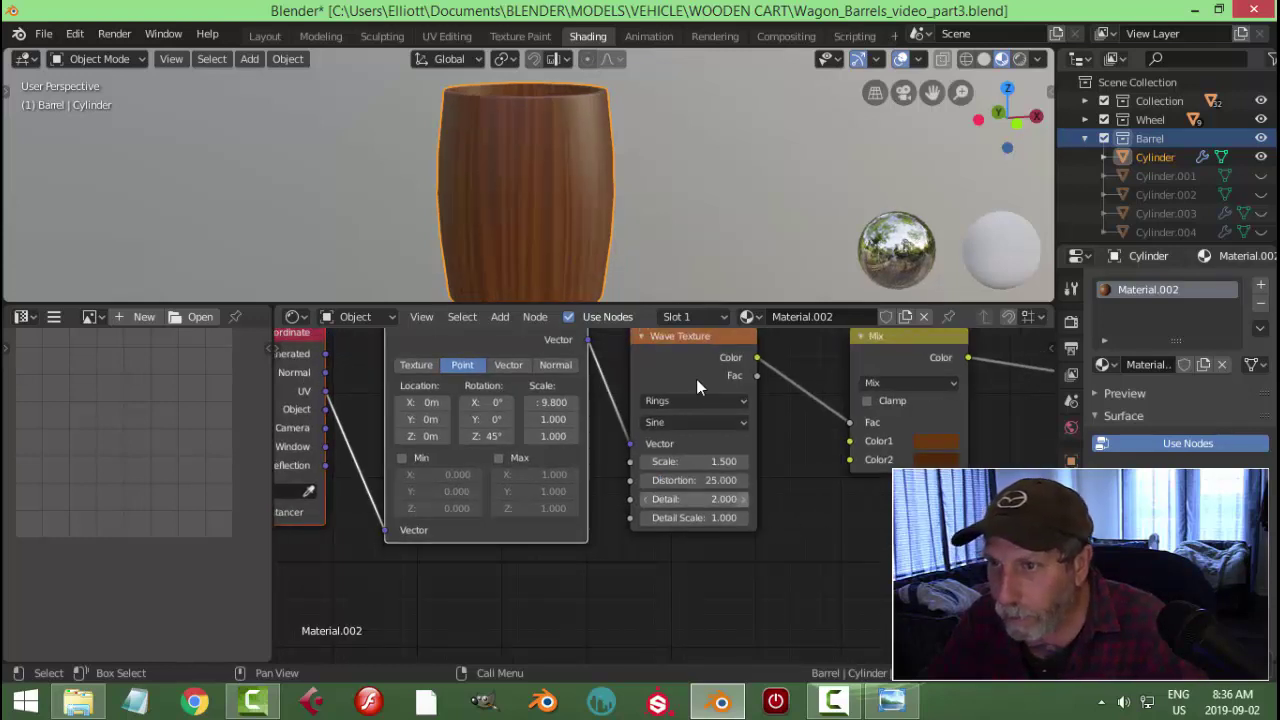
middle_drag(561, 241, 447, 220)
scroll(538, 236, up, 3)
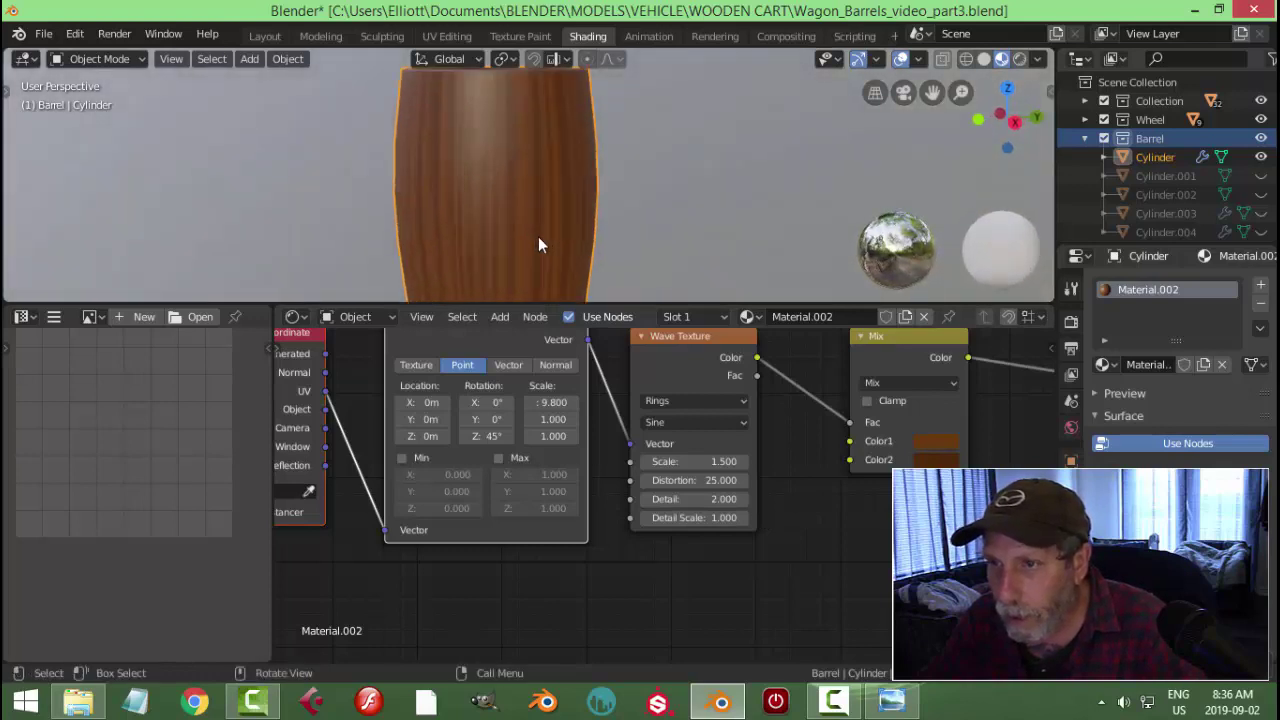
middle_drag(538, 236, 526, 270)
scroll(755, 550, up, 1)
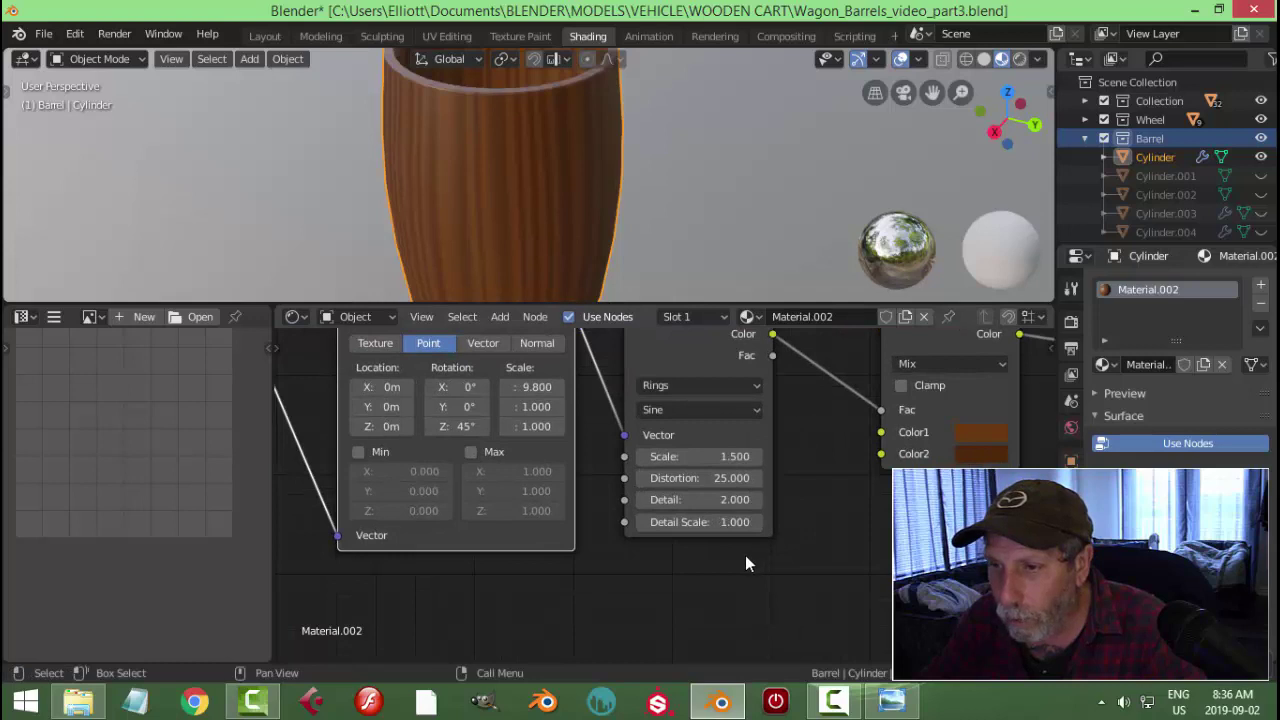
Try negative X and Y rotations on the Mapping node, and reset both to 0°
scroll(634, 575, down, 1)
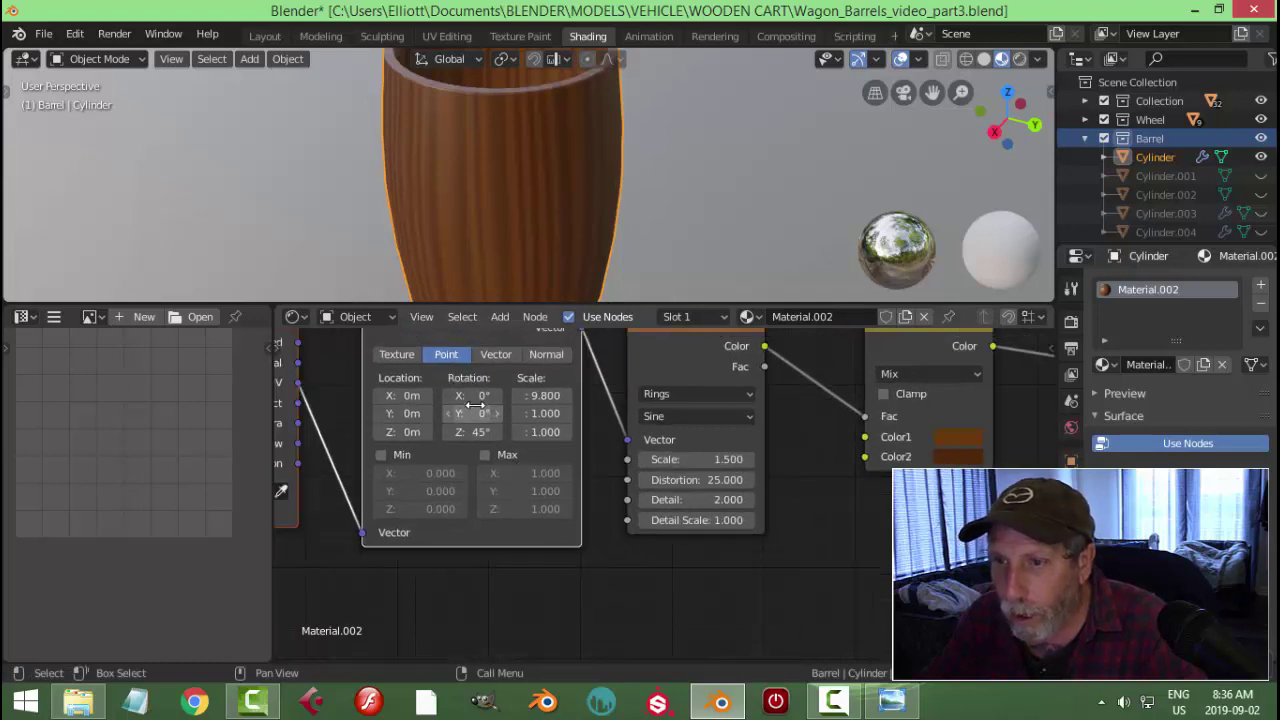
drag(472, 395, 480, 395)
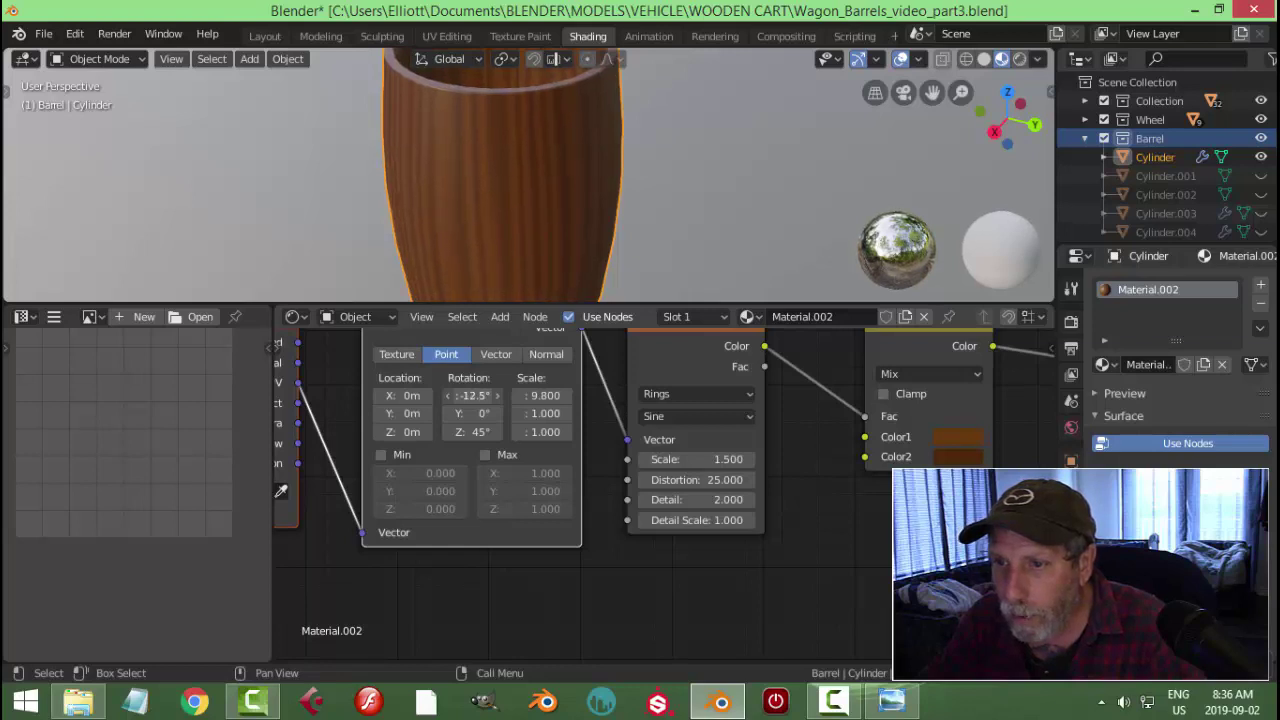
click(472, 395)
text(0)
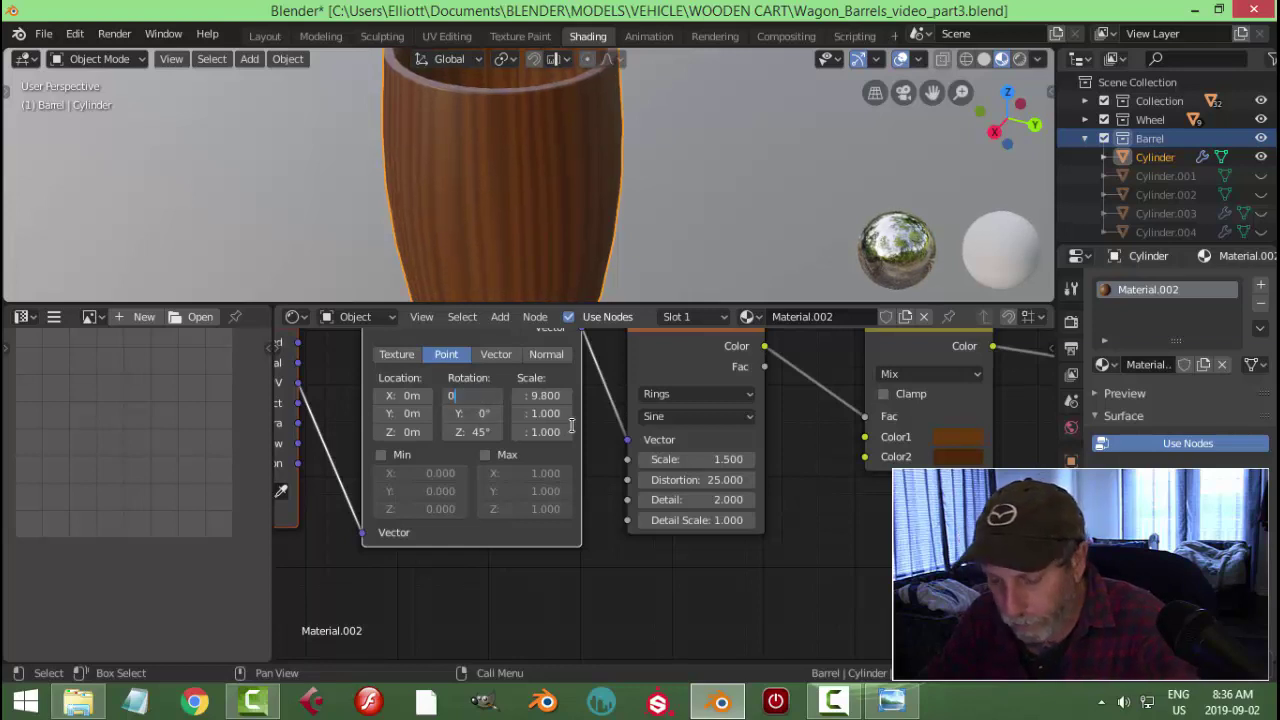
key(Return)
drag(484, 413, 445, 413)
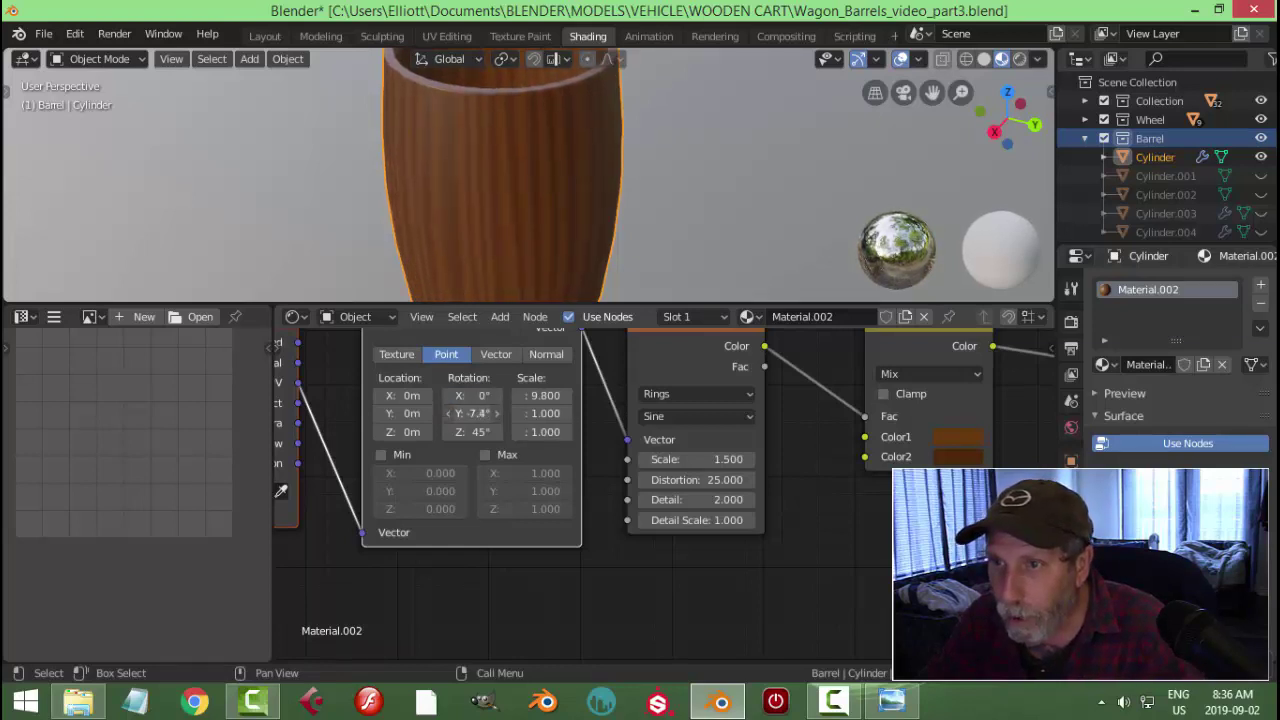
click(470, 413)
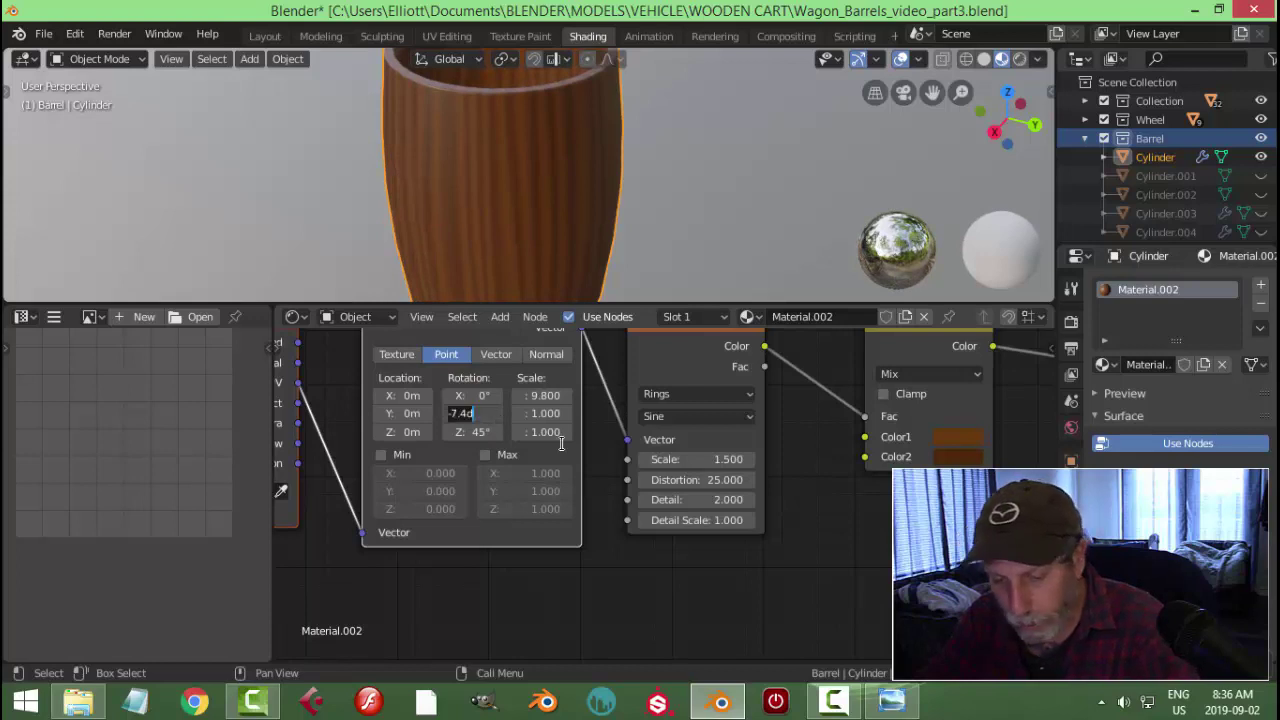
text(0)
key(Return)
Inspect the whole barrel and consult the Wood Lines section of the Material Wood Floor.jpg reference in Windows Photo Viewer
scroll(782, 520, down, 2)
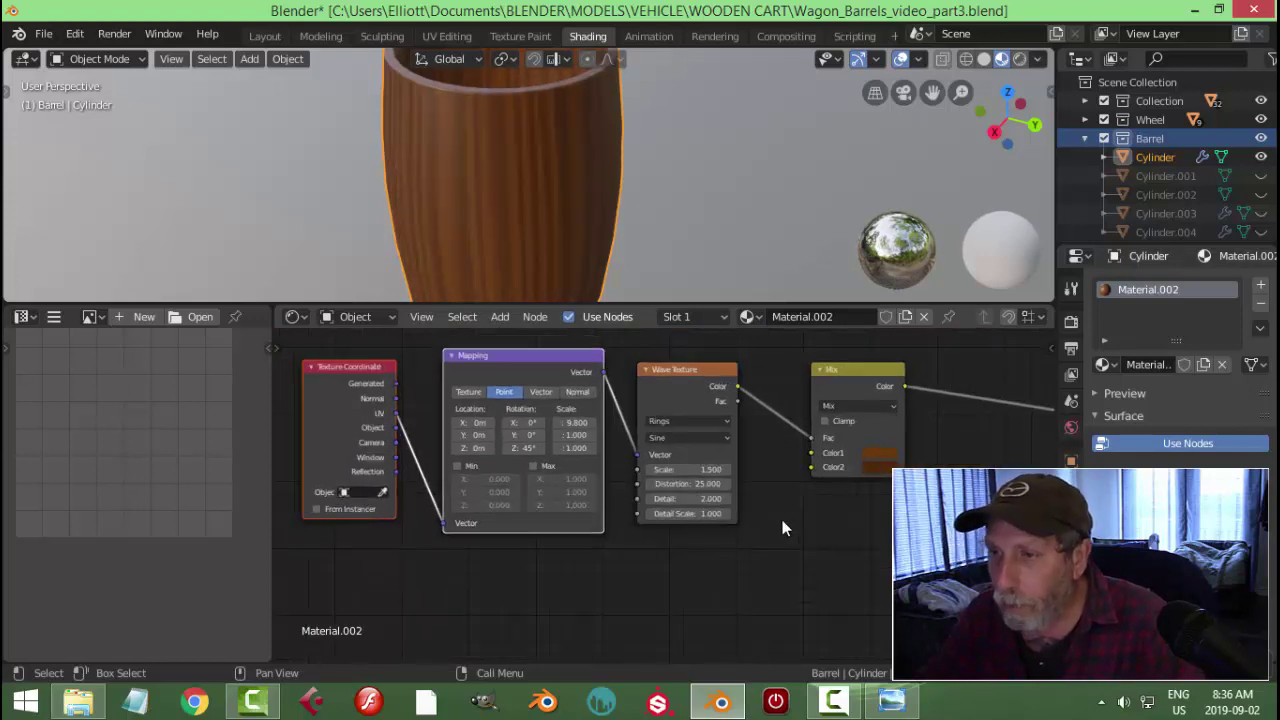
scroll(782, 521, down, 2)
middle_drag(671, 281, 654, 206)
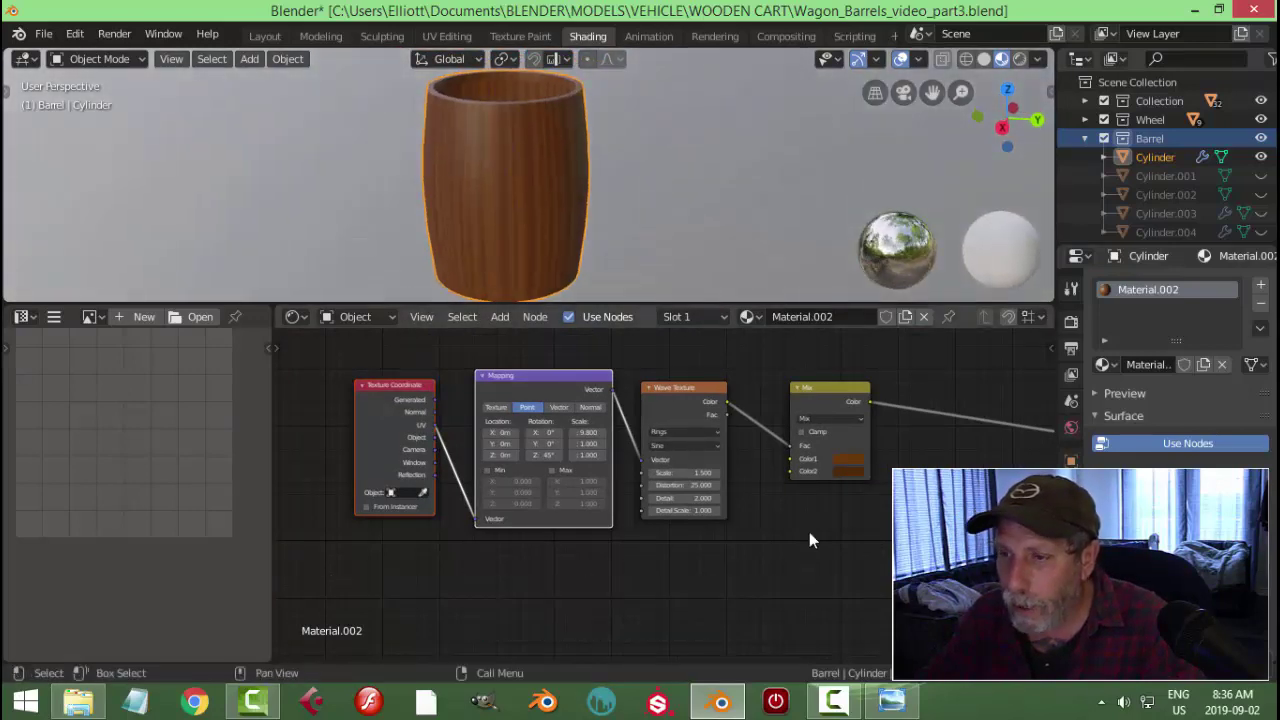
click(893, 702)
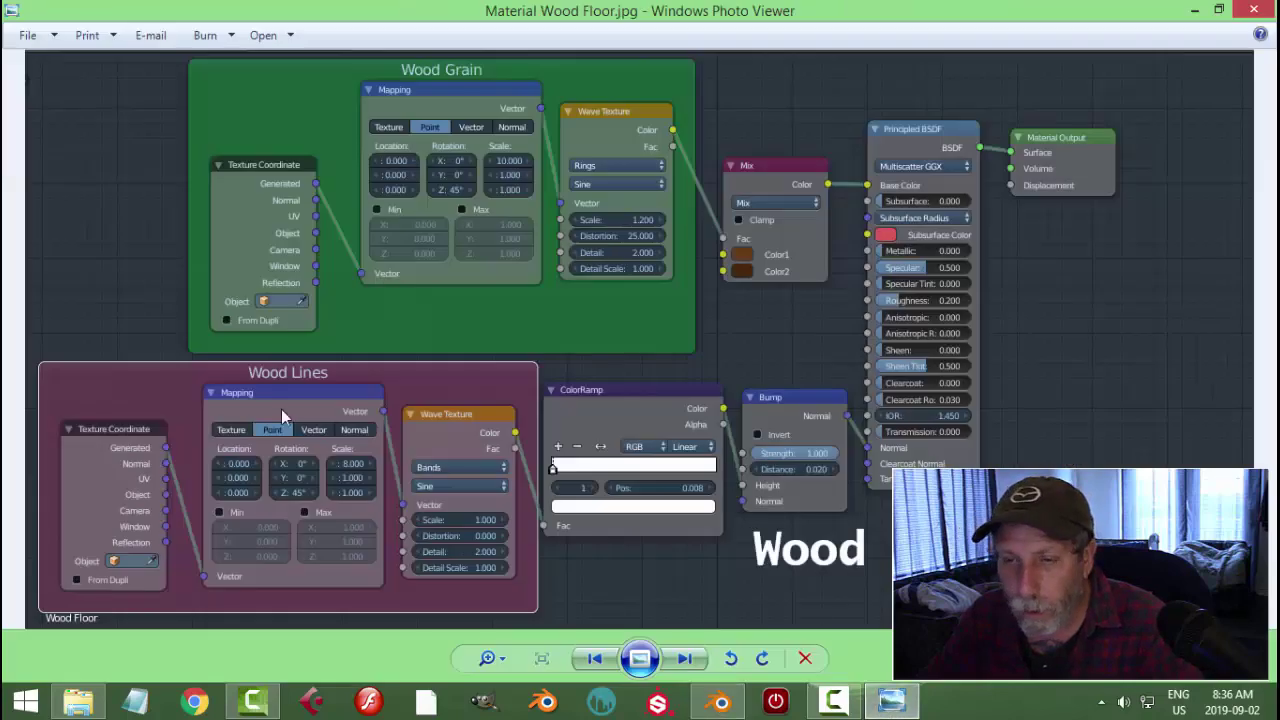
Switch back to Blender and duplicate the Texture Coordinate, Mapping and Wave Texture nodes, placing the copies below the originals
click(721, 702)
scroll(540, 384, down, 2)
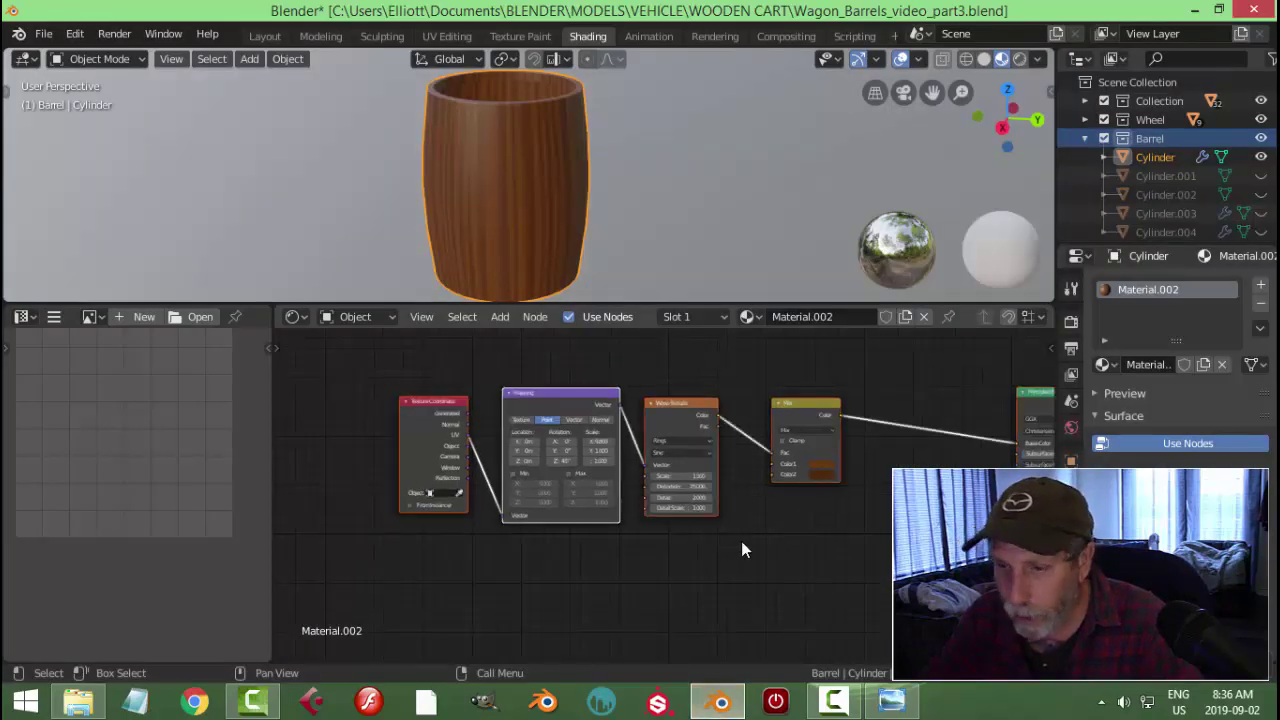
key(b)
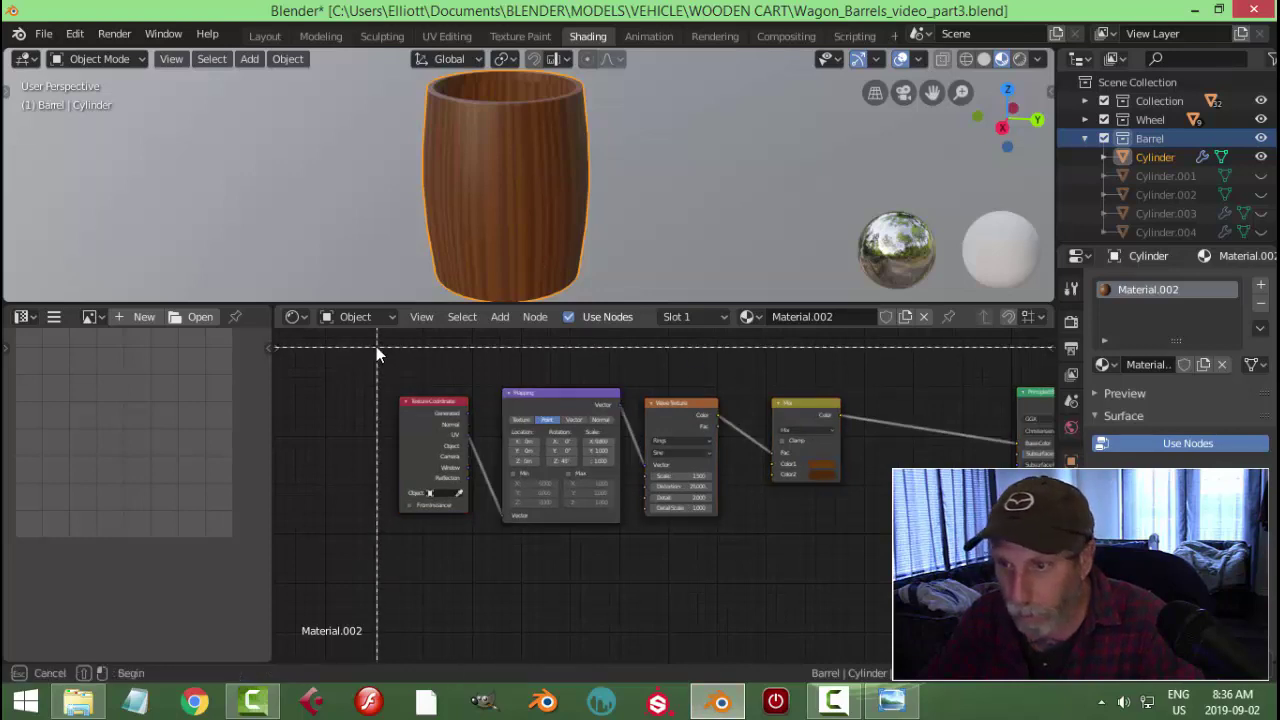
drag(376, 346, 745, 592)
key(shift+d)
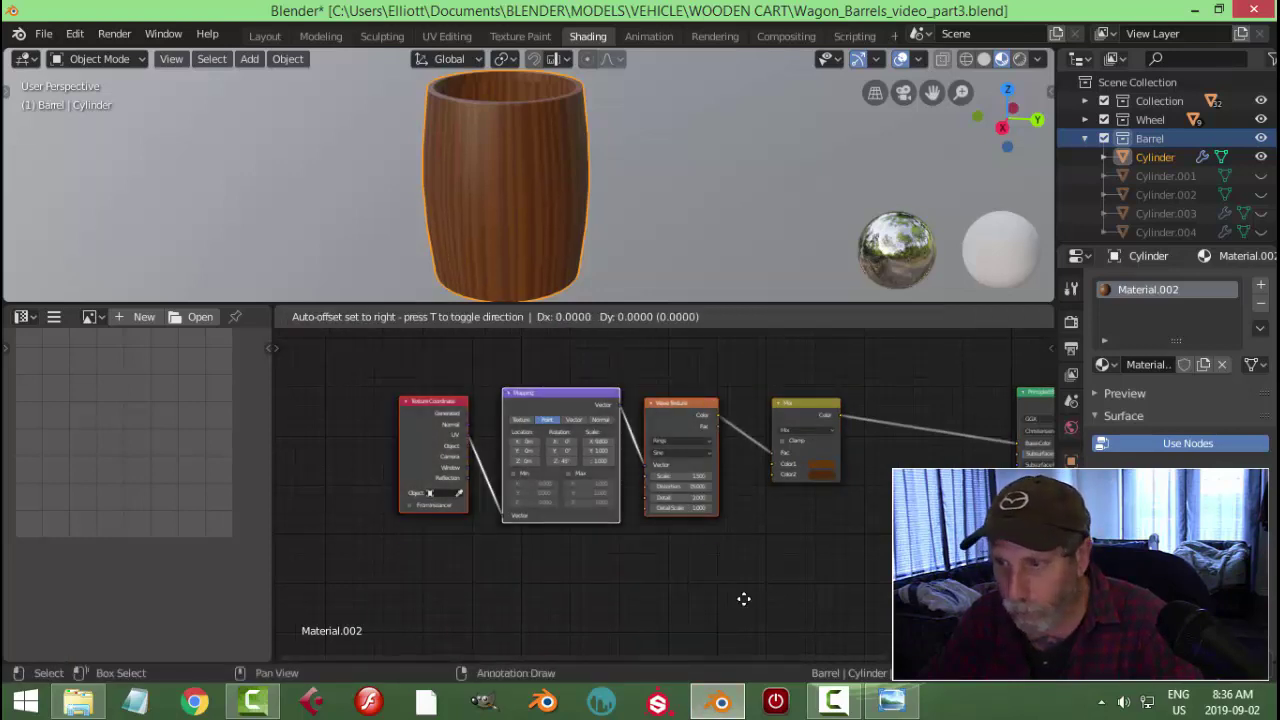
click(750, 436)
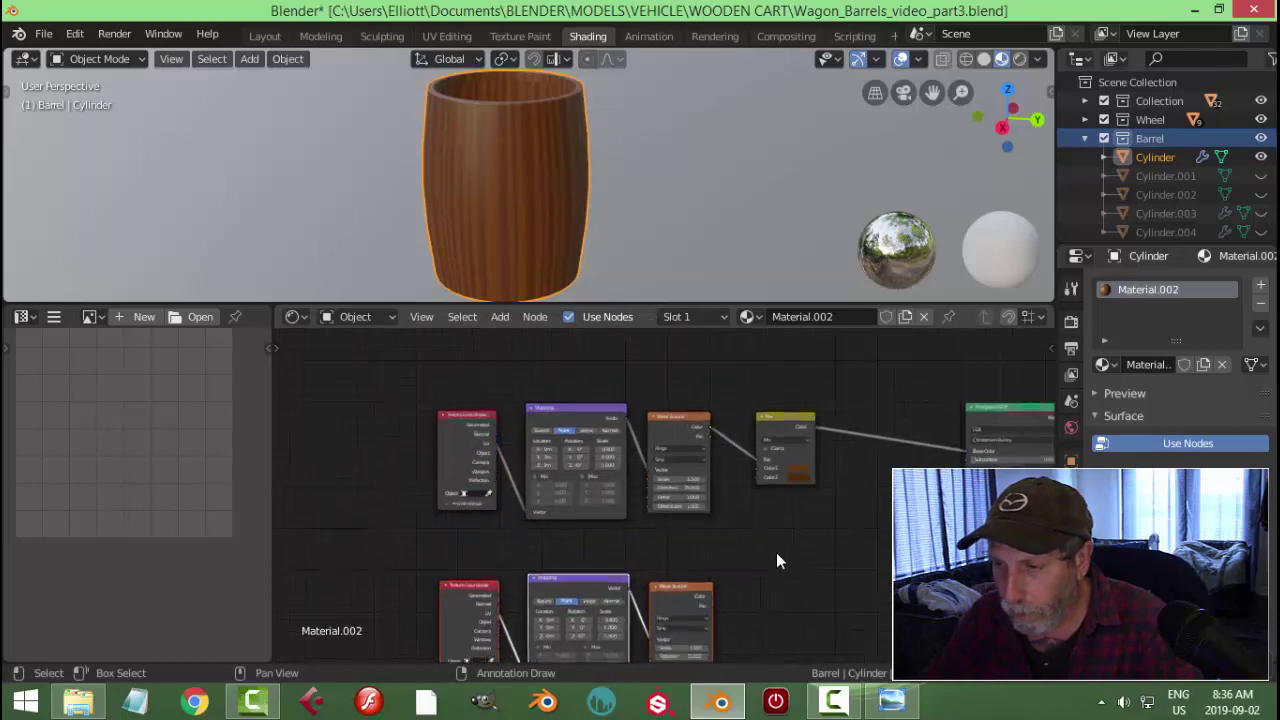
Duplicate the lower Wave Texture node, switch the copy's type to Bump, and connect the Wave Texture's Color output to the Bump's Height
middle_drag(776, 552, 655, 413)
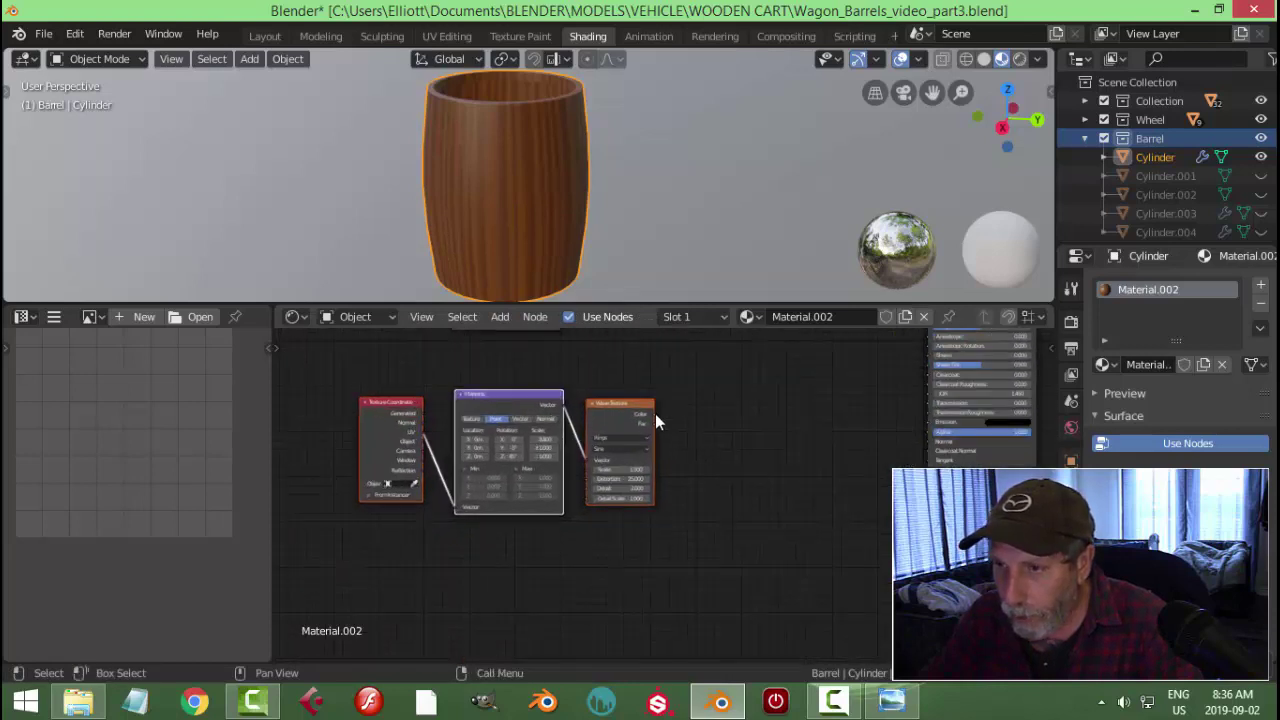
key(shift+d)
click(750, 404)
scroll(790, 420, up, 2)
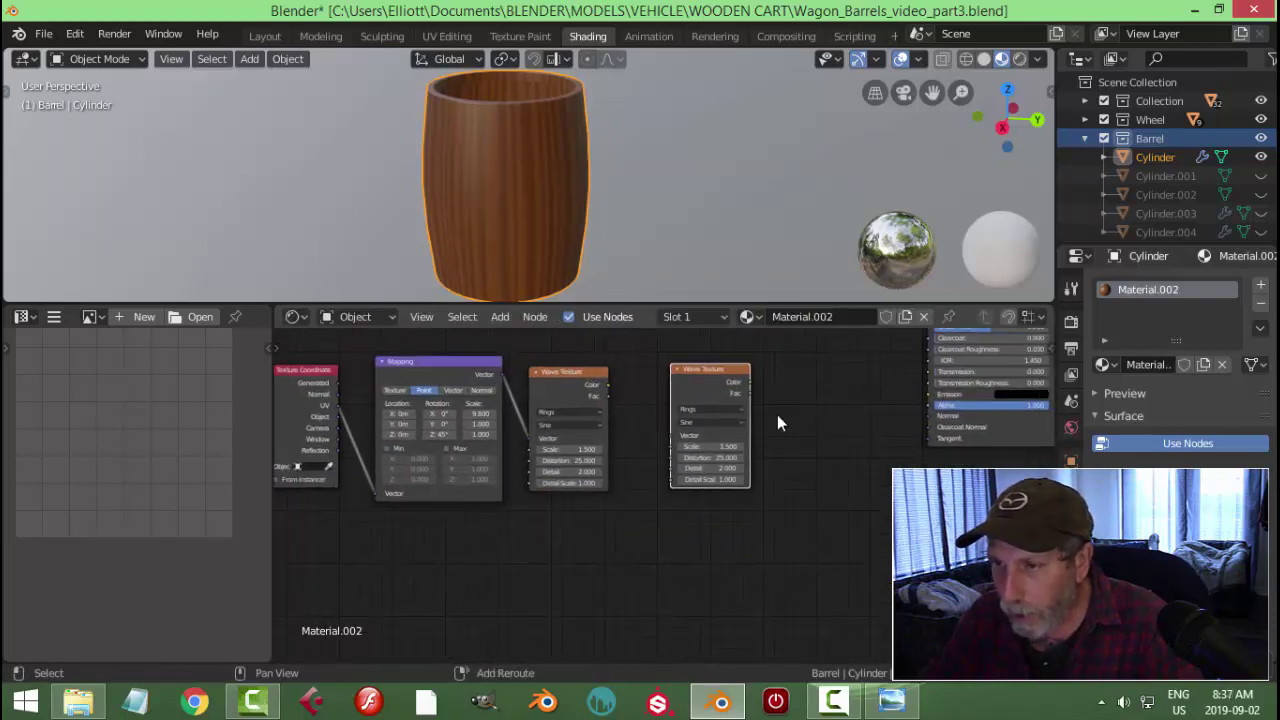
key(shift+s)
mouse_move(688, 410)
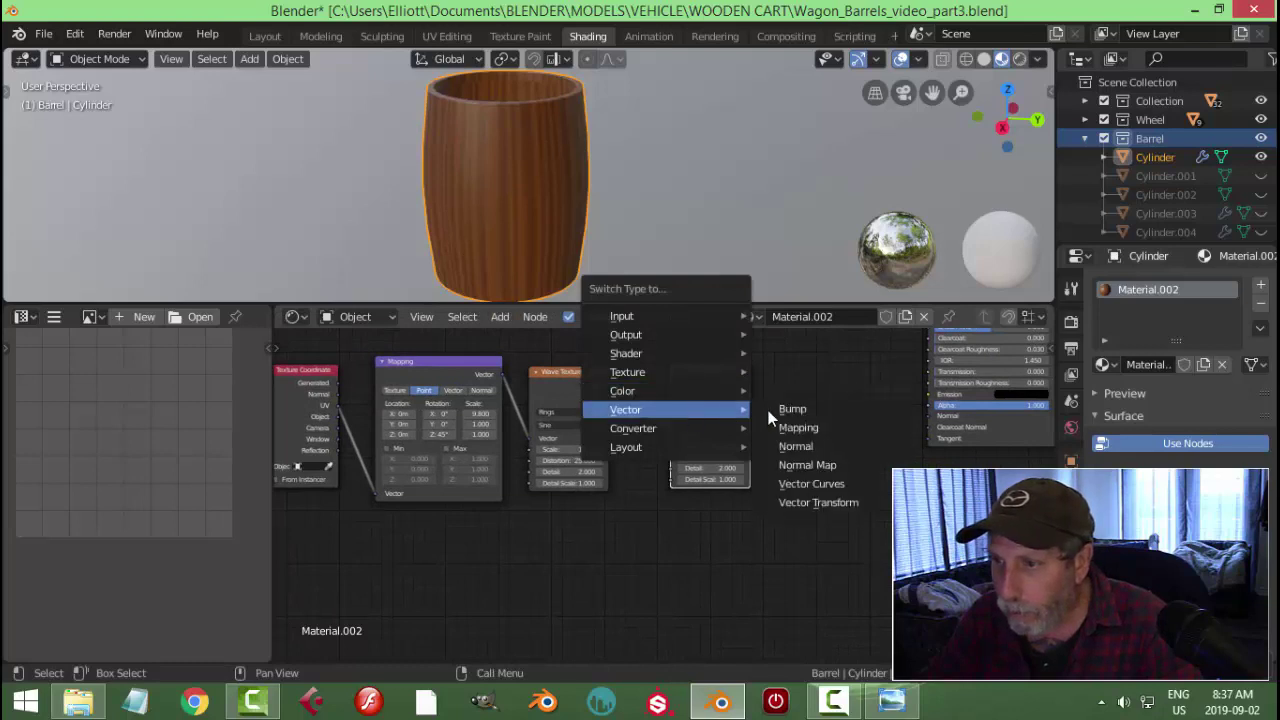
click(790, 409)
scroll(650, 402, up, 2)
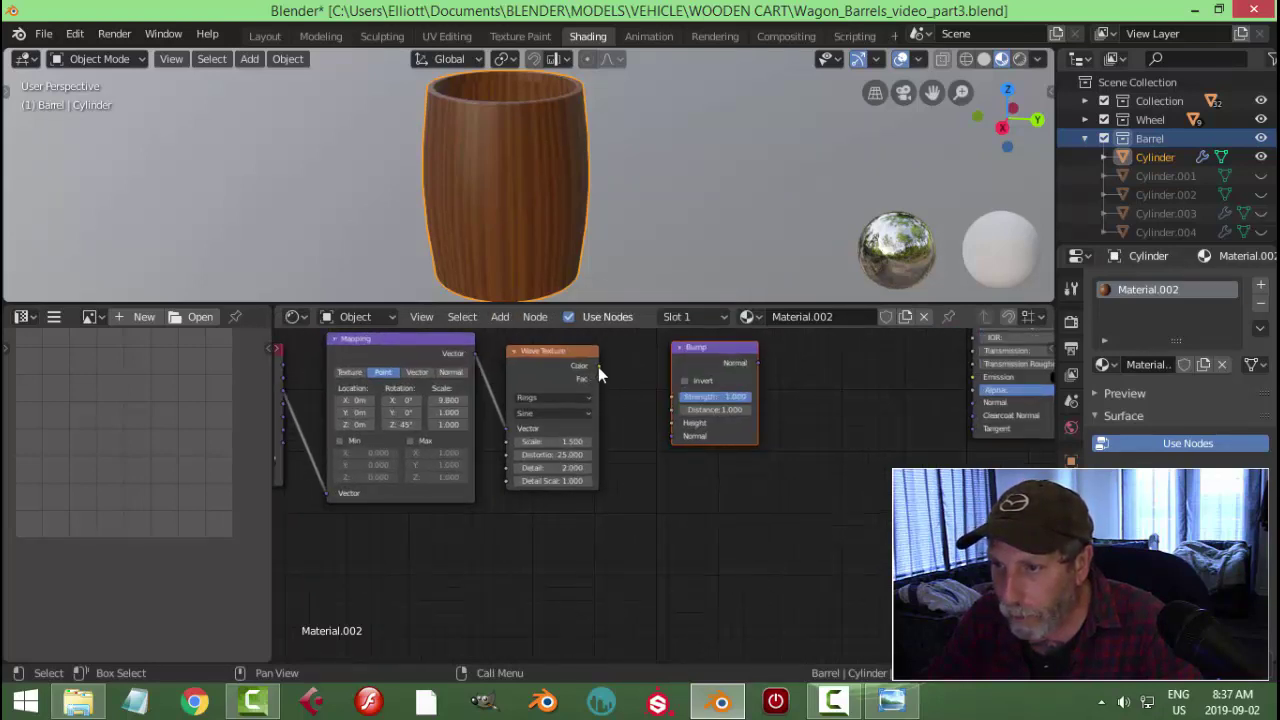
drag(599, 366, 671, 423)
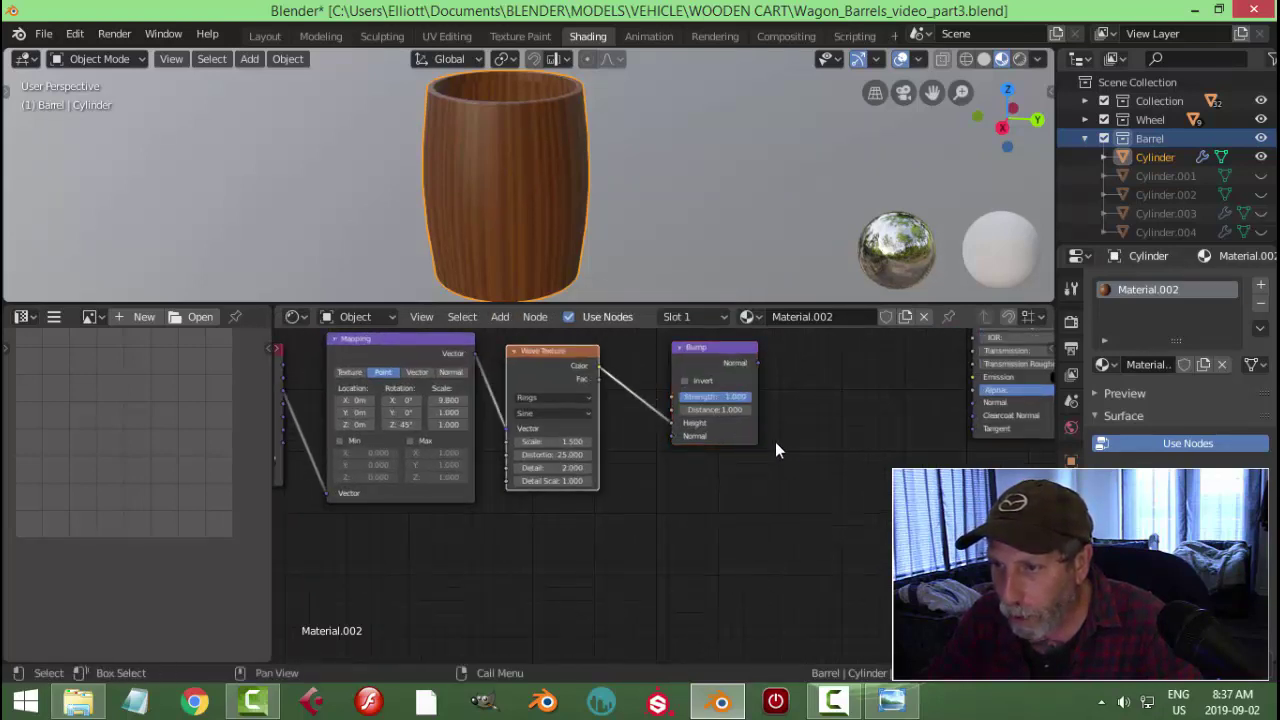
Check the reference image, and in Blender insert a ColorRamp node, converted from a duplicated Bump node, between the lower Wave Texture and Bump
key(alt+Tab)
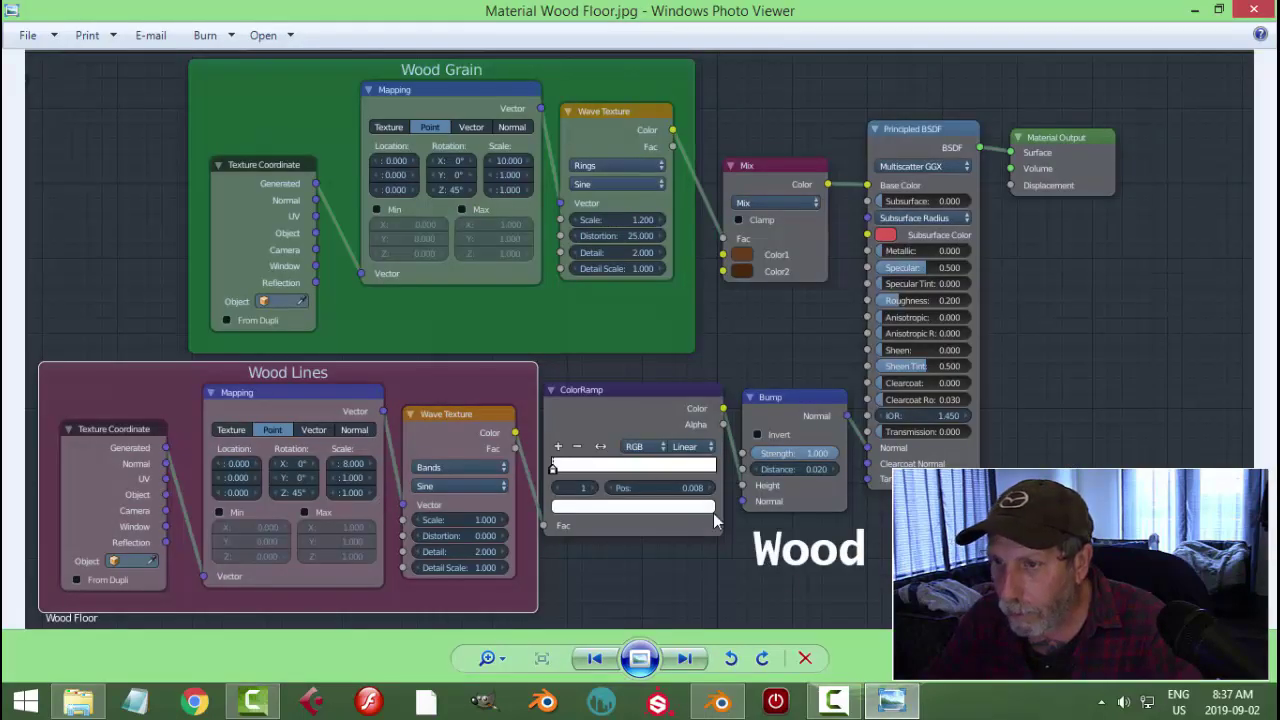
click(719, 702)
drag(682, 360, 857, 366)
key(shift+d)
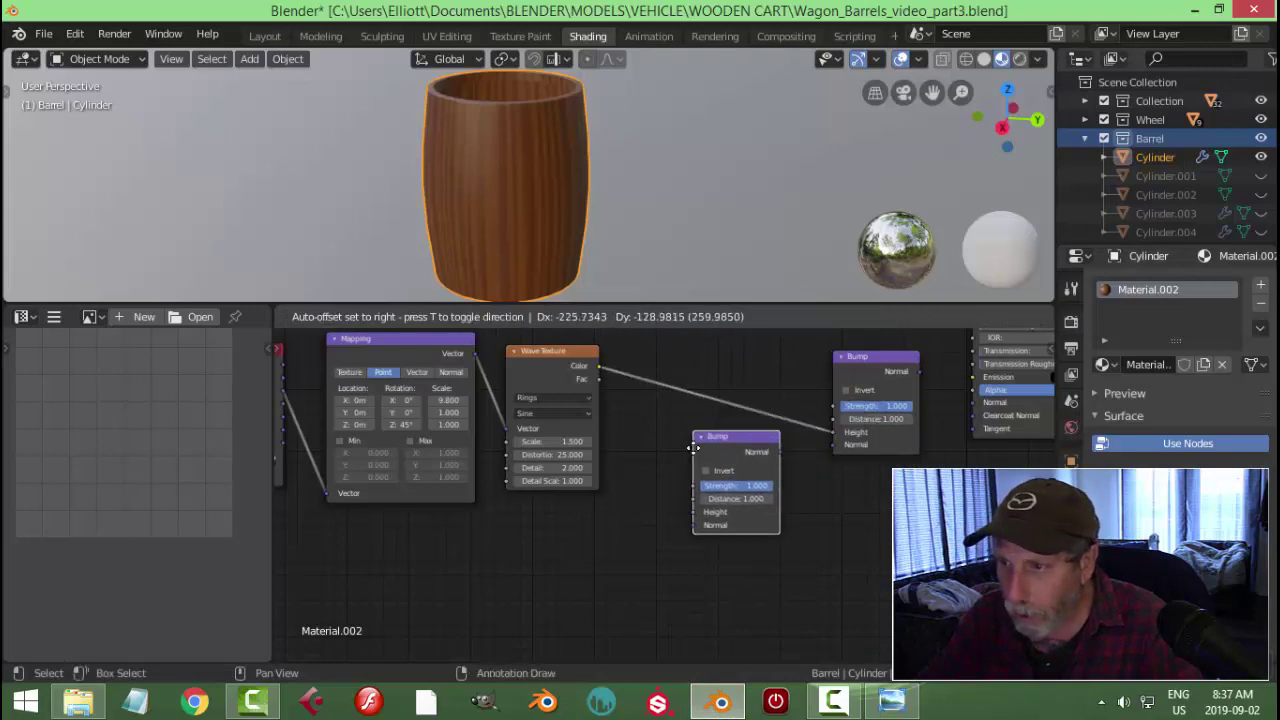
click(651, 457)
key(shift+s)
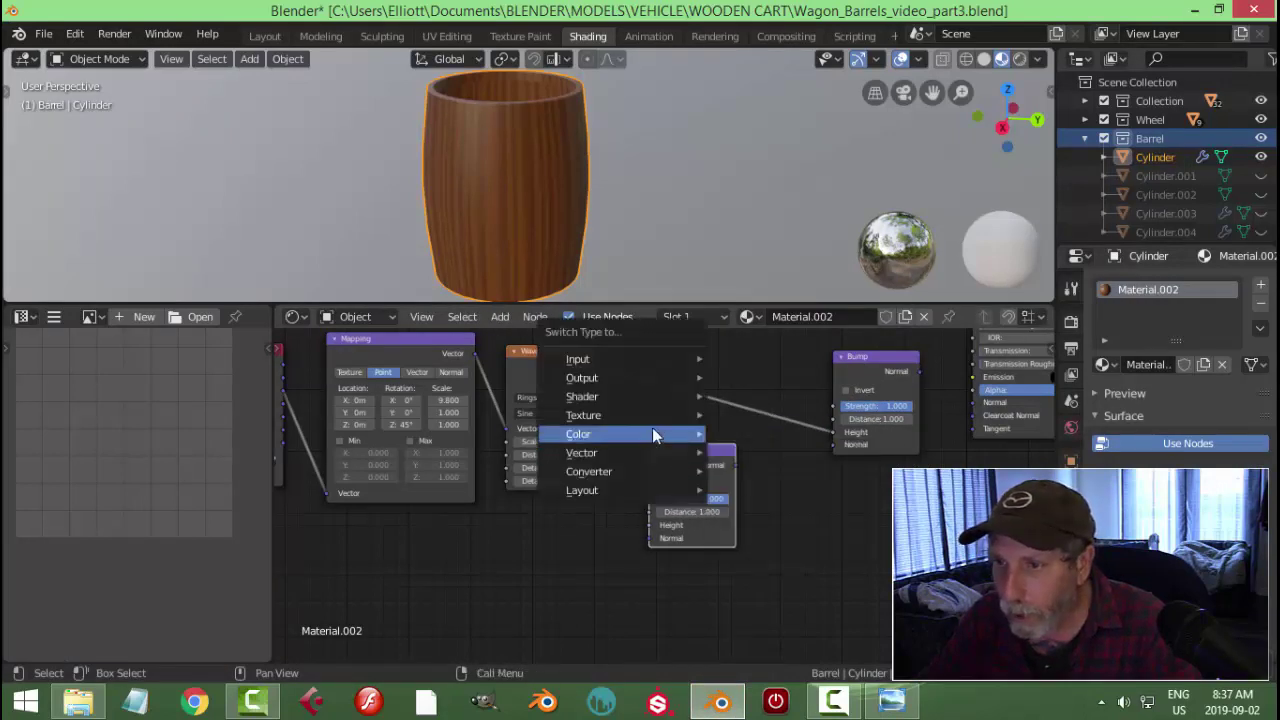
mouse_move(633, 459)
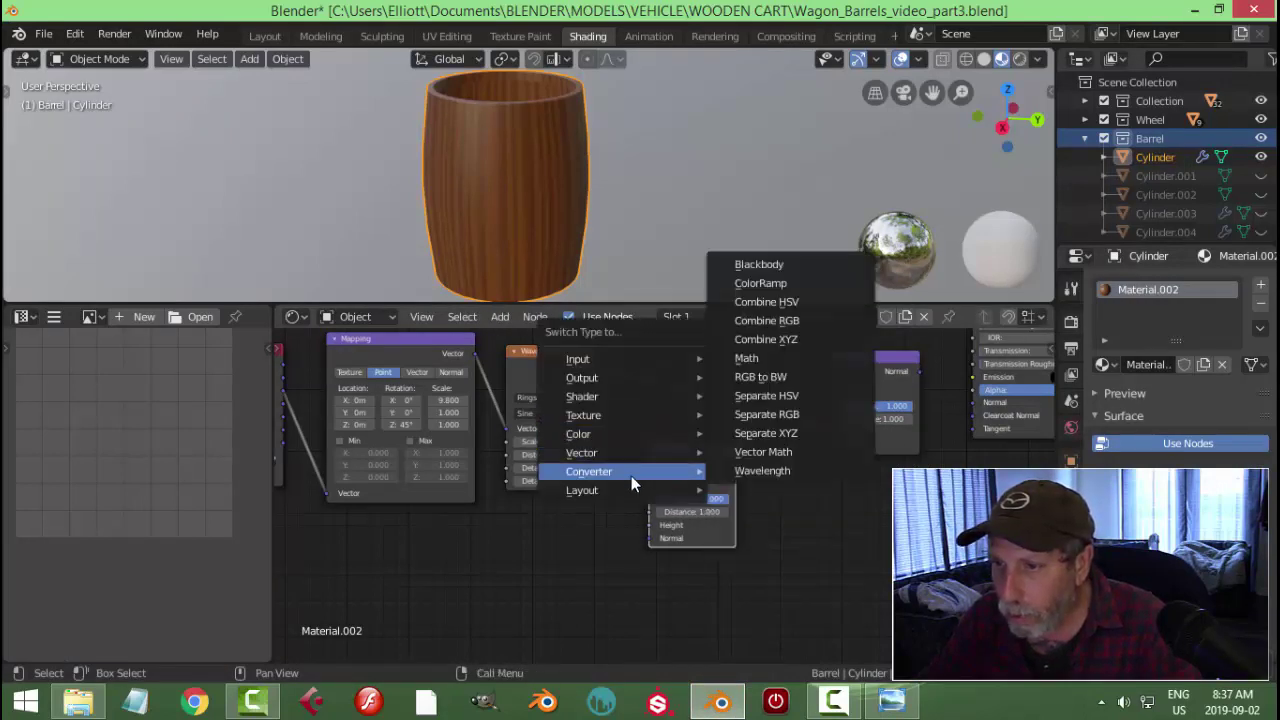
click(759, 285)
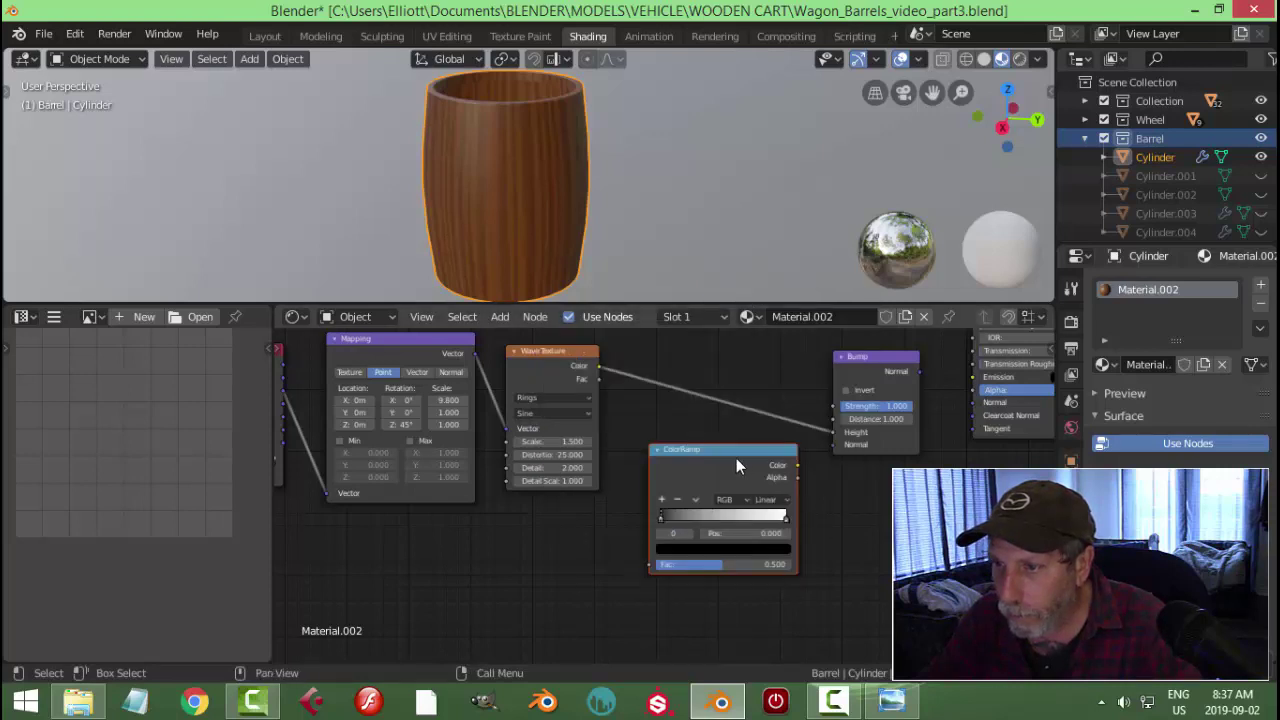
drag(736, 458, 738, 394)
Connect the Bump node's Normal output to the Principled BSDF's Normal input
middle_drag(784, 500, 769, 500)
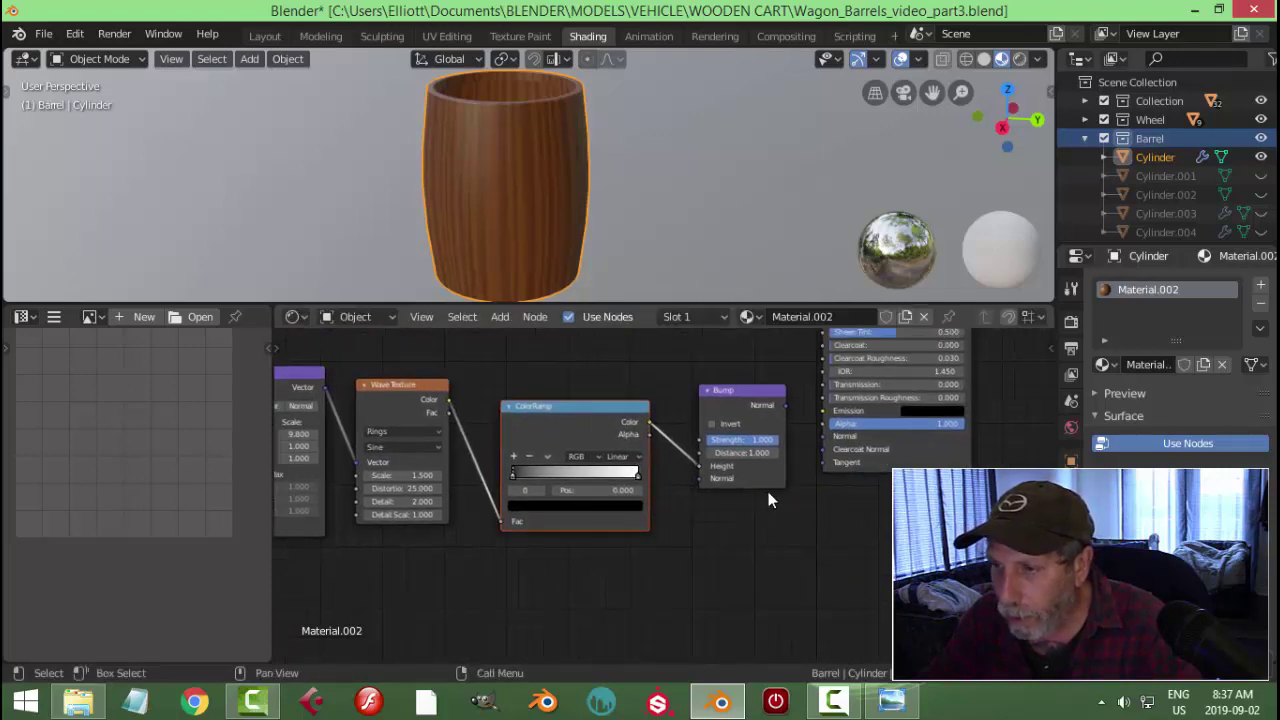
scroll(794, 414, up, 1)
drag(793, 398, 836, 432)
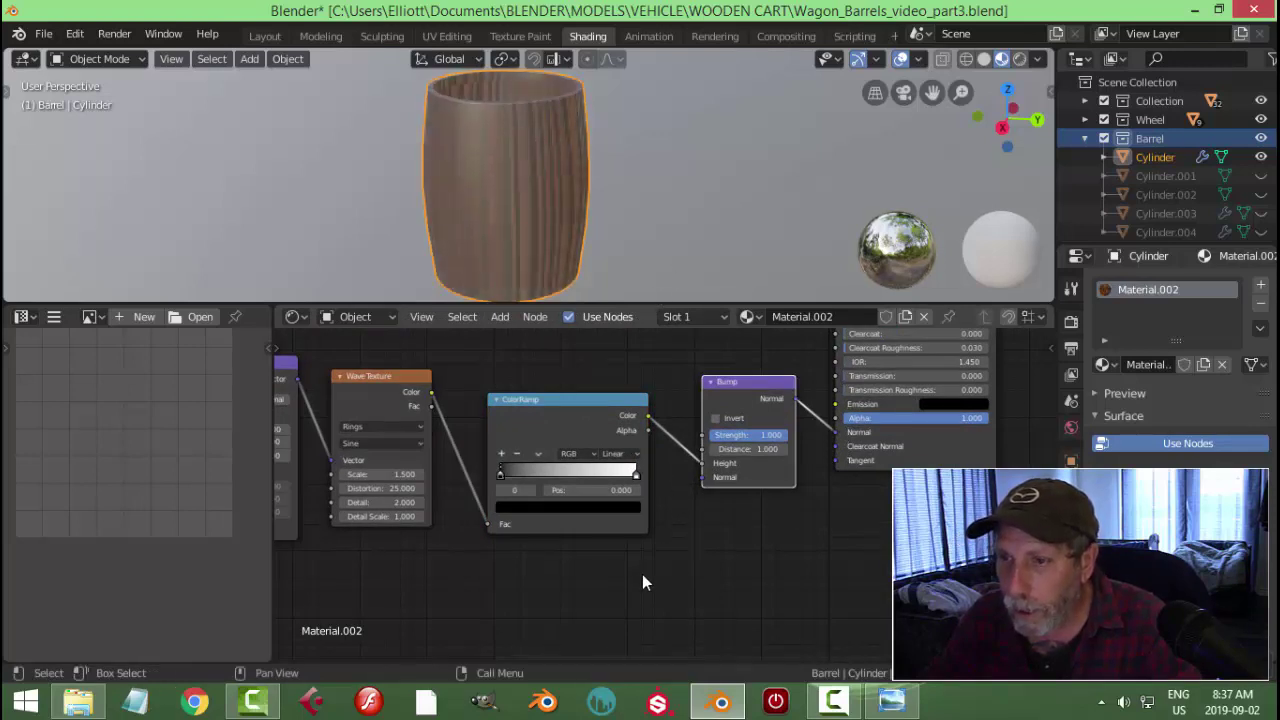
Change the lower Wave Texture node to Bands and set its Scale to 1 and Distortion to 0
middle_drag(642, 574, 755, 551)
scroll(755, 551, up, 1)
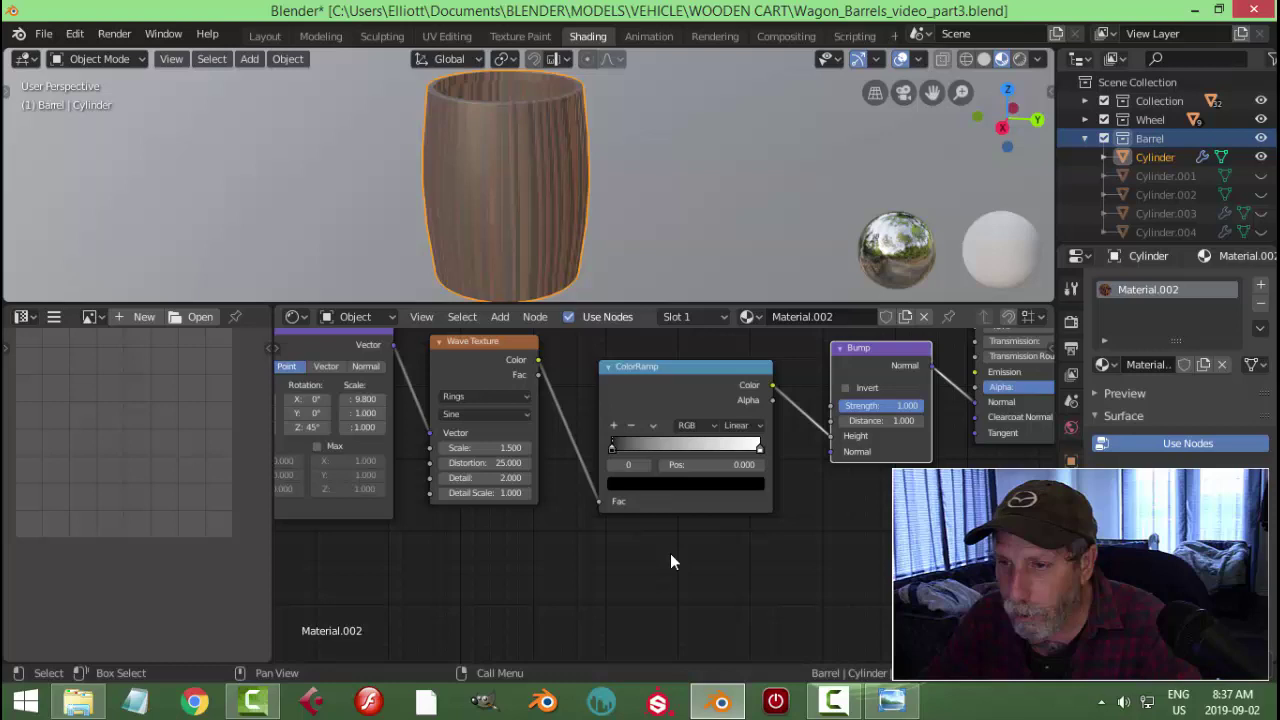
click(480, 400)
click(473, 407)
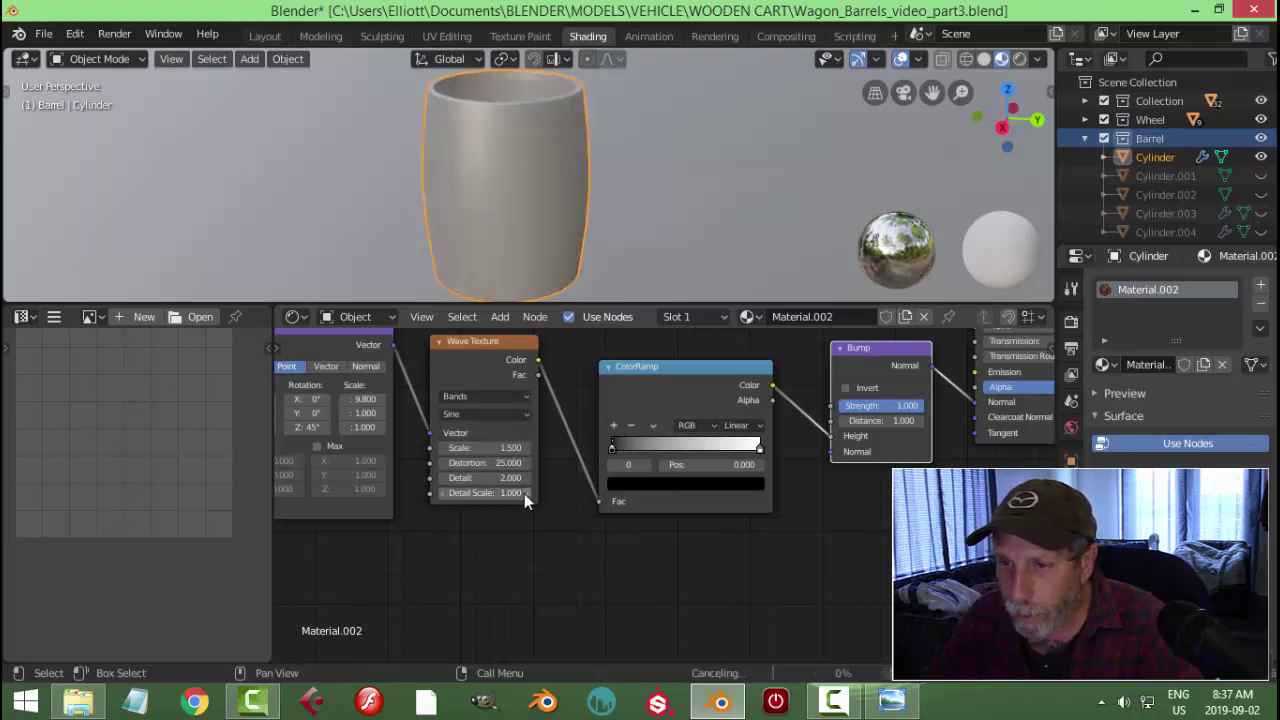
click(482, 446)
key(Tab)
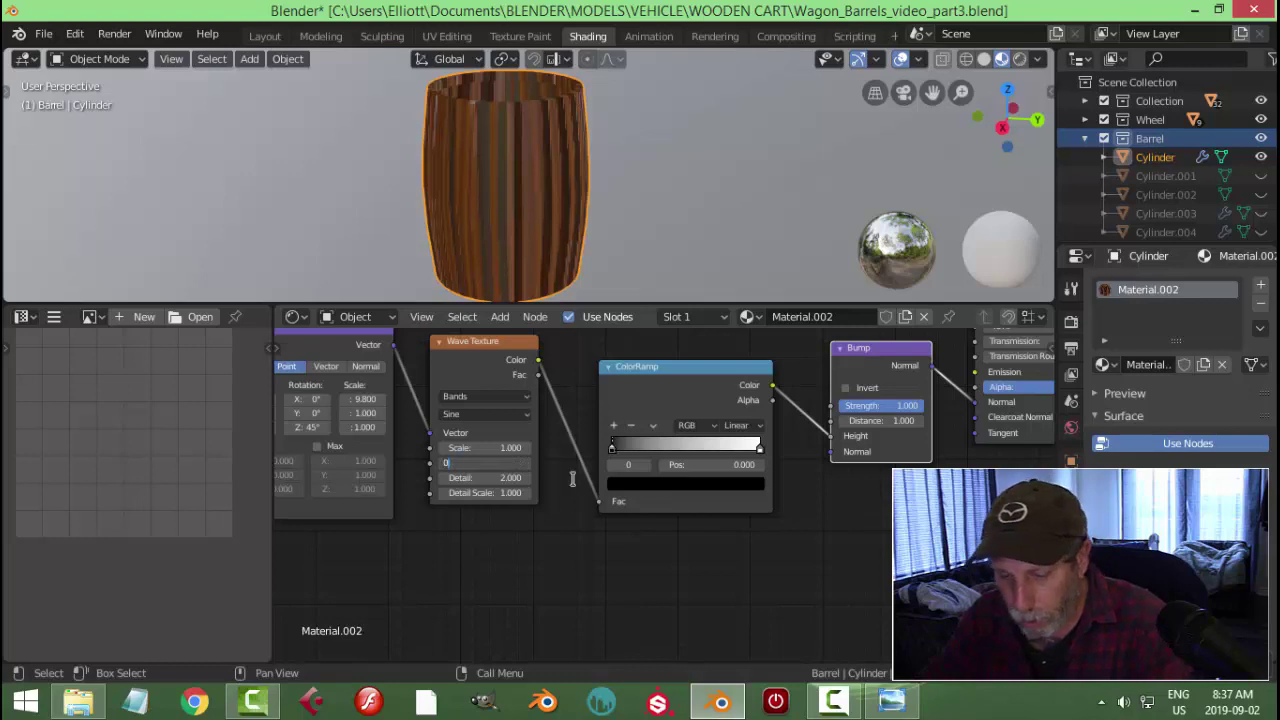
text(0)
key(Return)
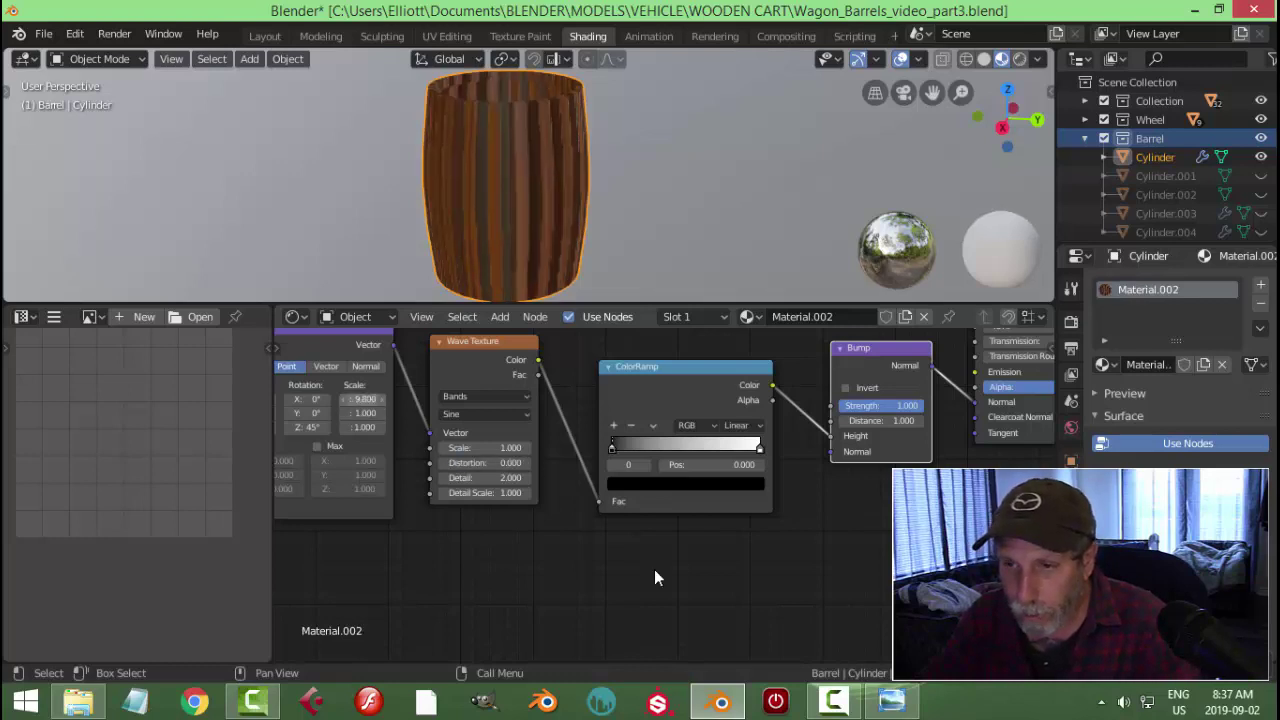
Check the reference node image, and in Blender set the lower Mapping node's X scale to 8
click(891, 700)
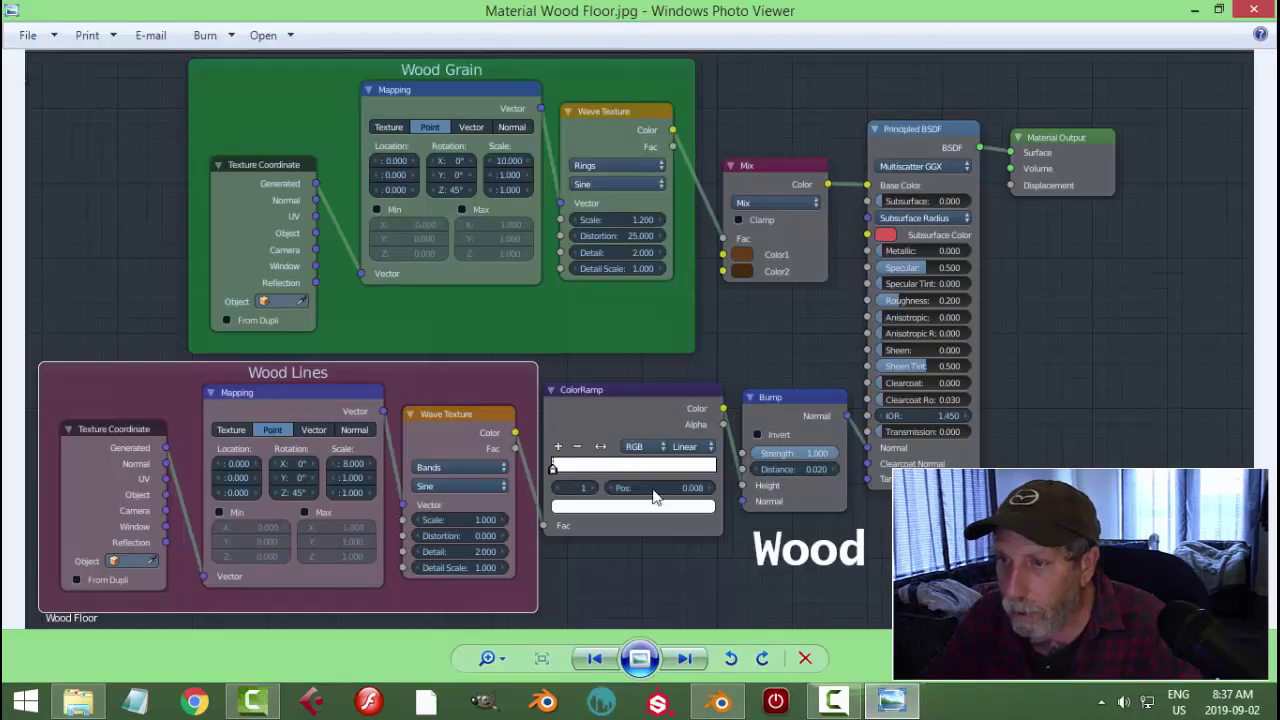
click(720, 700)
click(365, 399)
text(9.8)
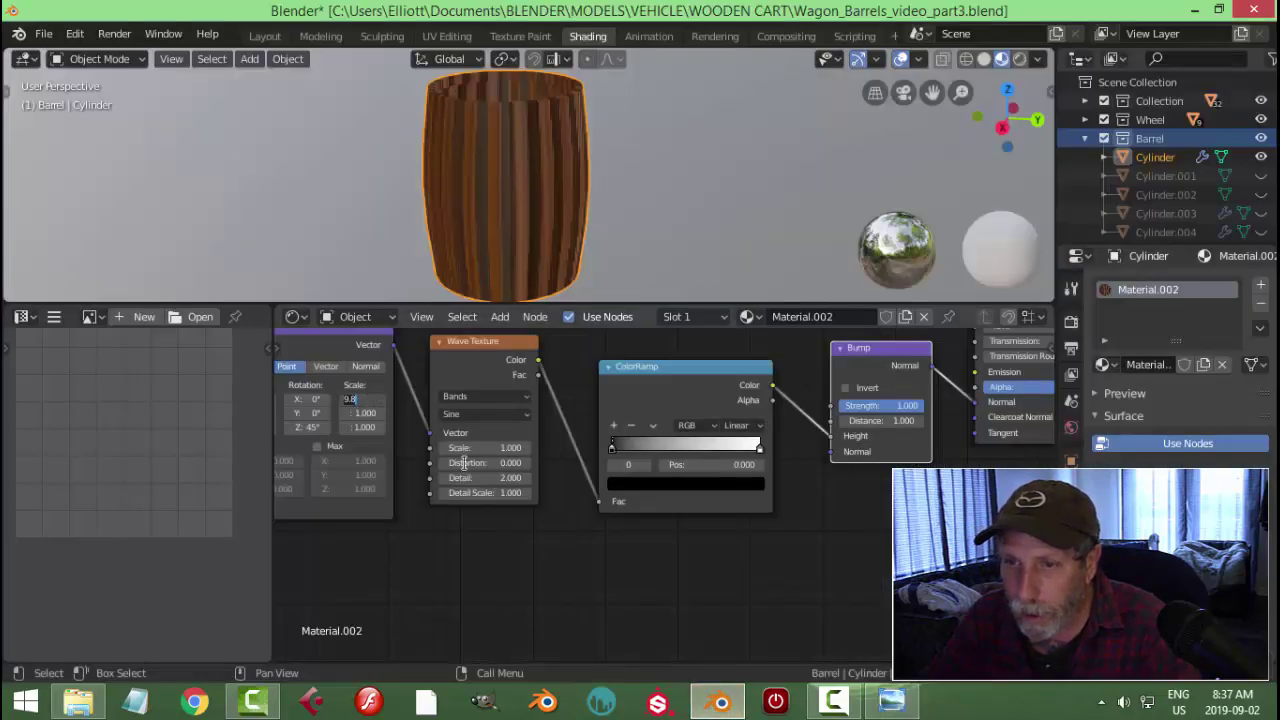
key(Return)
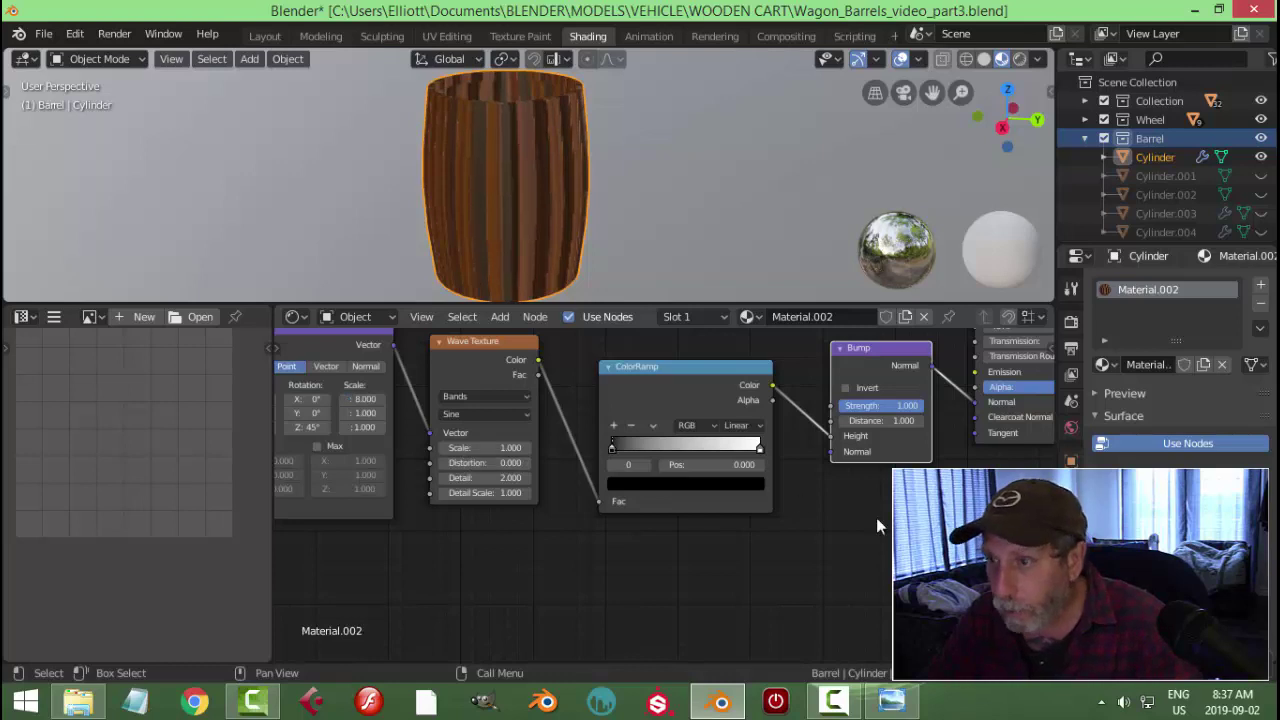
Check the reference image, and in Blender slide the ColorRamp's white stop towards the black stop, to a position of about 0.036
scroll(787, 561, up, 1)
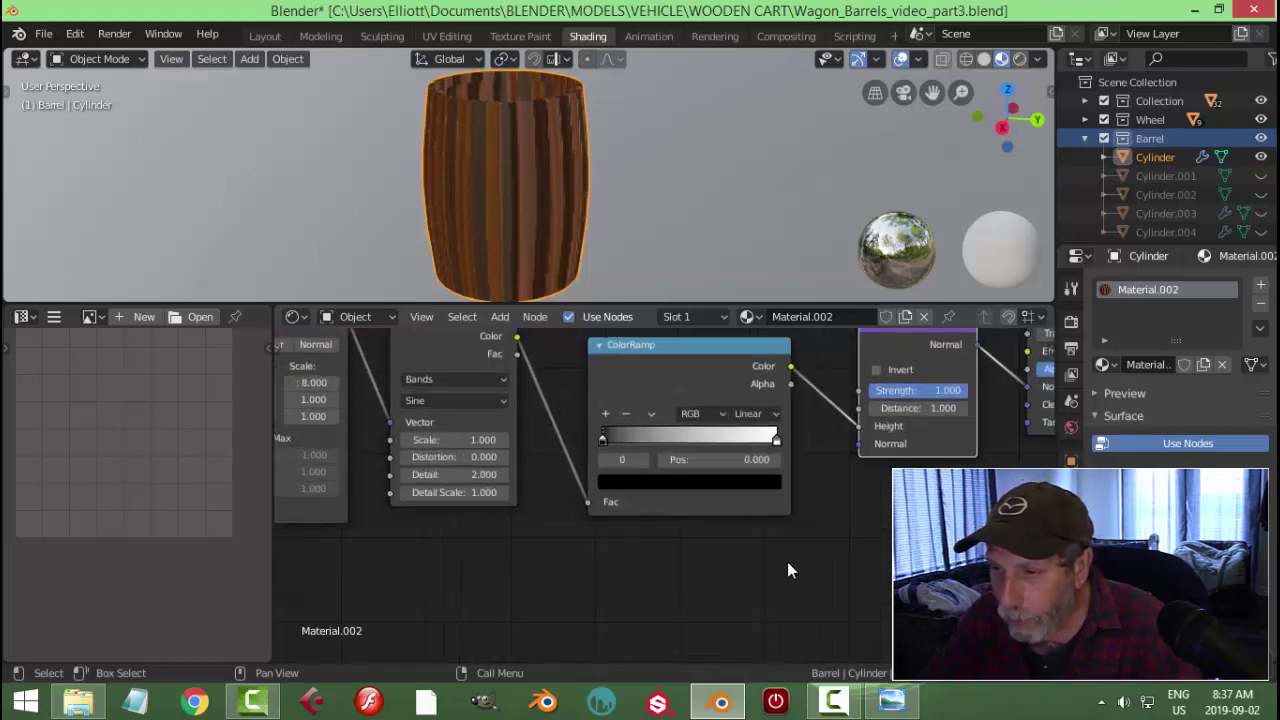
click(891, 703)
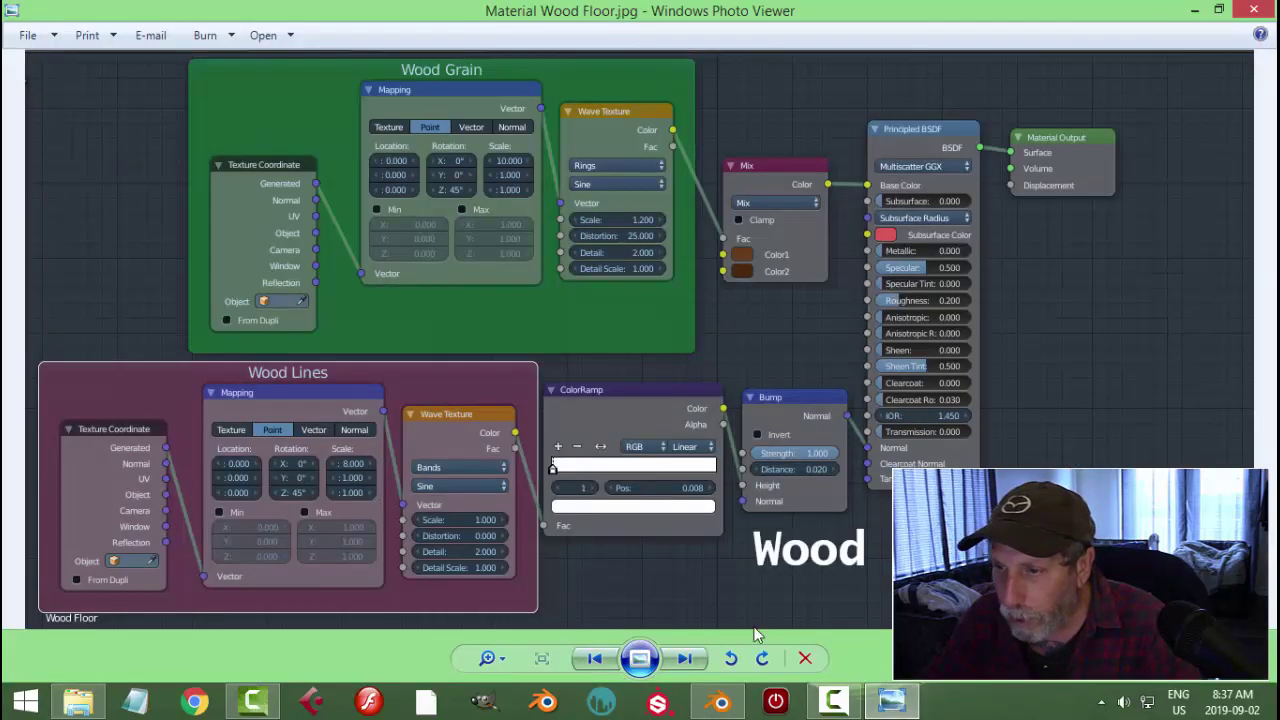
click(720, 703)
scroll(705, 500, up, 1)
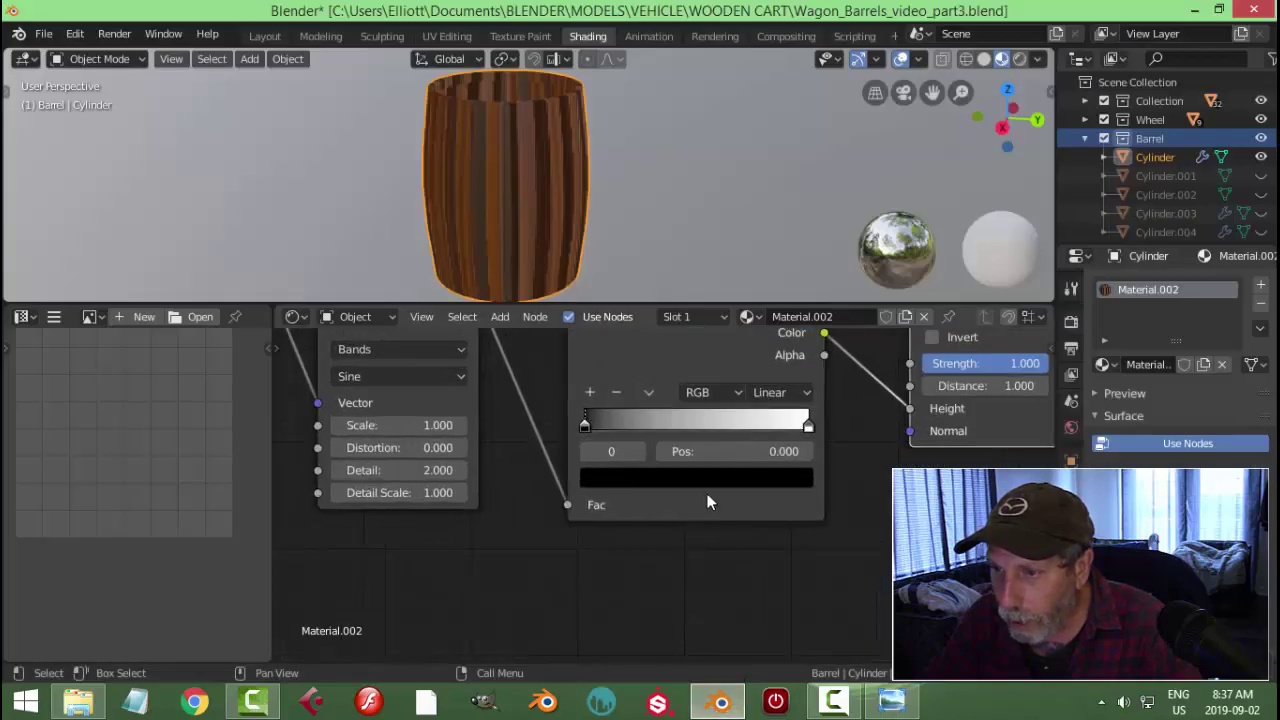
click(808, 427)
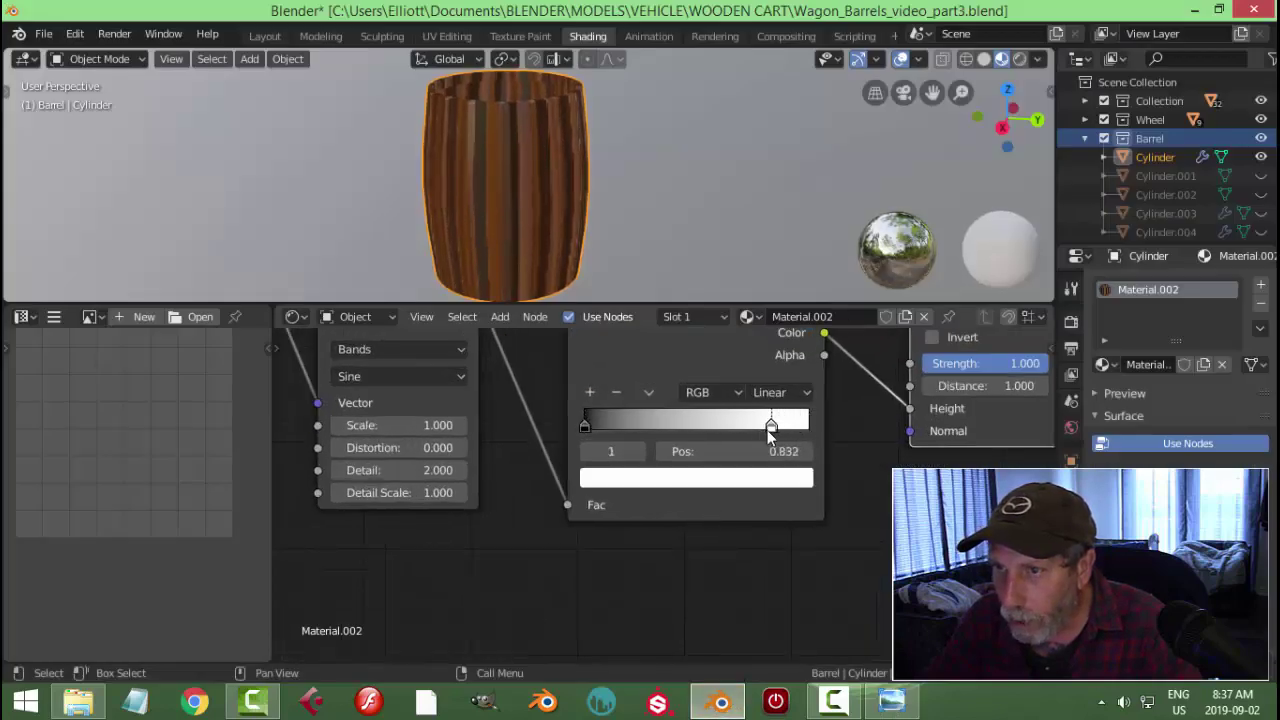
drag(769, 431, 586, 449)
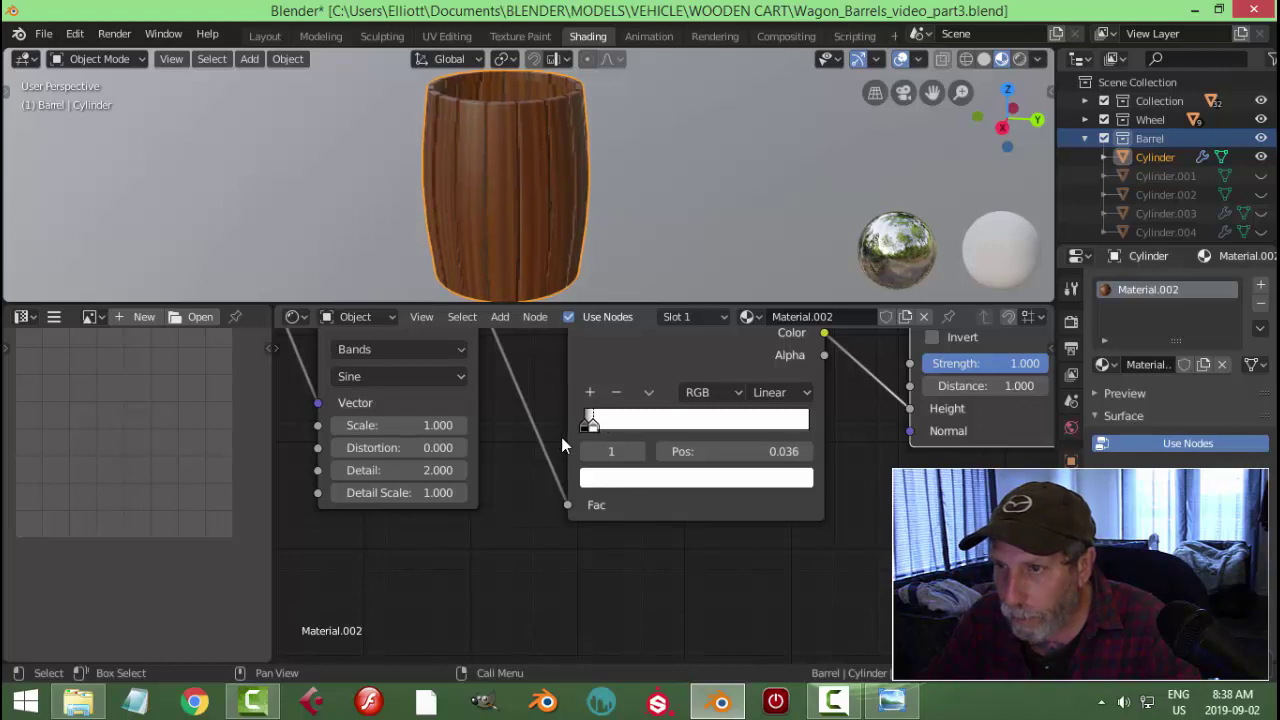
middle_drag(600, 230, 660, 285)
scroll(668, 498, up, 1)
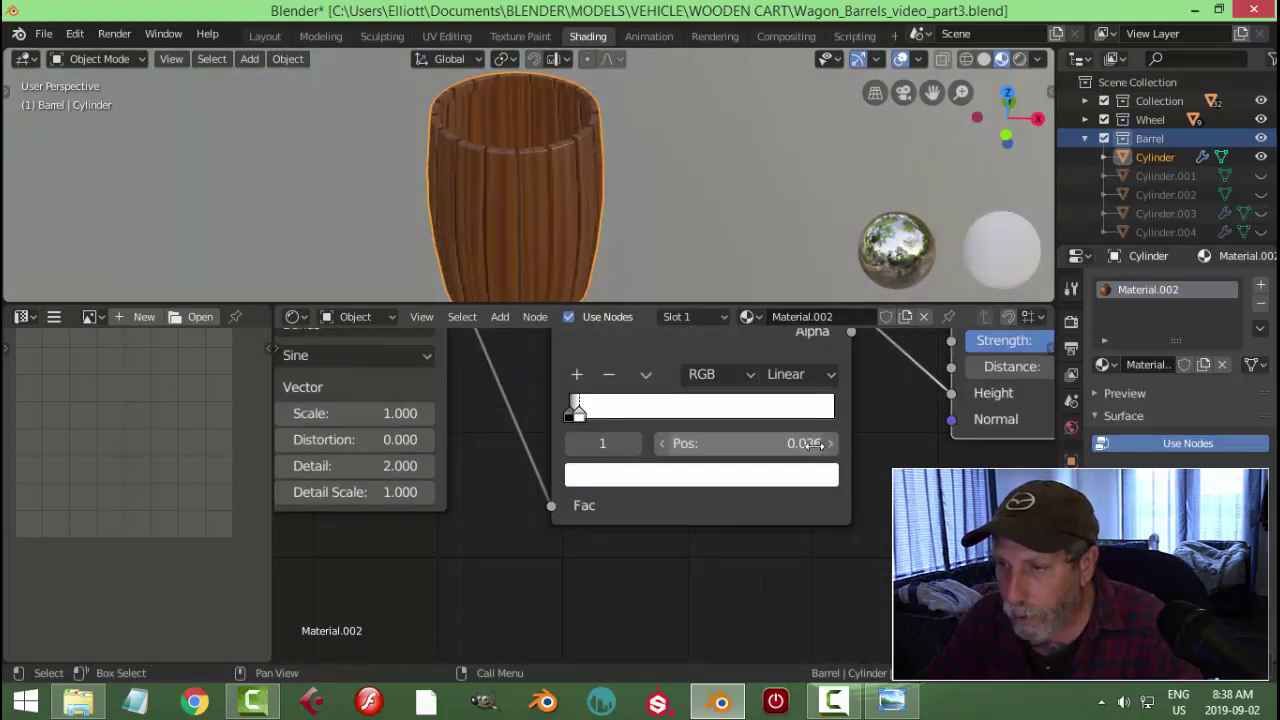
Set the position of the ColorRamp's white stop to 0.008
click(815, 443)
key(End)
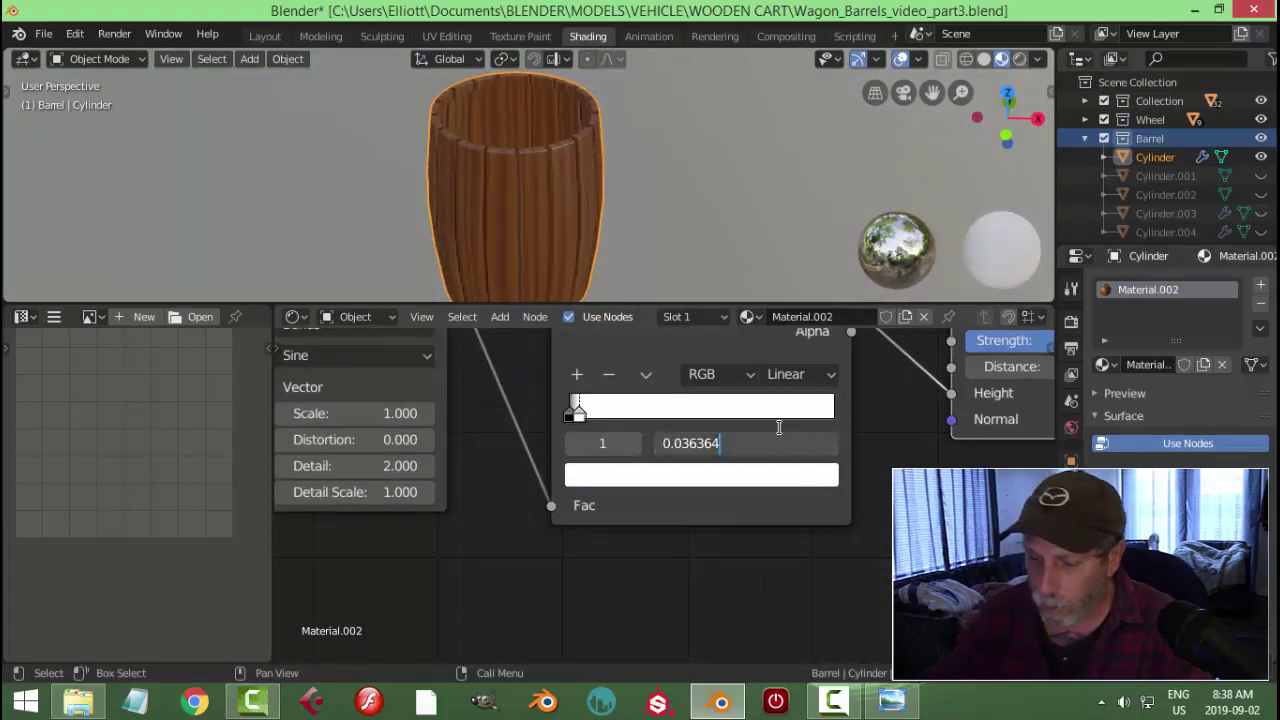
key(BackSpace)
key(BackSpace)
key(BackSpace)
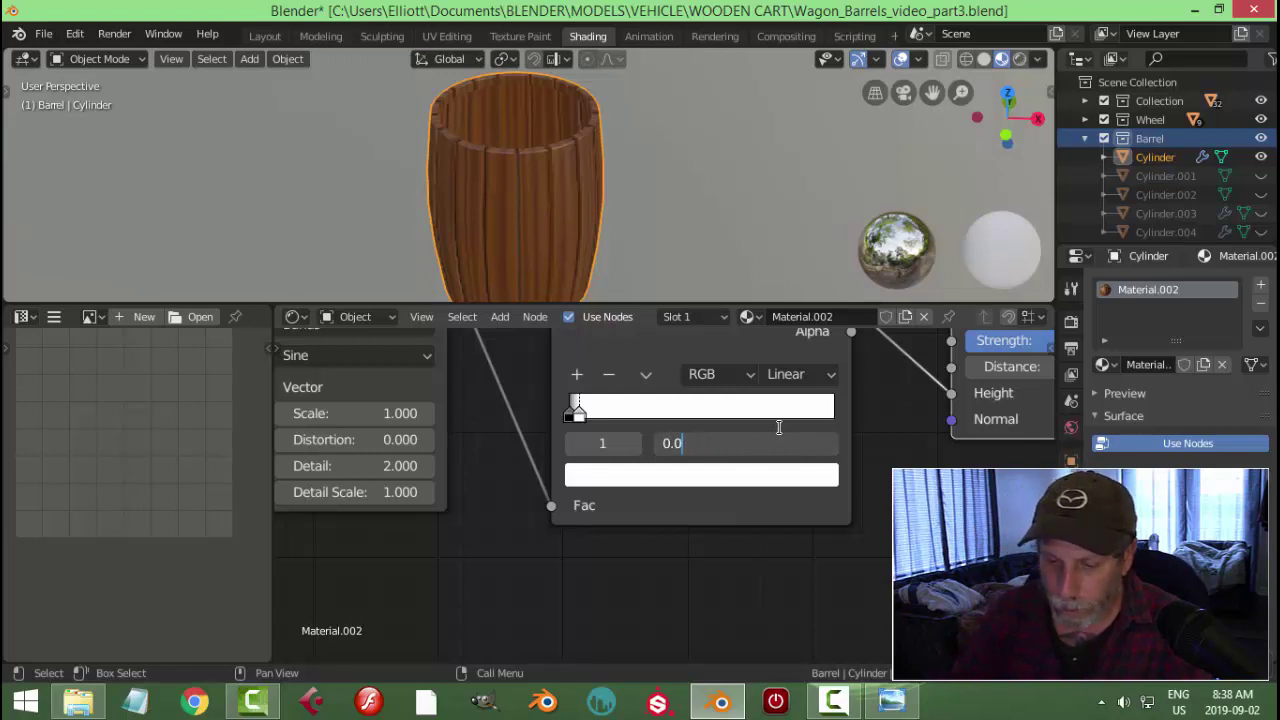
key(Return)
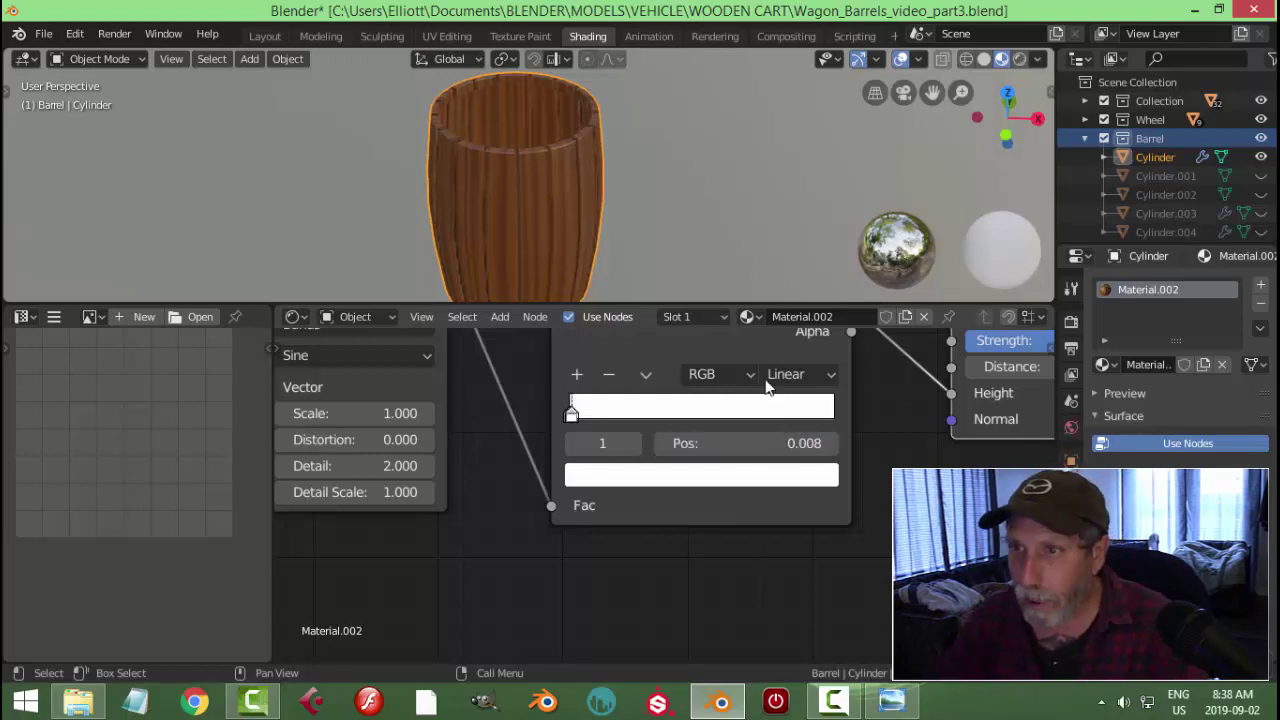
Set the position of the ColorRamp's white stop to 0.009
click(808, 443)
click(758, 442)
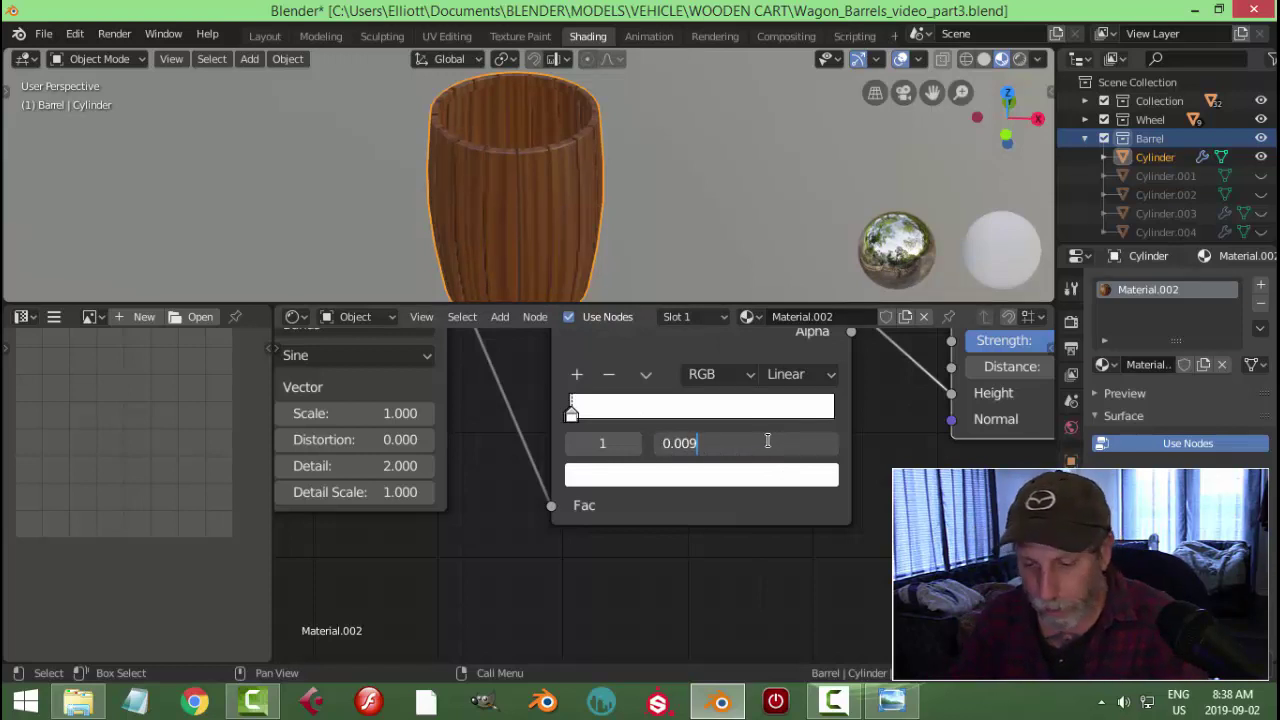
text(9)
key(Return)
middle_drag(580, 150, 593, 179)
Compare the reference image's Wood Lines nodes with the lower node chain in Blender and inspect the barrel's surface
click(892, 700)
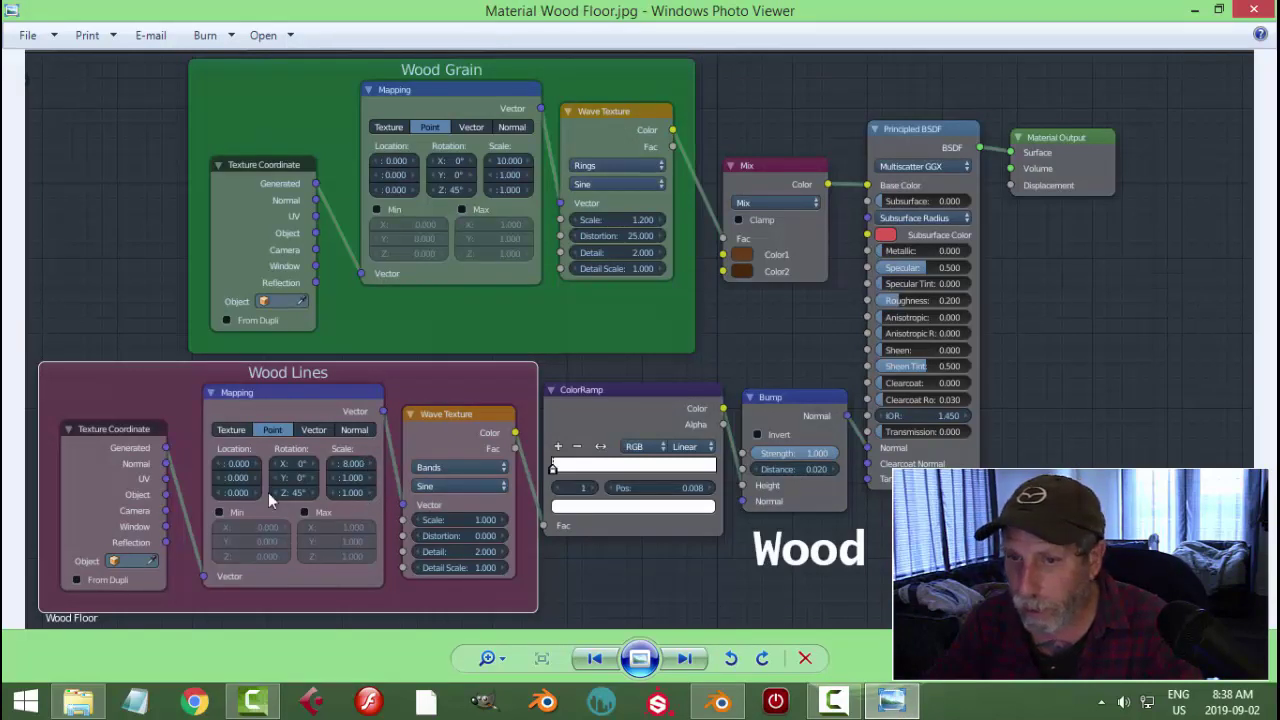
click(720, 700)
scroll(443, 508, down, 4)
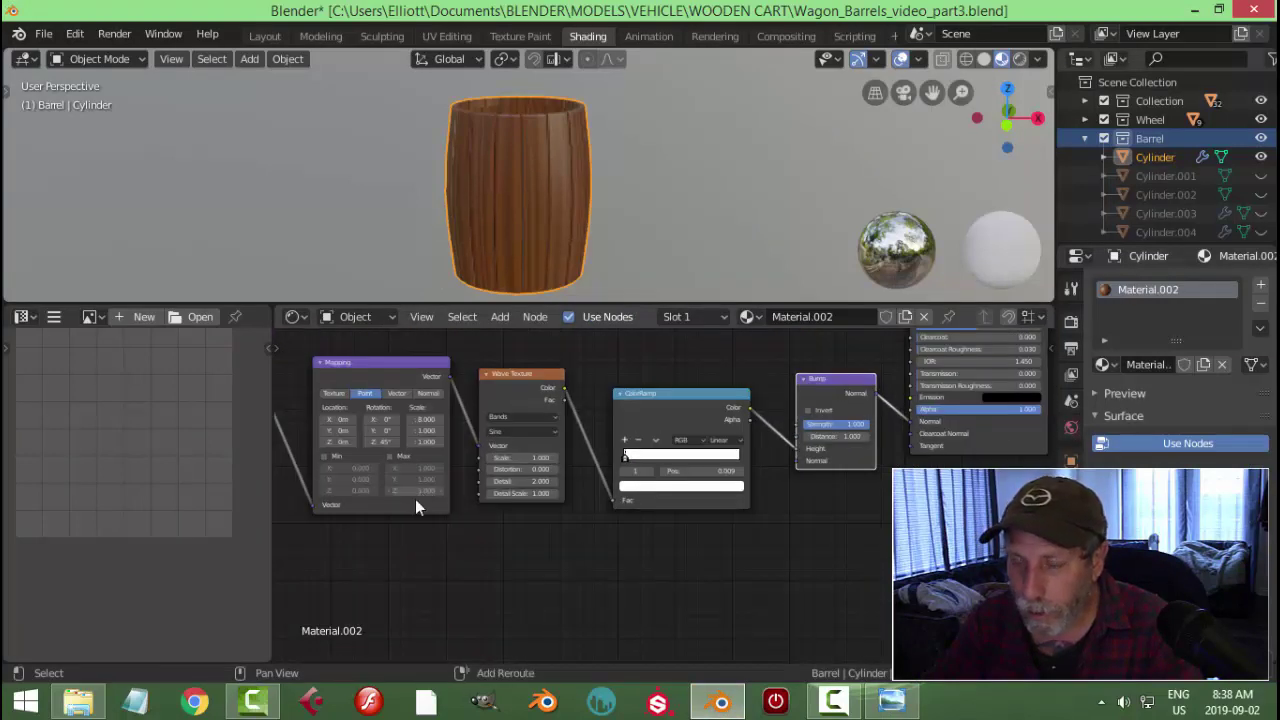
ctrl+middle_drag(415, 499, 509, 500)
mouse_move(604, 222)
middle_down()
mouse_move(500, 258)
mouse_move(608, 223)
middle_up()
scroll(558, 245, up, 4)
scroll(608, 223, down, 3)
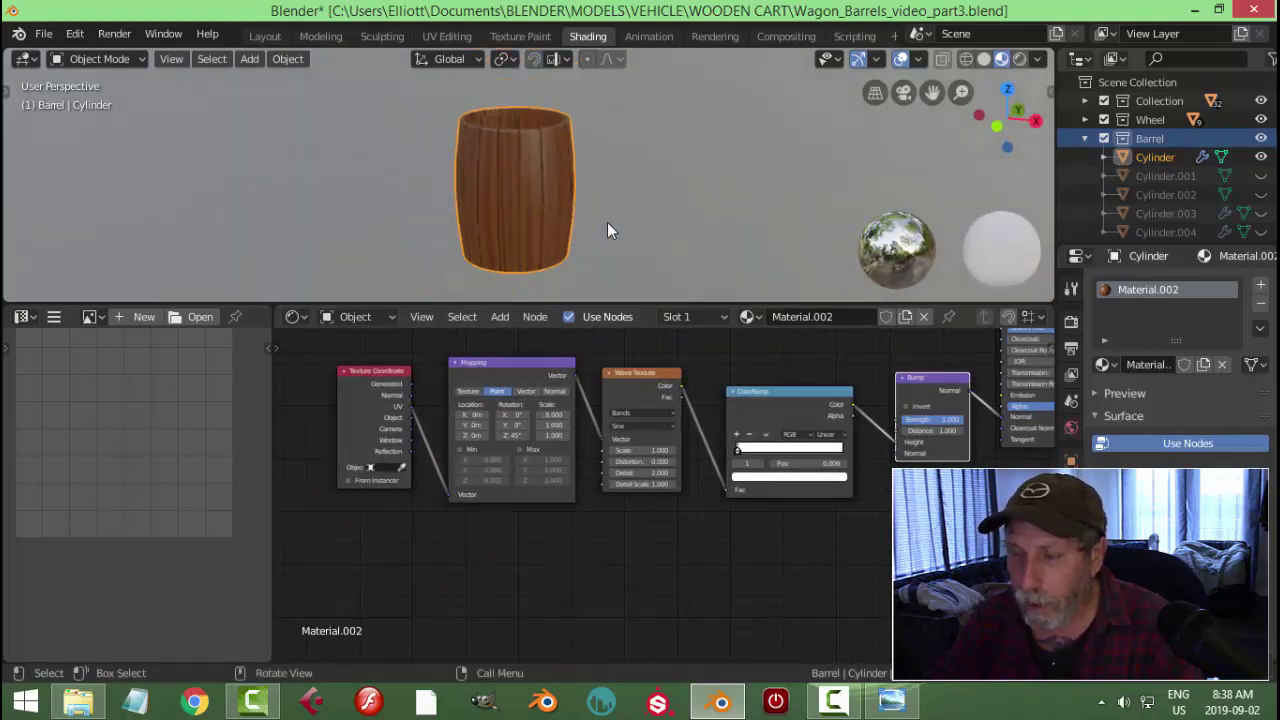
Reveal all hidden objects, then isolate the barrel's round lid, Cylinder.001
key(alt+h)
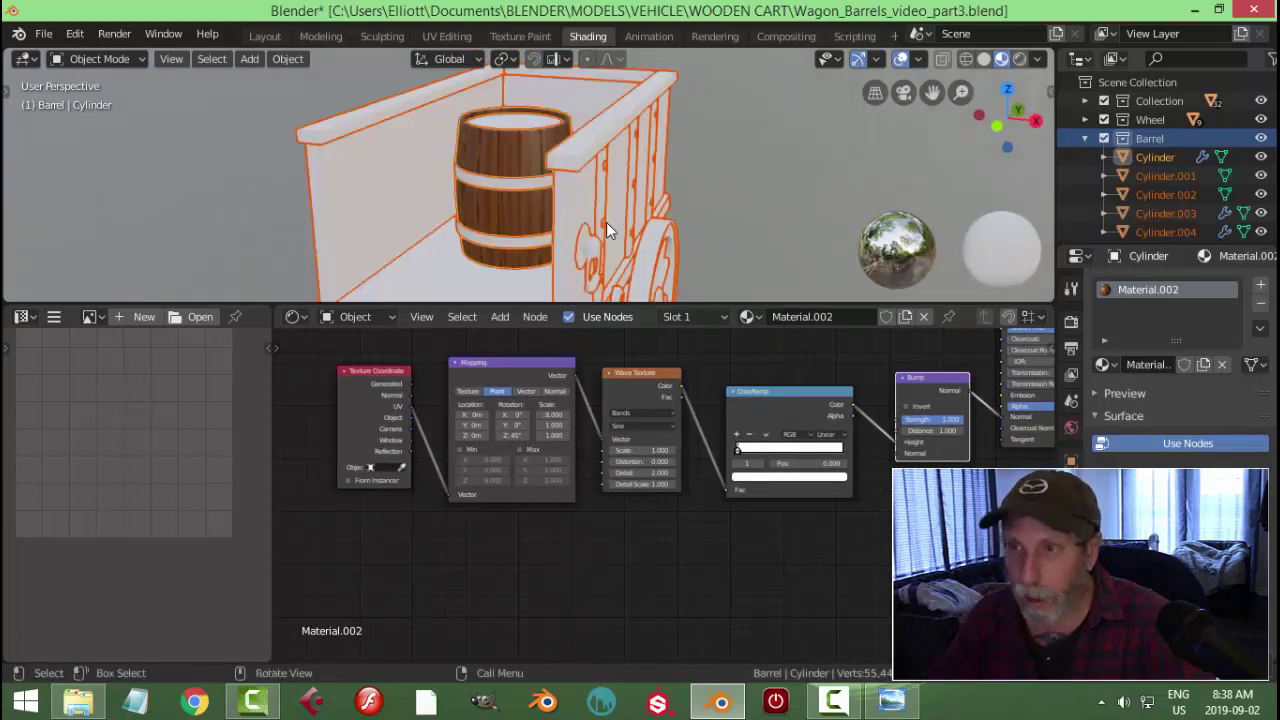
click(530, 121)
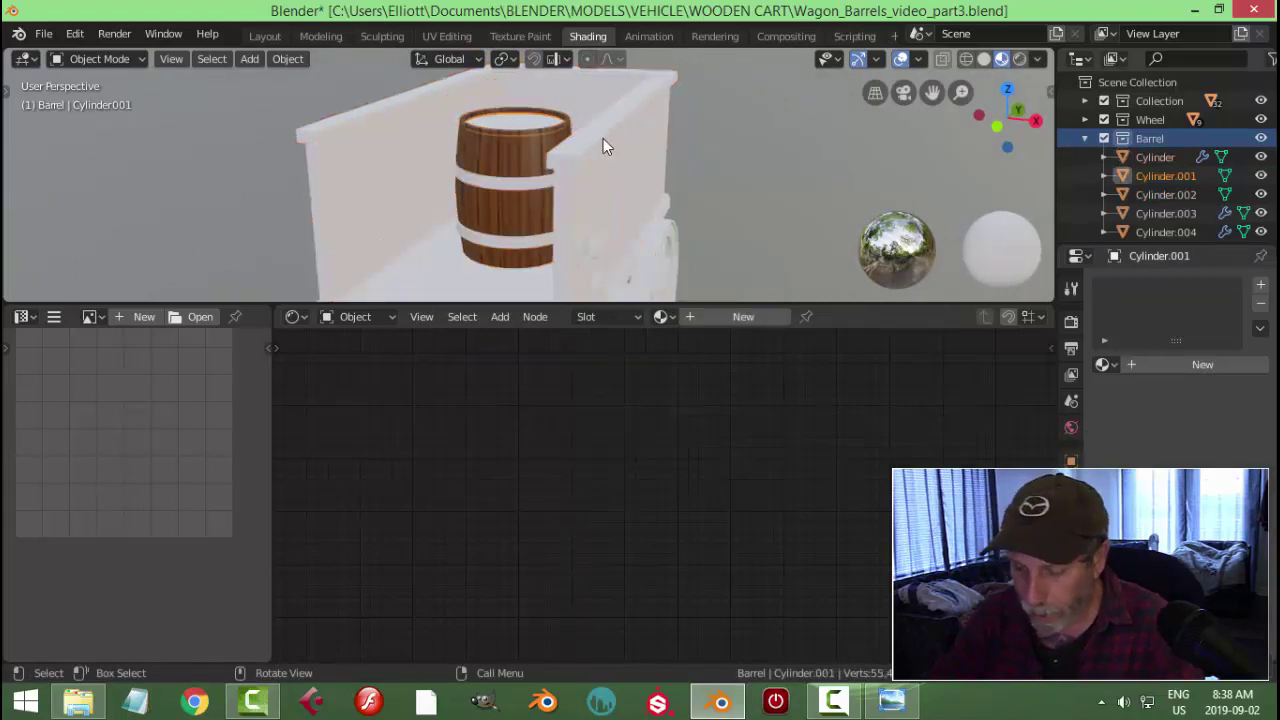
key(shift+h)
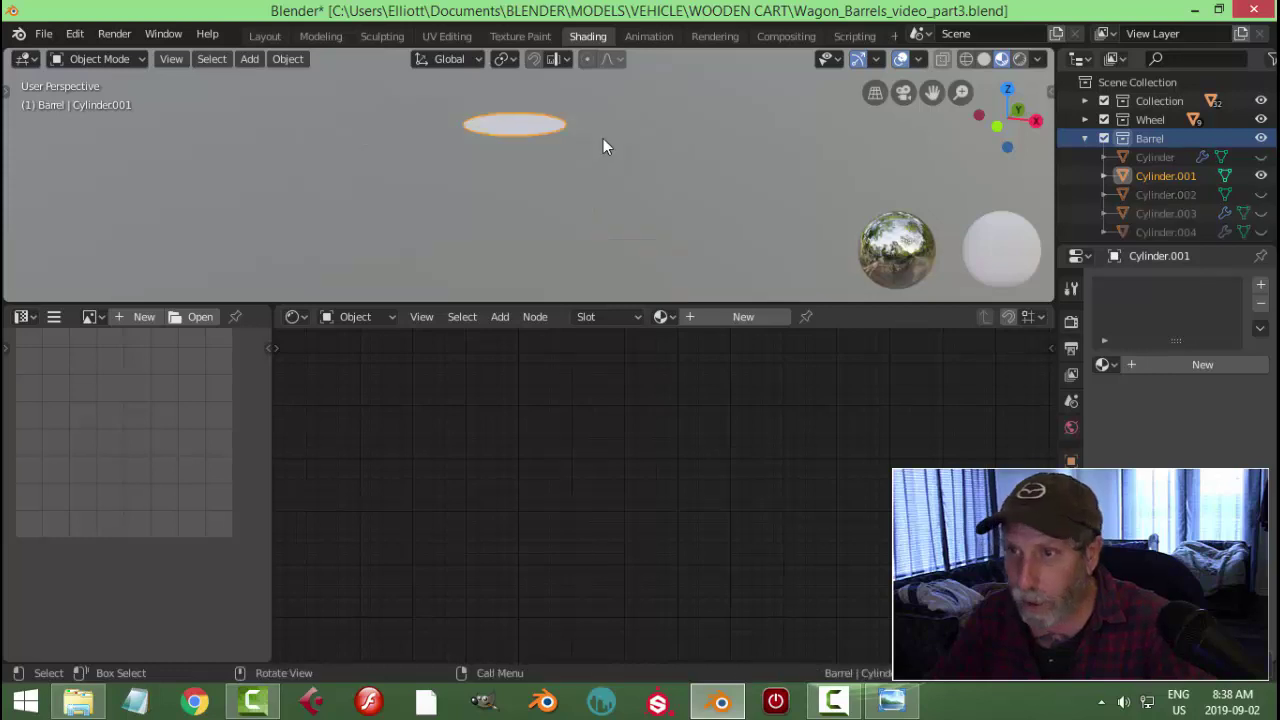
UV-map the barrel lid's mesh with Project From View, using the top orthographic view
key(KP_7)
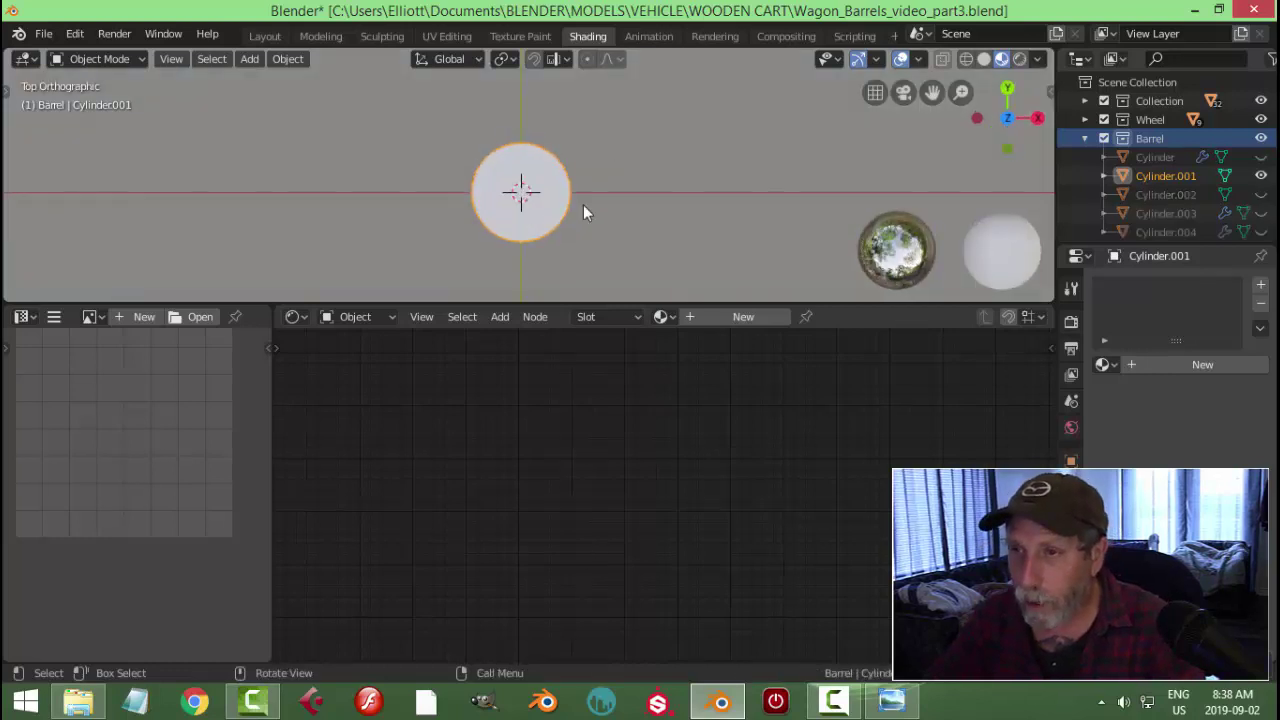
key(Tab)
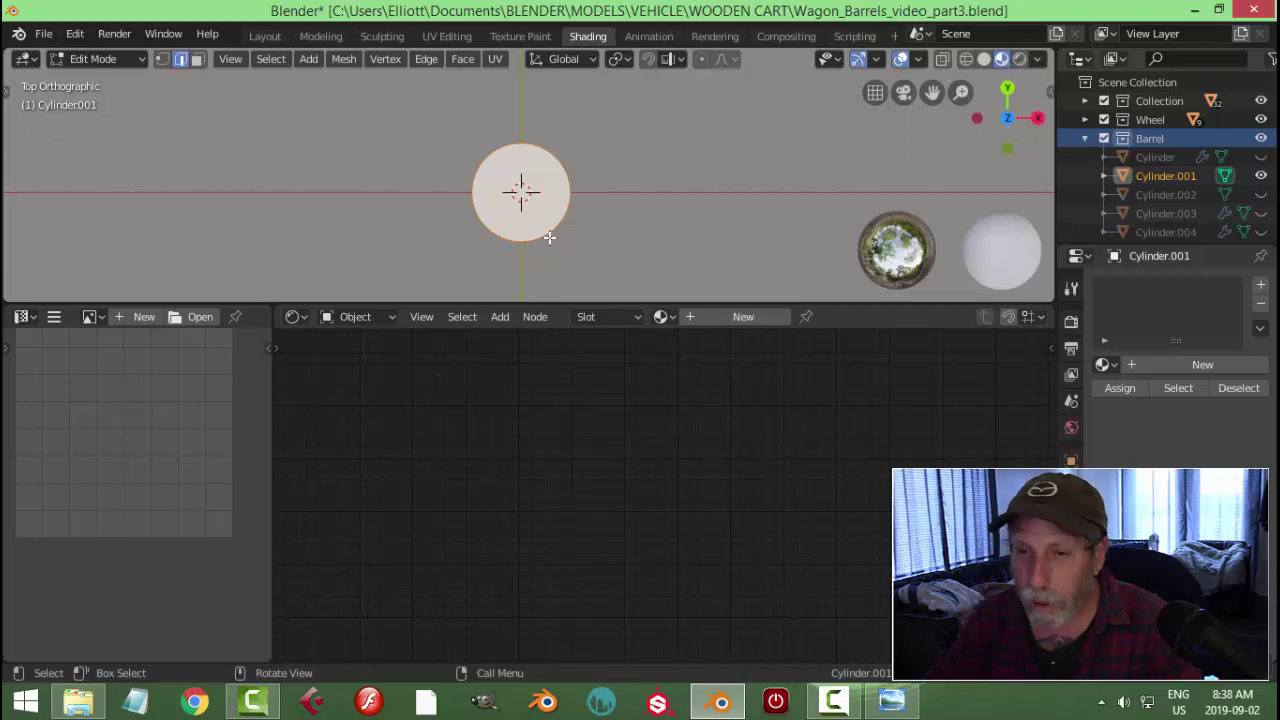
key(u)
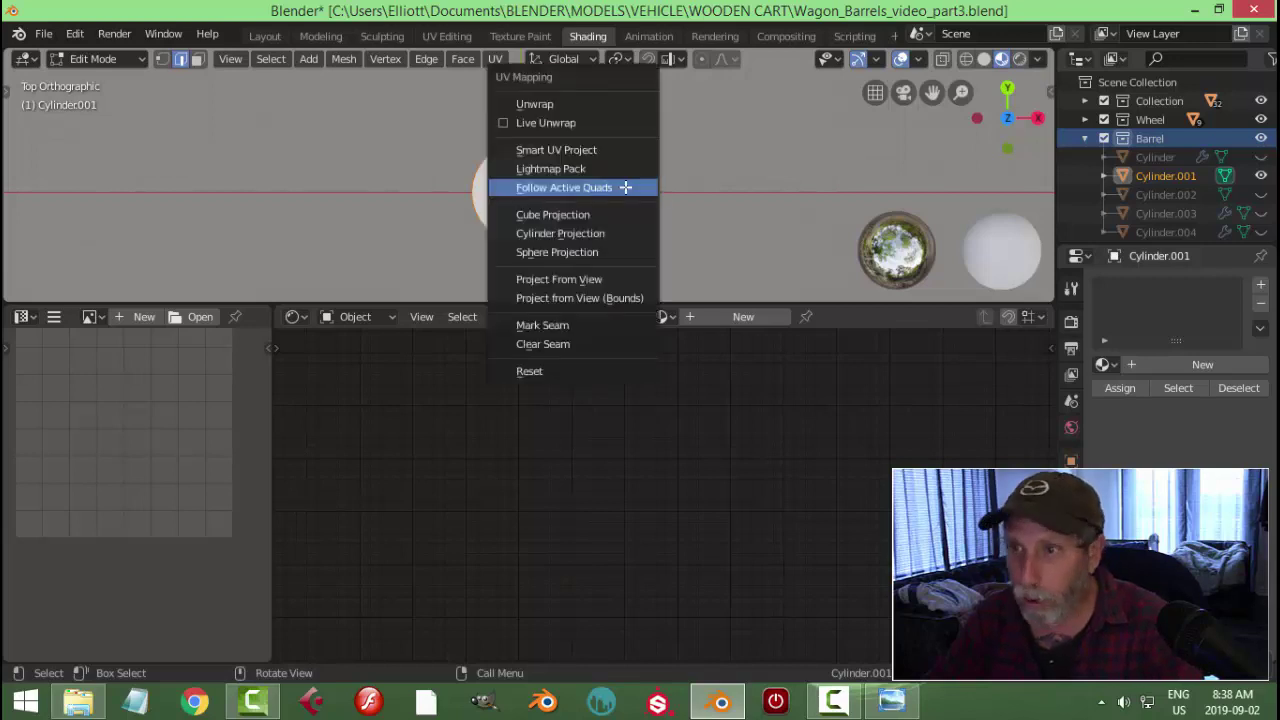
click(597, 279)
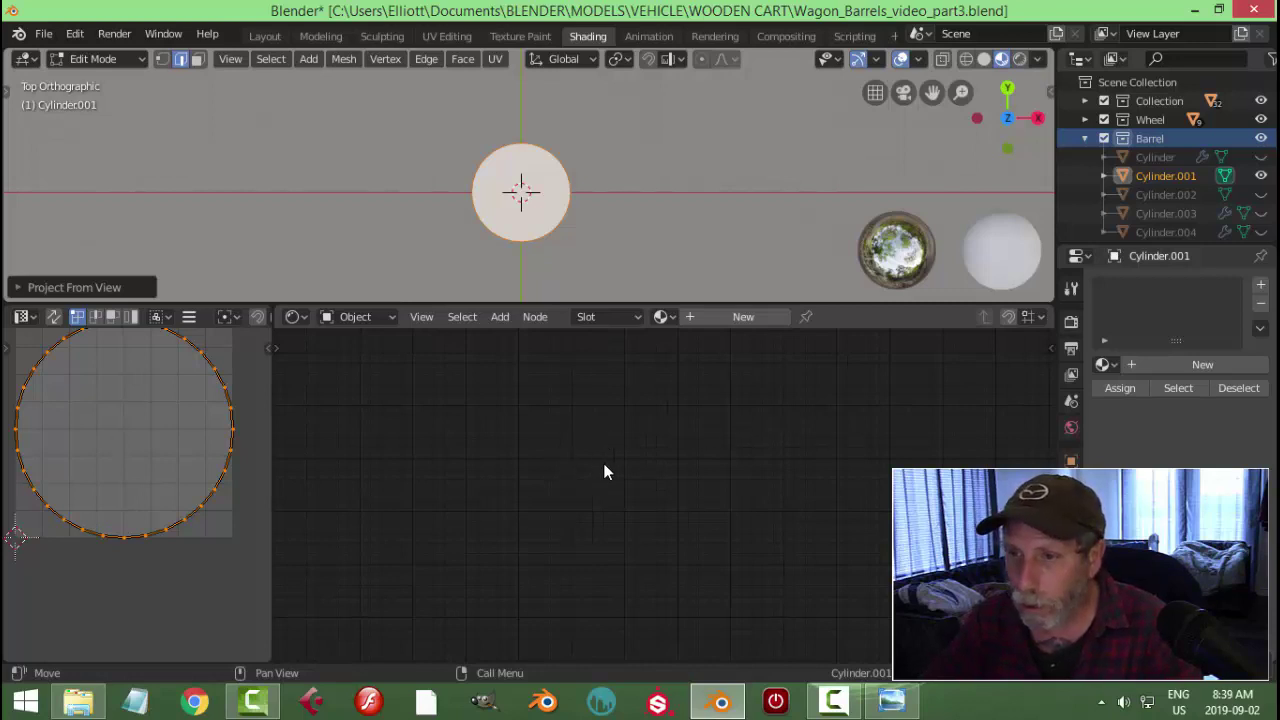
middle_drag(603, 280, 628, 120)
key(Tab)
Assign the existing Material.002 wood material to the barrel lid
shift+middle_drag(622, 189, 635, 215)
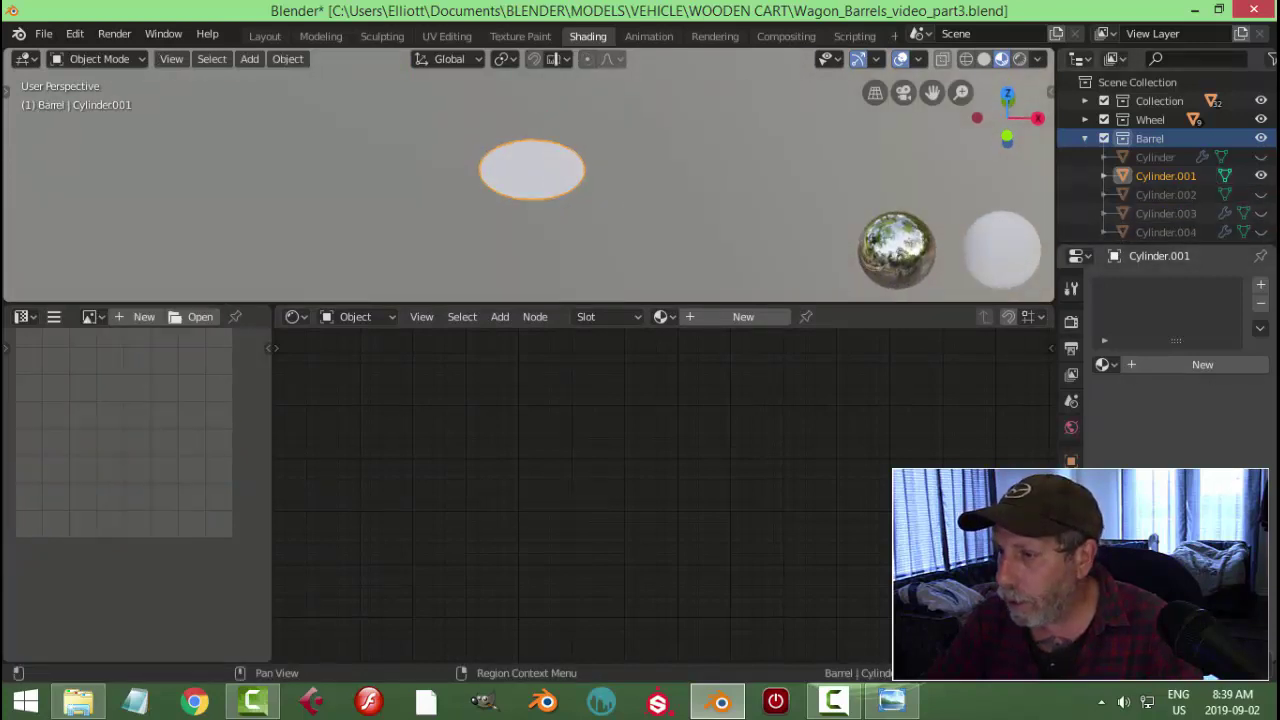
click(1104, 364)
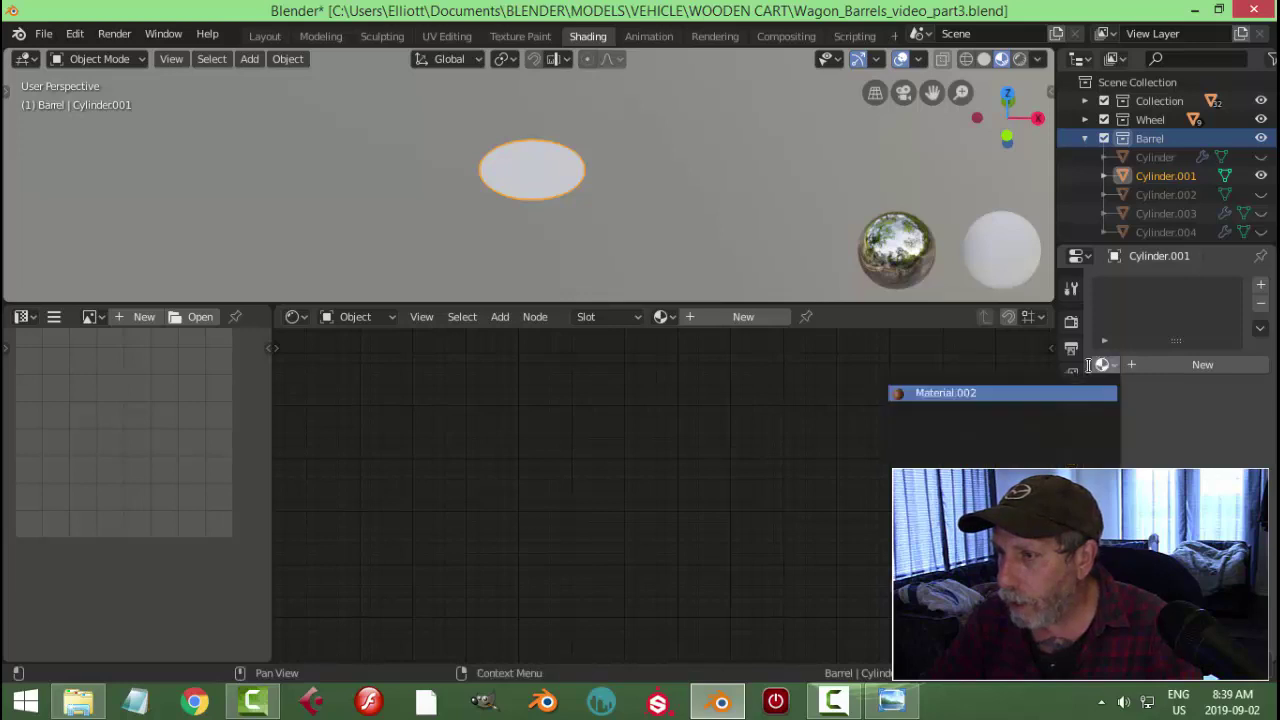
click(966, 393)
scroll(662, 216, up, 2)
middle_drag(662, 216, 634, 229)
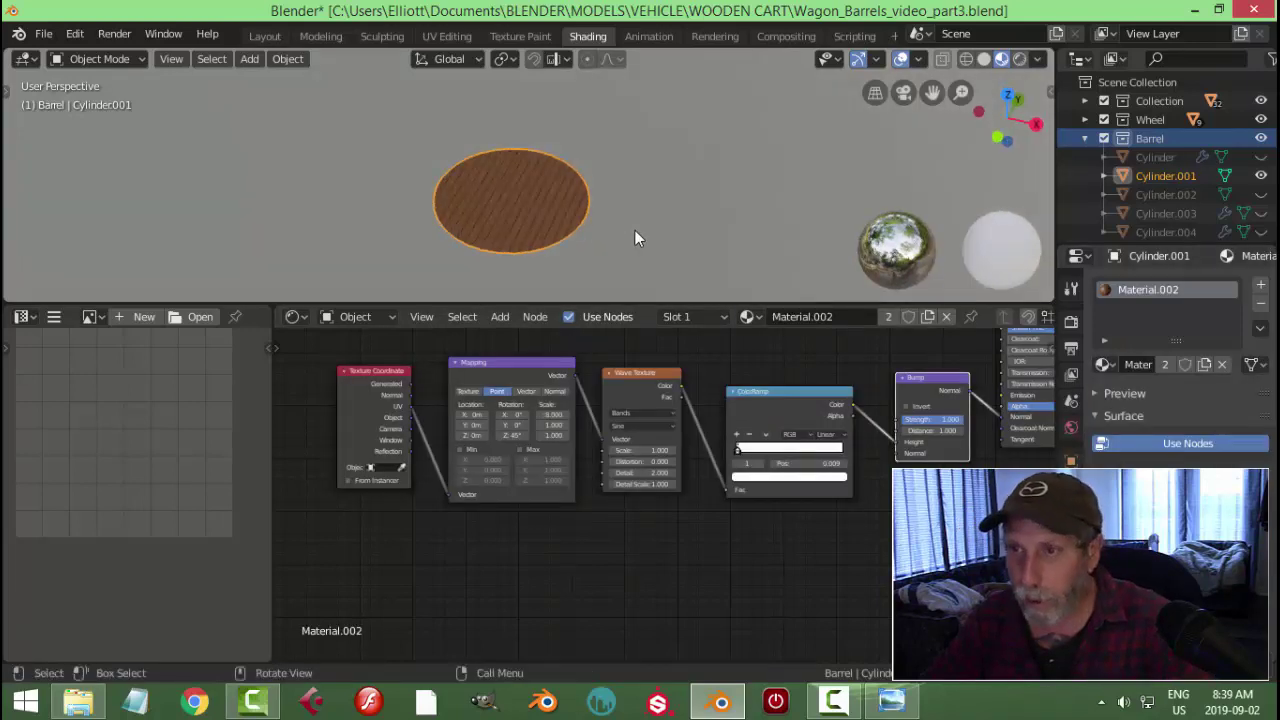
Bring back all hidden objects, select the Barrel collection's objects, and hide everything else
key(KP_Divide)
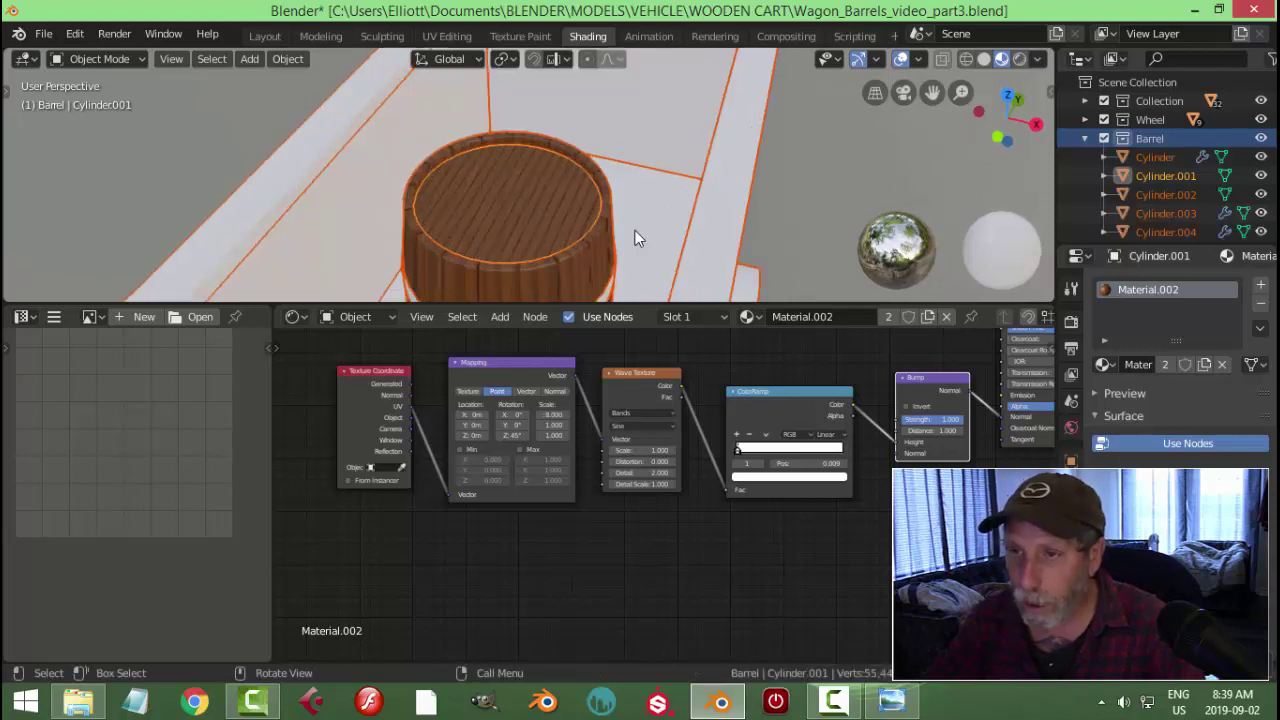
right_click(1150, 138)
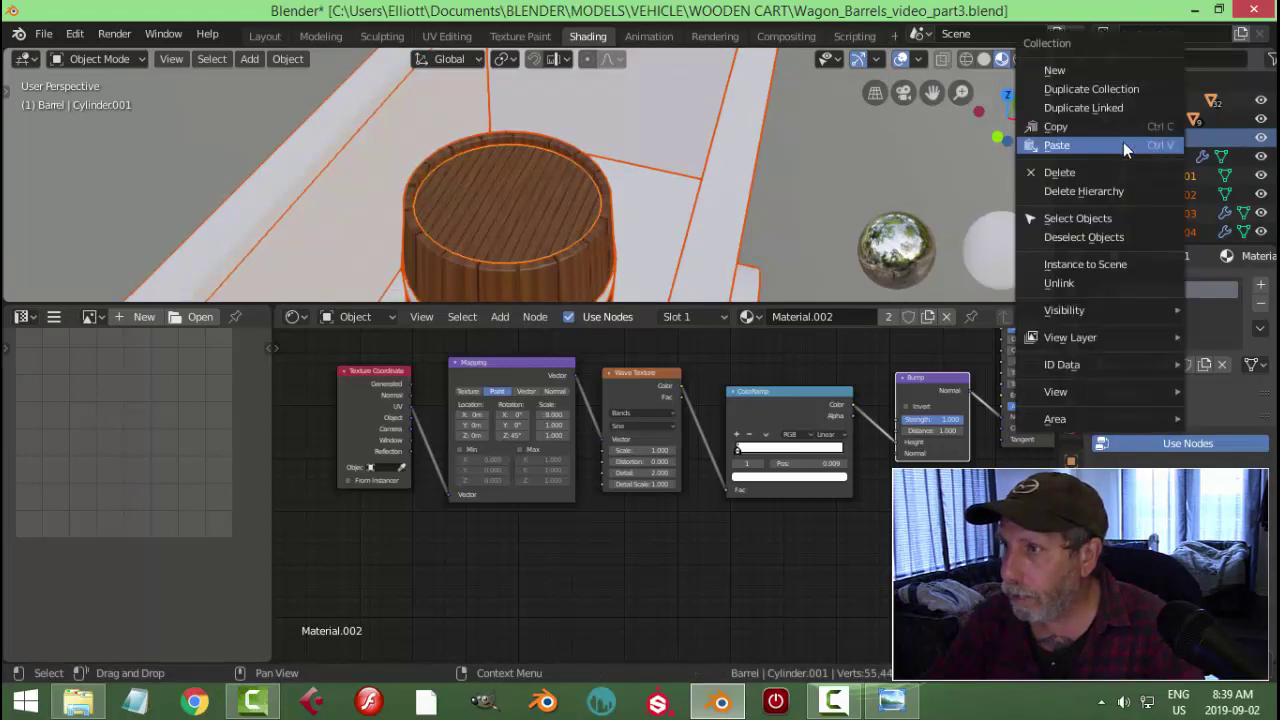
click(1086, 220)
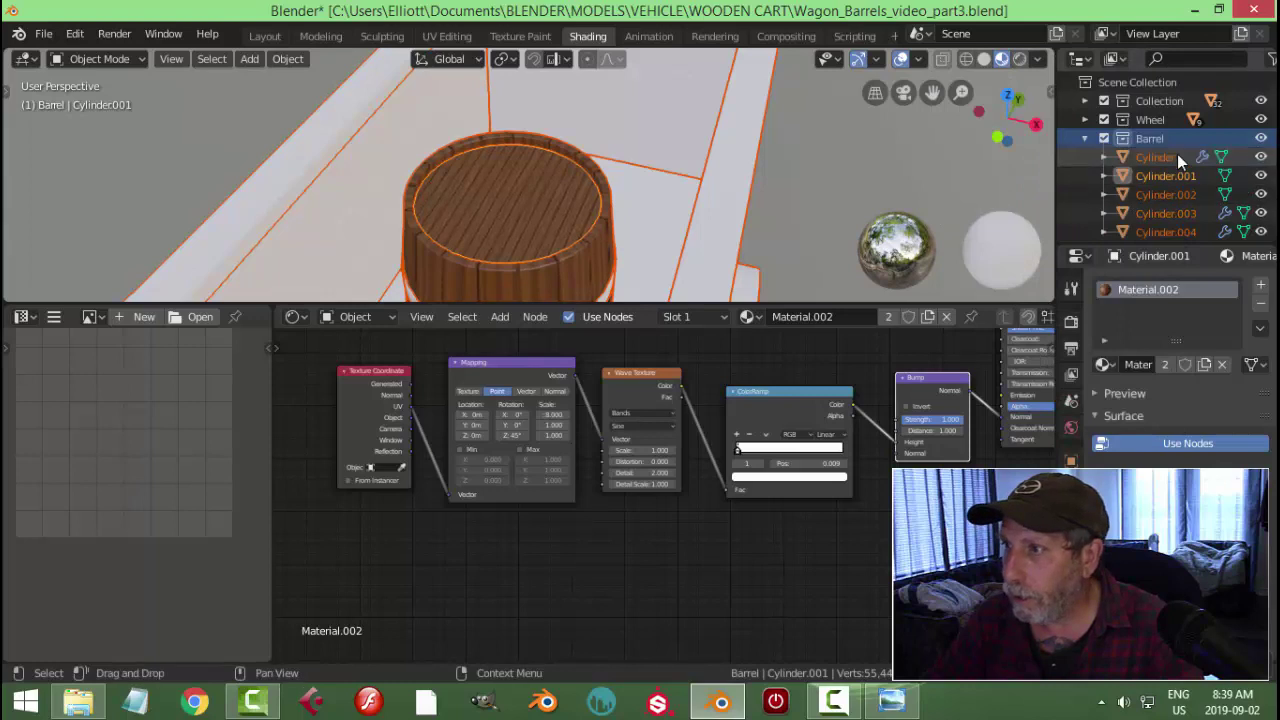
click(880, 184)
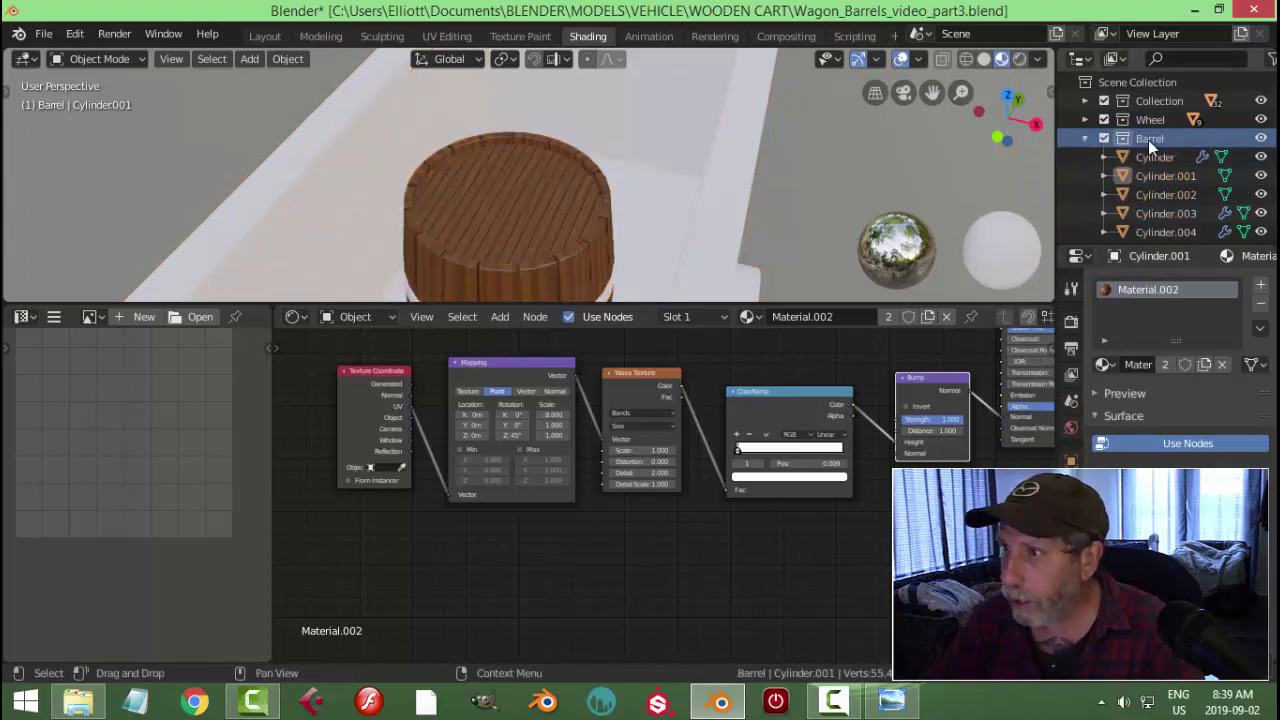
right_click(1148, 140)
click(1076, 218)
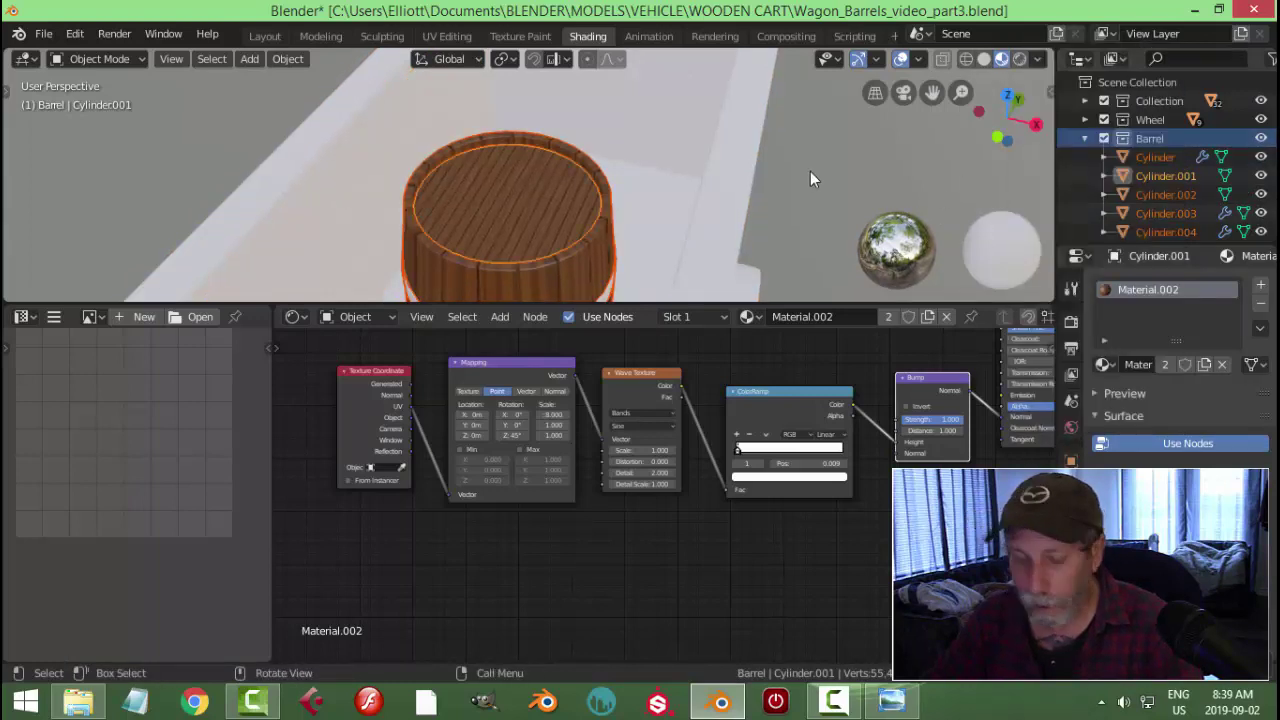
key(shift+h)
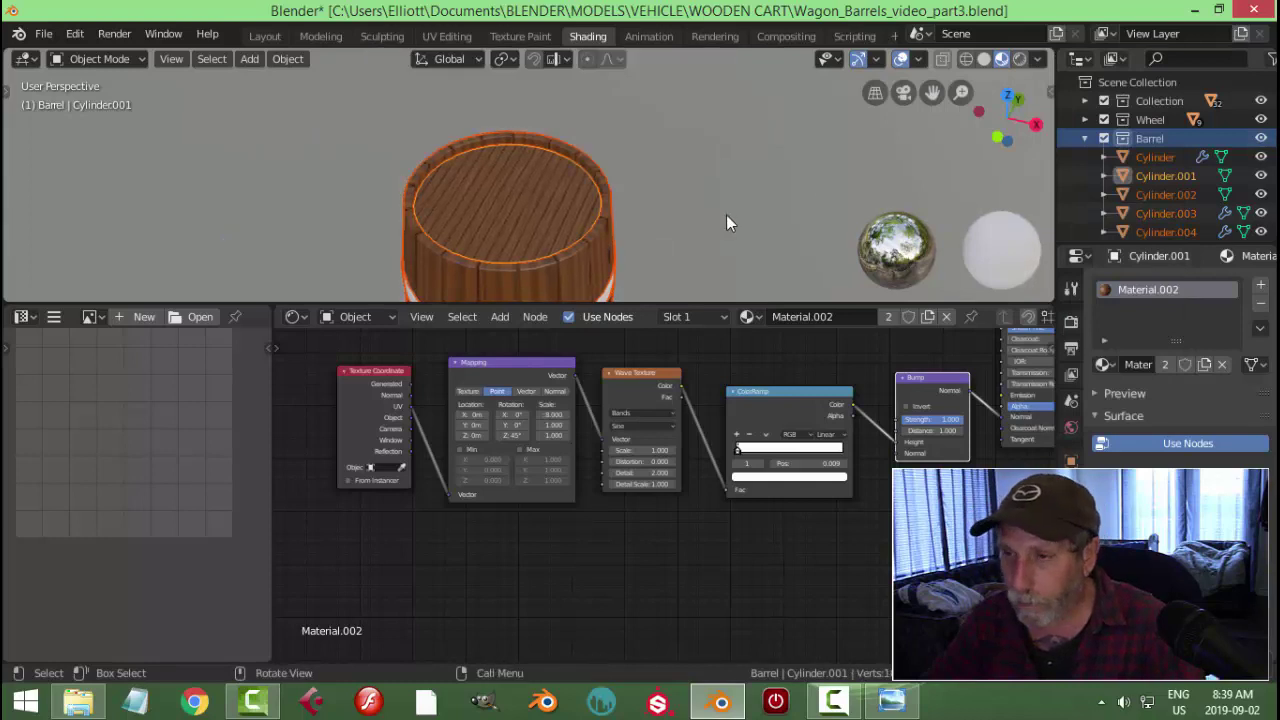
Deselect everything, inspect the textured barrel, and make the lid's wood material a separate single-user copy
scroll(628, 240, down, 1)
middle_drag(628, 240, 664, 178)
scroll(671, 207, up, 3)
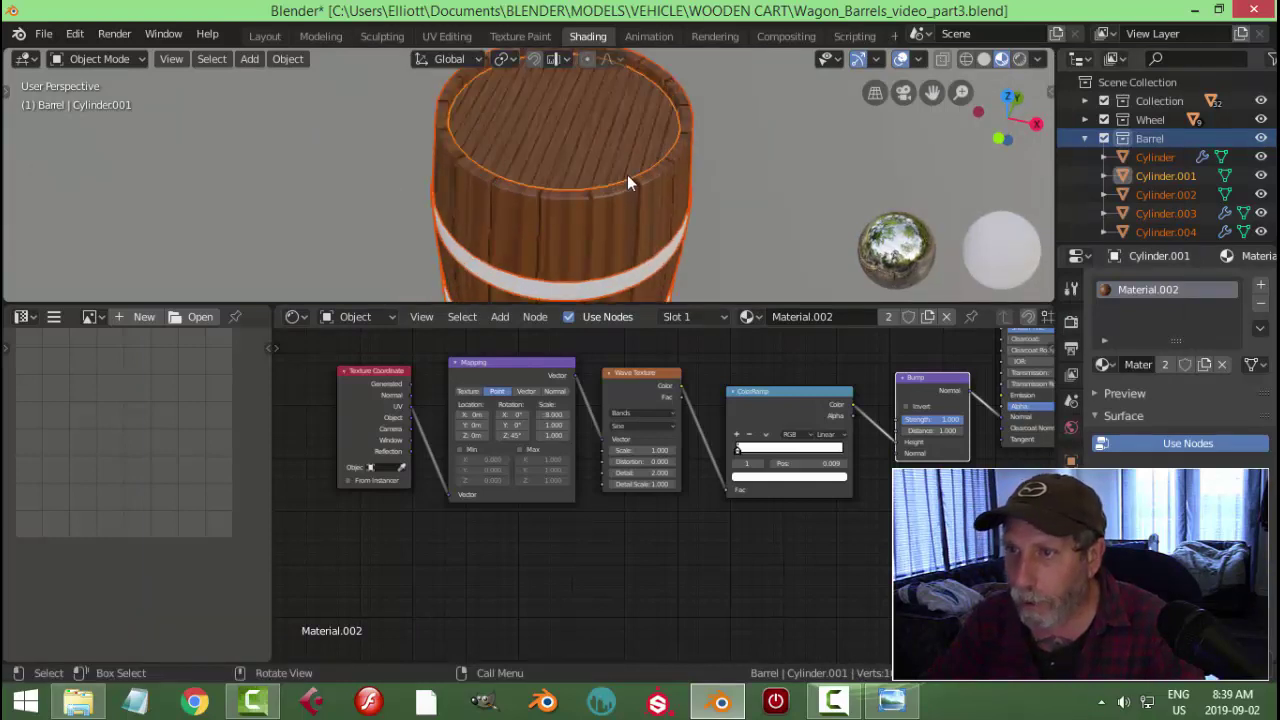
key(alt+a)
middle_drag(628, 188, 557, 168)
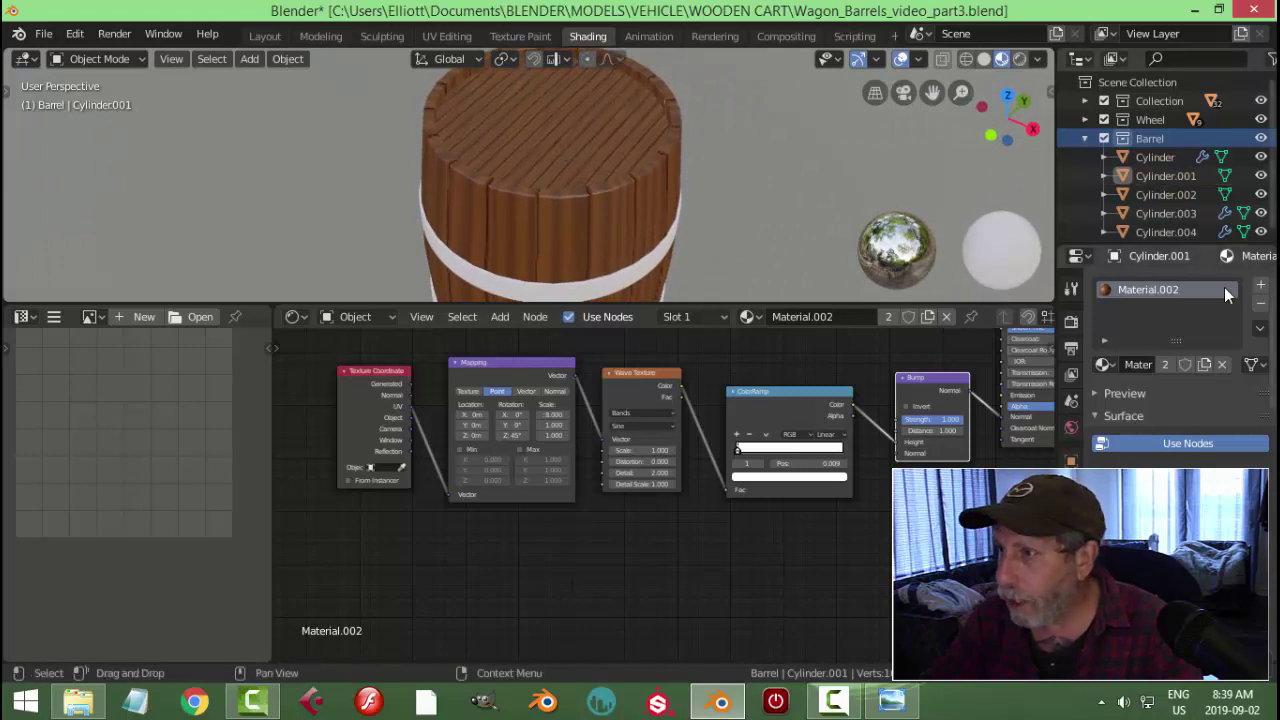
click(1166, 363)
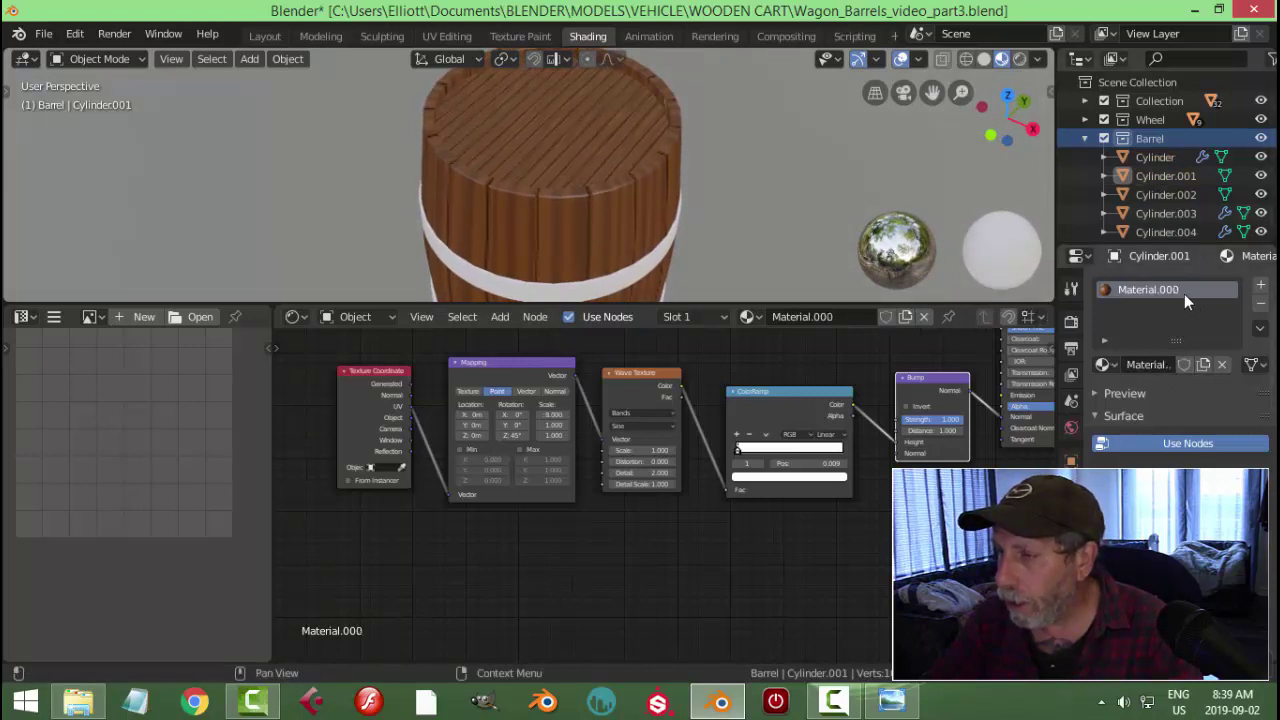
Rename the barrel lid's wood material to WoodTop
double_click(1218, 289)
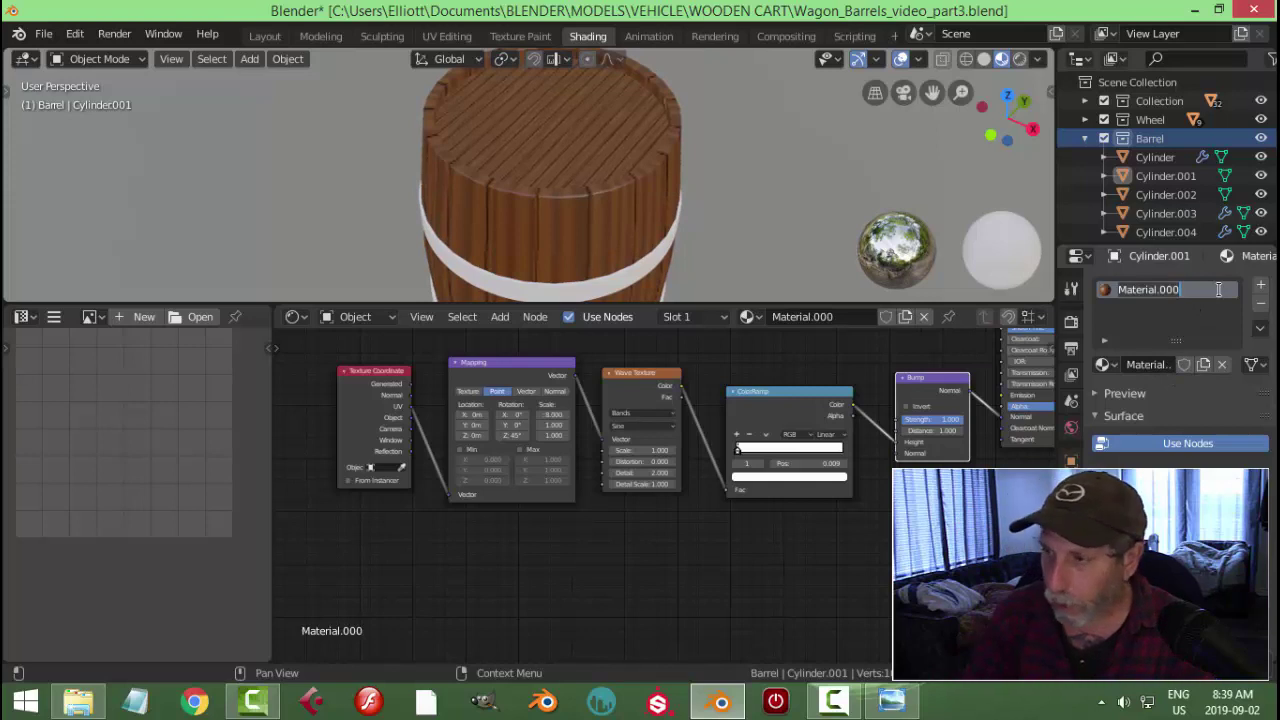
text(WoodTo)
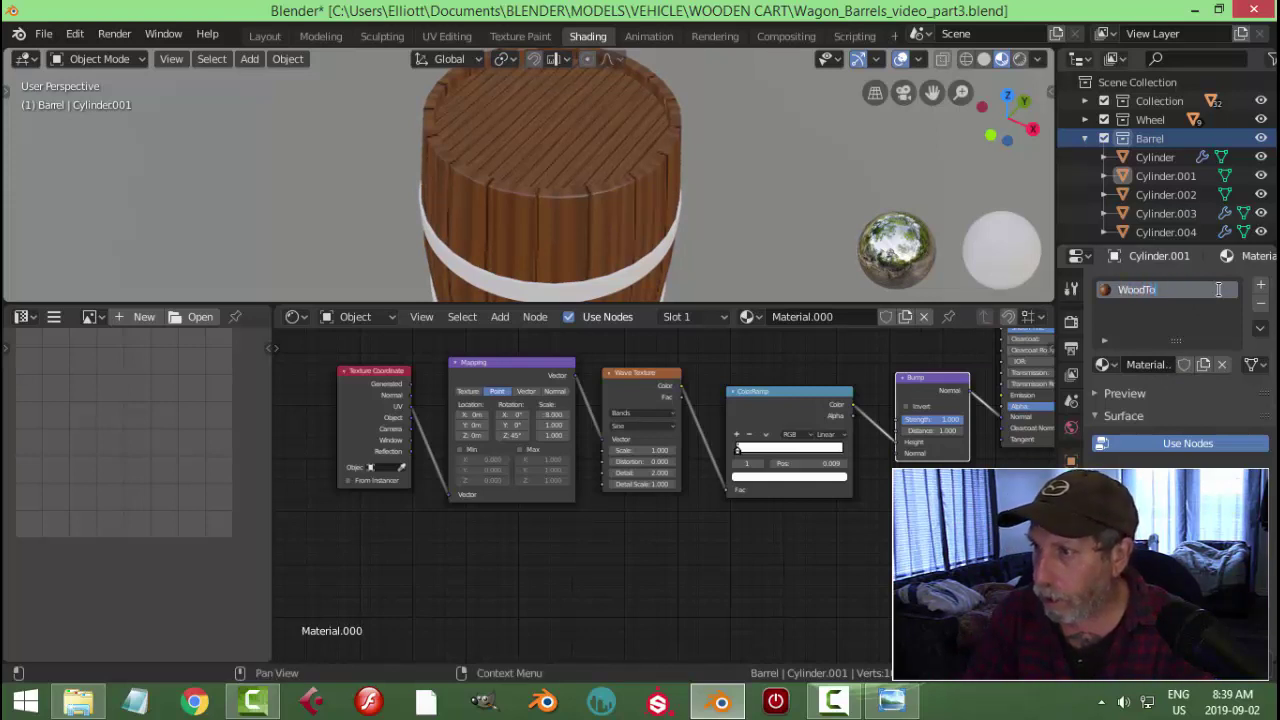
text(p)
key(Return)
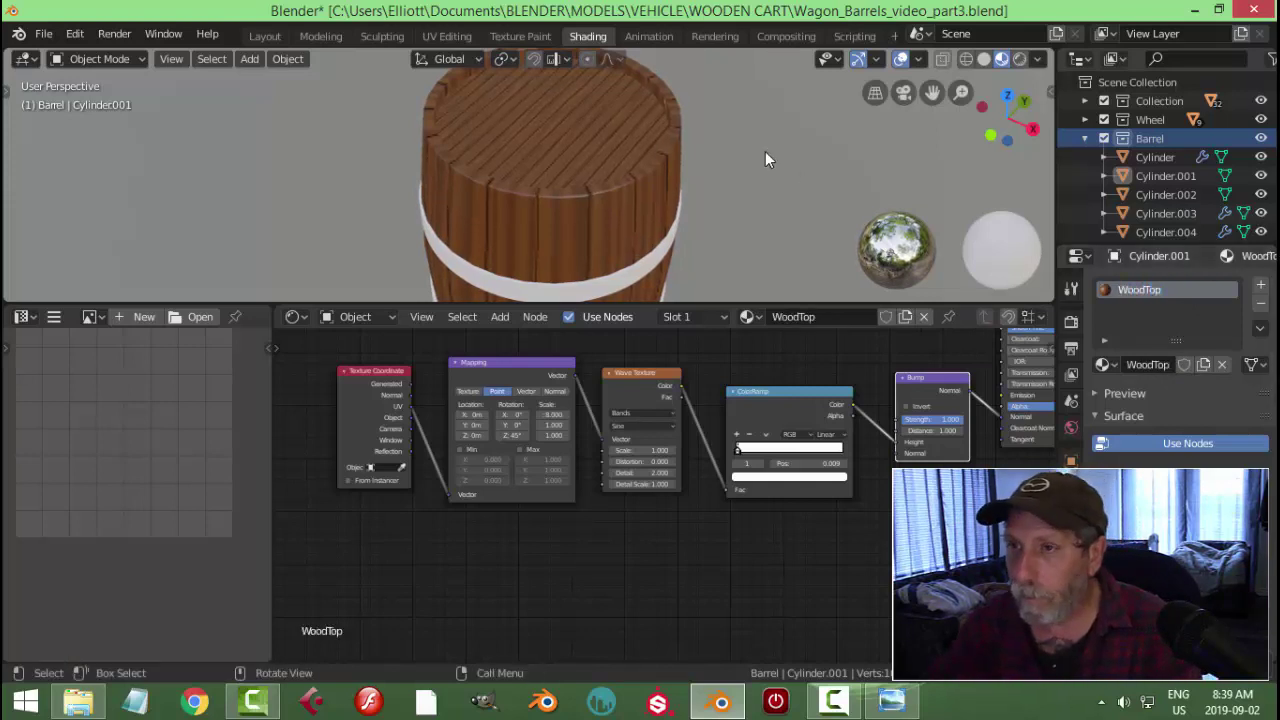
Select the barrel's body and rename its wood material to WoodBarrel
click(594, 131)
click(586, 216)
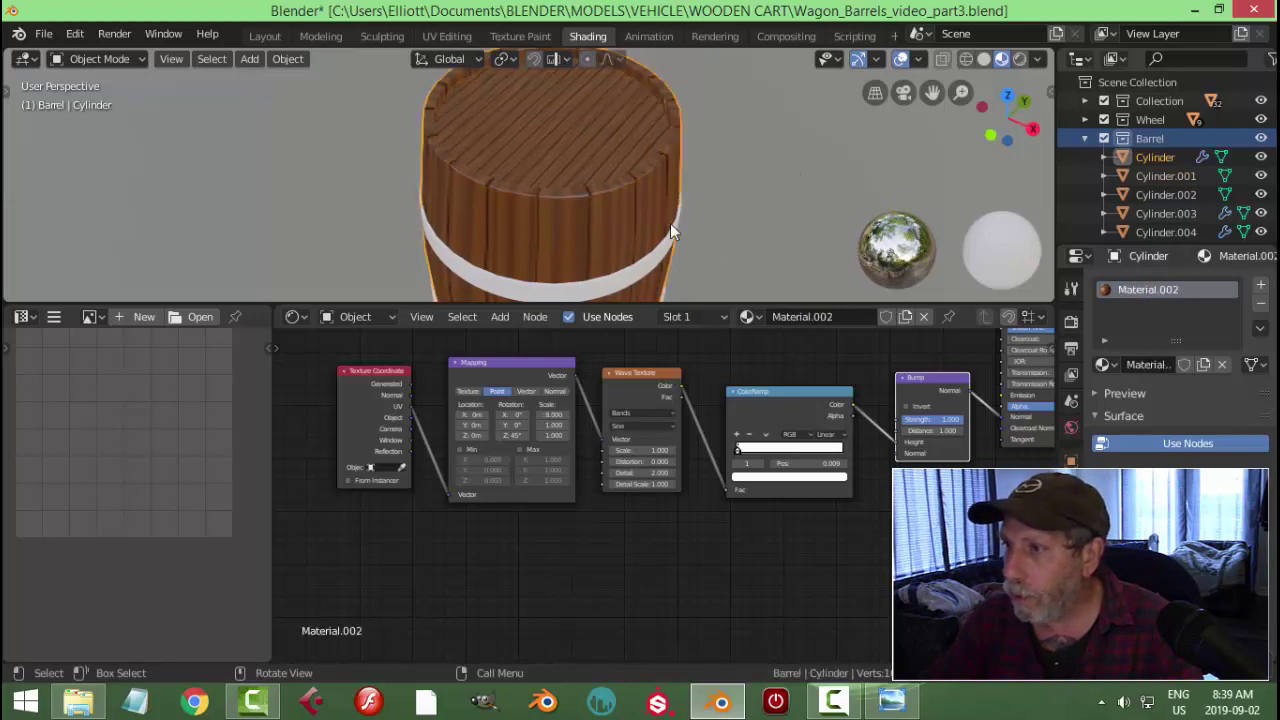
double_click(1167, 289)
text(WoodBa)
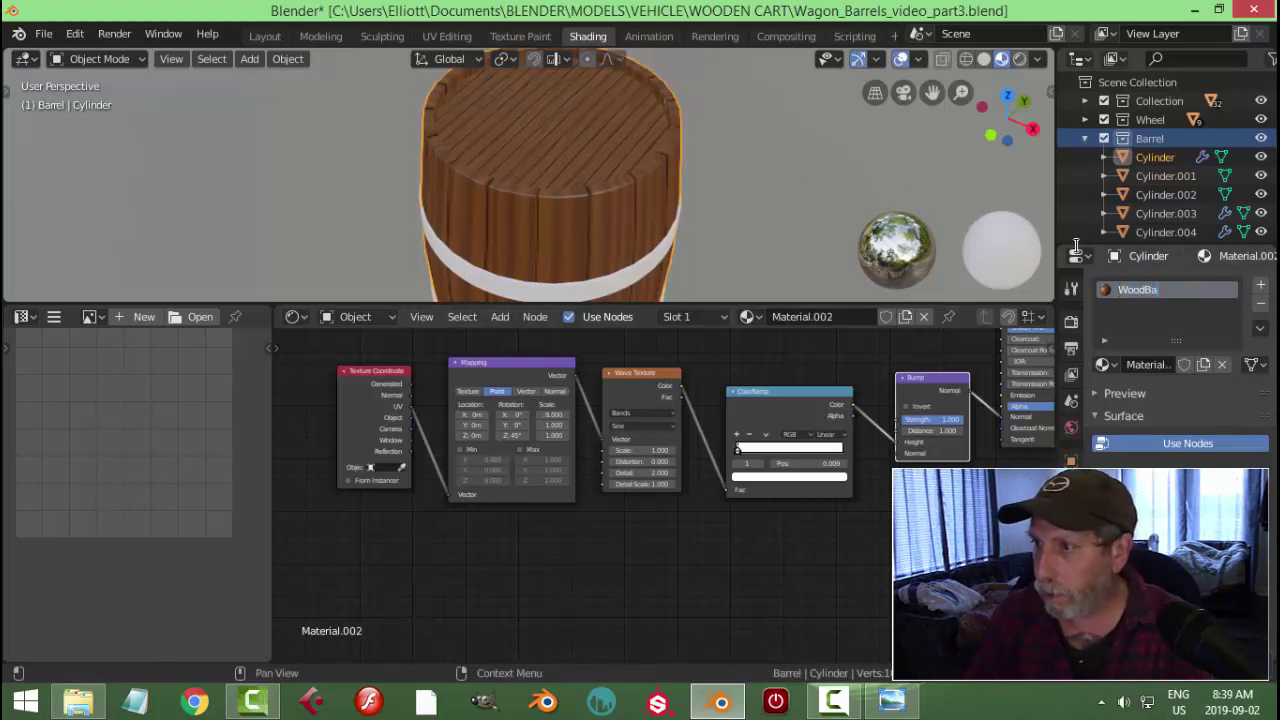
text(rrel)
key(Return)
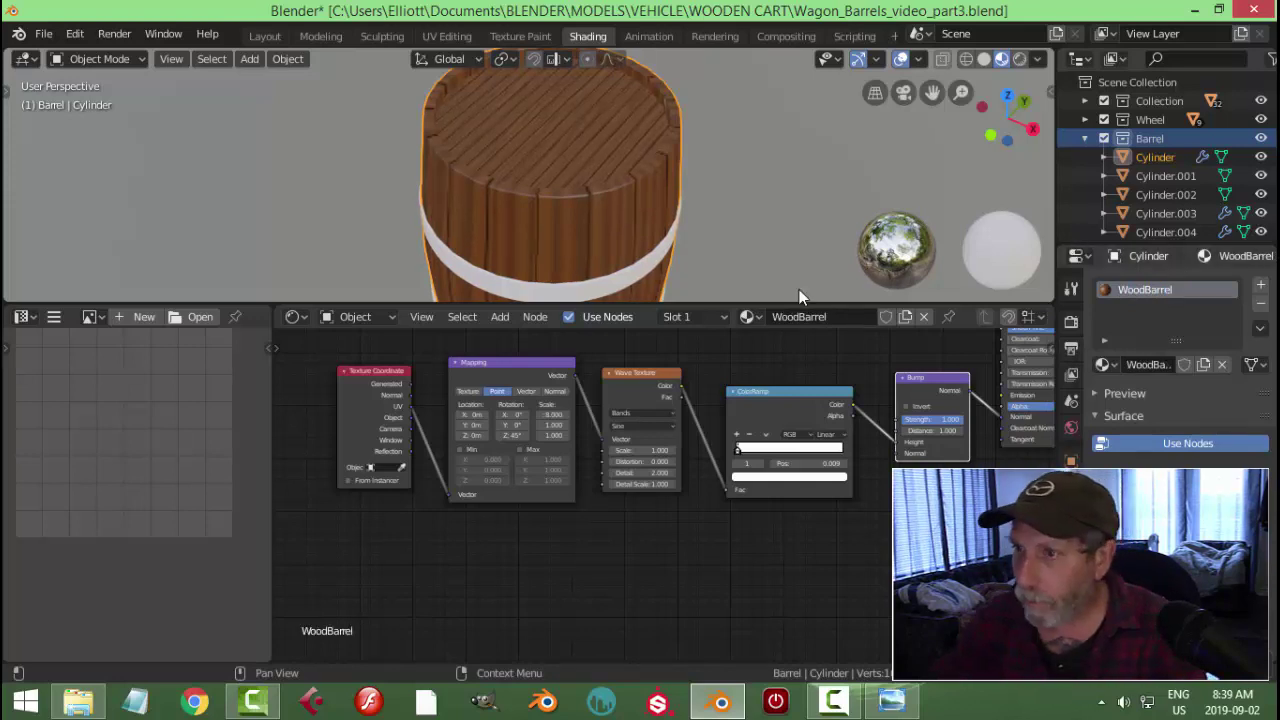
Set the Wave Texture scale in the lid's WoodTop material to -0.300 for wider planks
click(530, 127)
scroll(647, 440, up, 5)
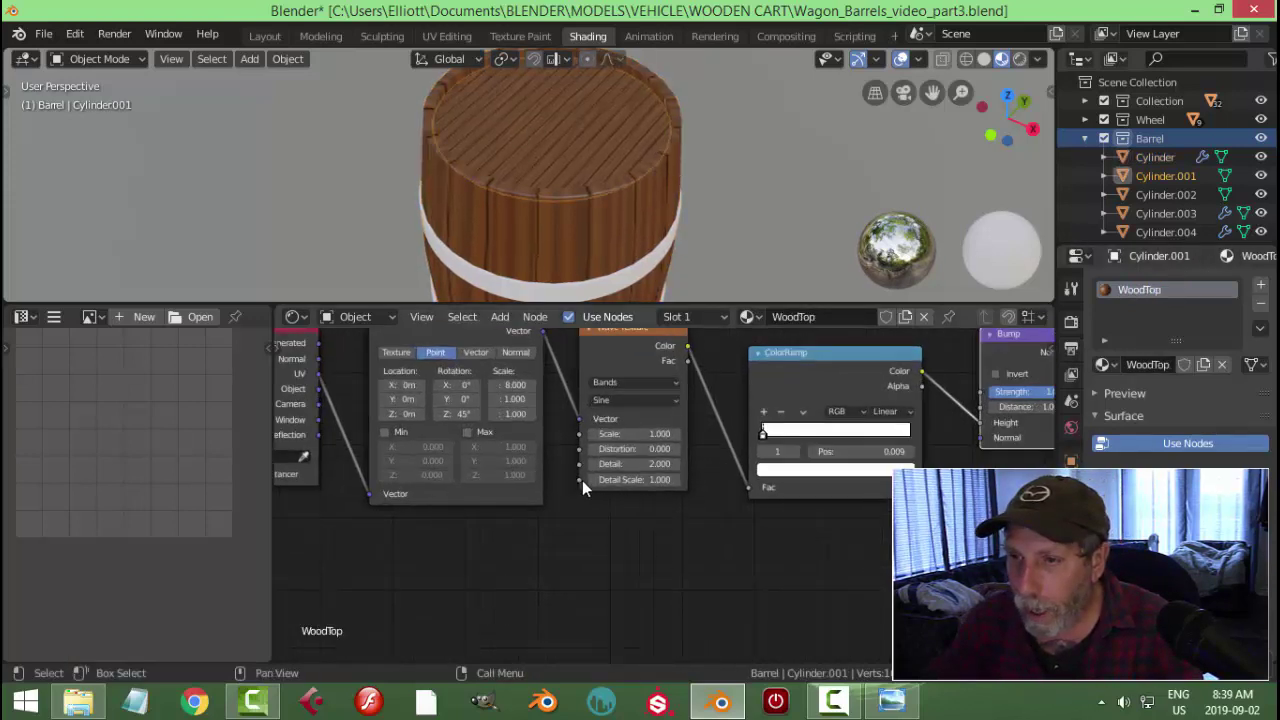
drag(623, 429, 403, 429)
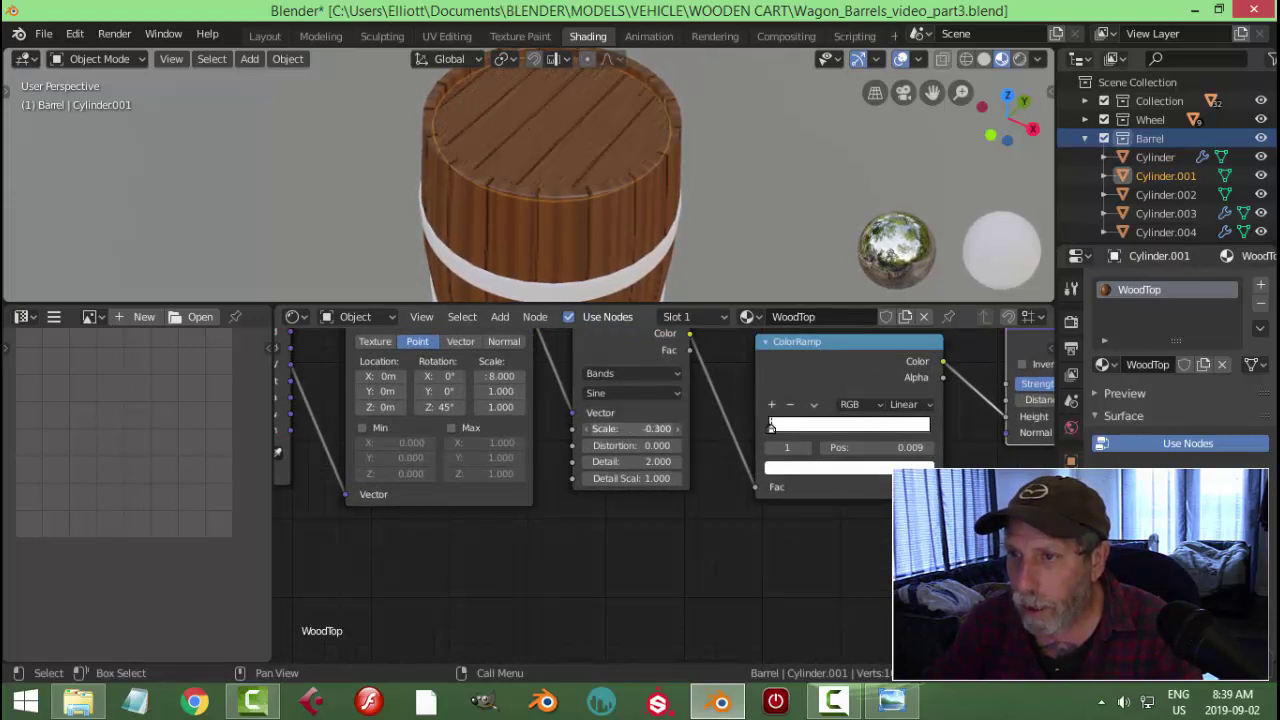
Assign the WoodTop material to the barrel's bottom cap and save the file
middle_drag(763, 180, 716, 260)
click(587, 258)
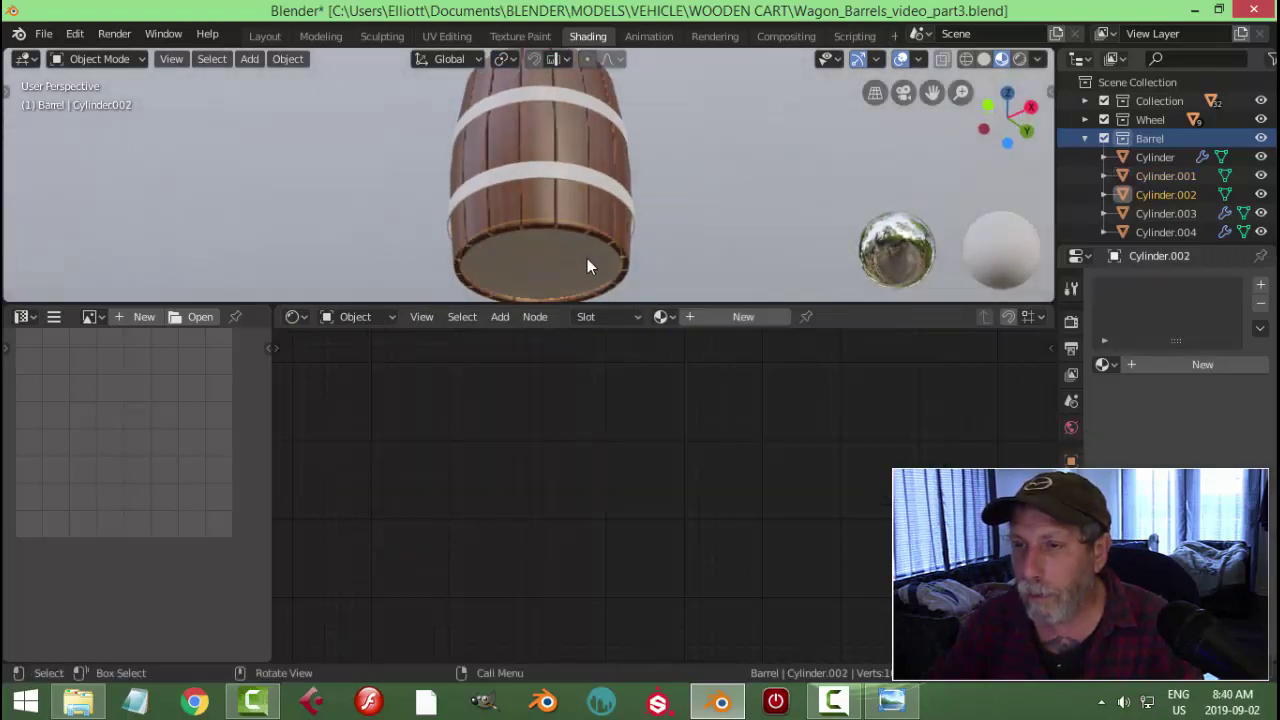
click(1106, 365)
click(997, 409)
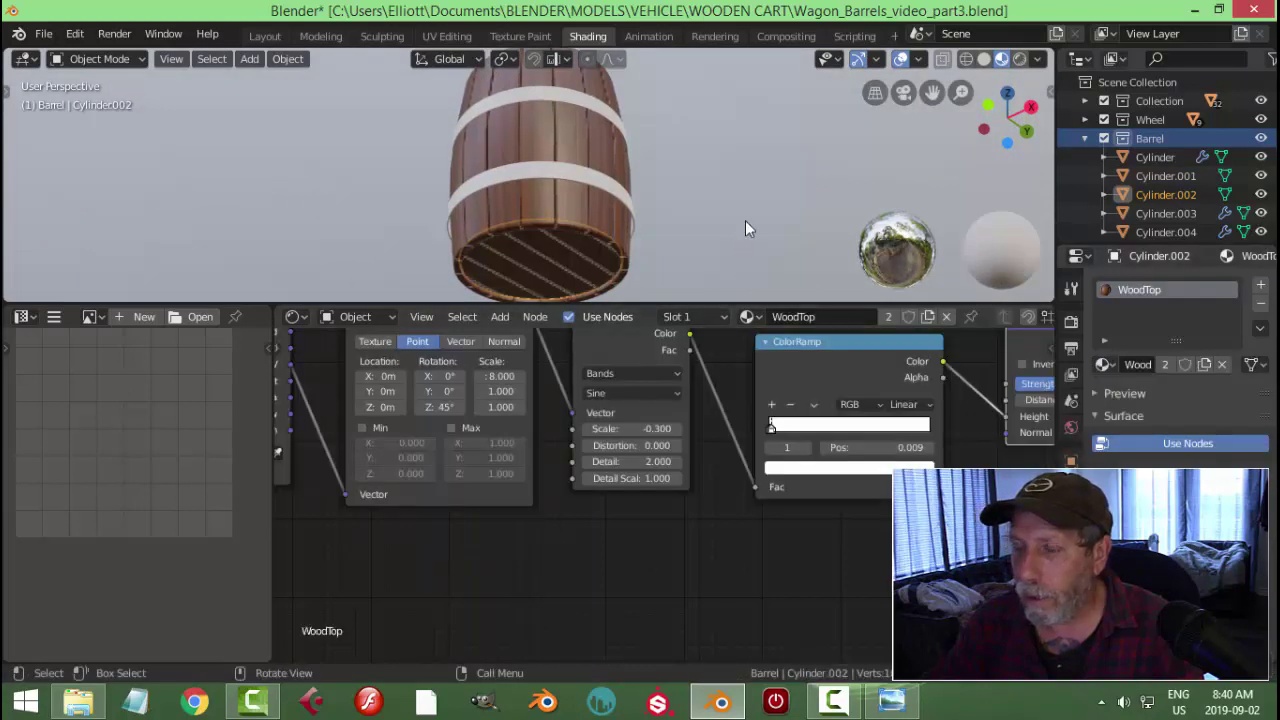
key(space)
middle_drag(680, 209, 640, 228)
key(ctrl+s)
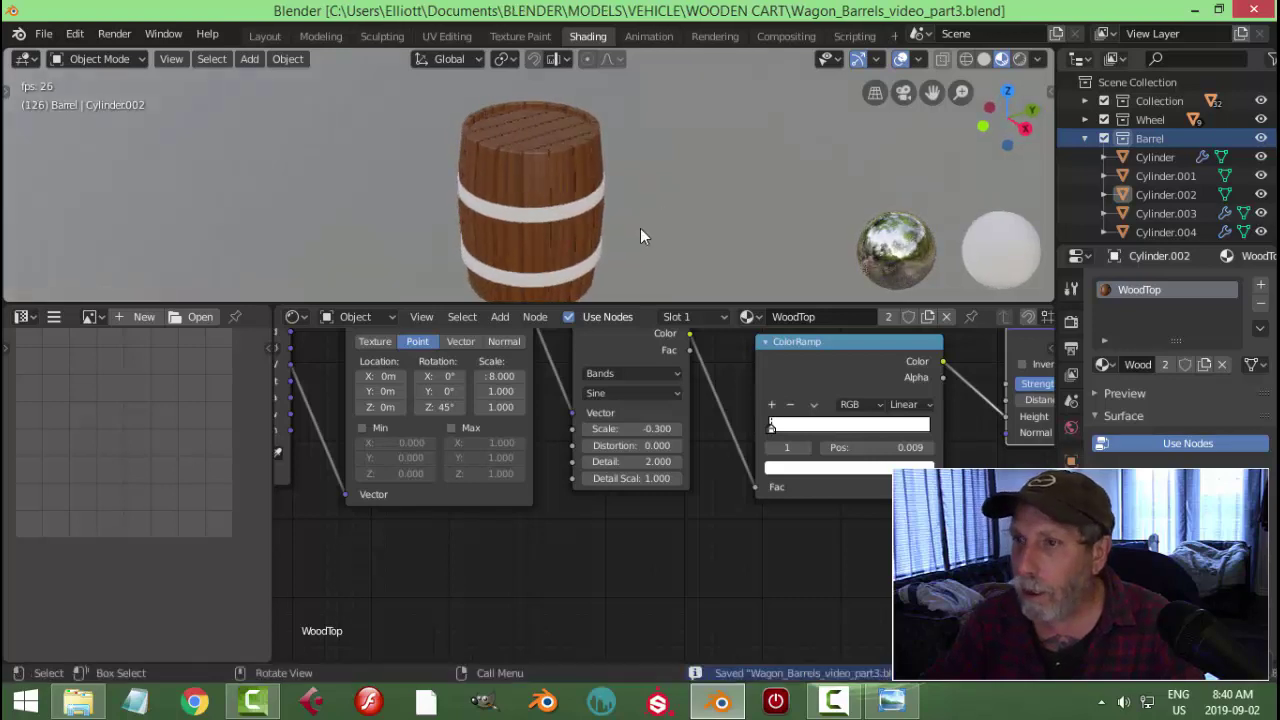
Create a new material for the barrel's upper hoop with Metallic 1.000 and a dark grey base color of value 0.243
click(576, 211)
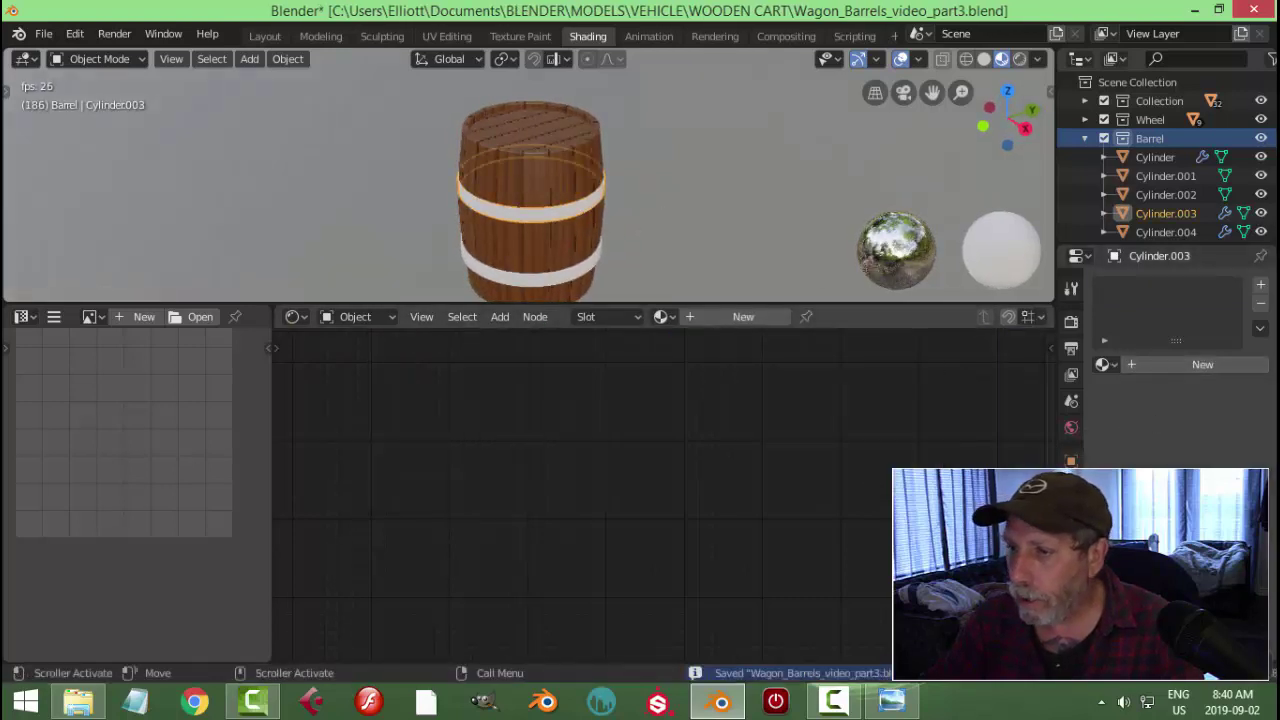
click(1177, 370)
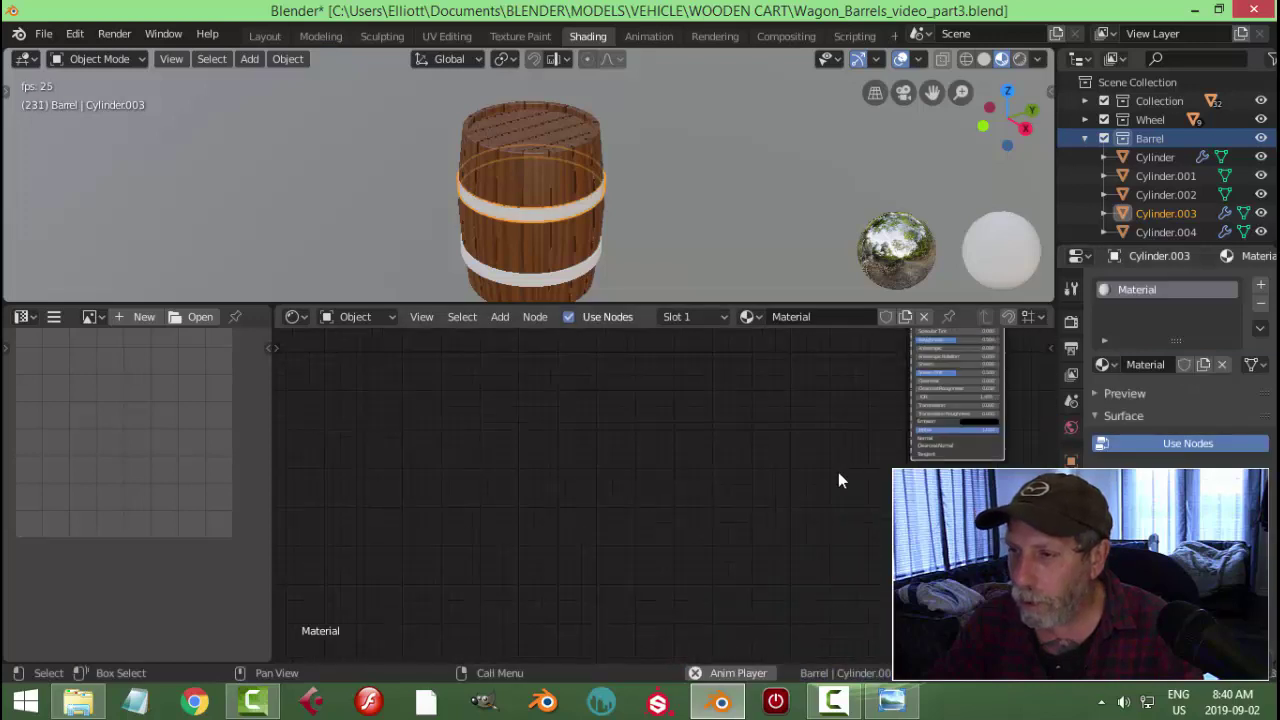
middle_drag(838, 472, 780, 507)
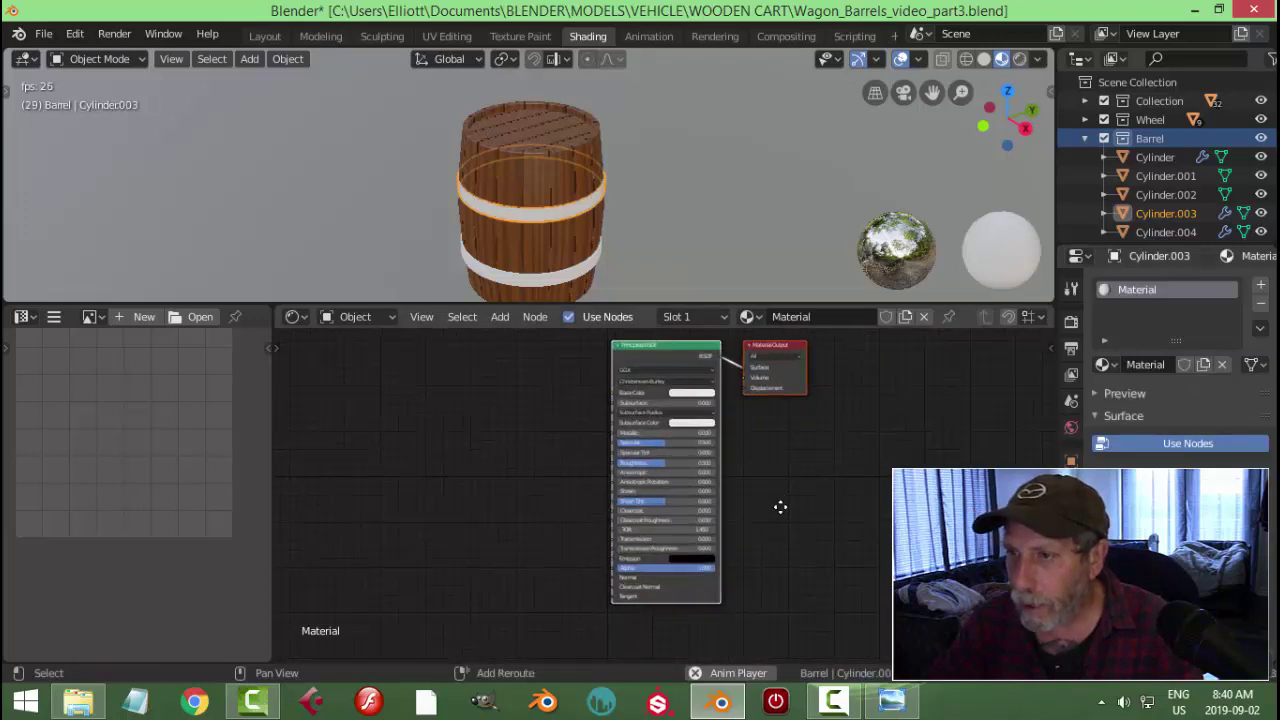
scroll(737, 481, up, 4)
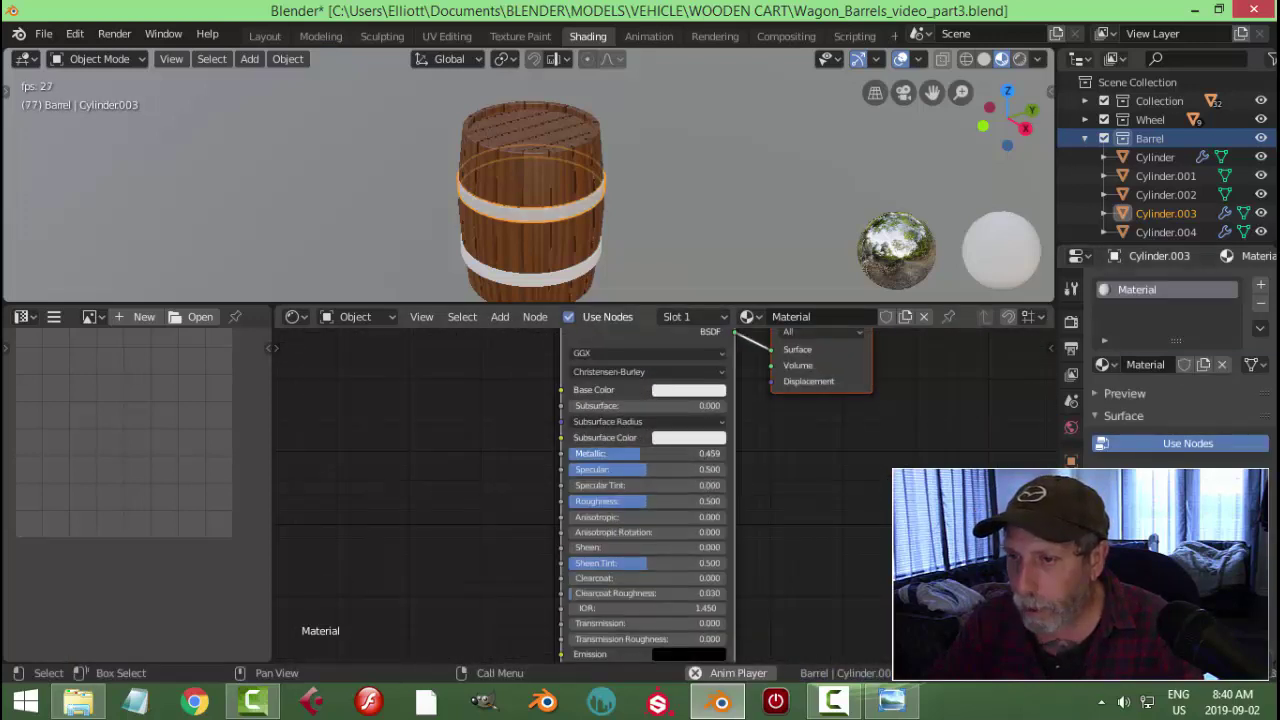
drag(608, 453, 700, 453)
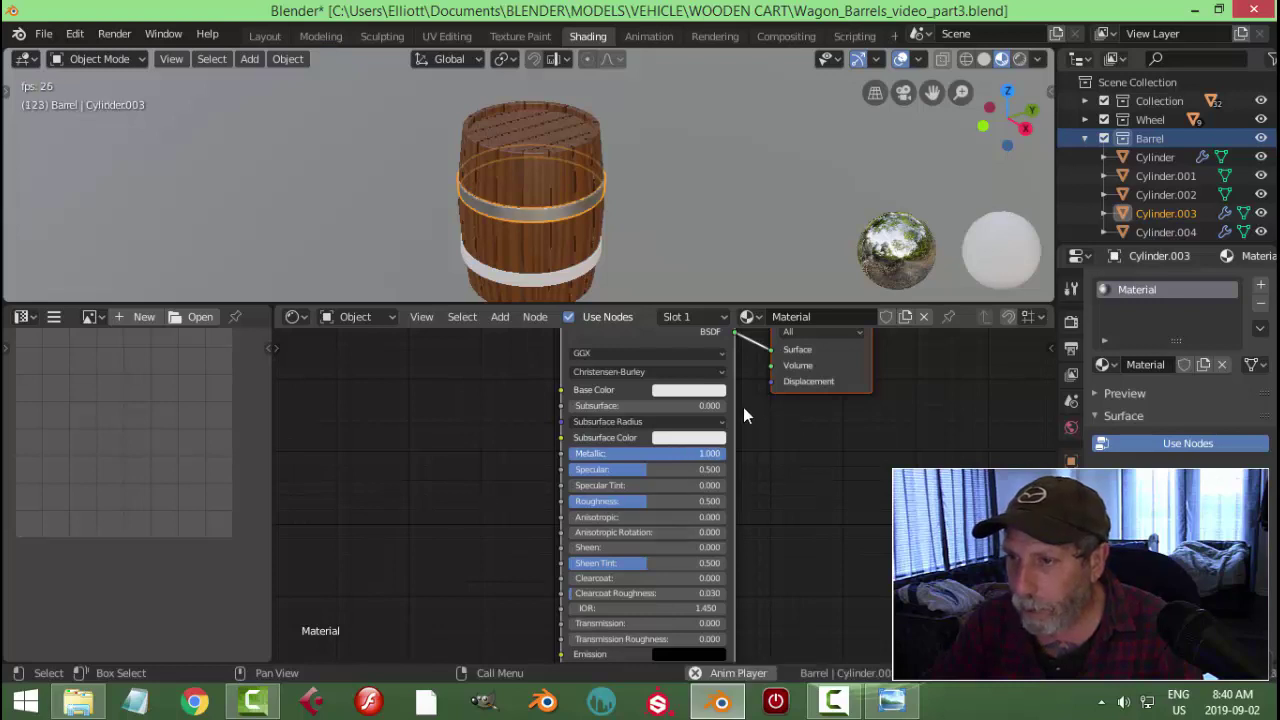
click(702, 392)
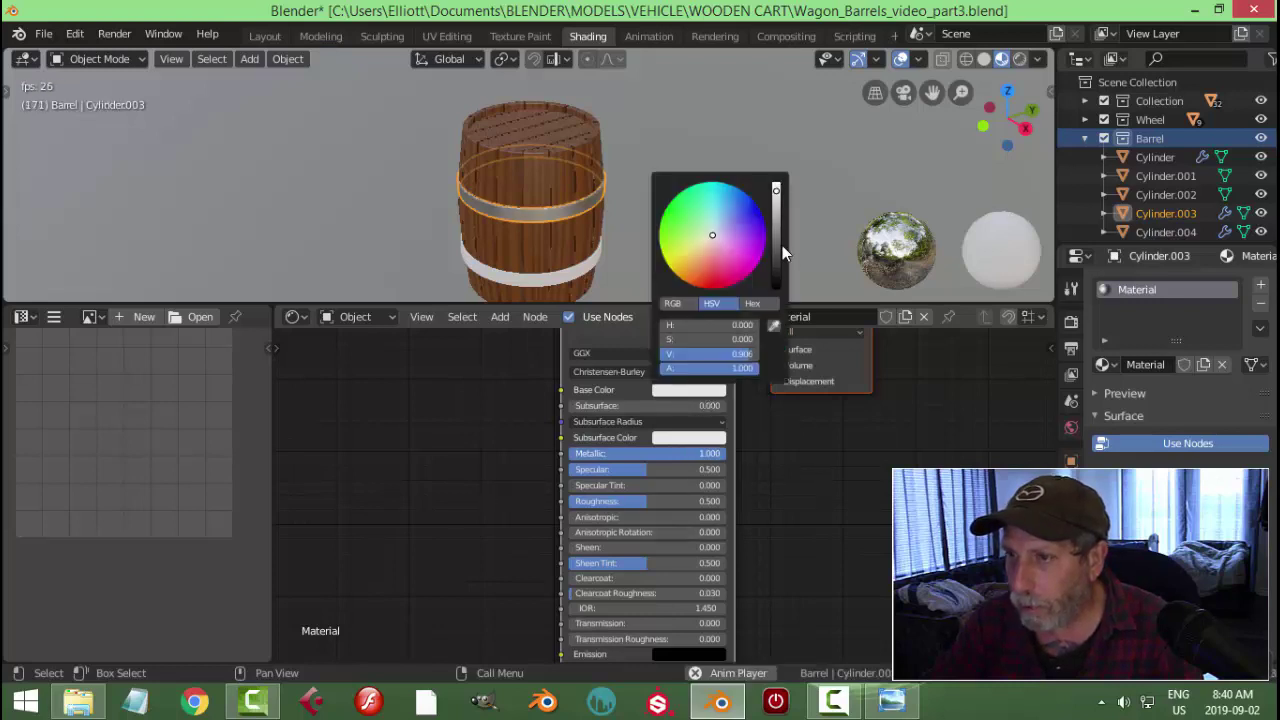
drag(777, 243, 776, 264)
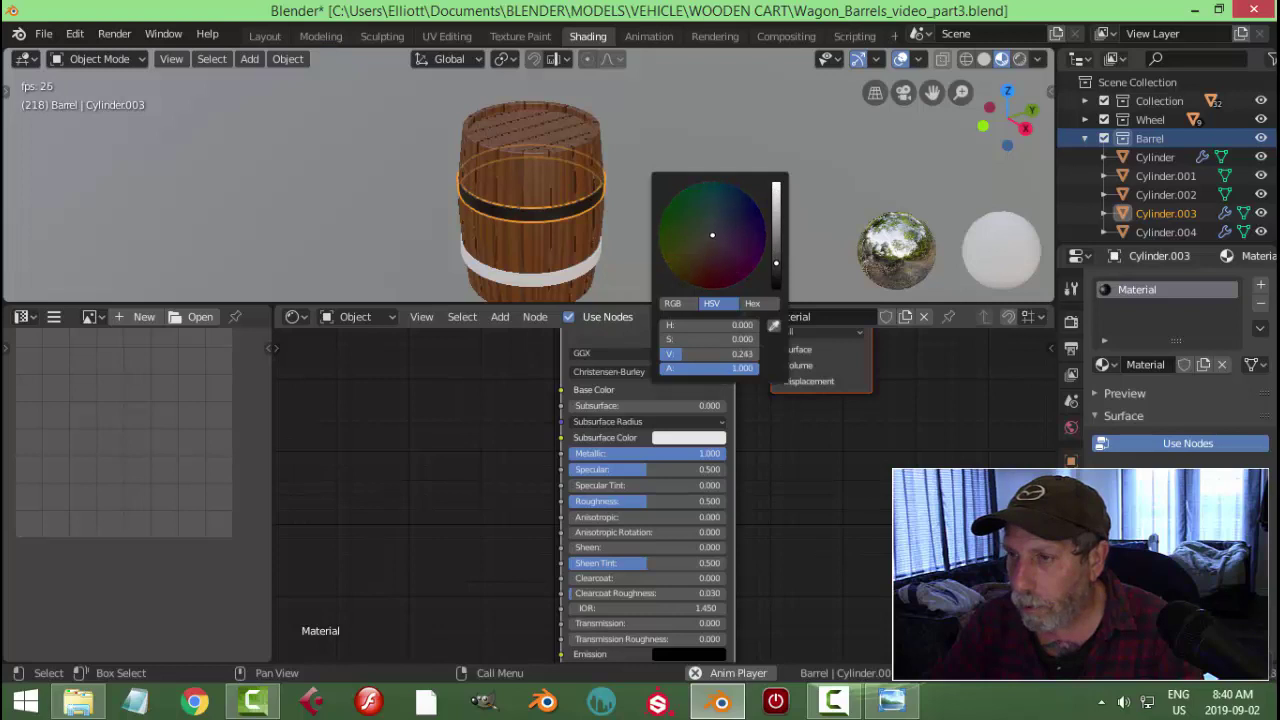
Add a Noise Texture node well before the Principled BSDF in the hoop's material
scroll(444, 484, down, 2)
middle_drag(444, 484, 614, 475)
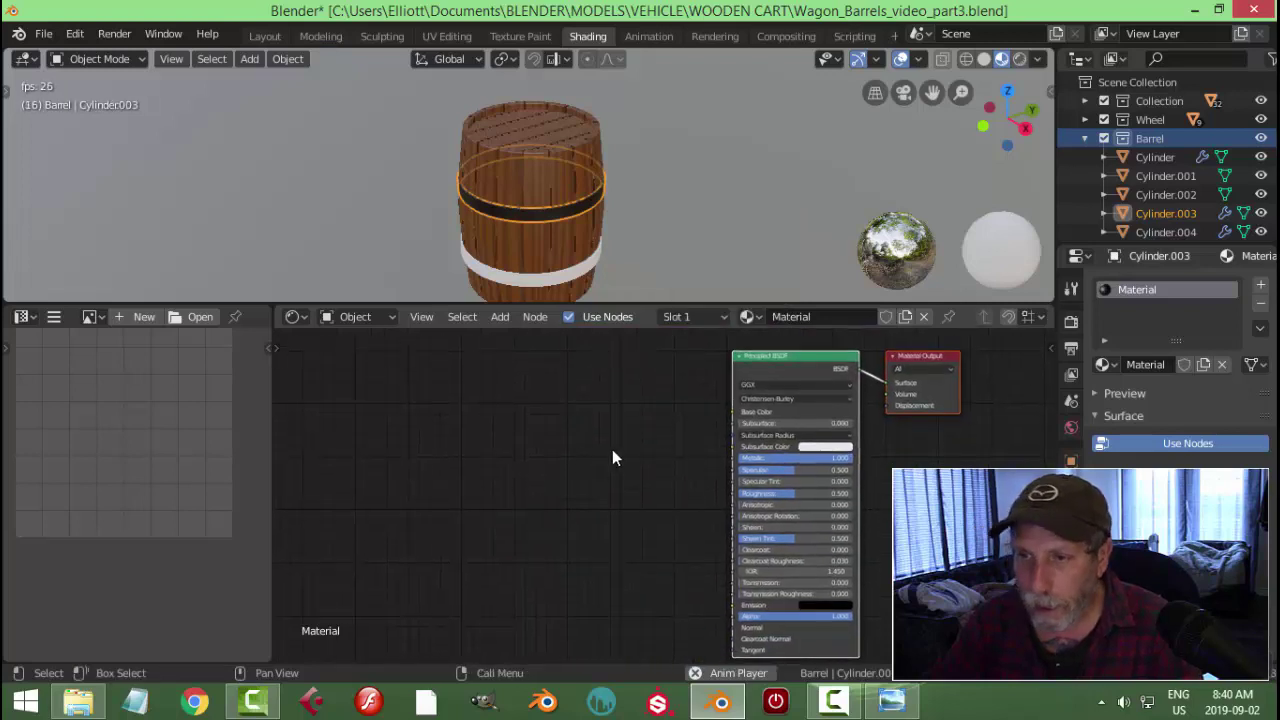
key(shift+a)
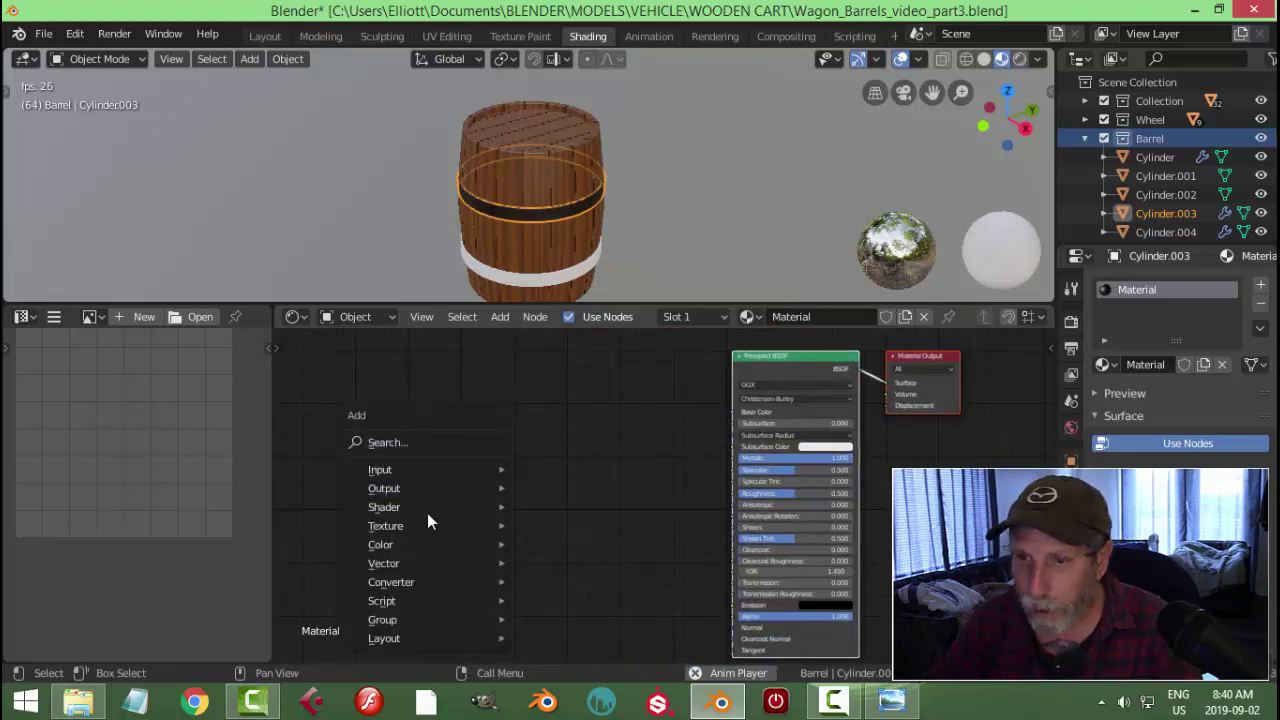
mouse_move(427, 520)
click(551, 443)
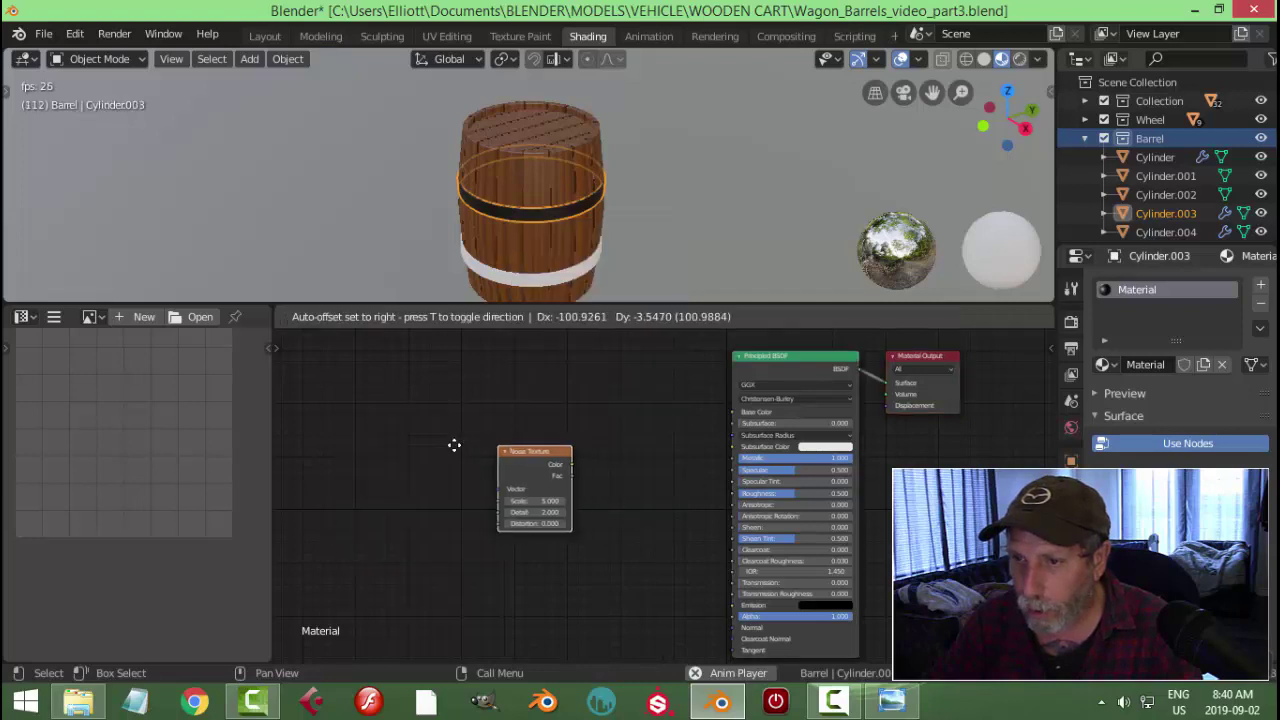
click(327, 412)
scroll(466, 451, up, 1)
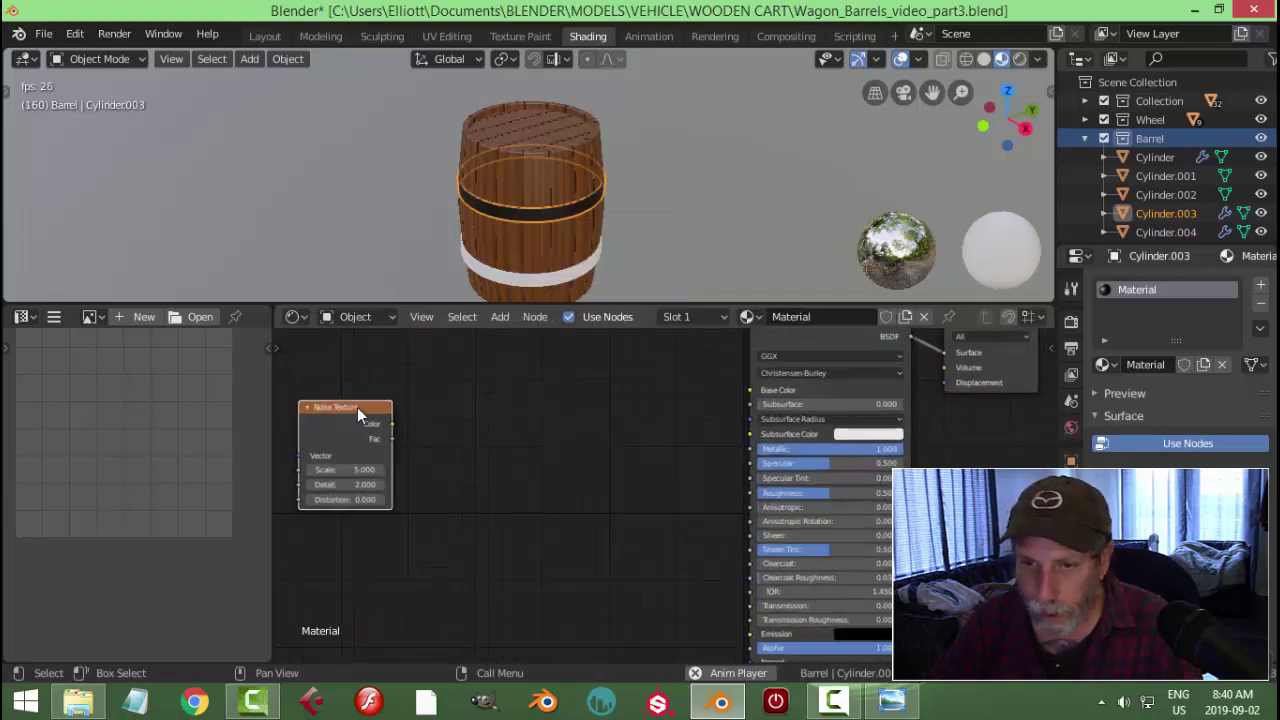
Duplicate the Noise Texture node, place the copy before the Principled BSDF, and switch it to a ColorRamp
key(shift+d)
click(529, 412)
key(shift+s)
mouse_move(530, 413)
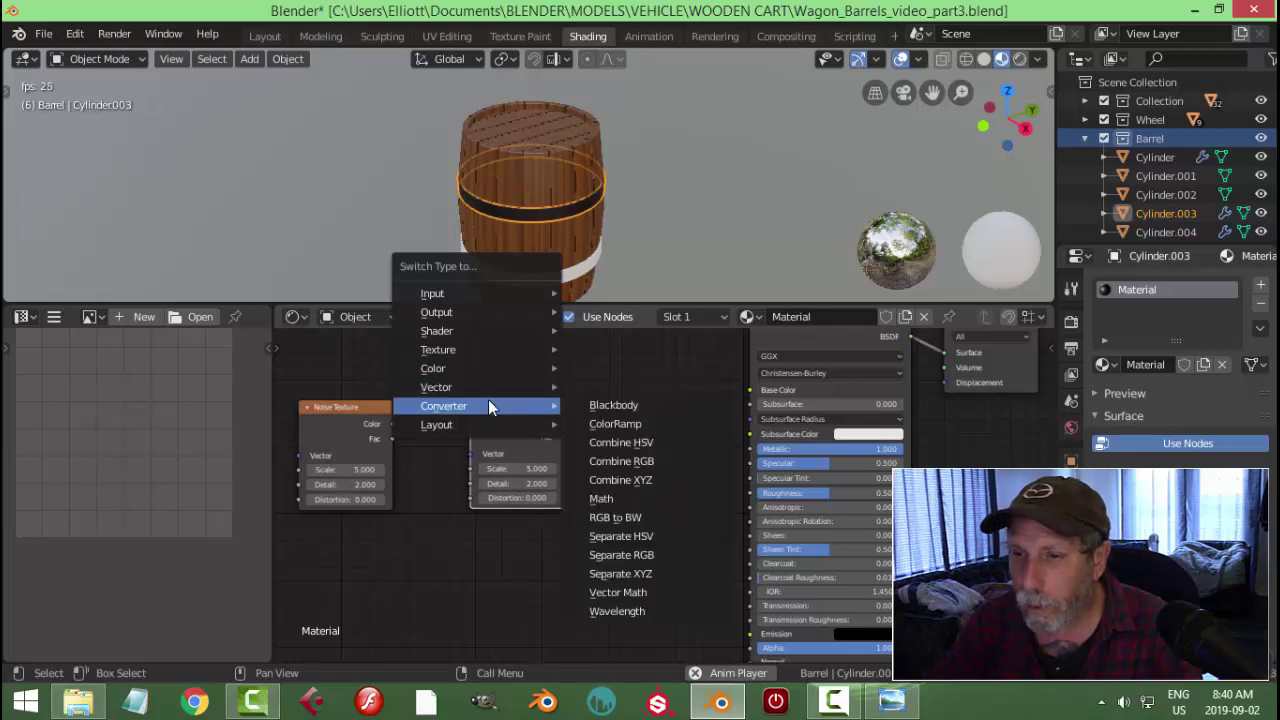
click(576, 425)
scroll(430, 460, up, 1)
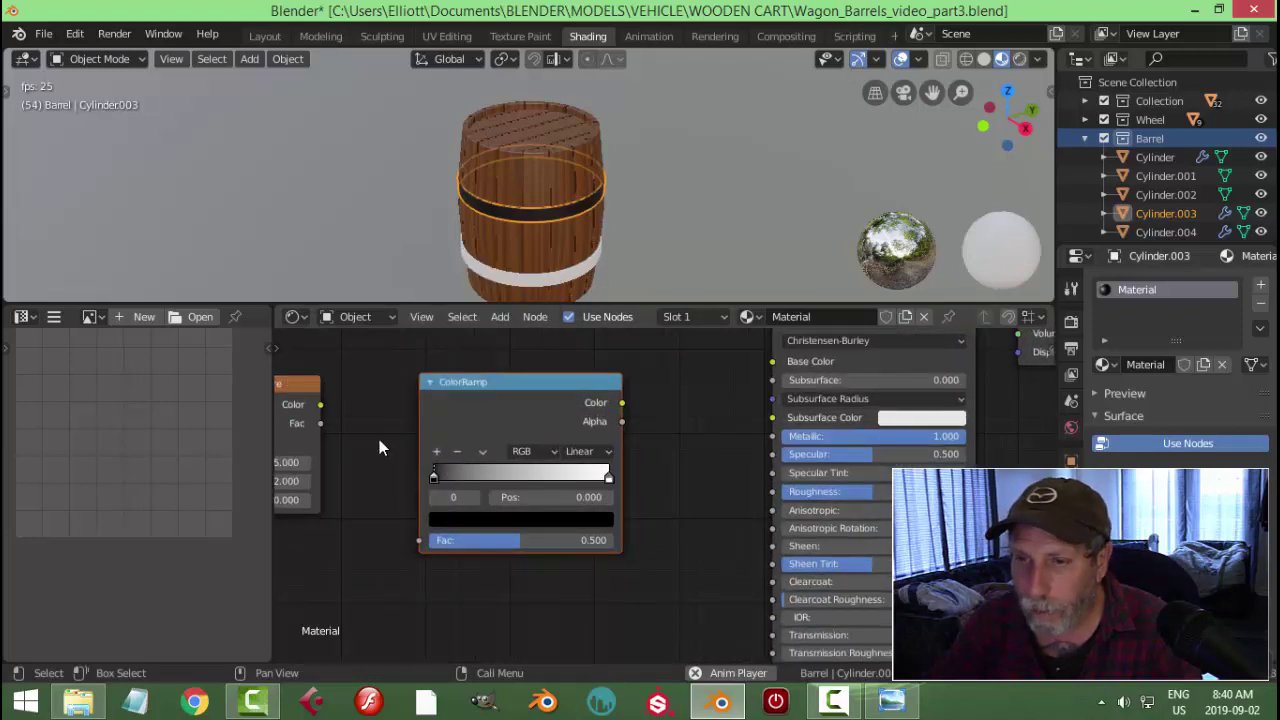
Link the Noise Texture's Color to the ColorRamp's Fac and the ramp's Color to the Principled BSDF's Roughness
middle_drag(379, 439, 397, 405)
drag(369, 390, 468, 526)
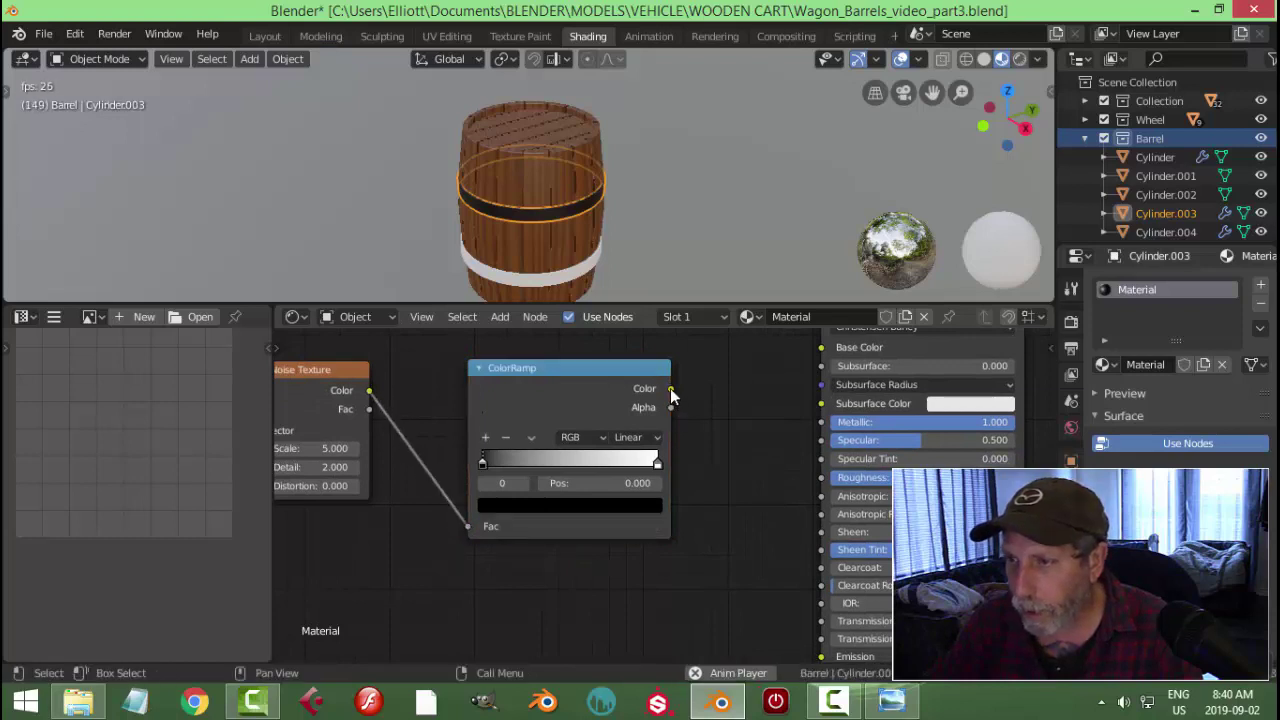
drag(670, 388, 820, 477)
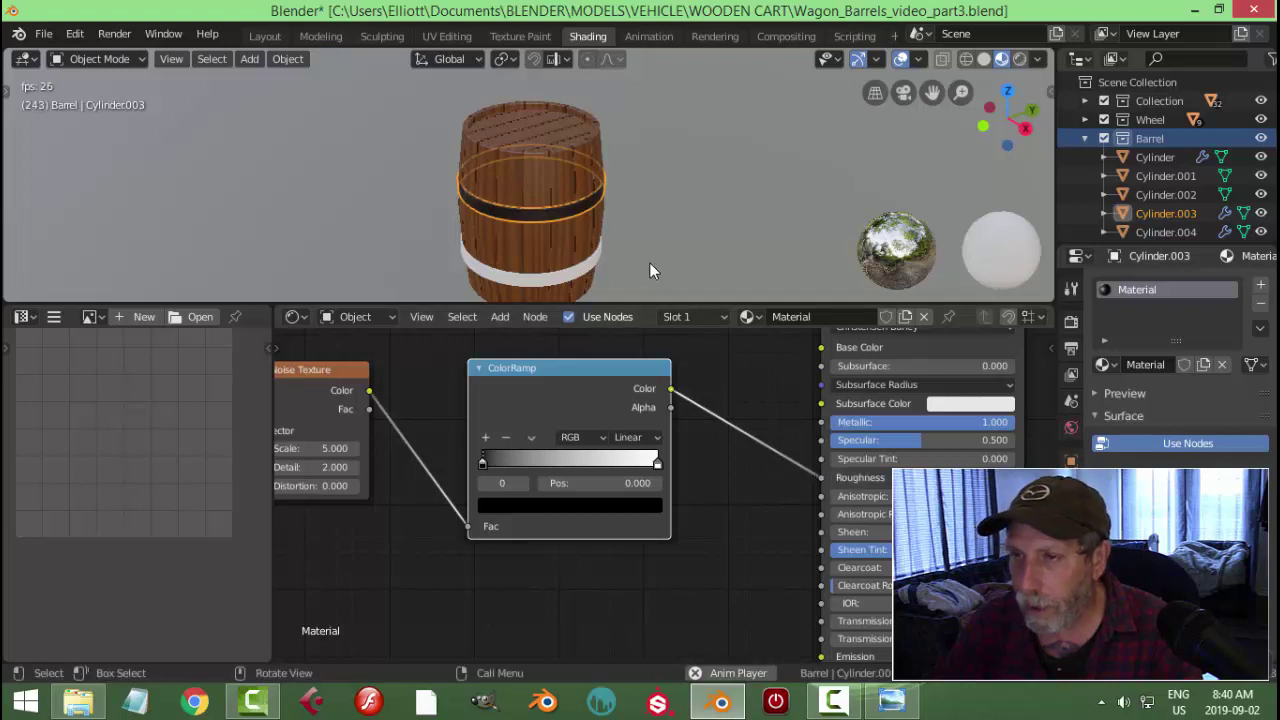
Set the Noise Texture's scale to 25 while viewing the upper hoop up close
scroll(649, 262, up, 5)
scroll(650, 230, up, 2)
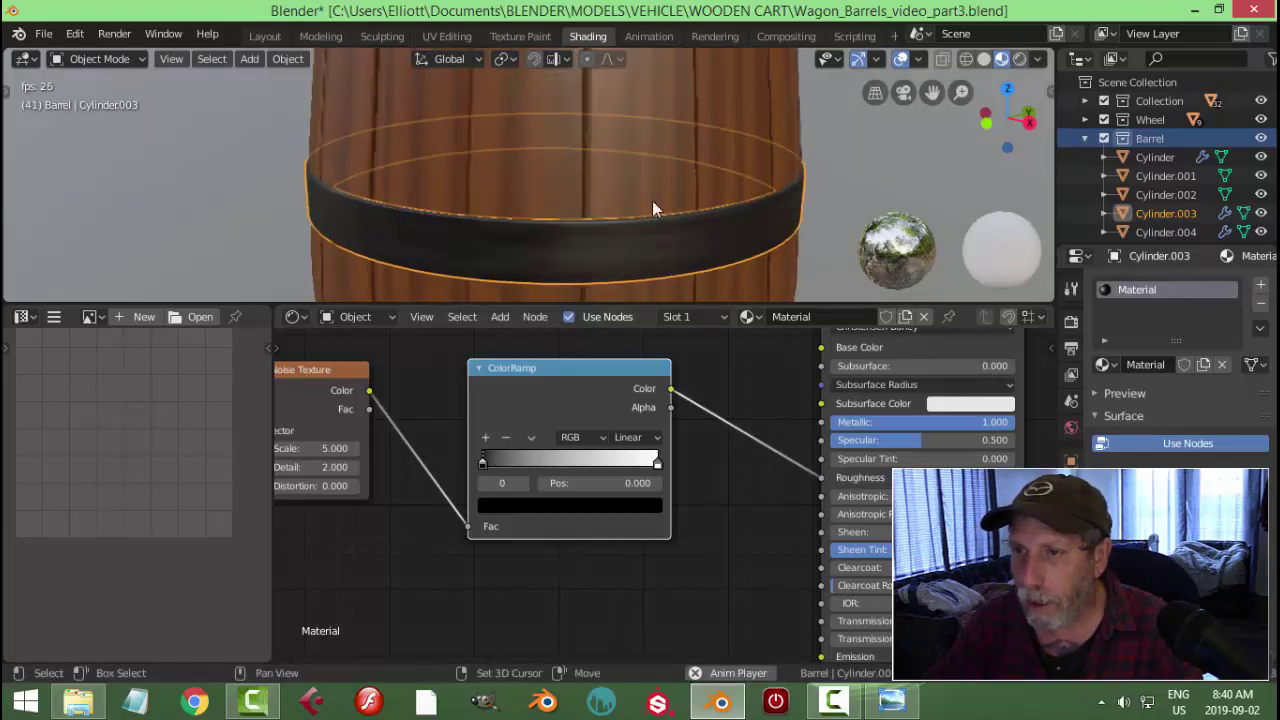
shift+middle_drag(652, 200, 645, 95)
scroll(639, 353, down, 1)
middle_drag(653, 495, 731, 487)
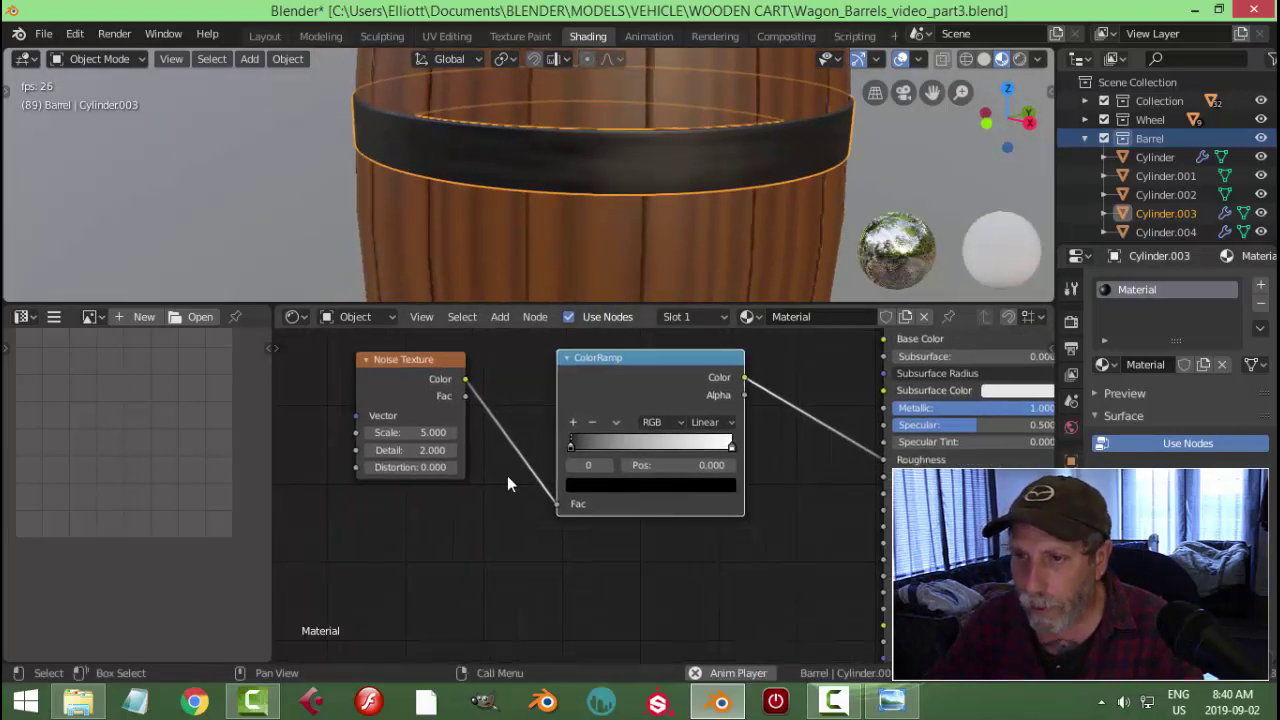
click(406, 432)
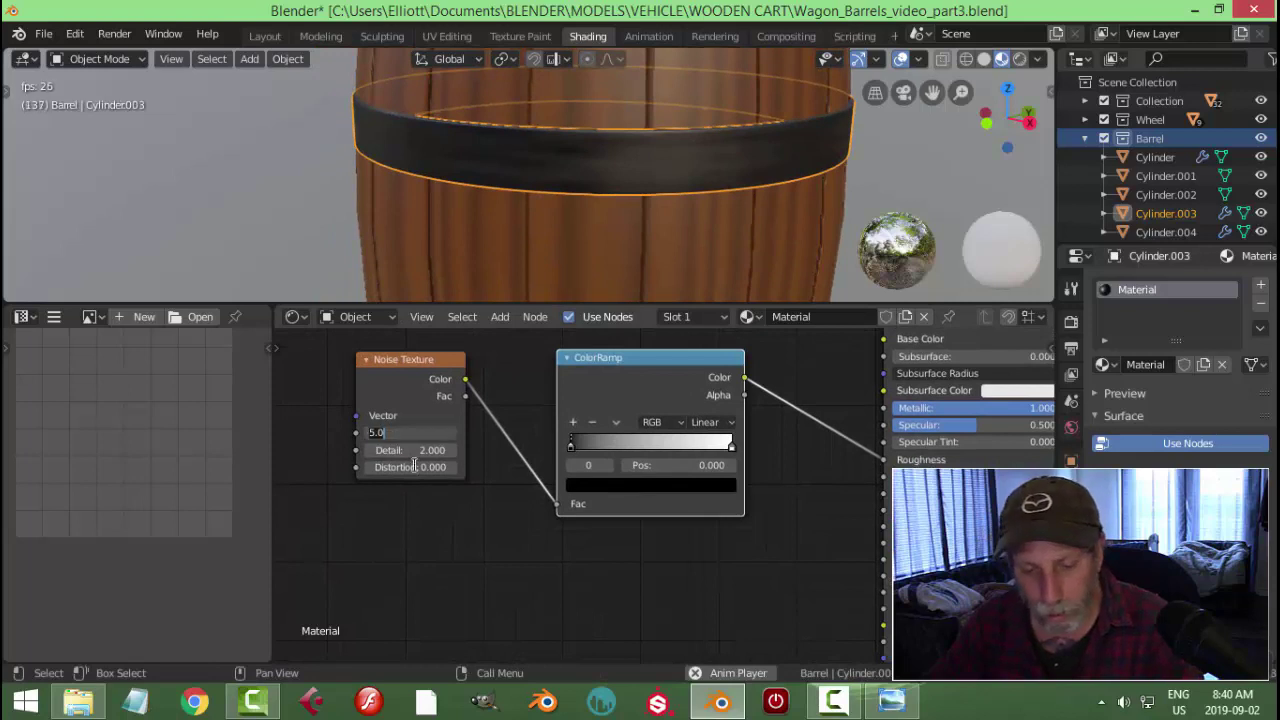
key(Return)
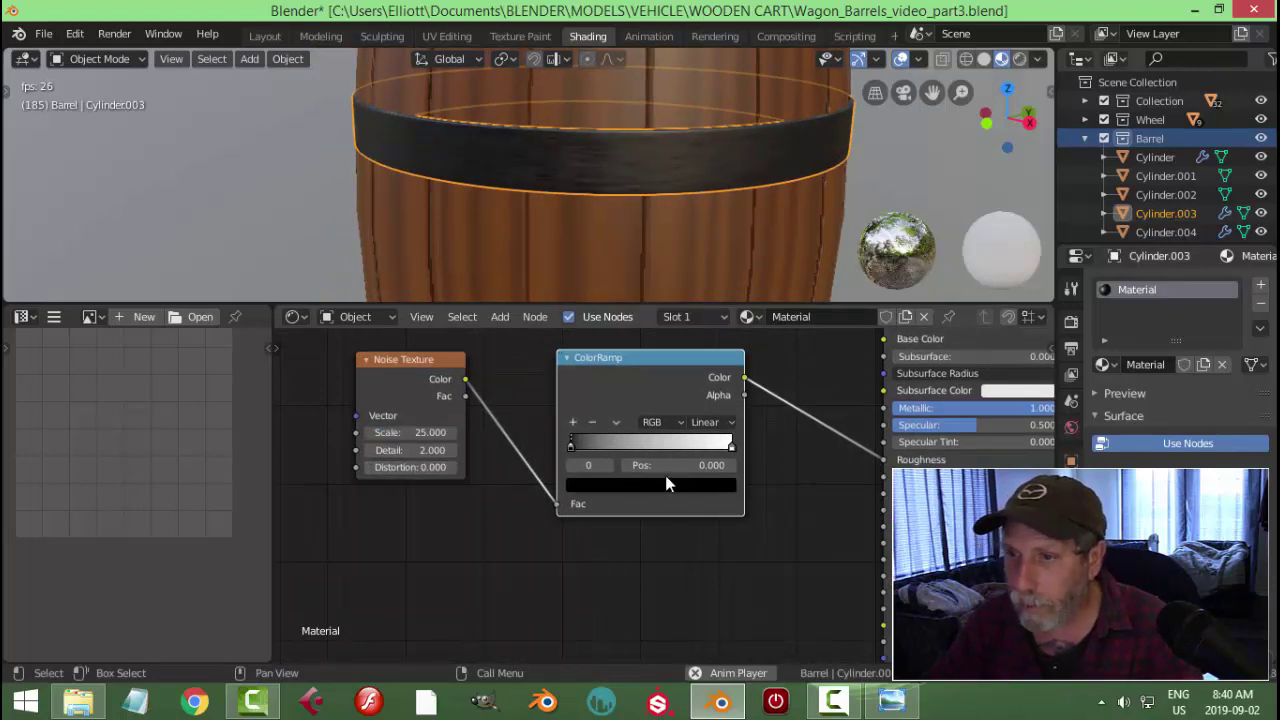
Increase the ColorRamp's contrast by moving the black stop inward and the white stop to position 0.659
drag(733, 448, 701, 447)
drag(570, 447, 607, 447)
drag(699, 447, 675, 447)
Set the Noise Texture's scale to 75 and distortion to 8, and check the hoop's surface
click(410, 432)
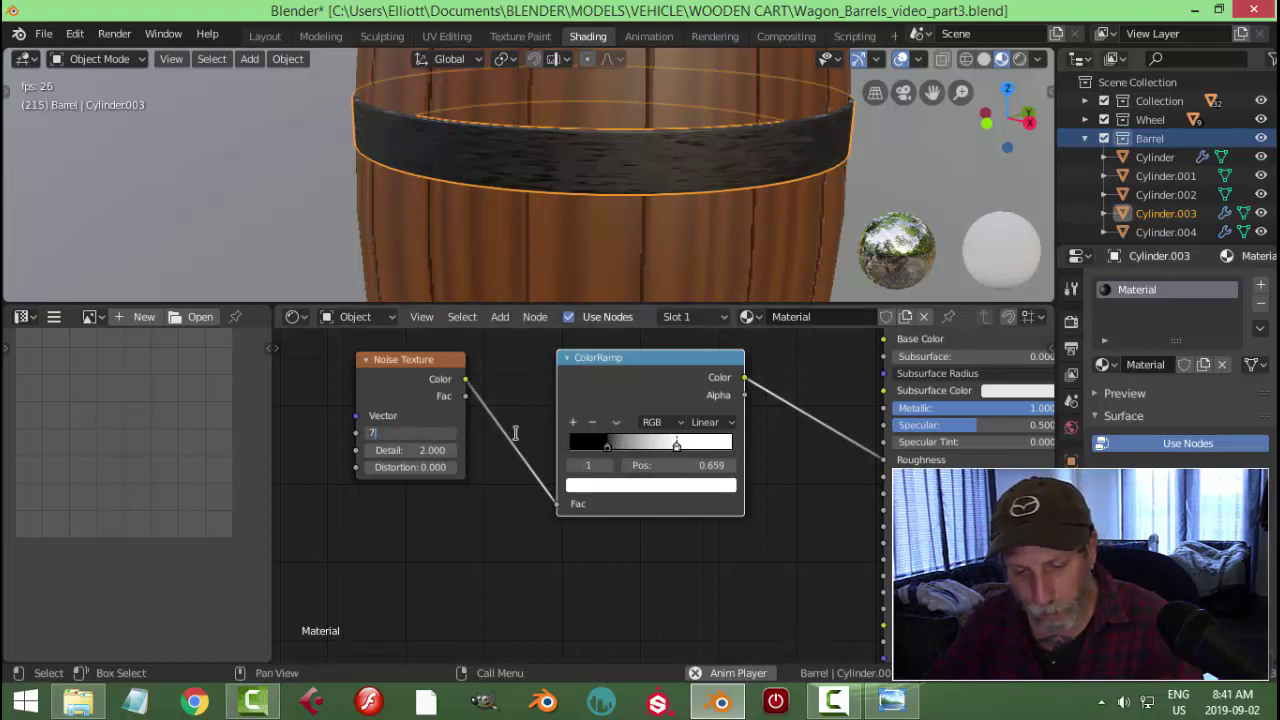
text(75)
key(Return)
click(440, 467)
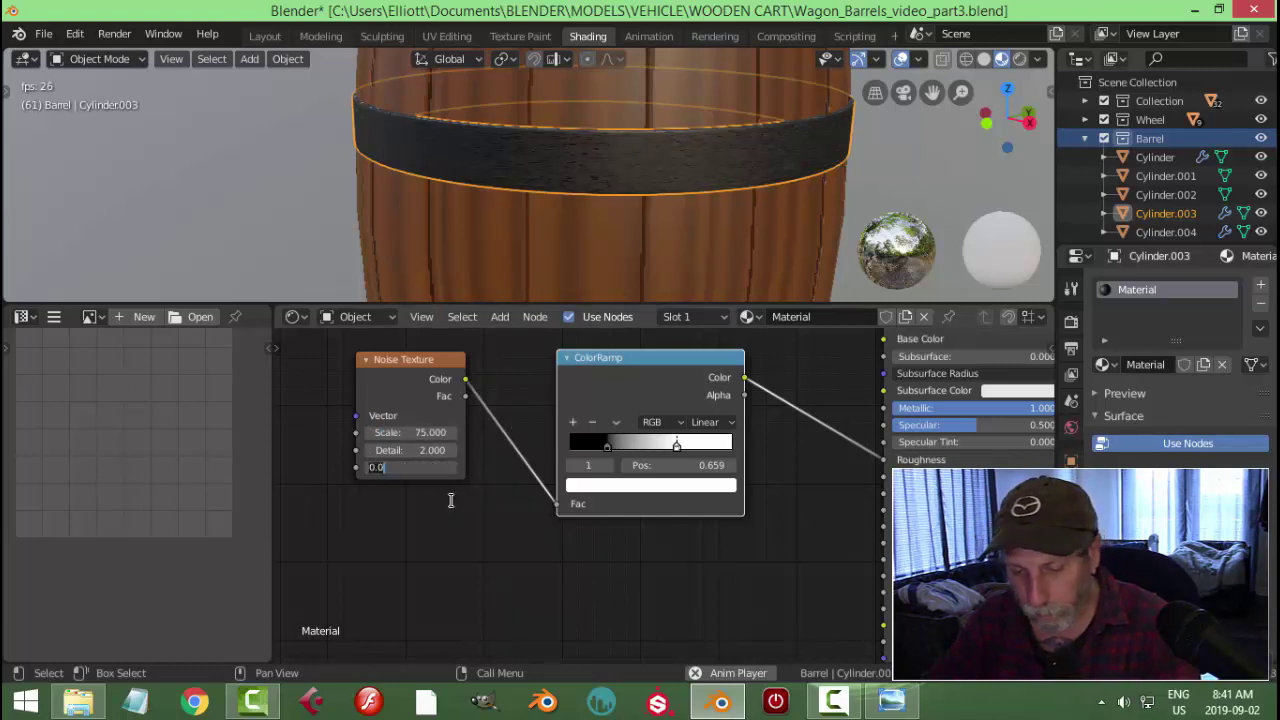
text(8)
key(Return)
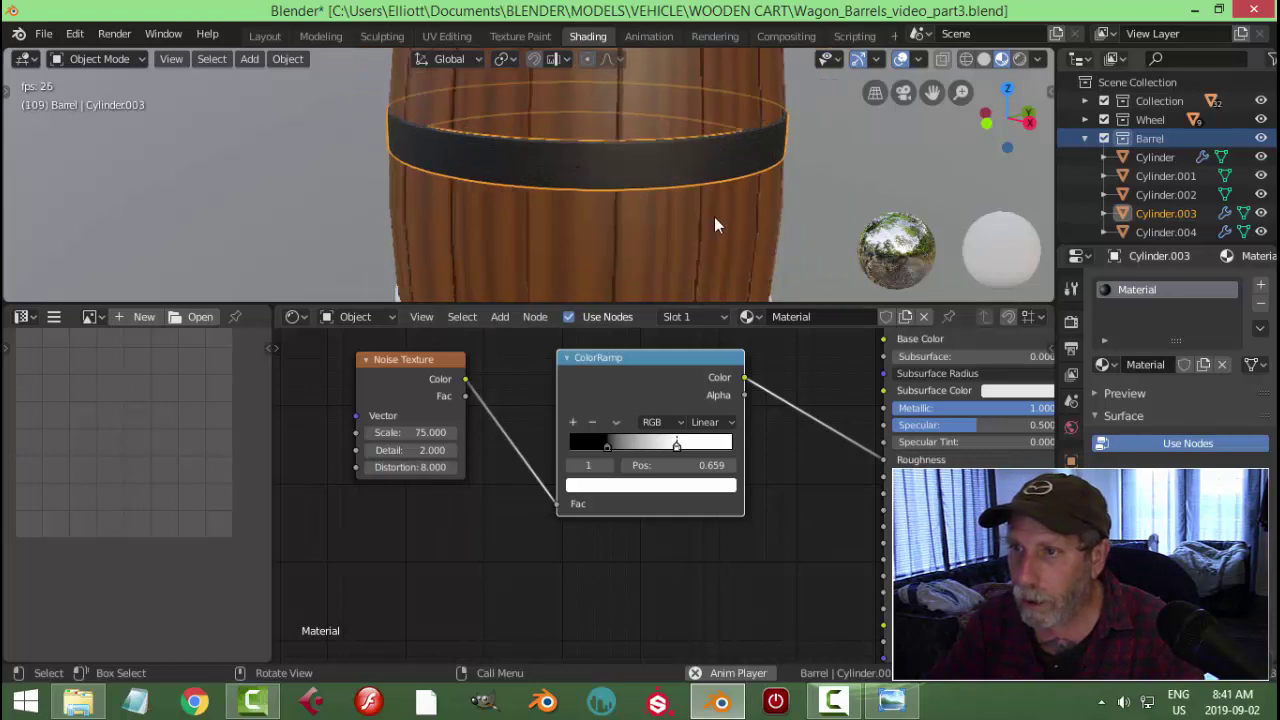
mouse_move(714, 223)
middle_down()
mouse_move(657, 229)
mouse_move(666, 206)
mouse_move(740, 233)
mouse_move(717, 234)
middle_up()
scroll(812, 435, down, 1)
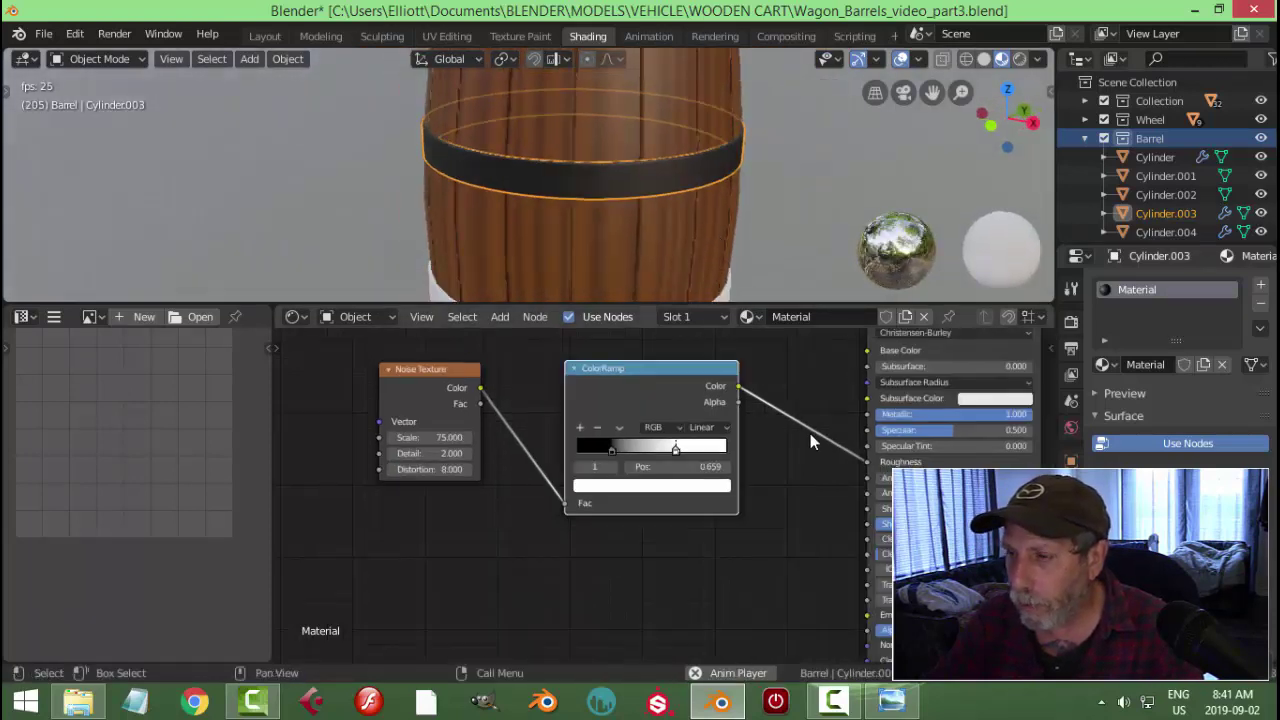
middle_drag(814, 437, 649, 542)
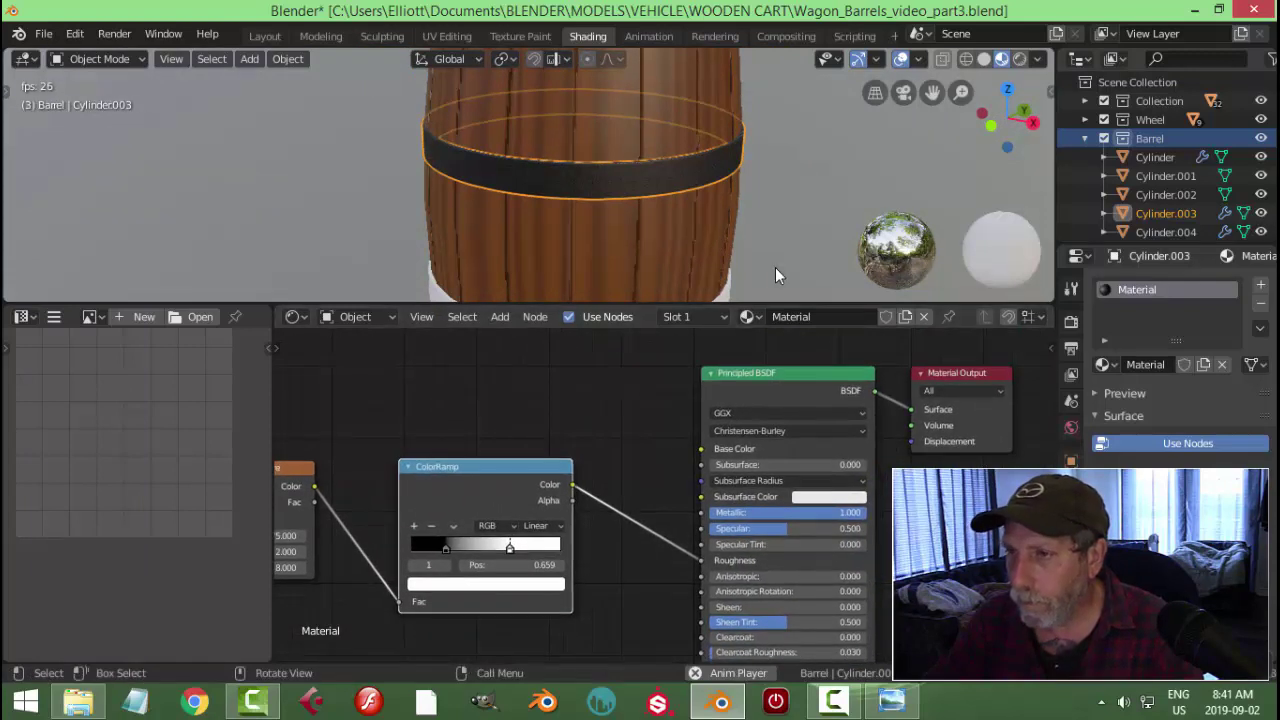
Rename the upper hoop's material to Metal
double_click(1160, 288)
text(Mewta)
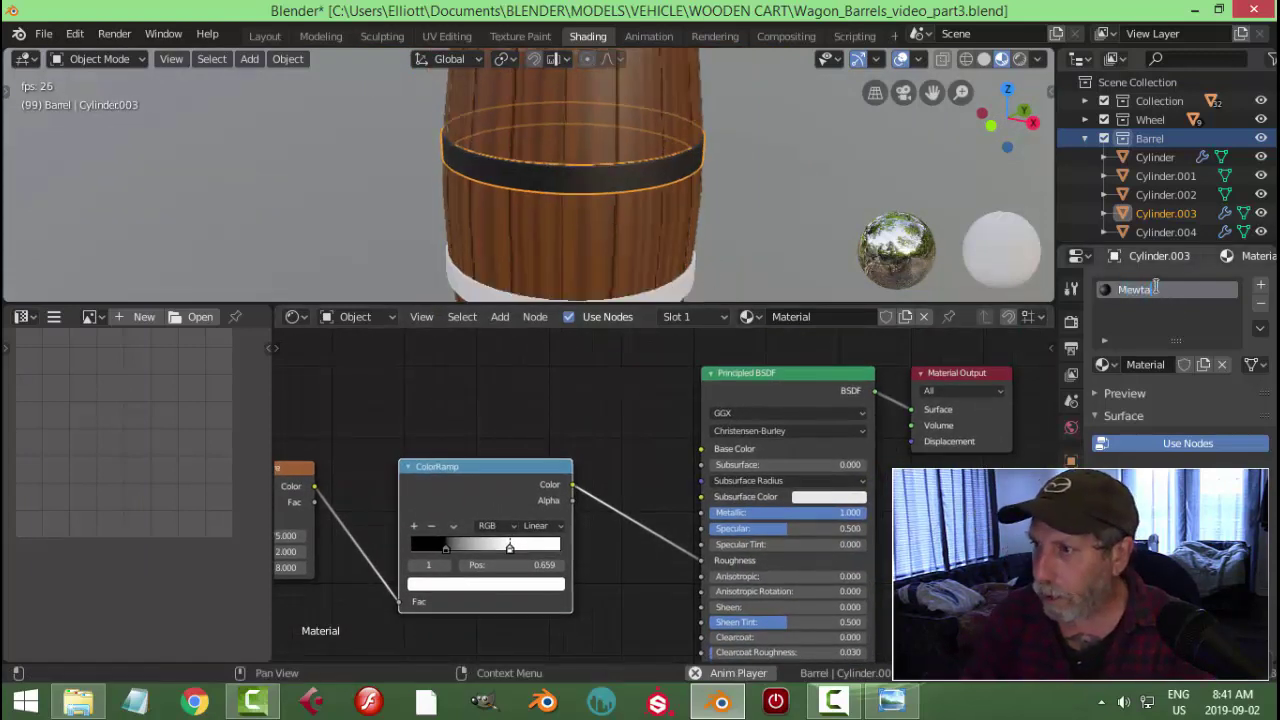
key(BackSpace)
key(BackSpace)
key(BackSpace)
key(Return)
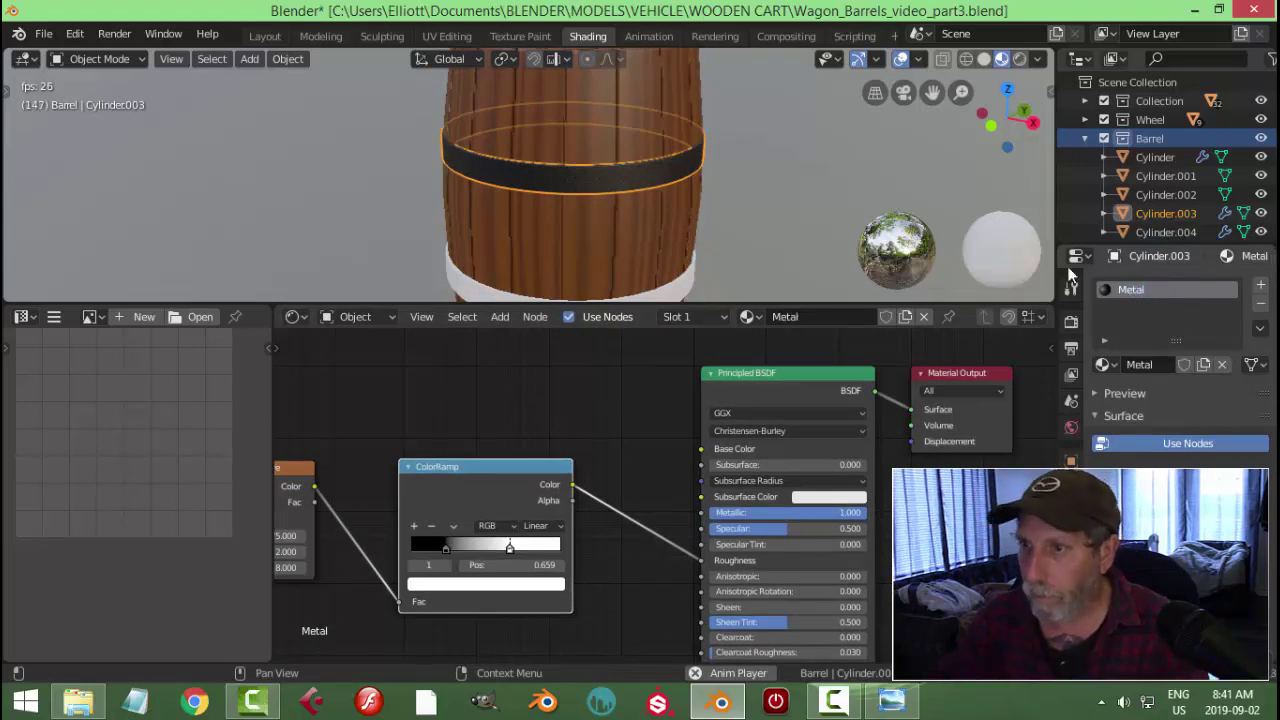
Assign the existing Metal material to the barrel's lower hoop
click(667, 285)
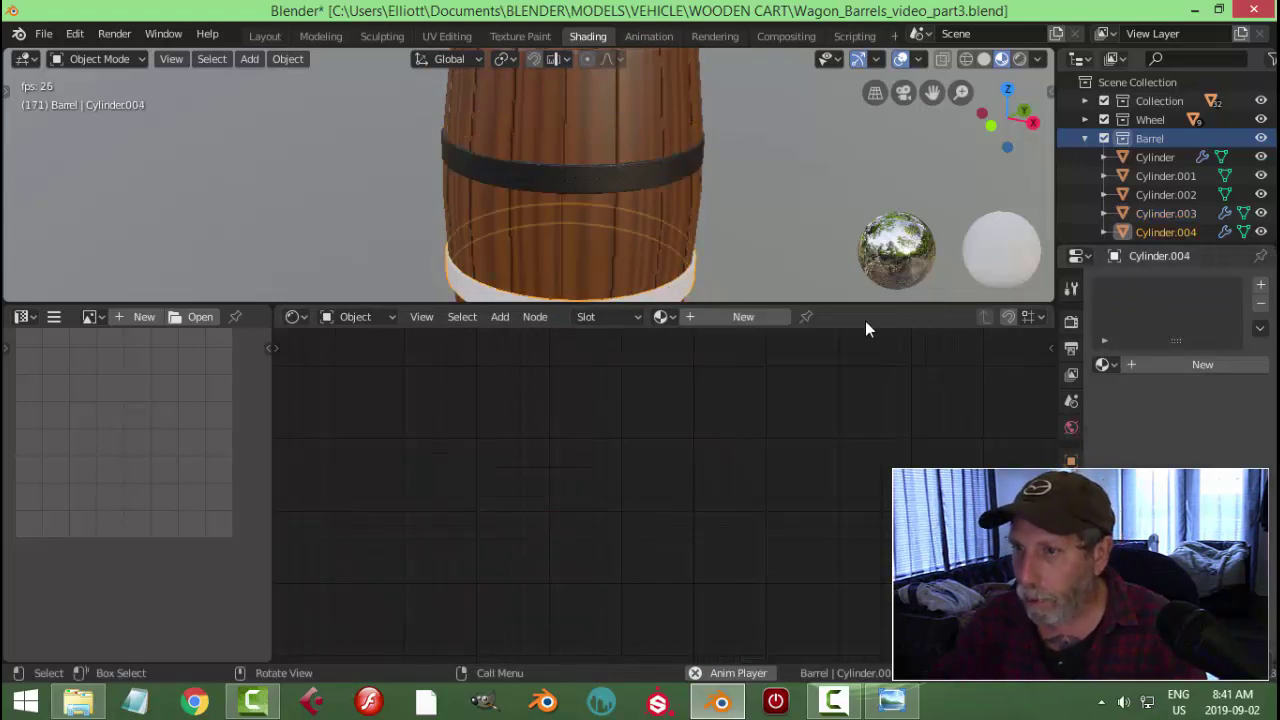
click(1103, 365)
click(994, 394)
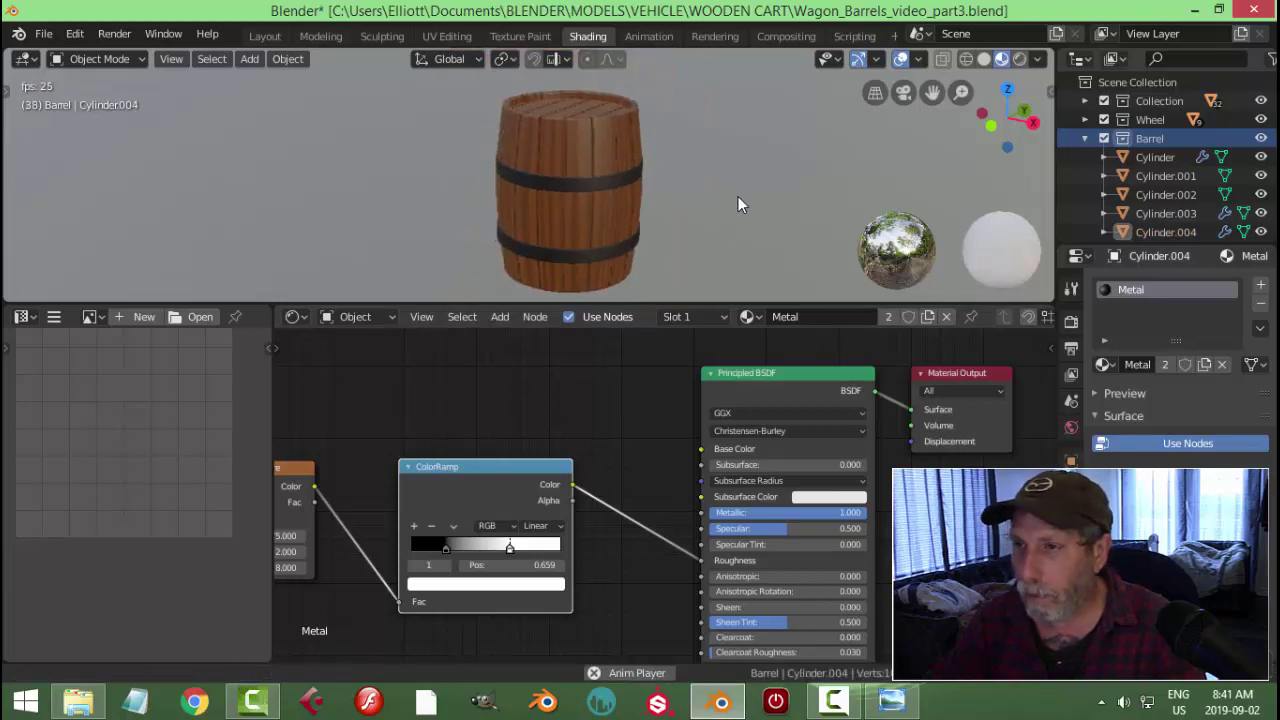
Keep the world's Background surface node-based and set its color to an Environment Texture
click(1071, 427)
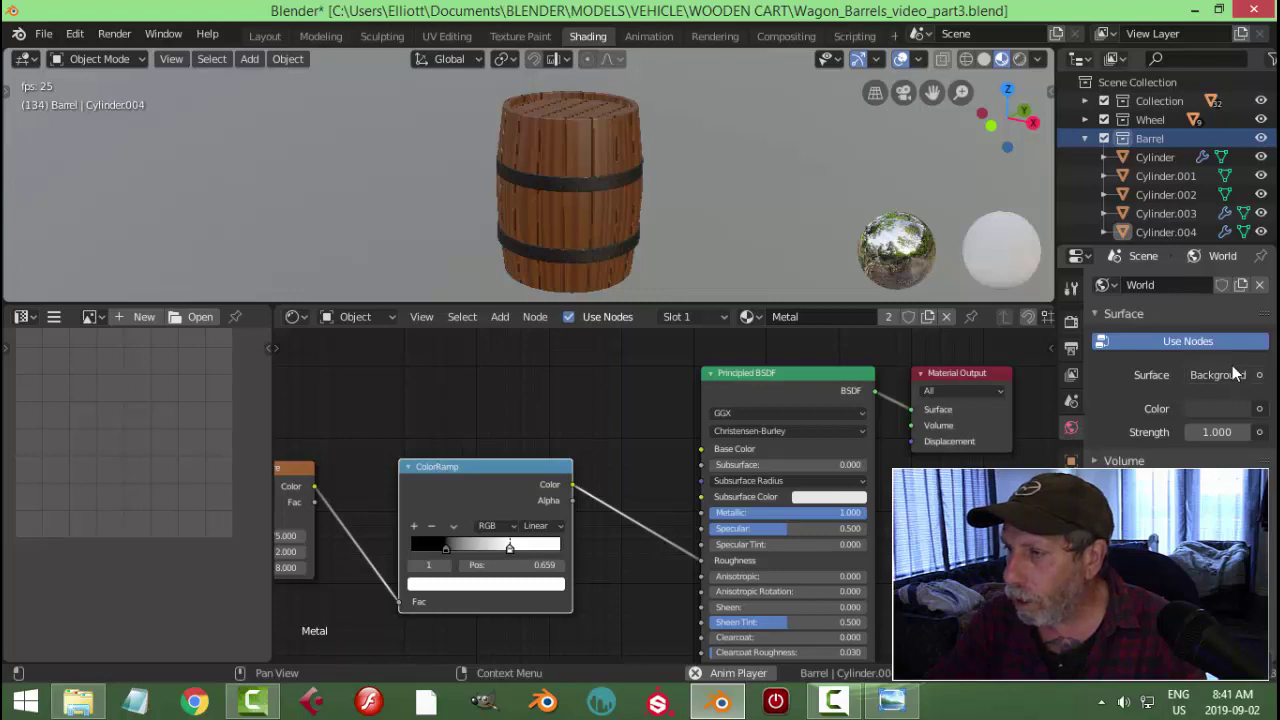
click(1191, 342)
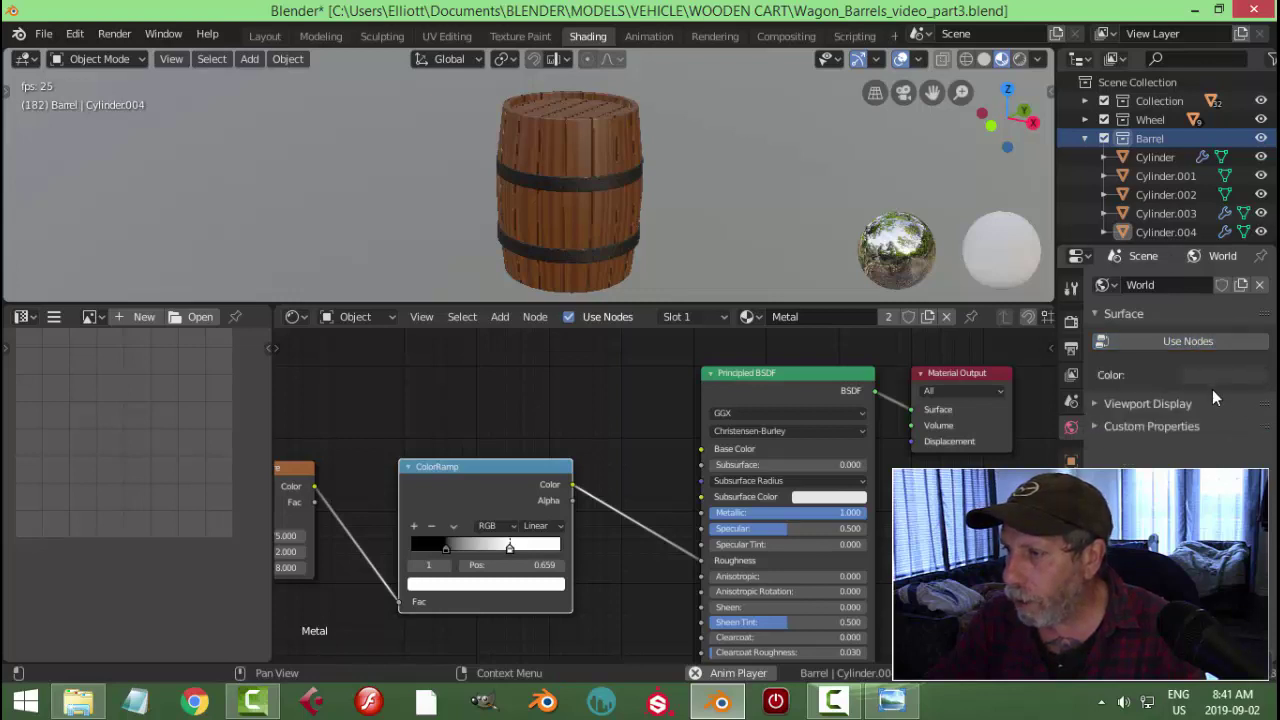
click(1191, 341)
click(1258, 376)
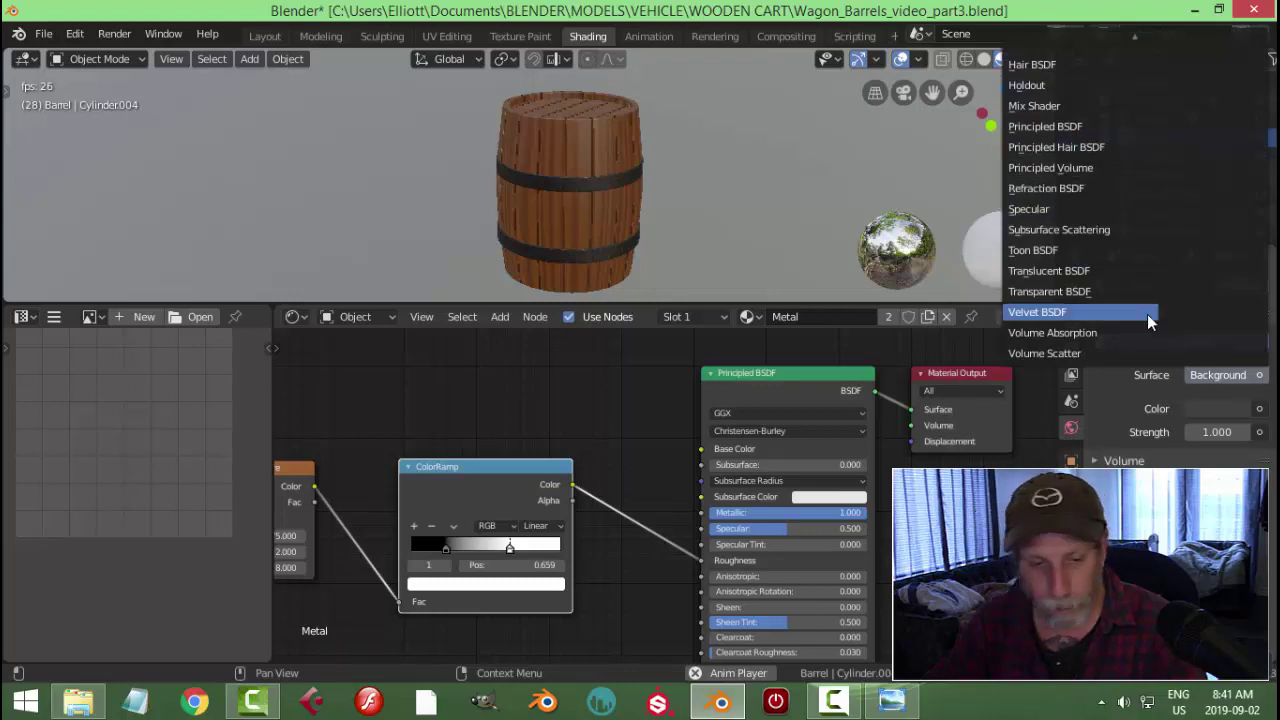
click(1259, 408)
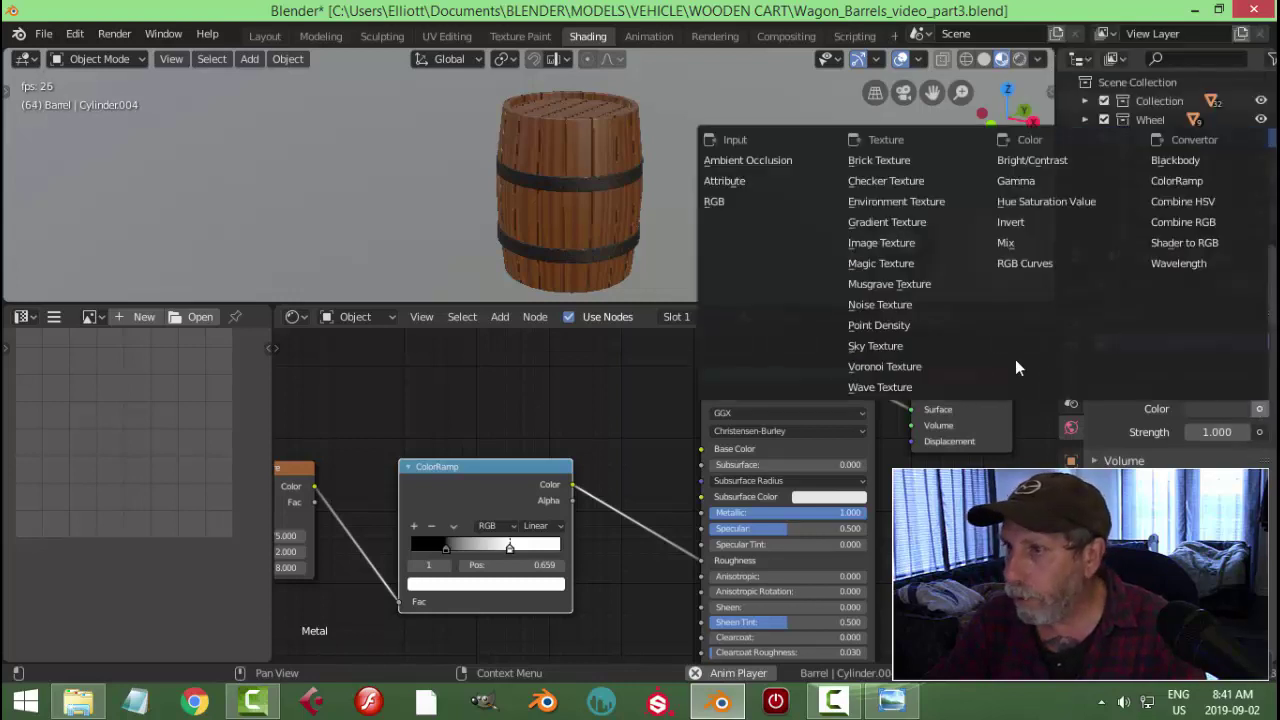
click(928, 203)
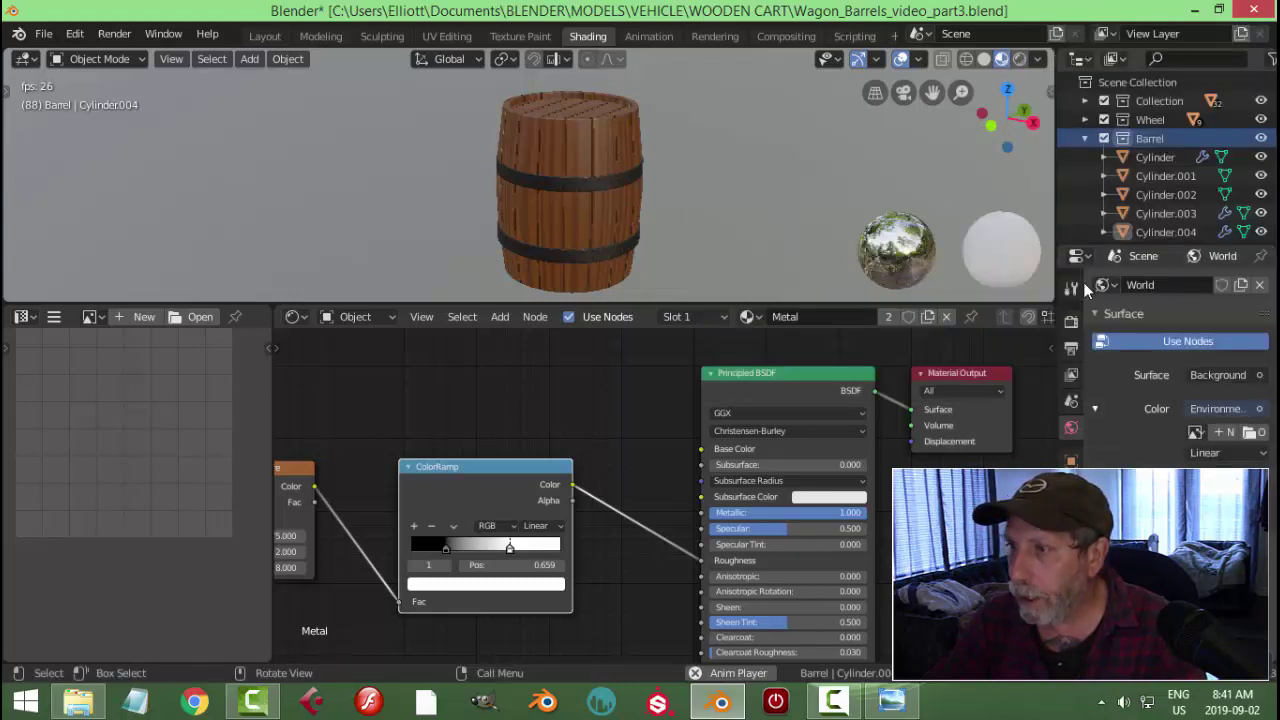
Load delta_2k.jpg from the HDR TEXTURES folder as the world's environment image
click(1247, 434)
click(75, 250)
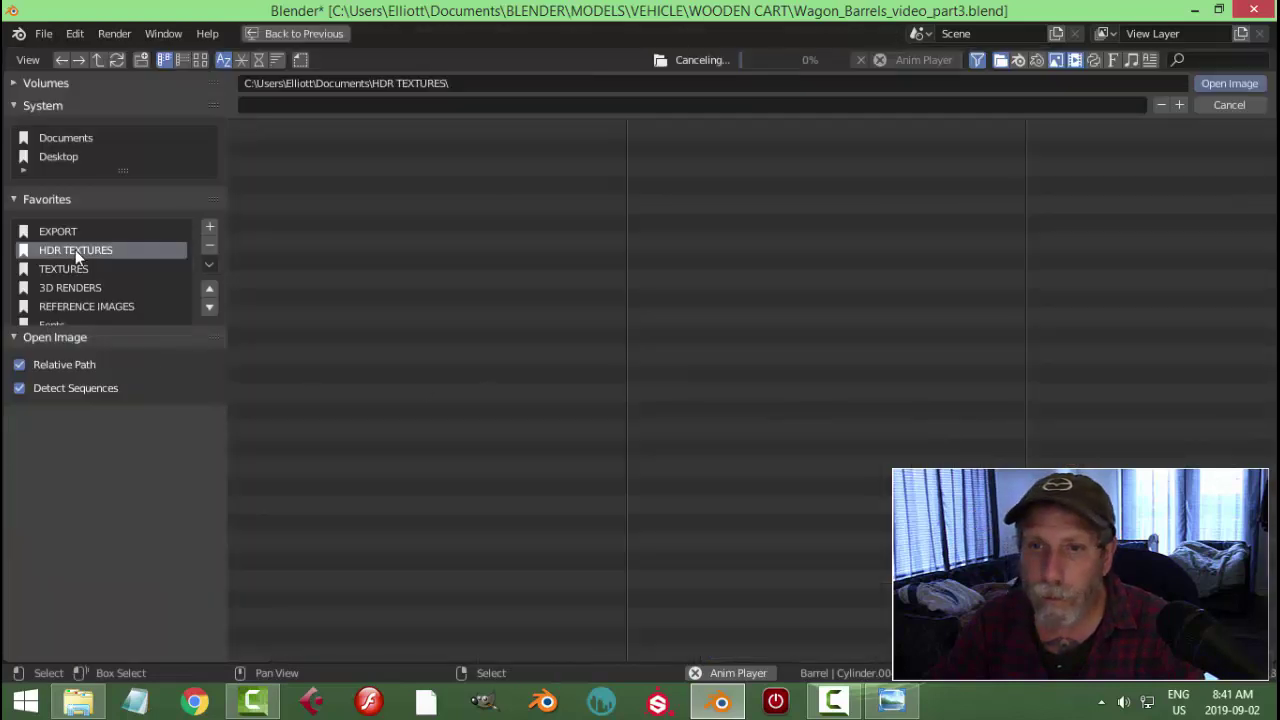
click(200, 59)
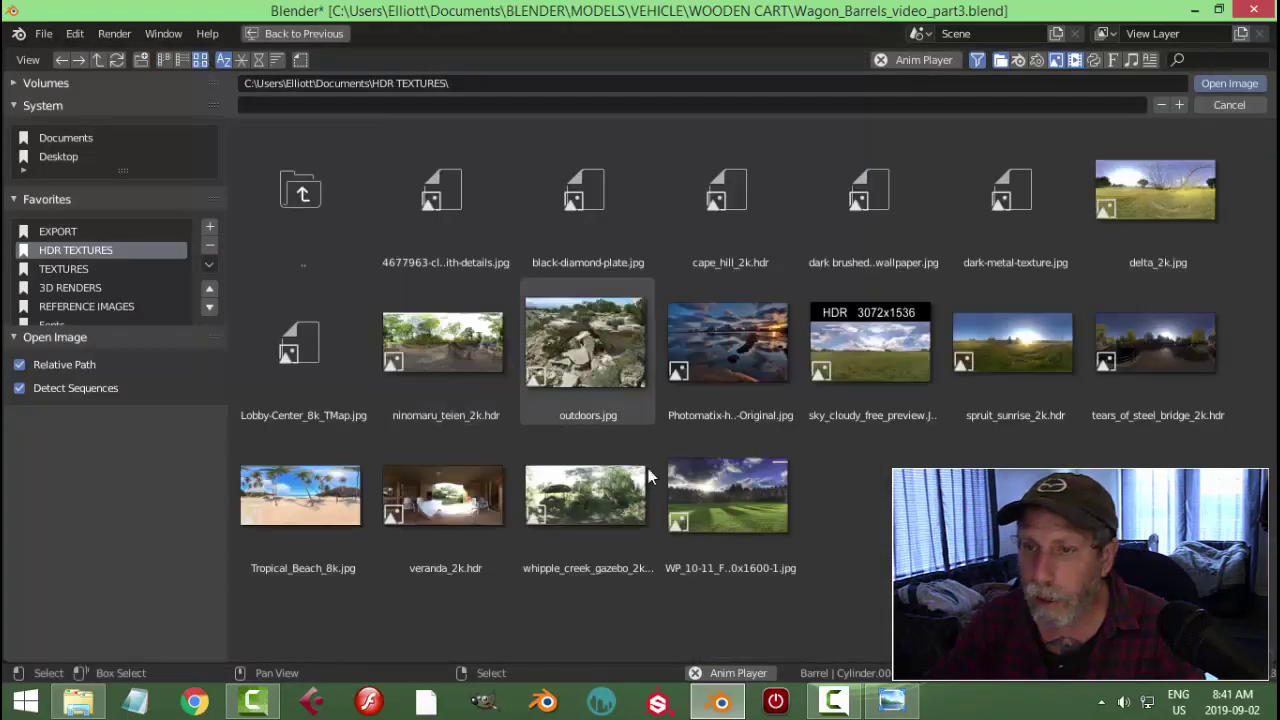
click(1162, 205)
click(1229, 83)
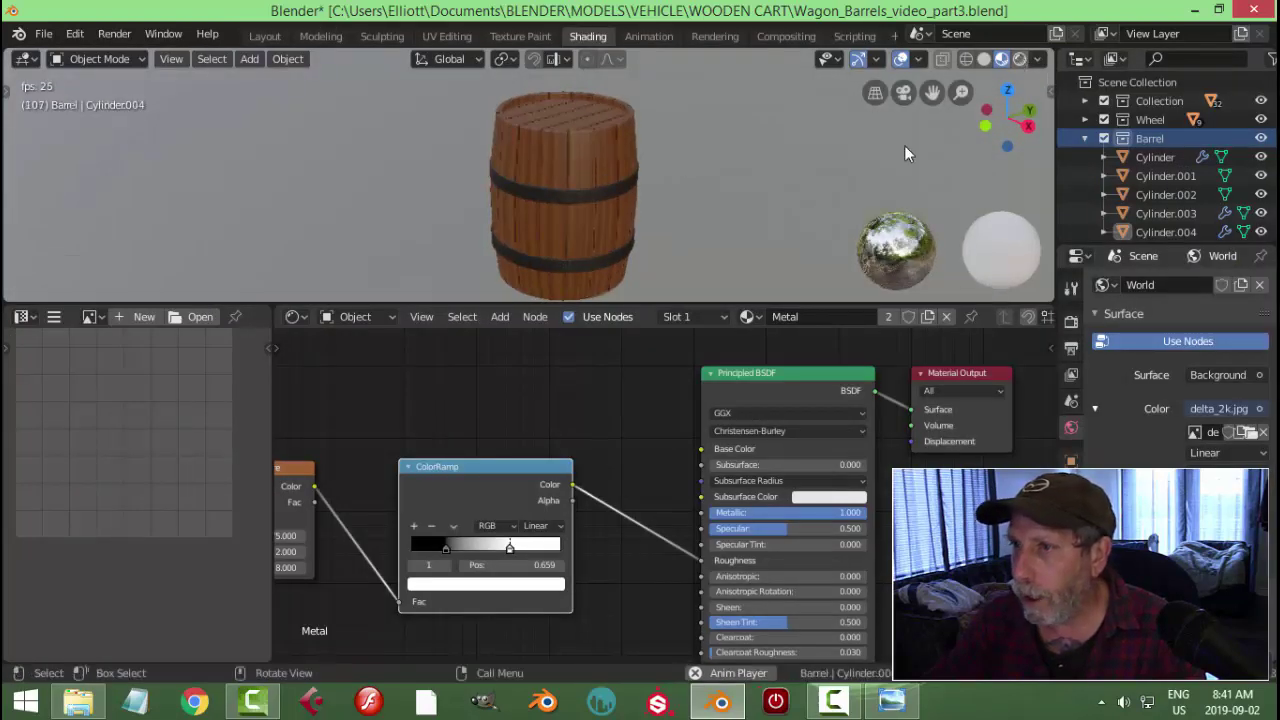
Switch the 3D viewport to rendered shading and inspect the barrel from several angles
key(z)
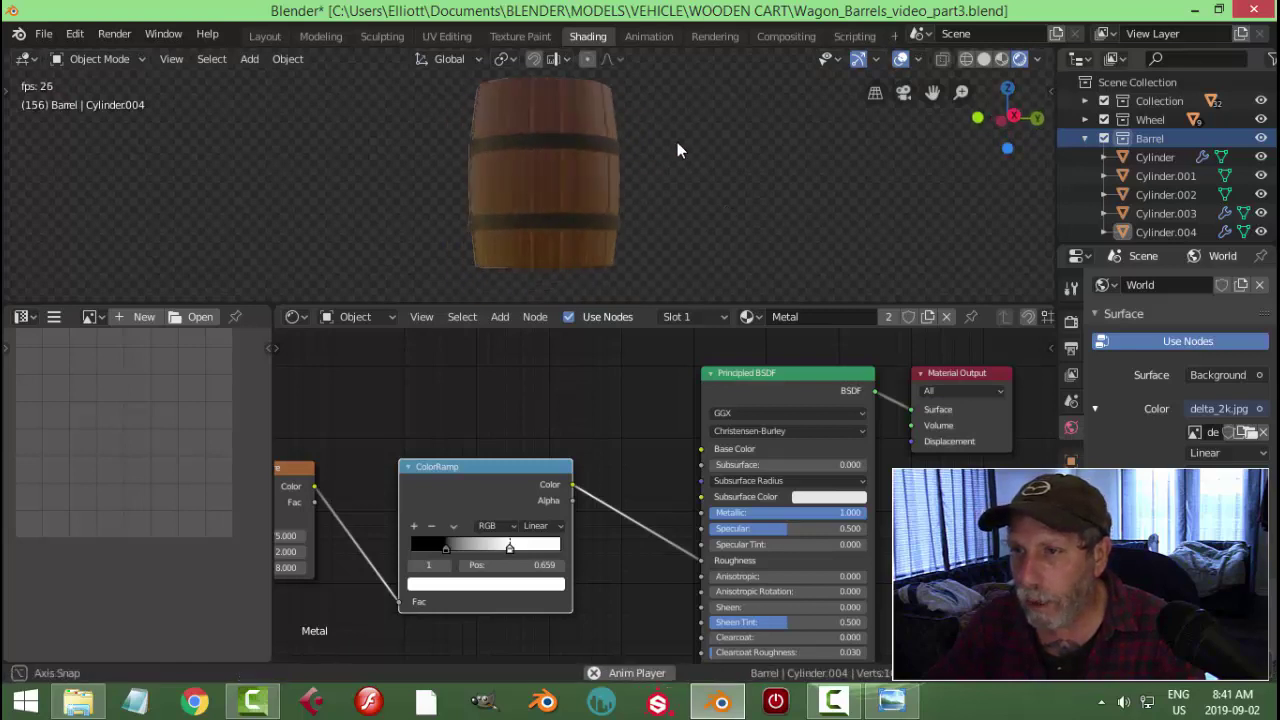
middle_drag(678, 150, 800, 180)
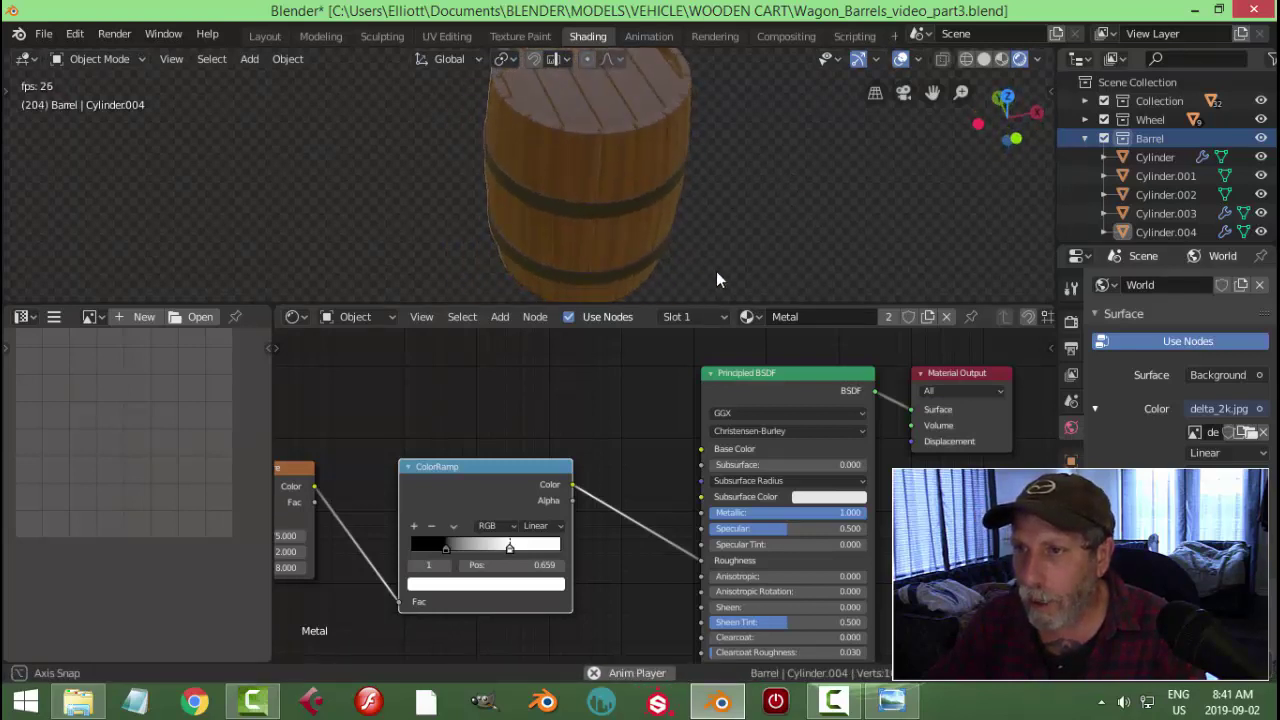
middle_drag(716, 279, 660, 223)
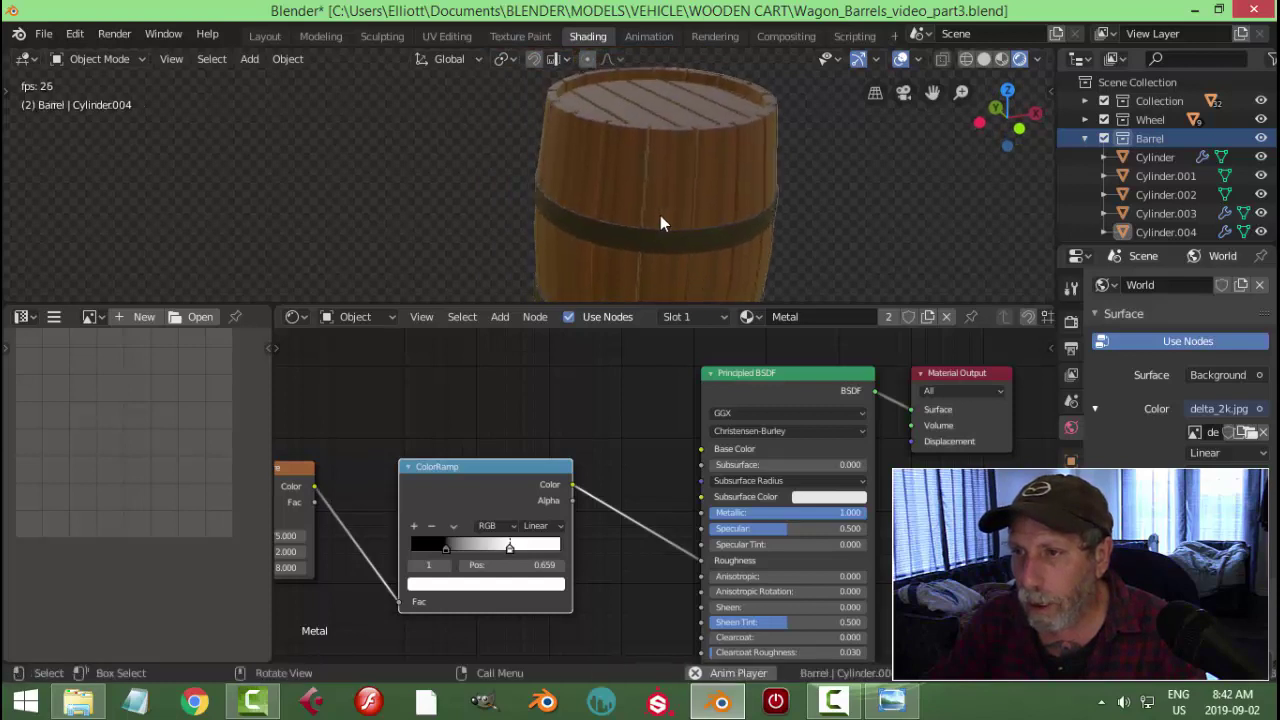
mouse_move(717, 189)
middle_down()
mouse_move(643, 203)
mouse_move(761, 176)
mouse_move(676, 190)
mouse_move(705, 188)
middle_up()
scroll(709, 193, up, 2)
In the barrel body's WoodBarrel material, darken the Mix node's Color2 to value 0.250 and shift Color1 to a reddish brown
click(672, 163)
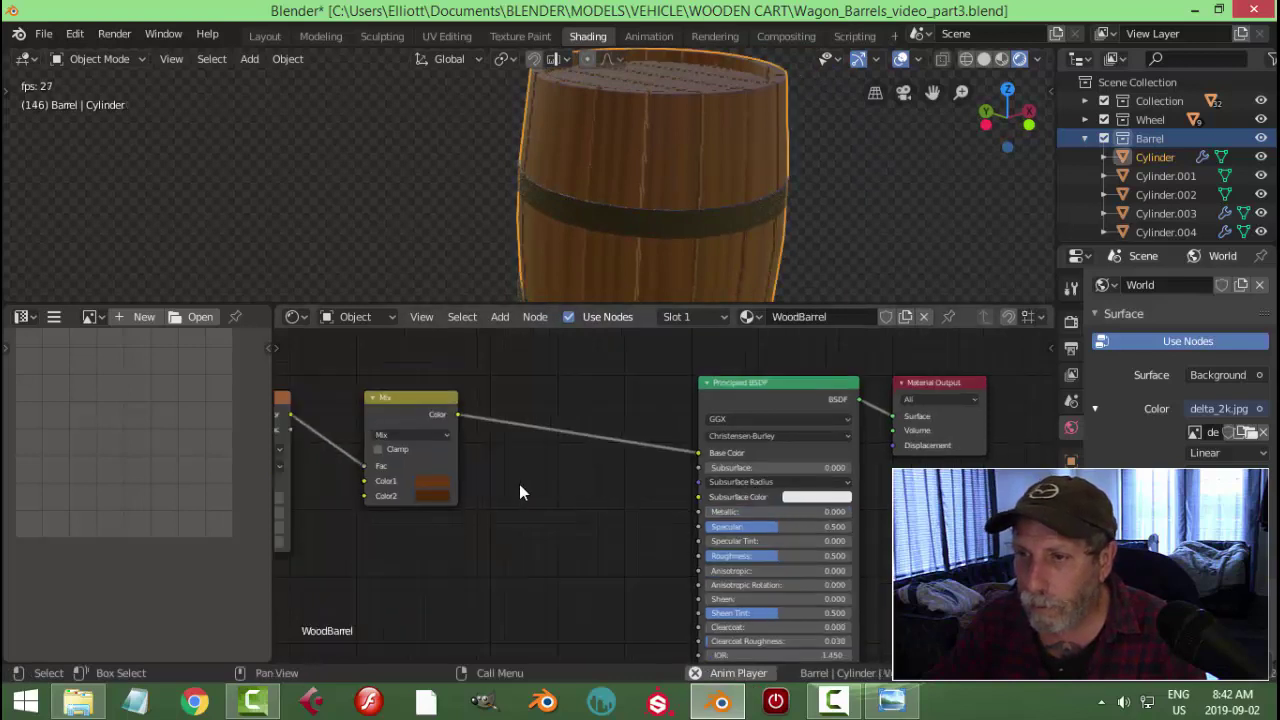
scroll(528, 487, down, 1)
middle_drag(600, 480, 700, 470)
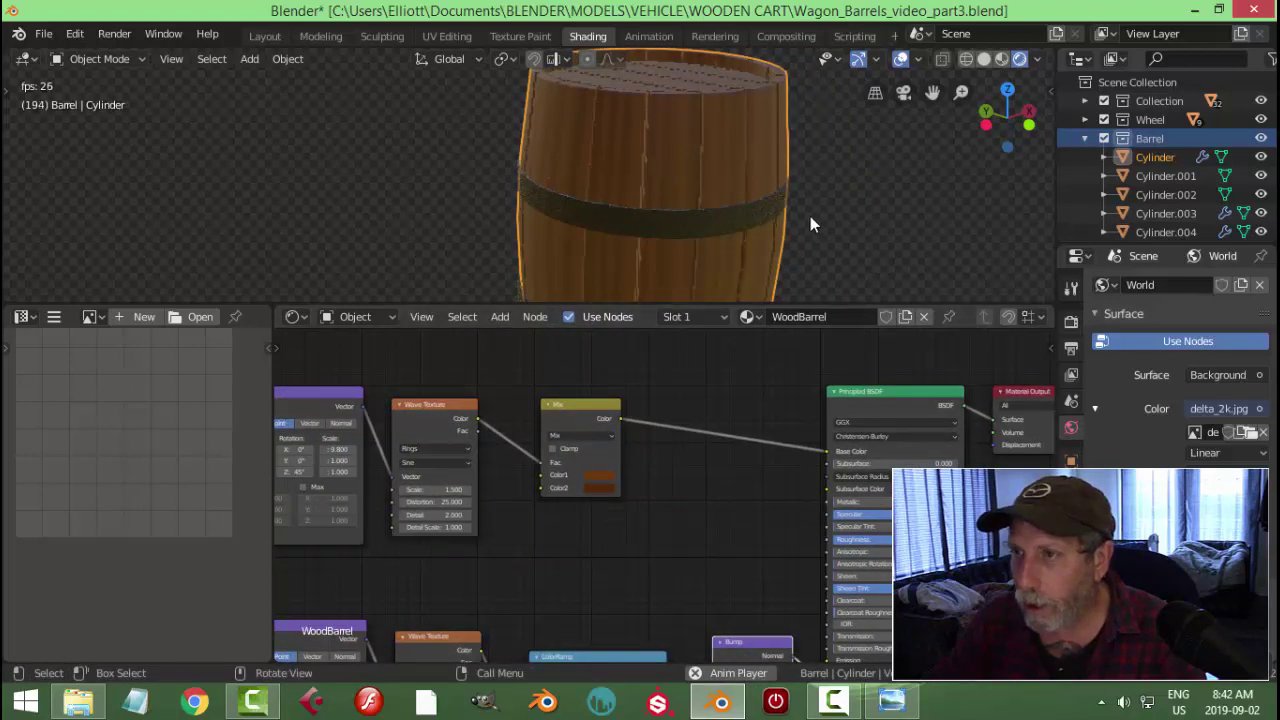
middle_drag(810, 225, 770, 229)
scroll(655, 495, up, 3)
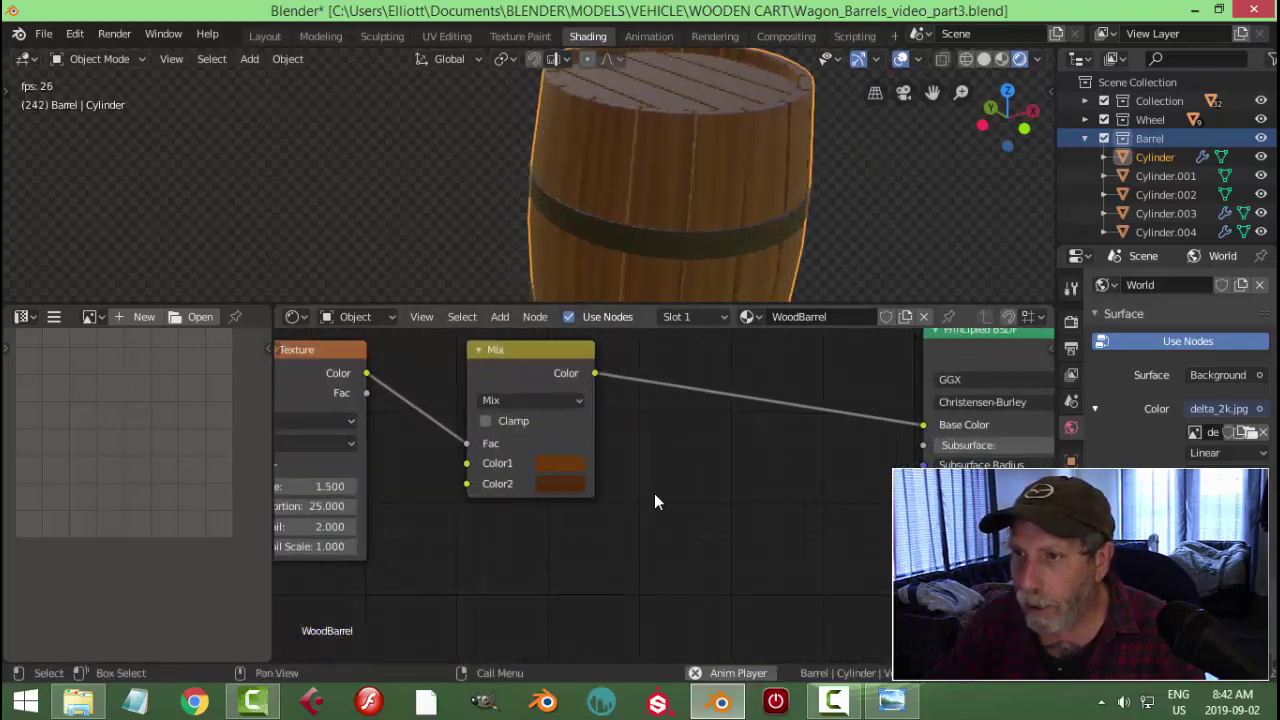
scroll(654, 502, up, 2)
click(556, 486)
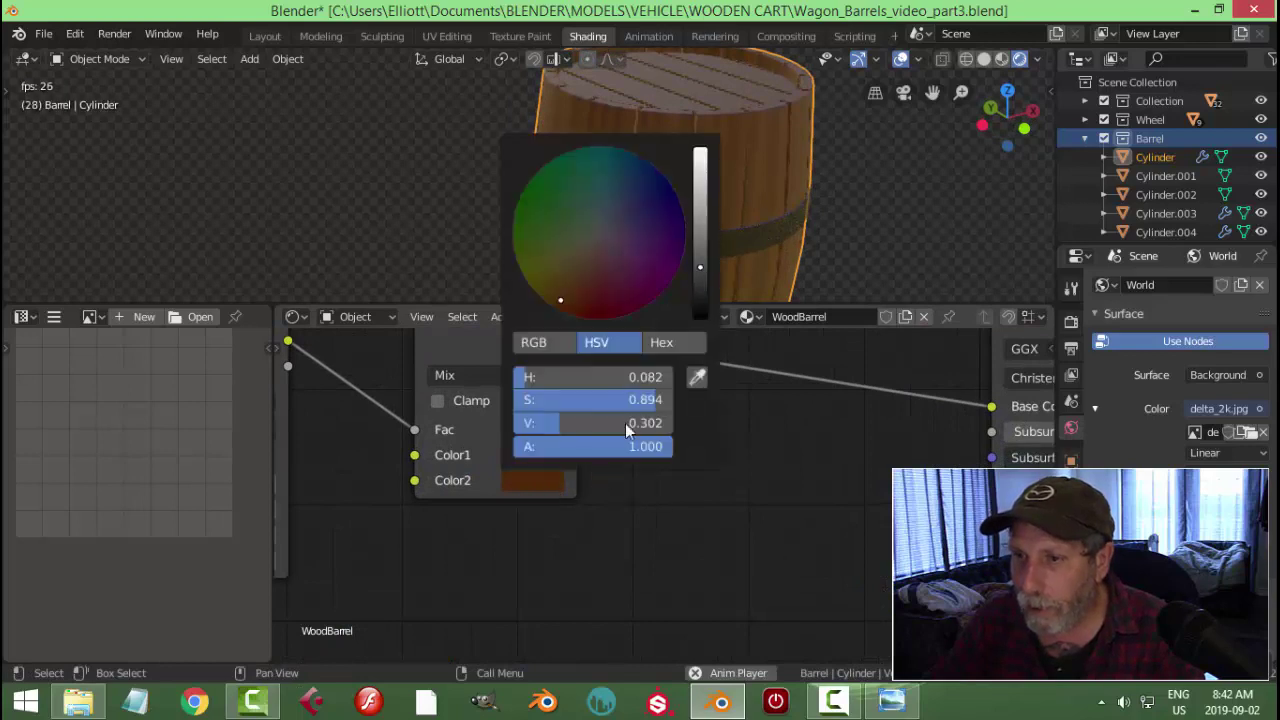
click(699, 277)
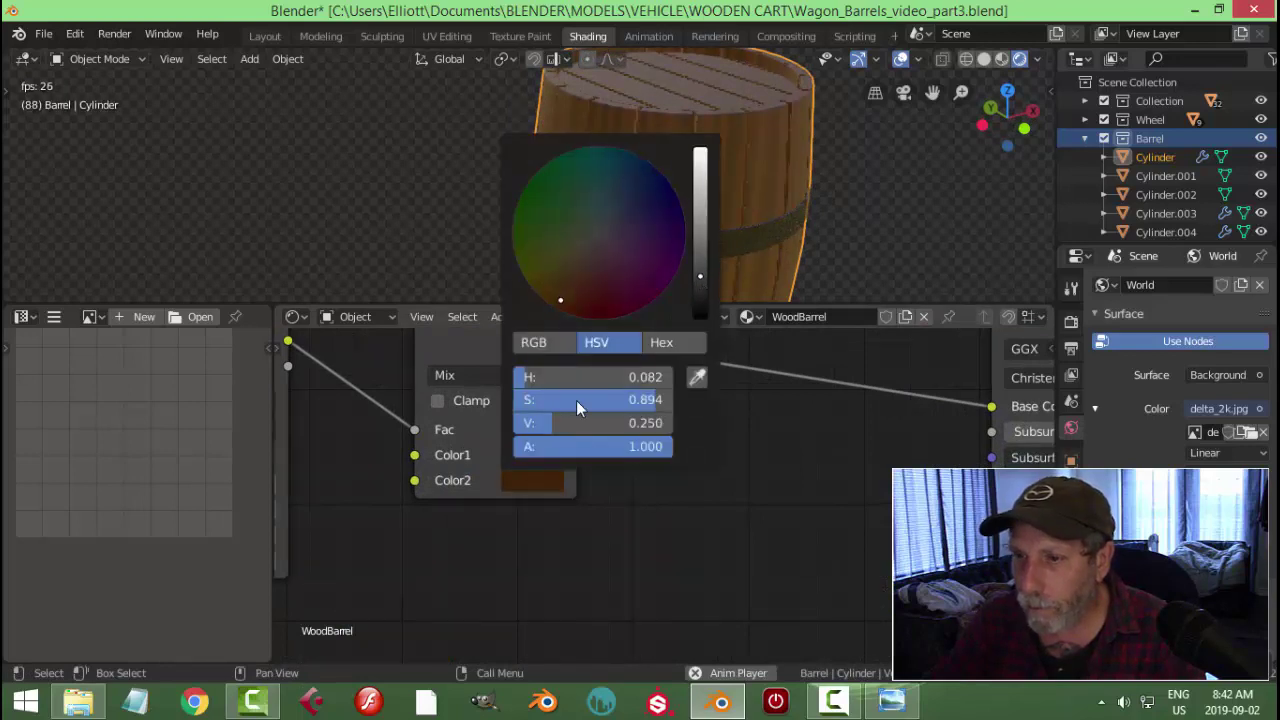
click(516, 465)
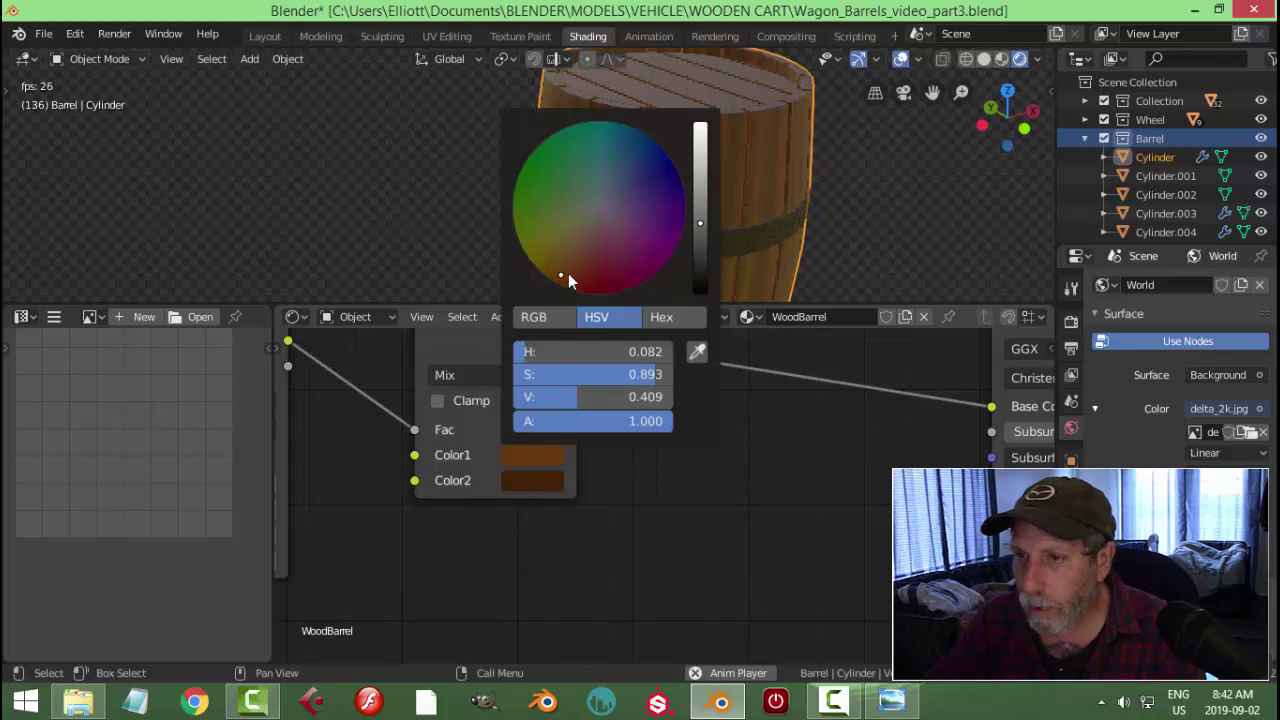
drag(568, 273, 563, 264)
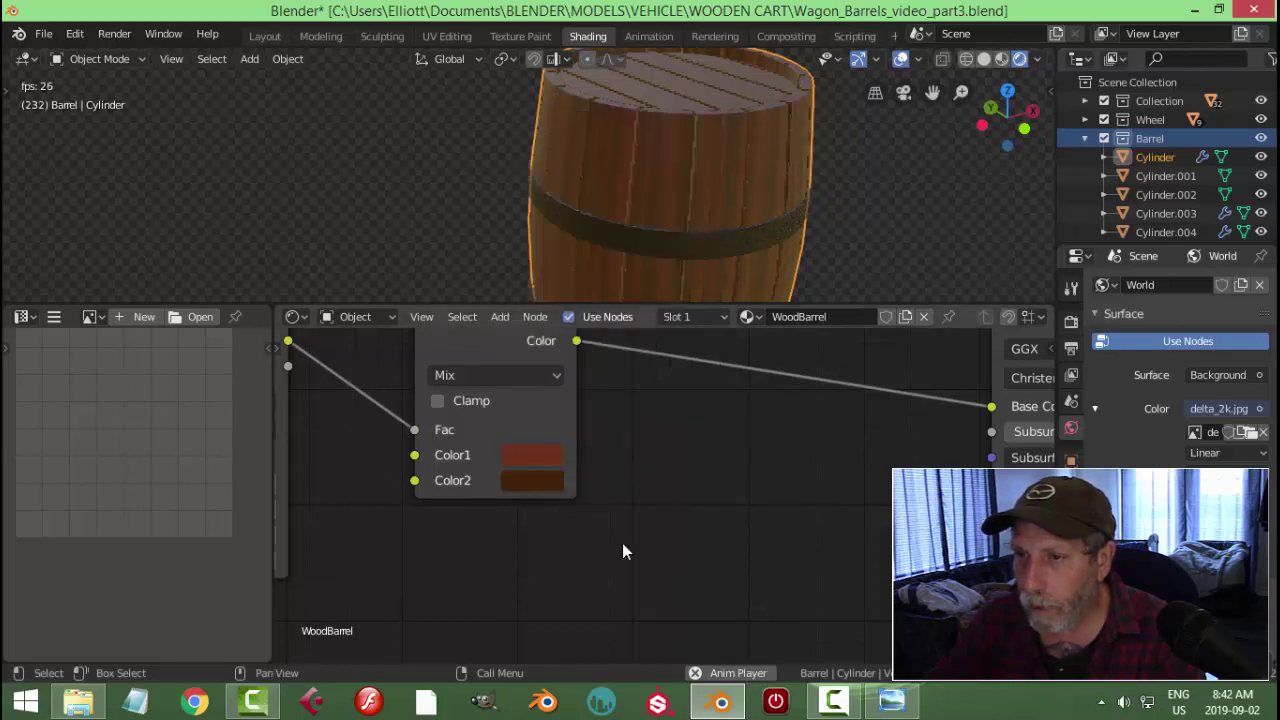
Set the scale of the Wave Texture feeding the Mix node to 2.900 and check the wood grain around the barrel
scroll(622, 543, down, 4)
middle_drag(518, 528, 642, 497)
scroll(657, 506, up, 4)
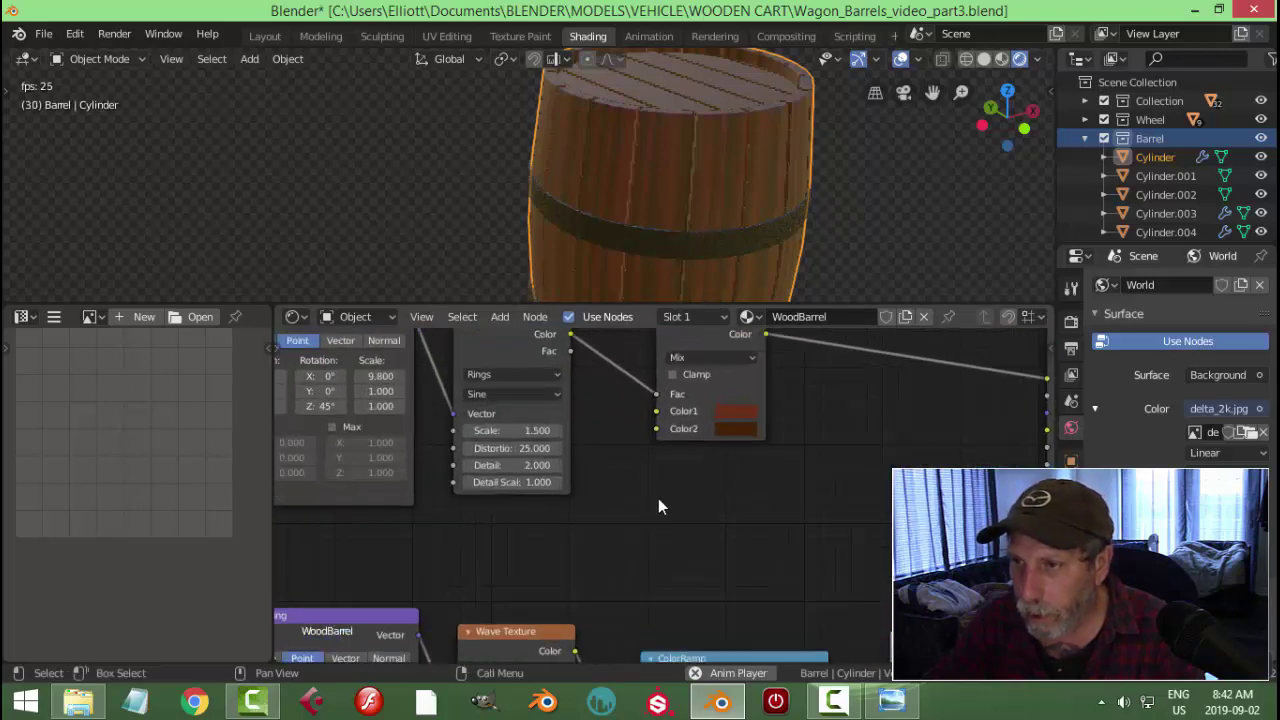
drag(488, 436, 430, 436)
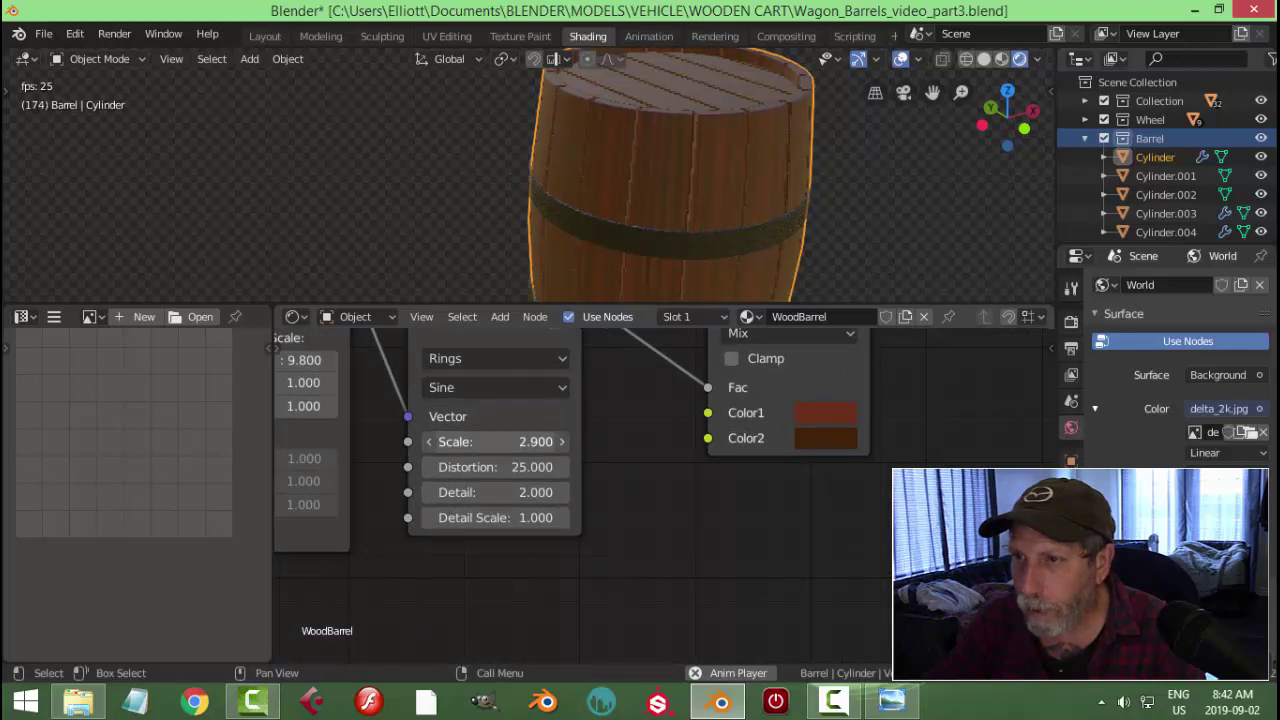
scroll(669, 509, down, 1)
middle_drag(841, 237, 722, 230)
scroll(722, 230, down, 3)
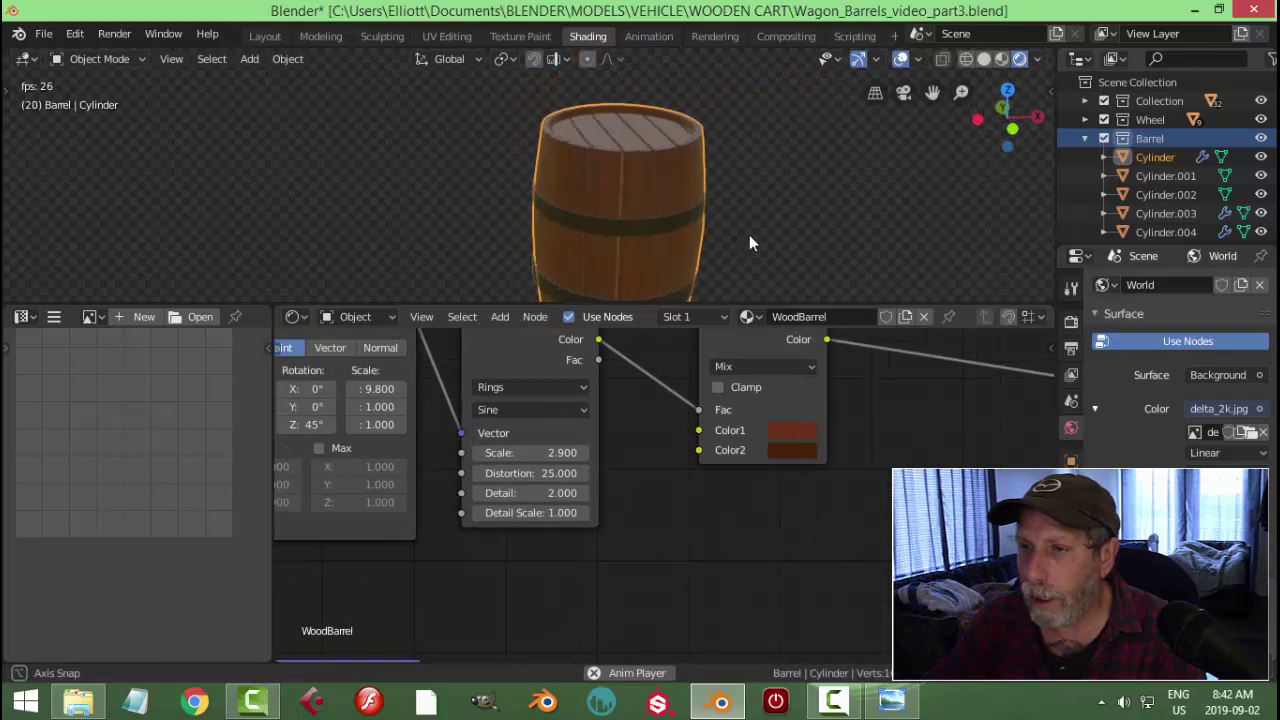
middle_drag(645, 252, 717, 228)
scroll(635, 513, down, 1)
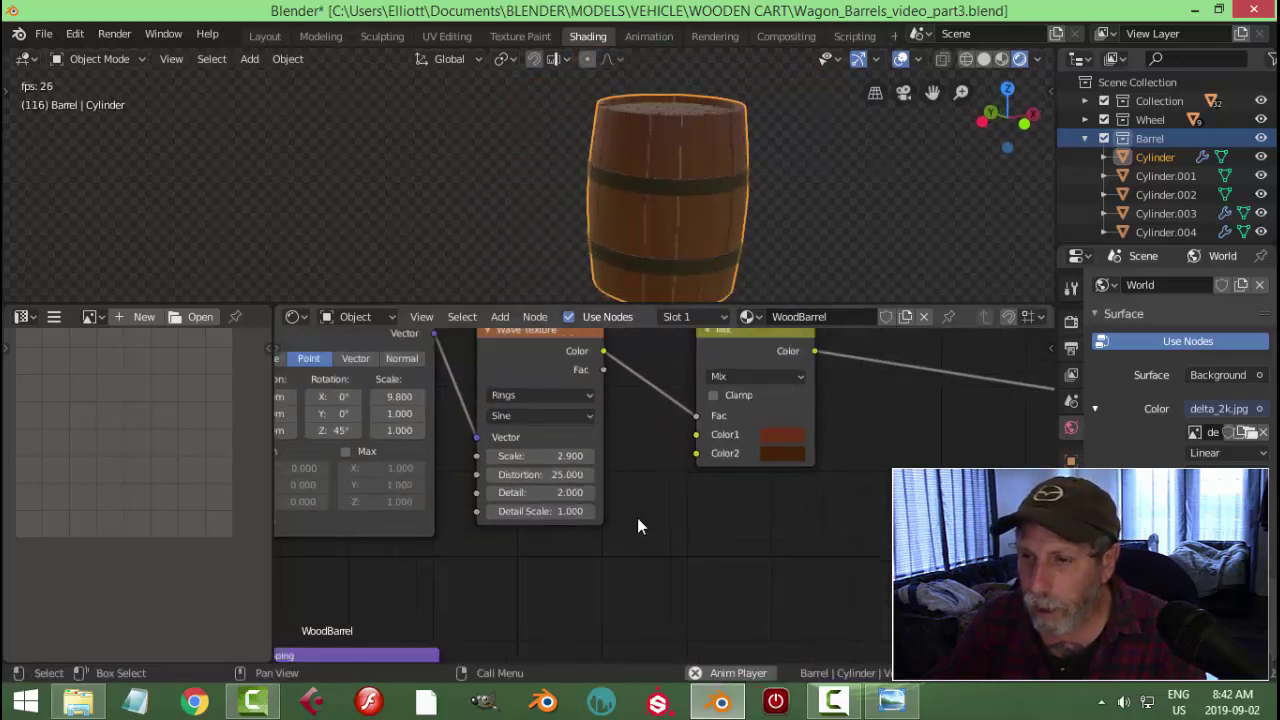
Try the Bands wave type on the Wave Texture feeding the Mix node, and return it to Rings
scroll(637, 517, up, 1)
click(504, 388)
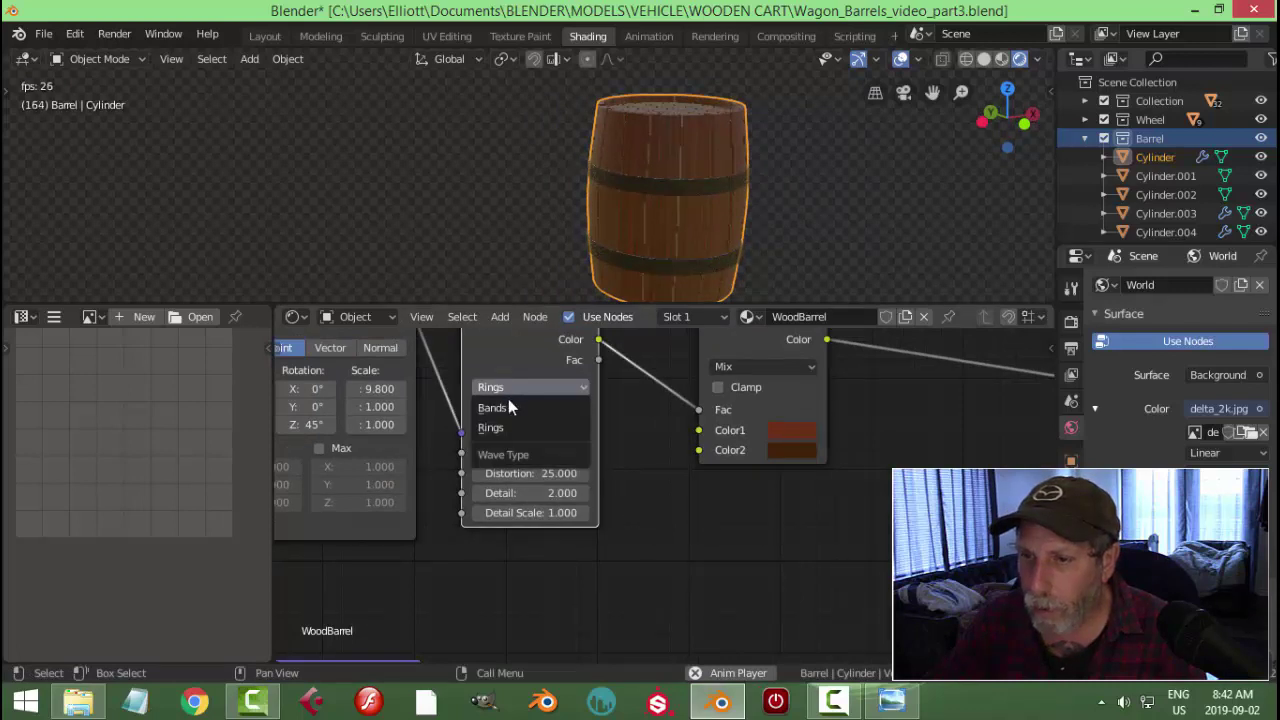
click(508, 407)
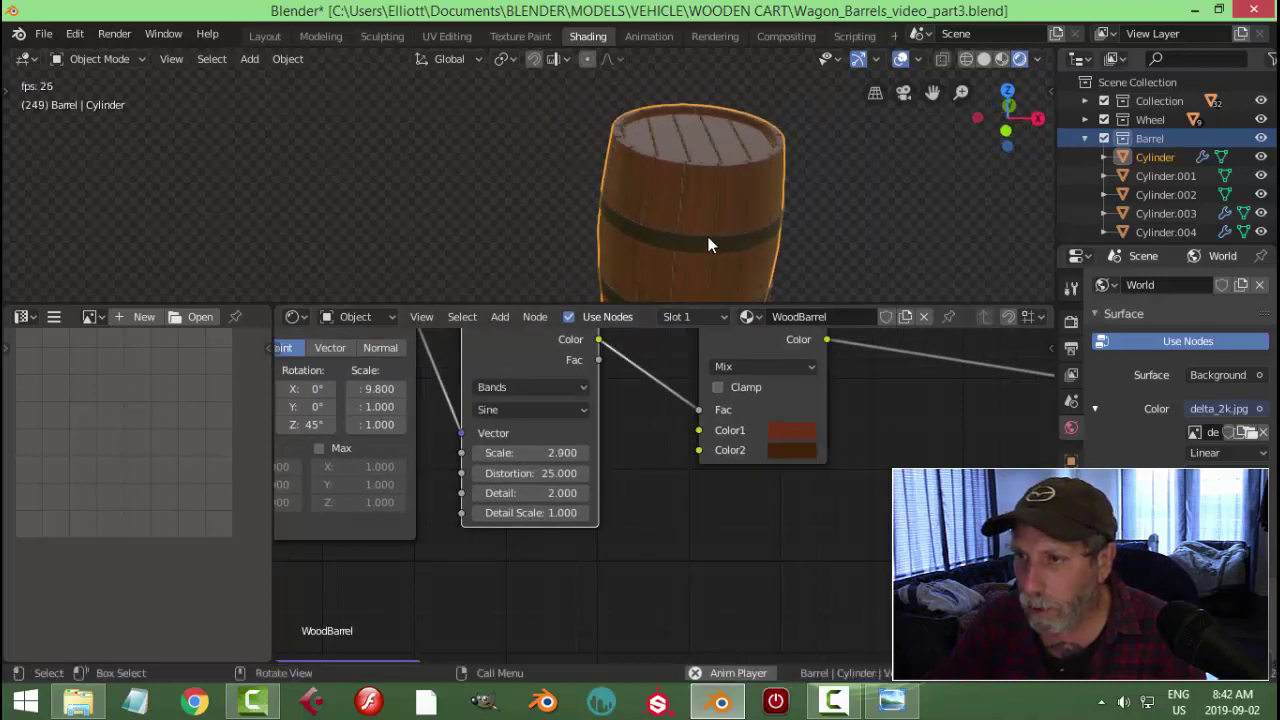
click(521, 387)
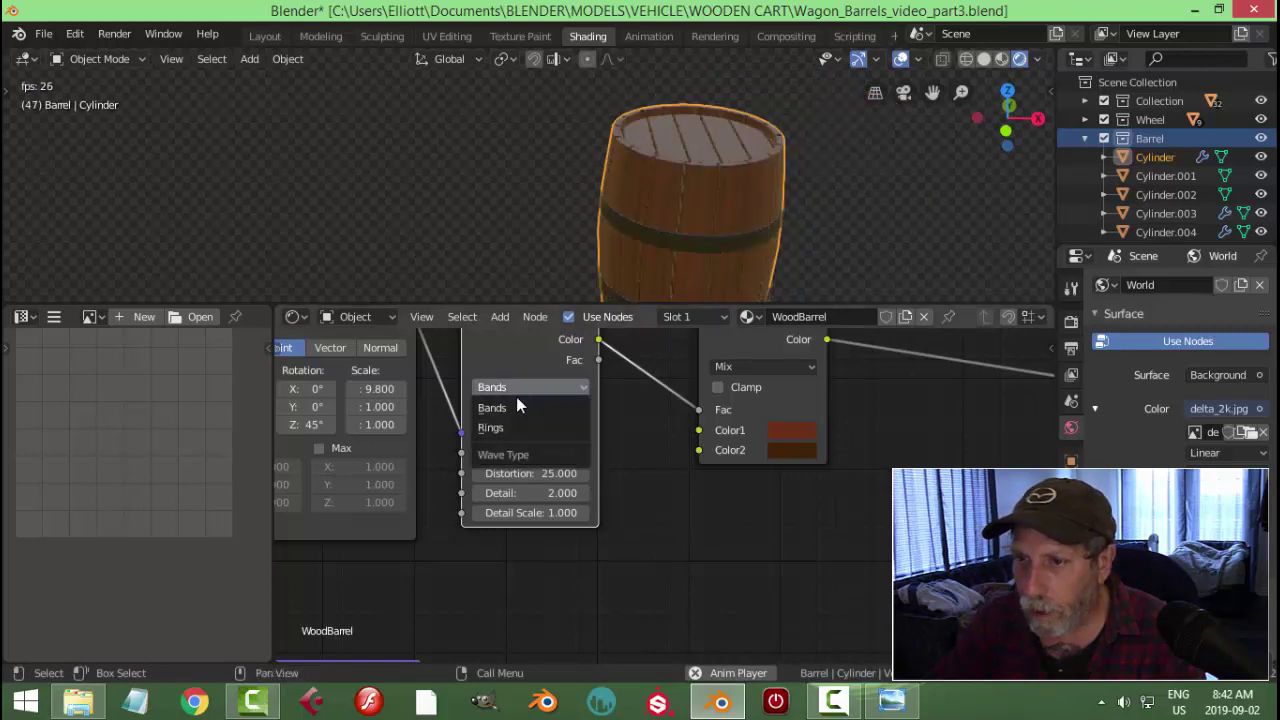
click(514, 428)
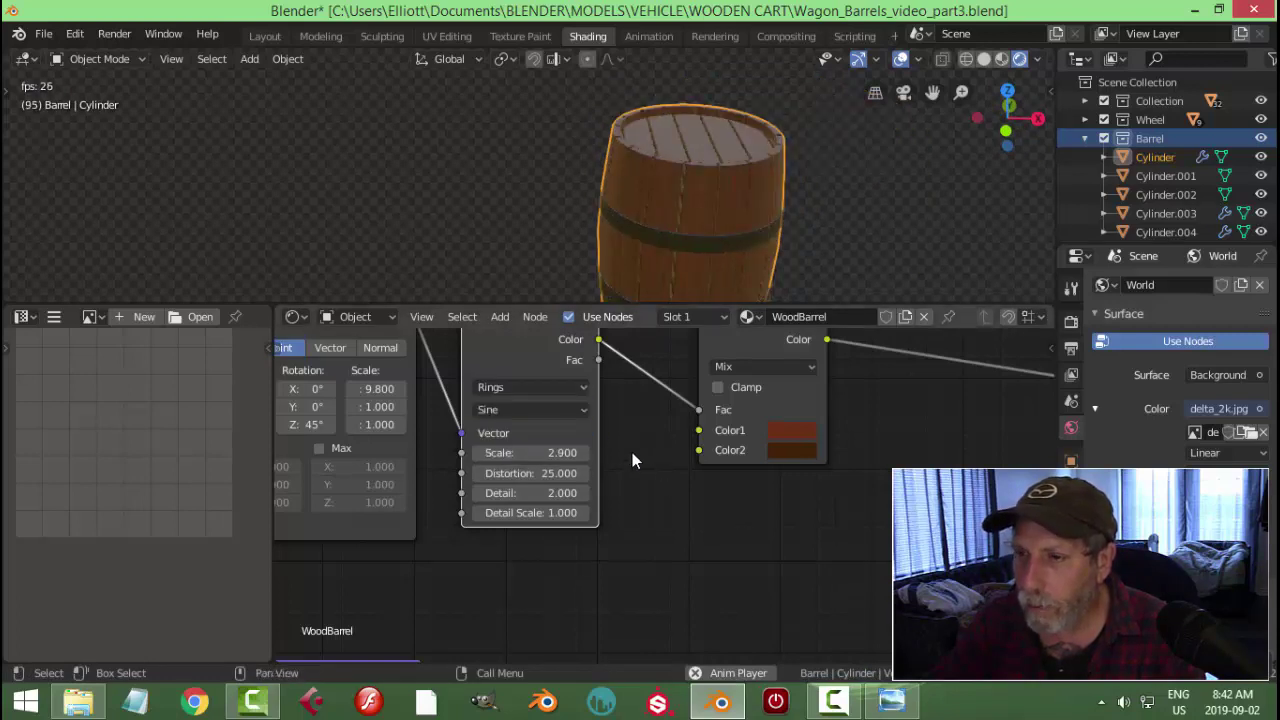
Try the Saw wave profile on the same Wave Texture, and return it to Sine
click(528, 411)
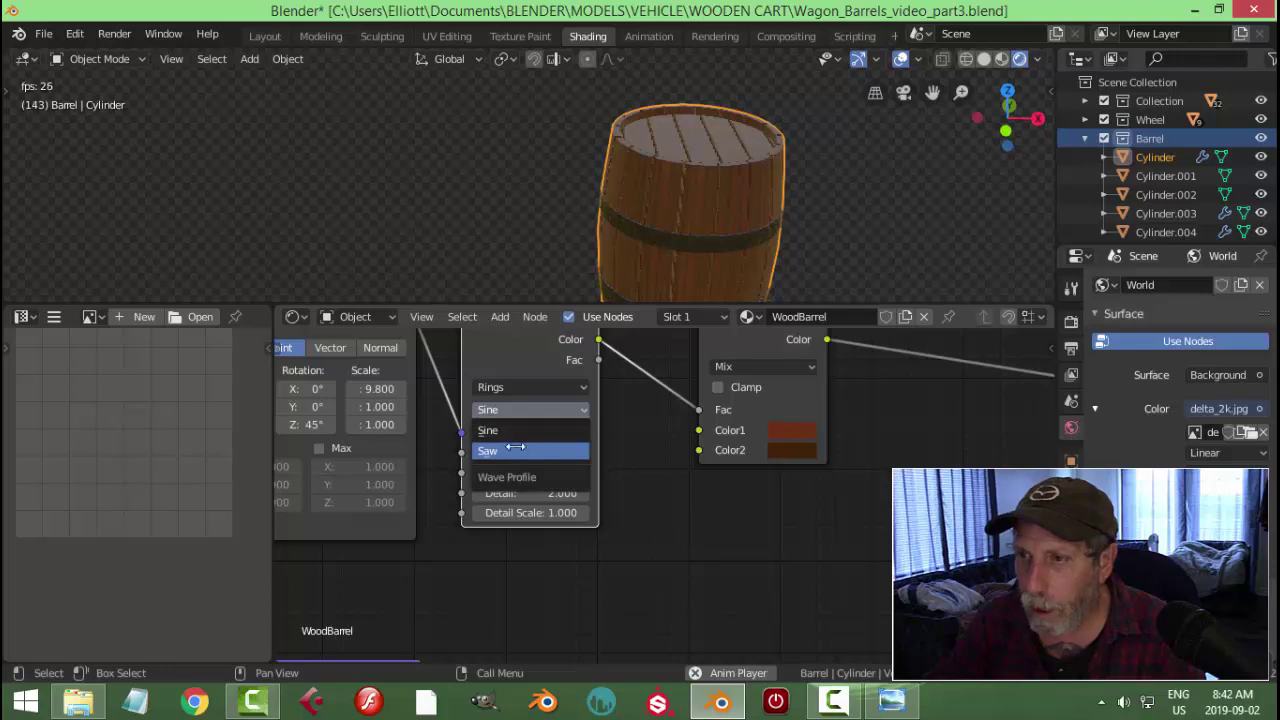
click(516, 450)
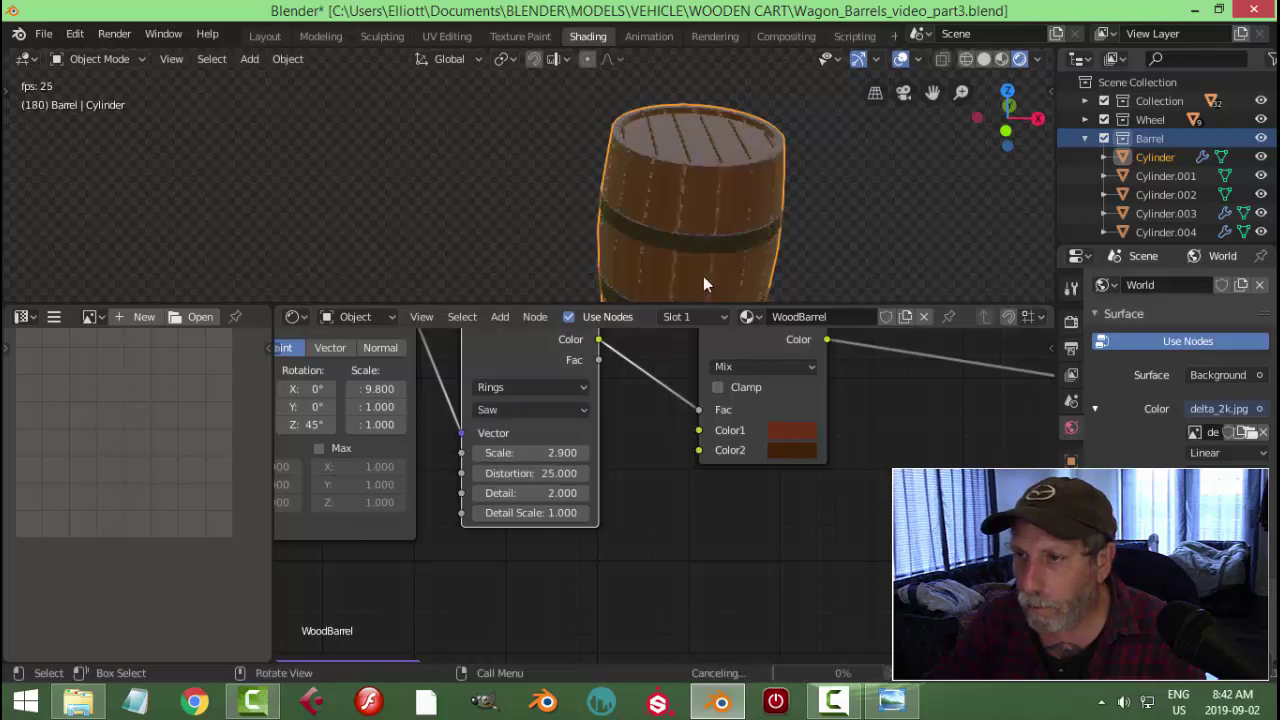
click(522, 411)
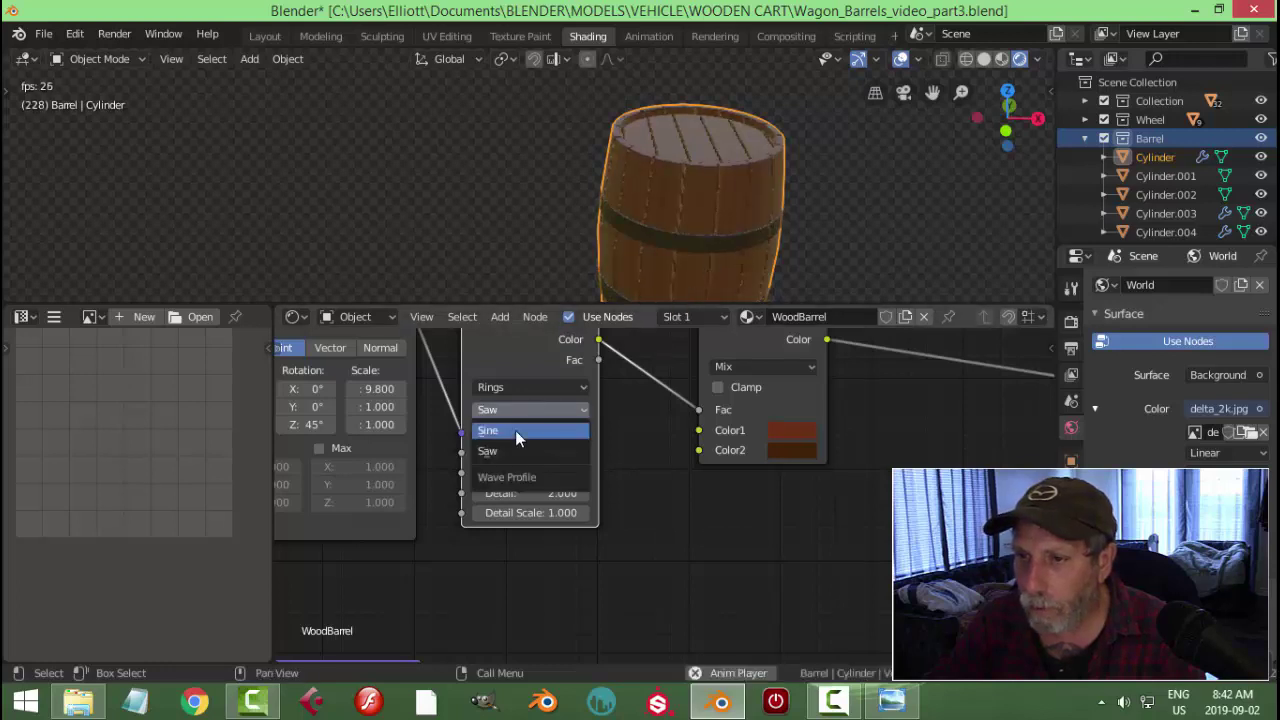
click(511, 434)
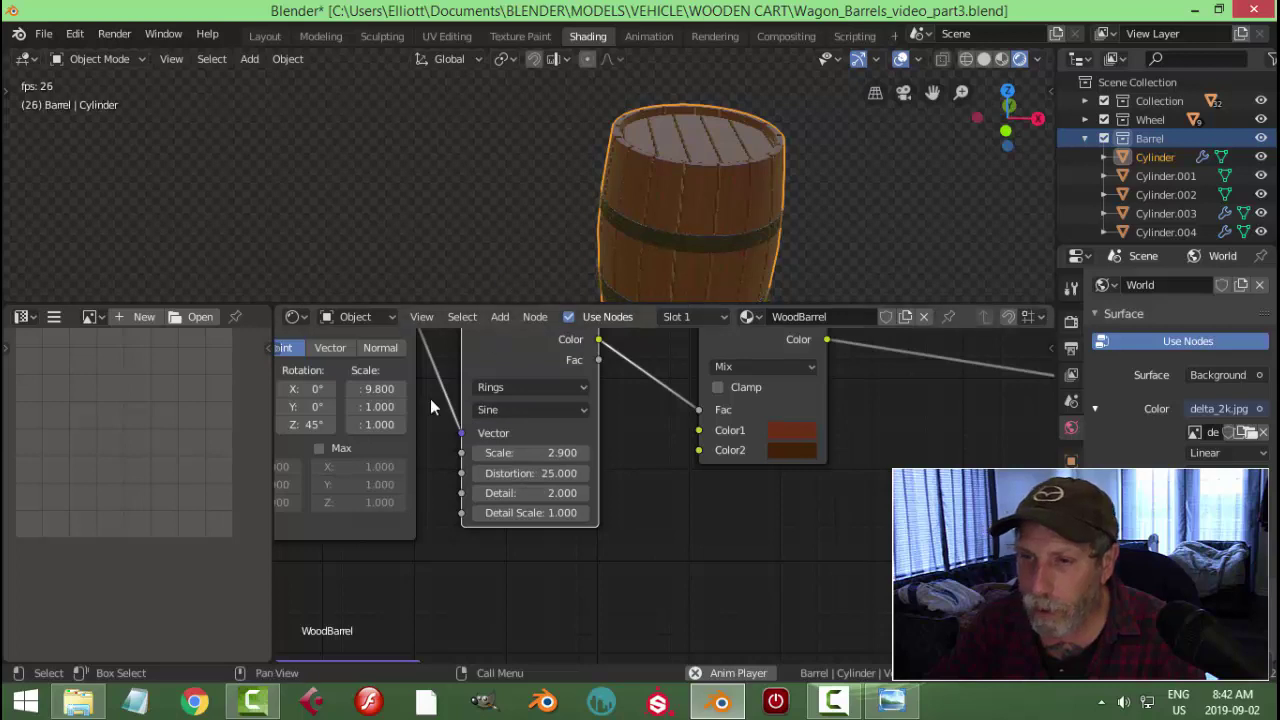
Set the X scale of the Mapping node feeding the WoodBarrel Wave Texture to 10.000 and save the file
scroll(425, 410, down, 1)
middle_drag(418, 419, 535, 439)
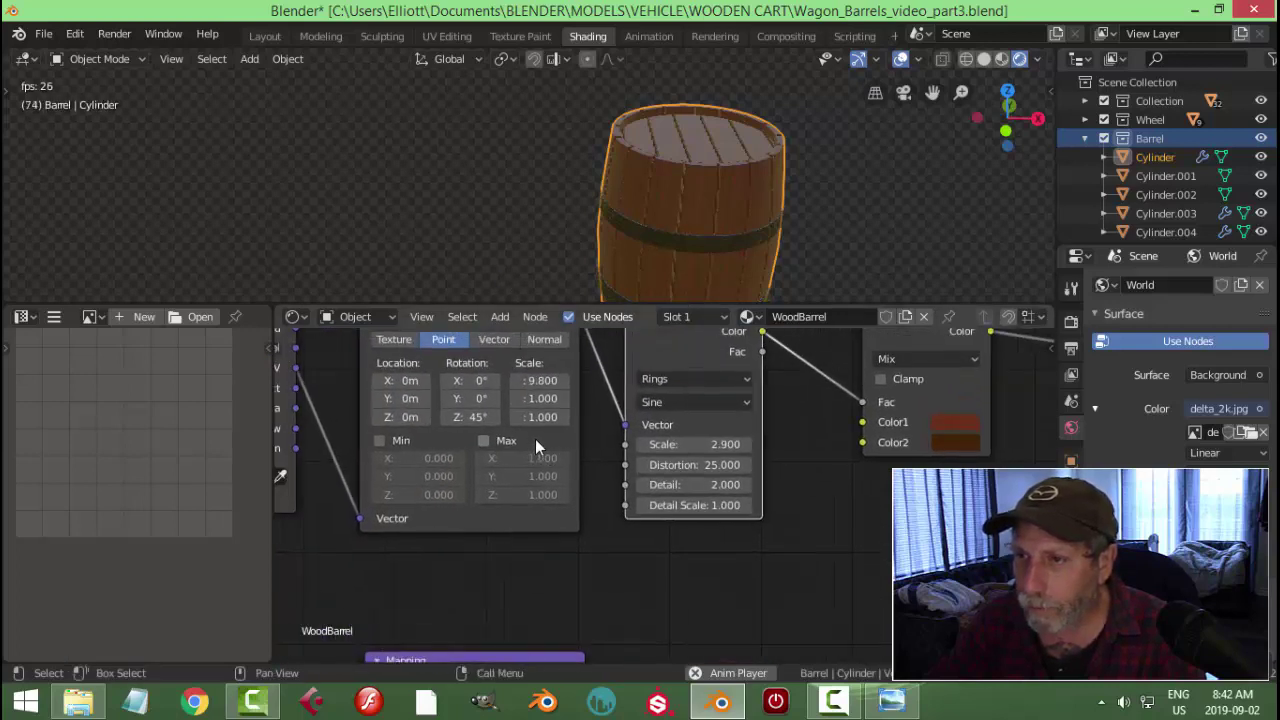
scroll(535, 439, up, 2)
middle_drag(693, 233, 694, 292)
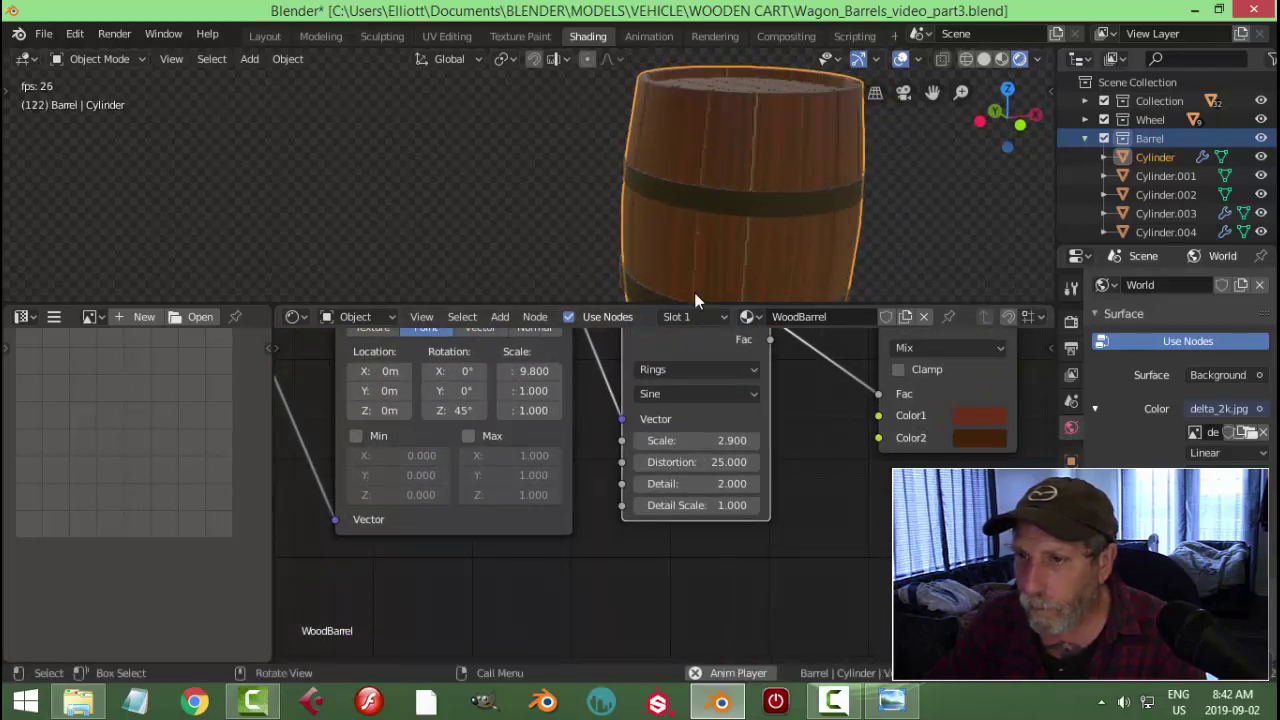
drag(549, 372, 510, 371)
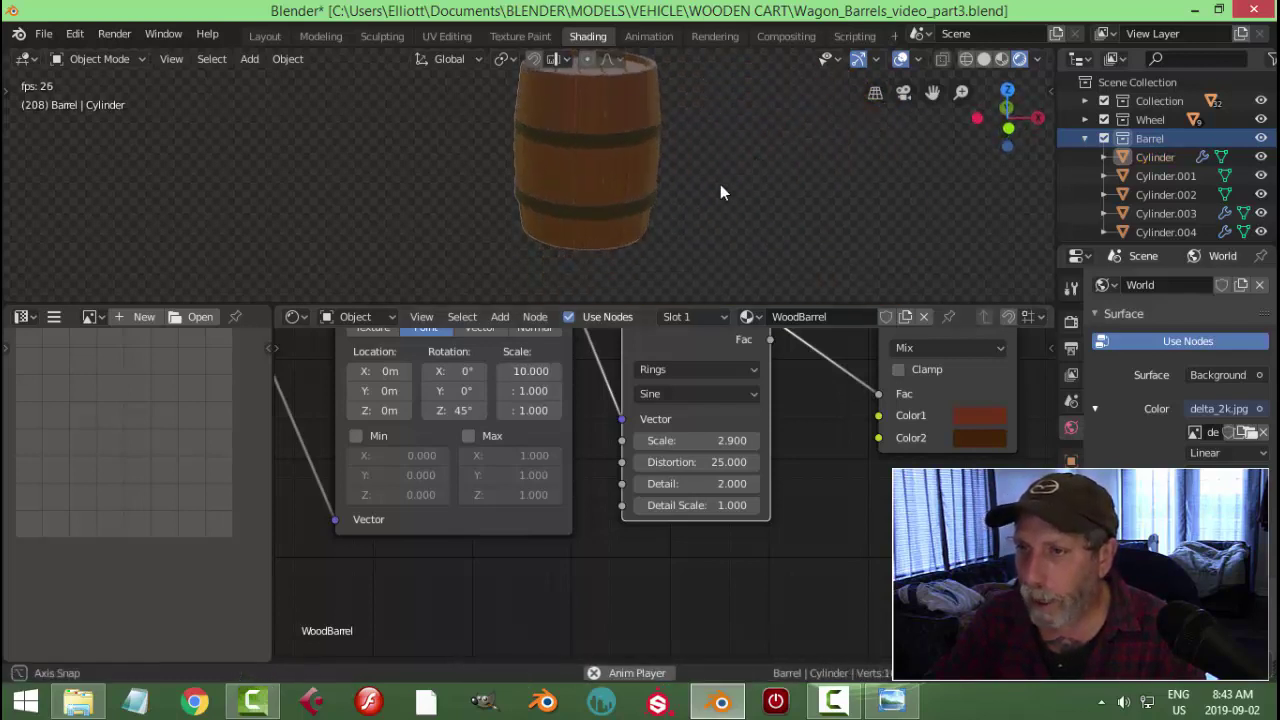
key(ctrl+s)
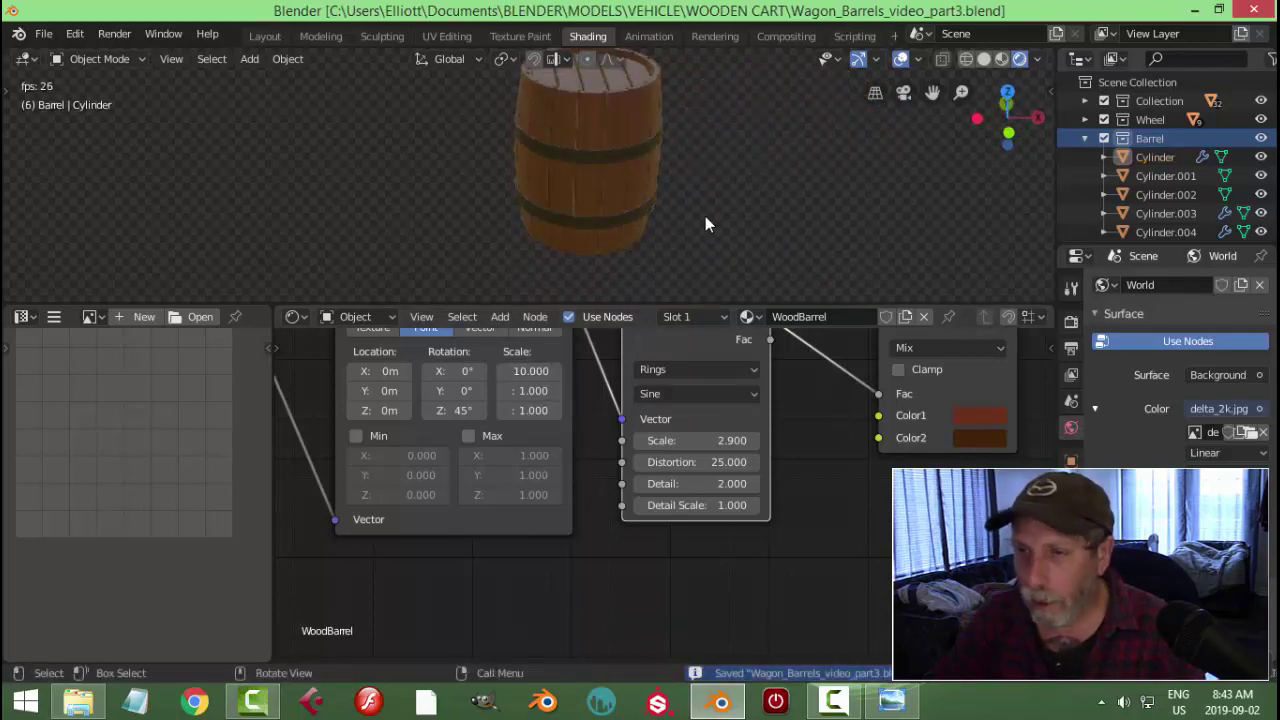
In solid shading in the Modeling workspace, return to Object Mode and unhide all the cart parts, leaving nothing selected
click(984, 60)
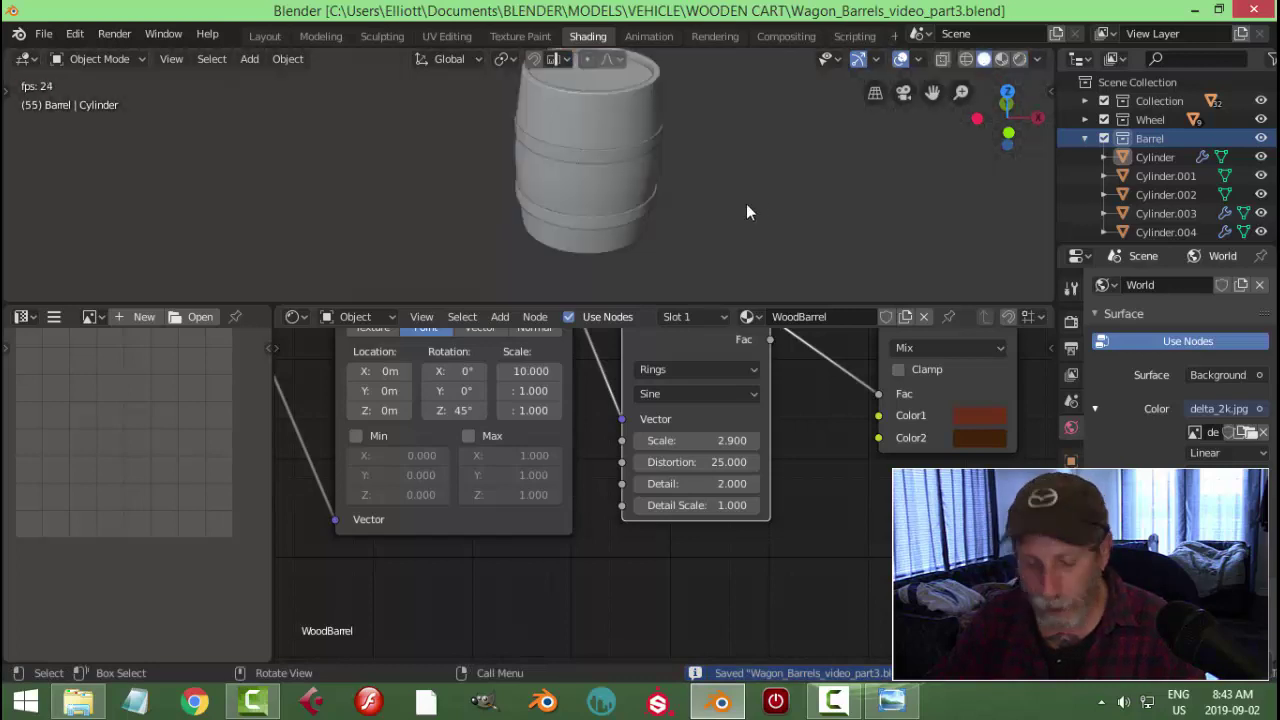
click(321, 36)
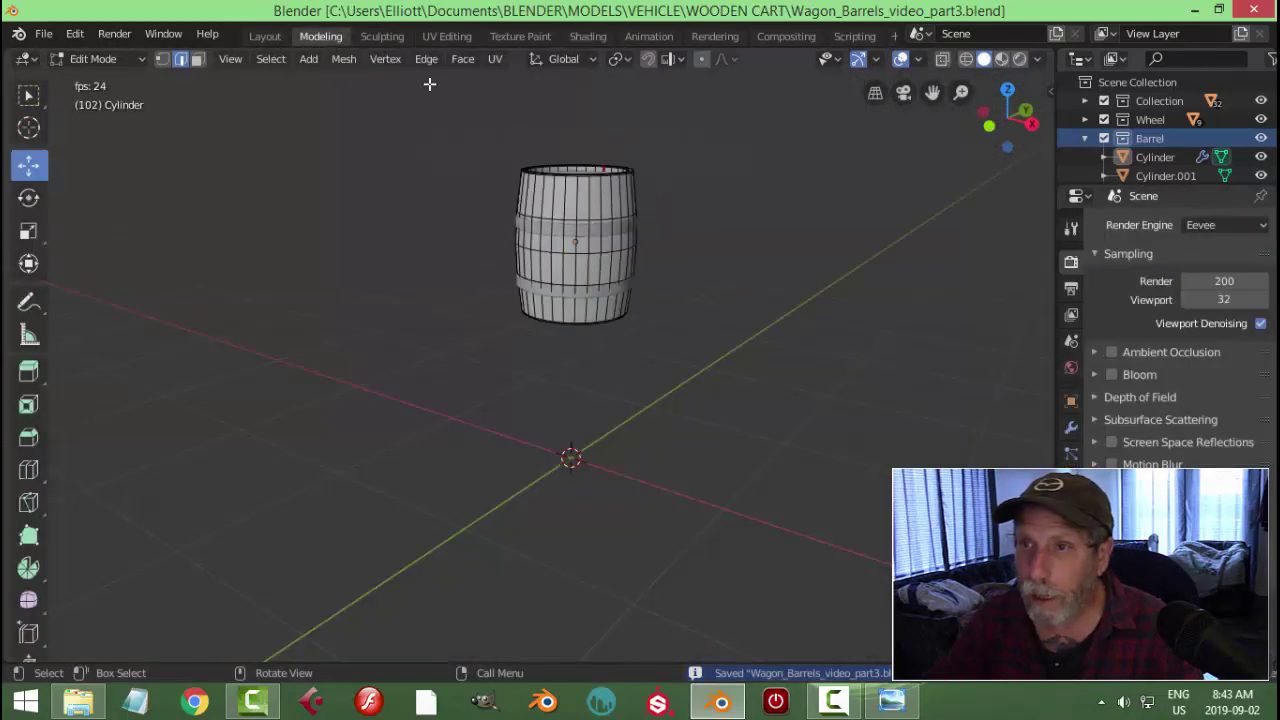
key(Tab)
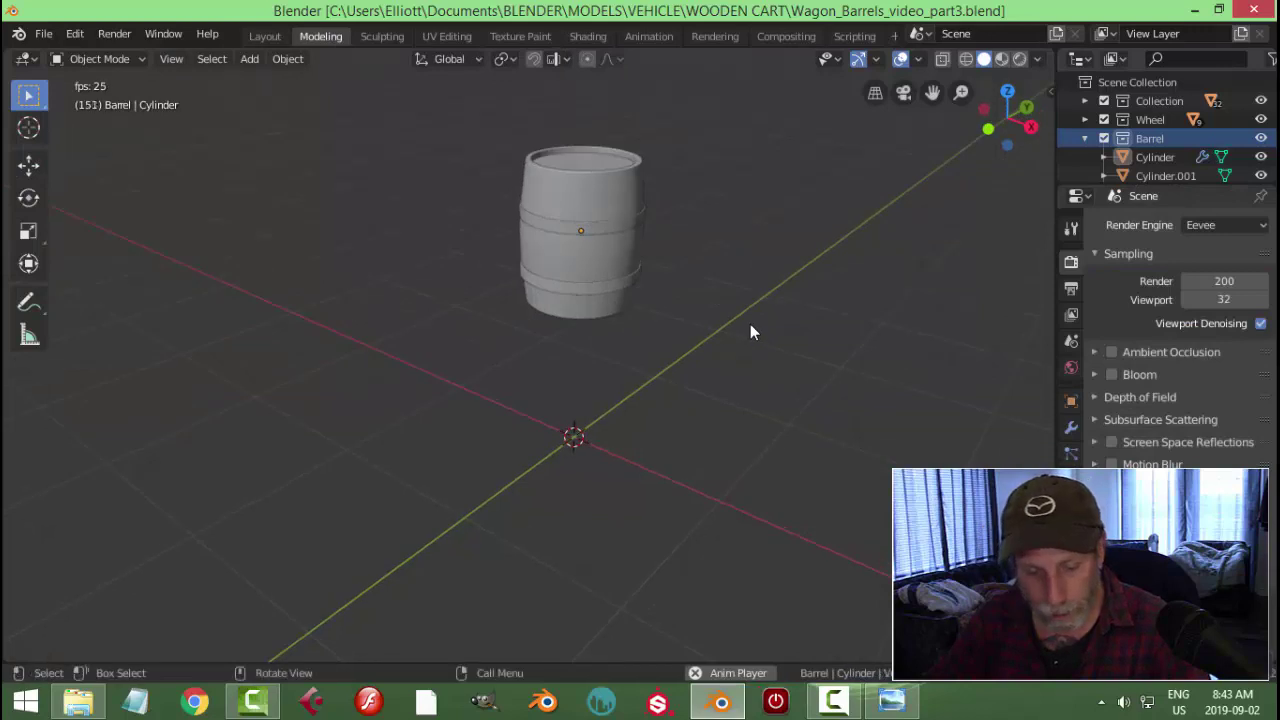
key(alt+h)
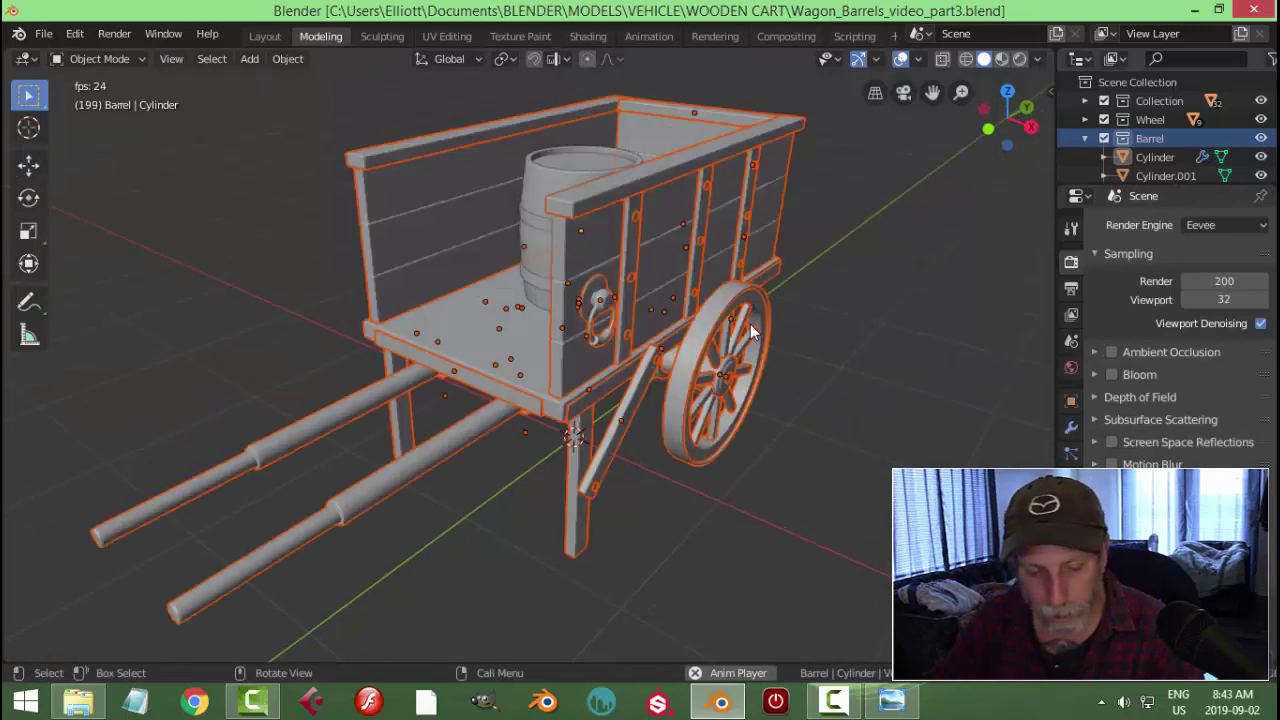
key(alt+a)
Add a Sun light at the world origin and make sure it is the selected object
scroll(750, 322, down, 4)
middle_drag(750, 322, 726, 354)
key(shift+a)
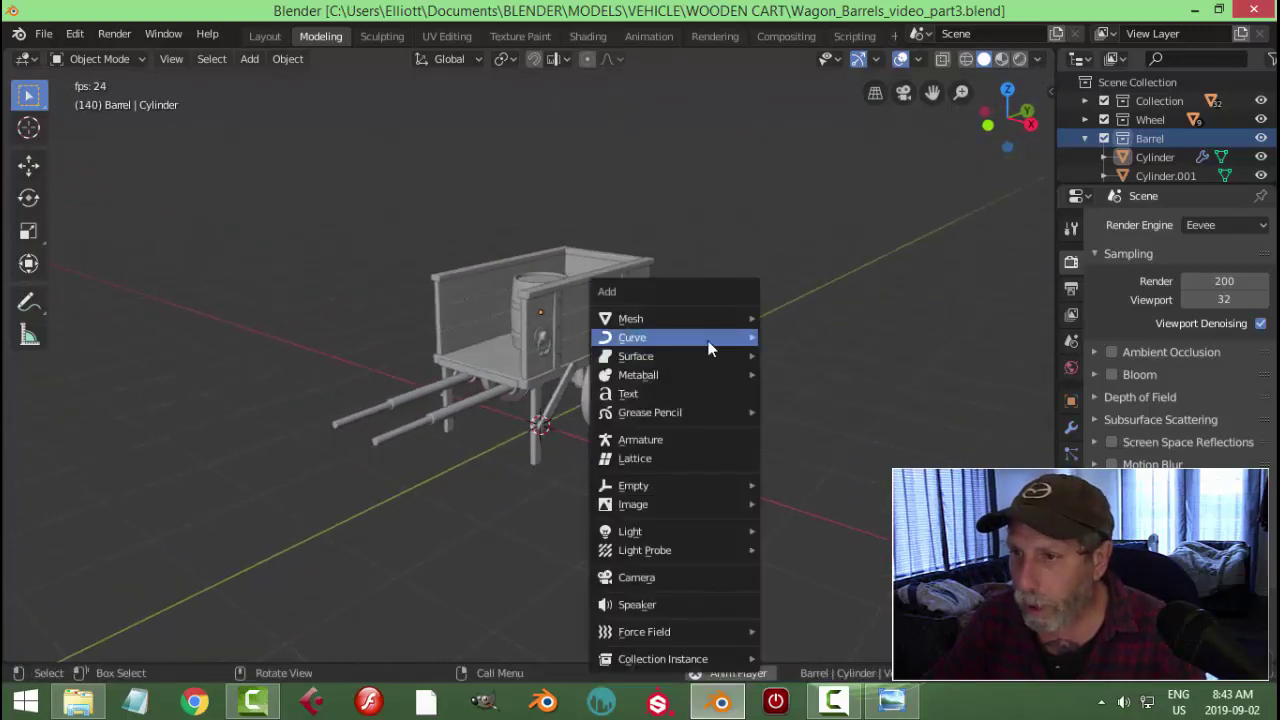
mouse_move(656, 538)
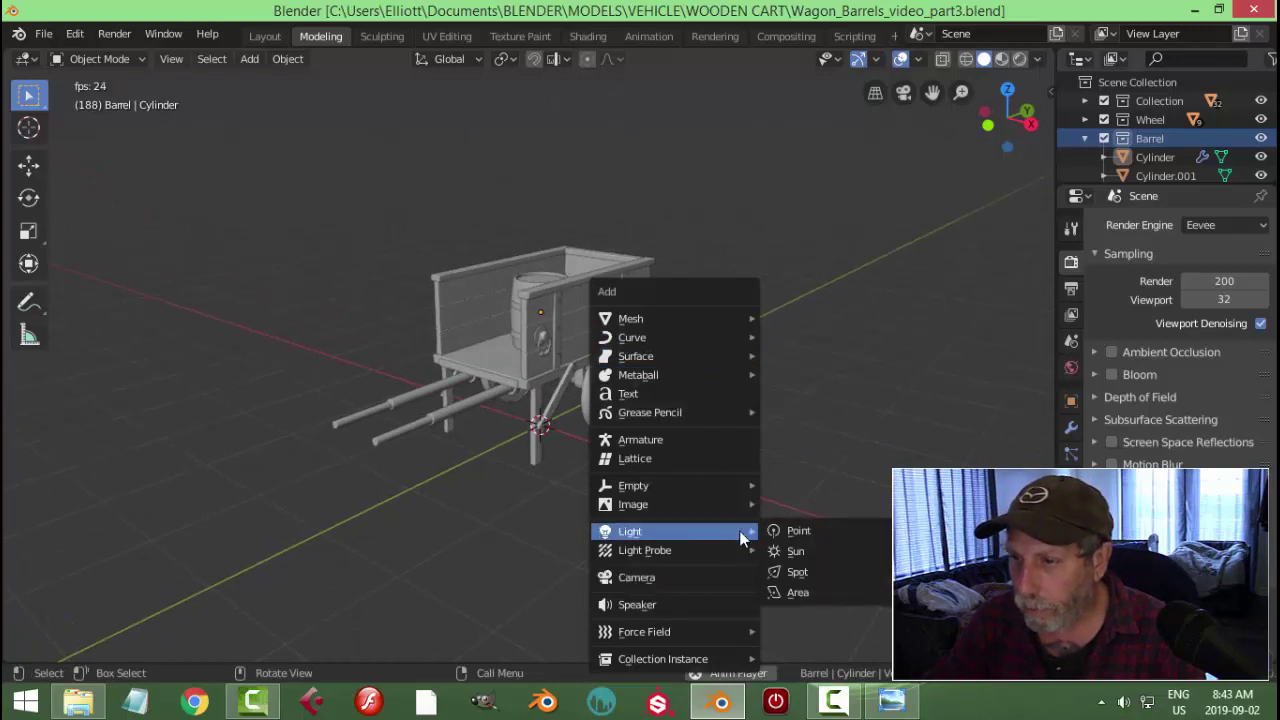
click(790, 551)
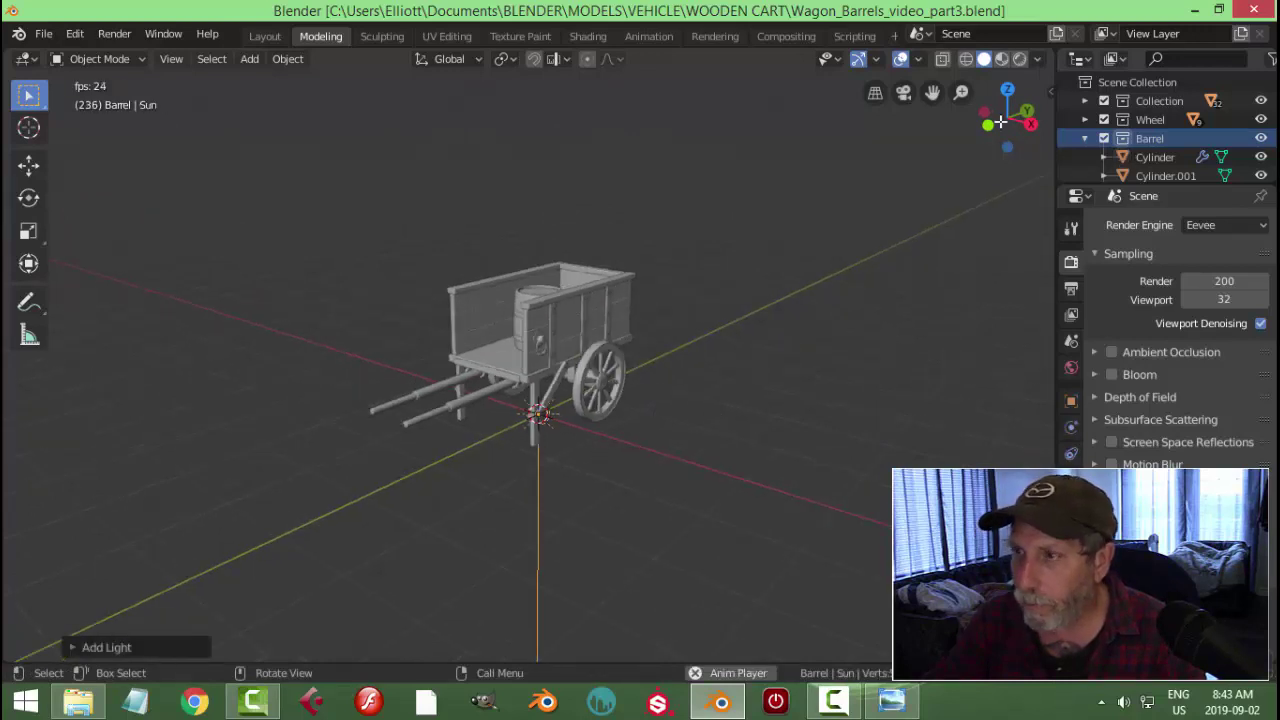
click(876, 60)
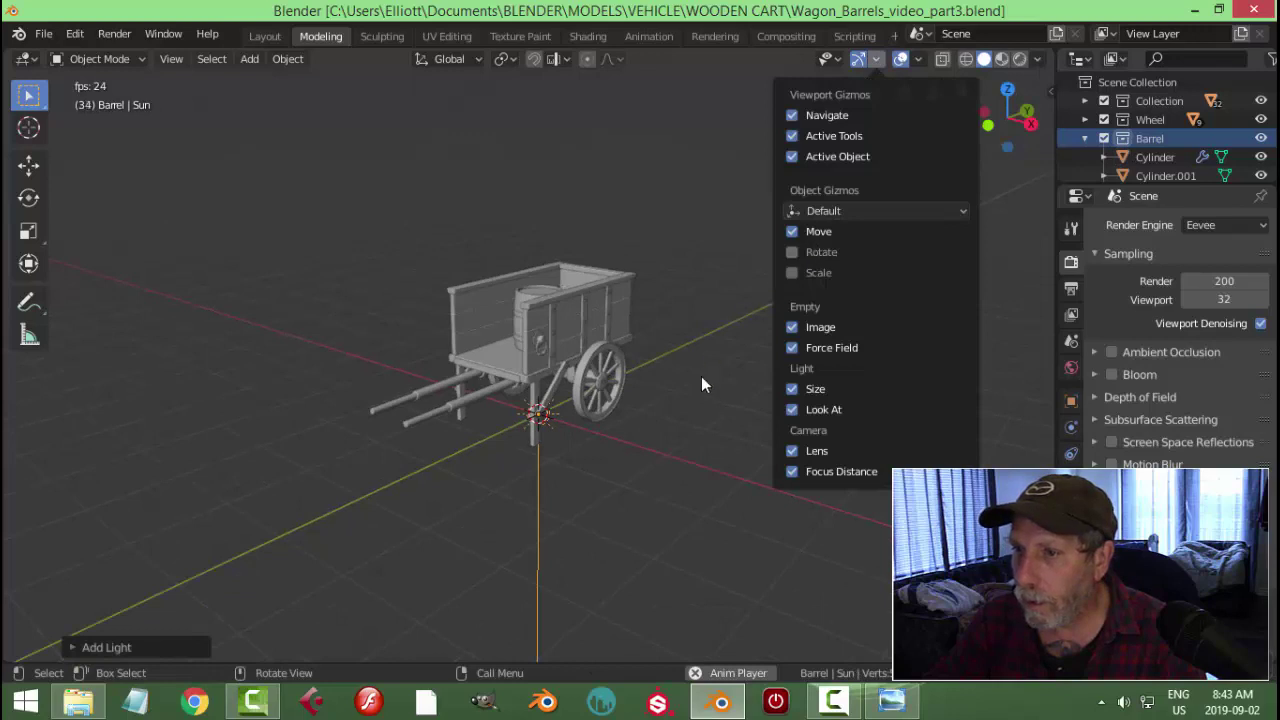
click(549, 419)
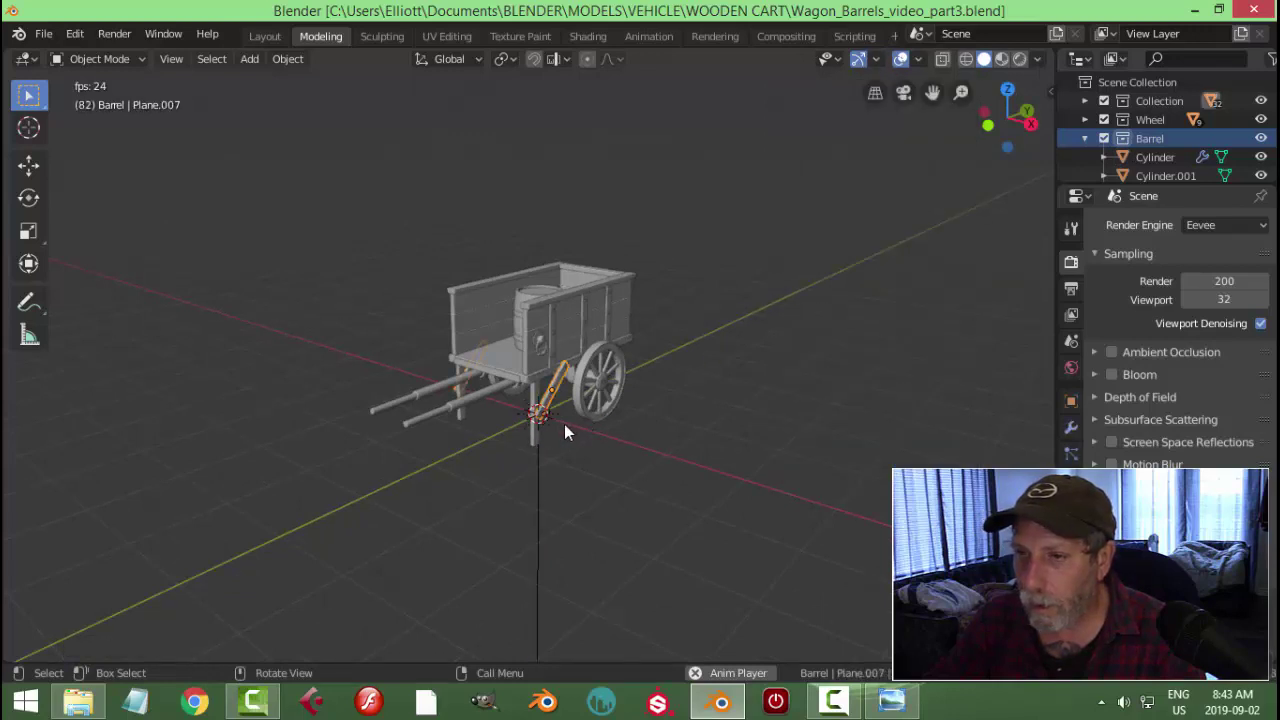
click(540, 479)
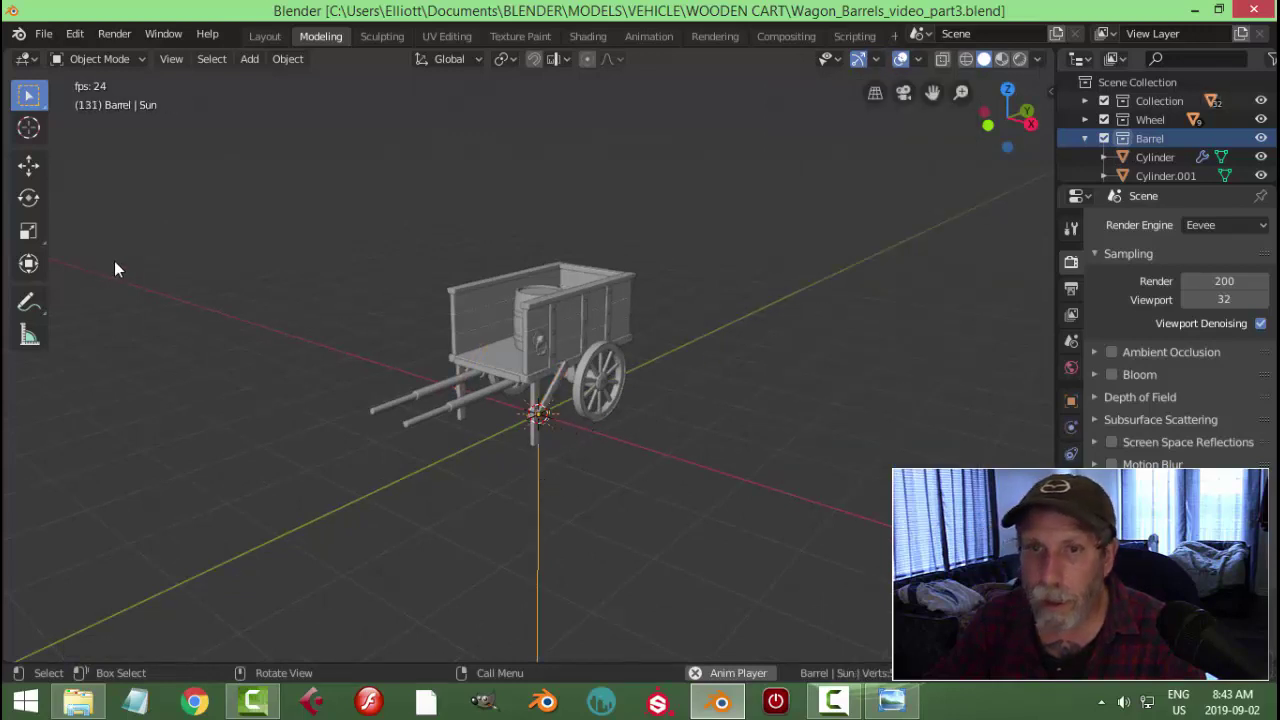
Move the Sun light up and out beside the cart, and rotate it so its beam slants down towards the cart
click(29, 167)
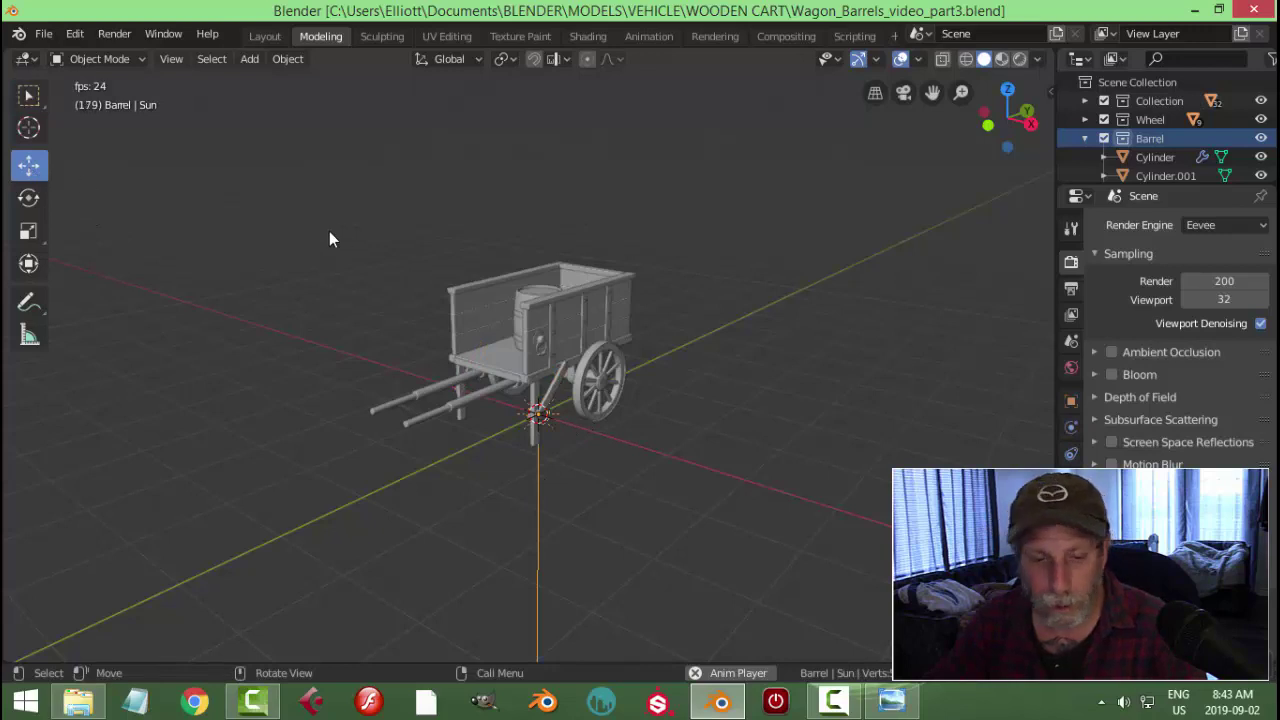
key(Escape)
drag(603, 436, 688, 443)
drag(623, 372, 665, 168)
middle_drag(767, 243, 857, 248)
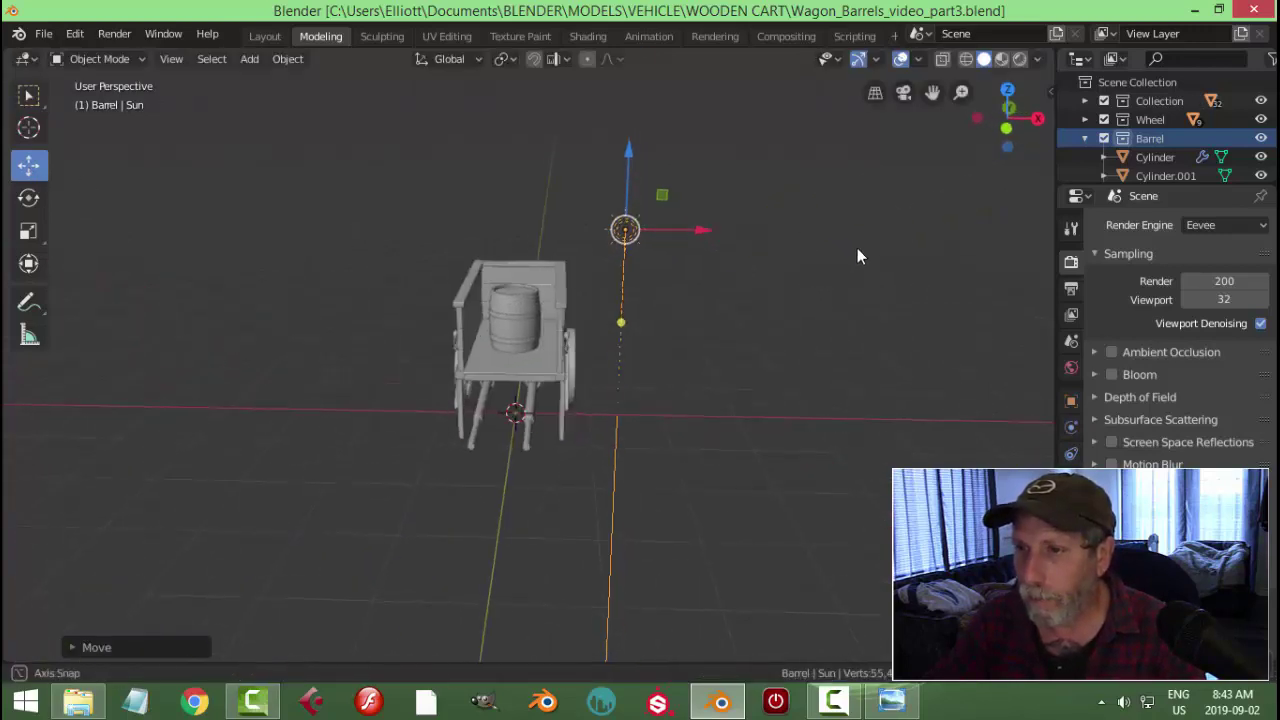
key(r)
click(738, 290)
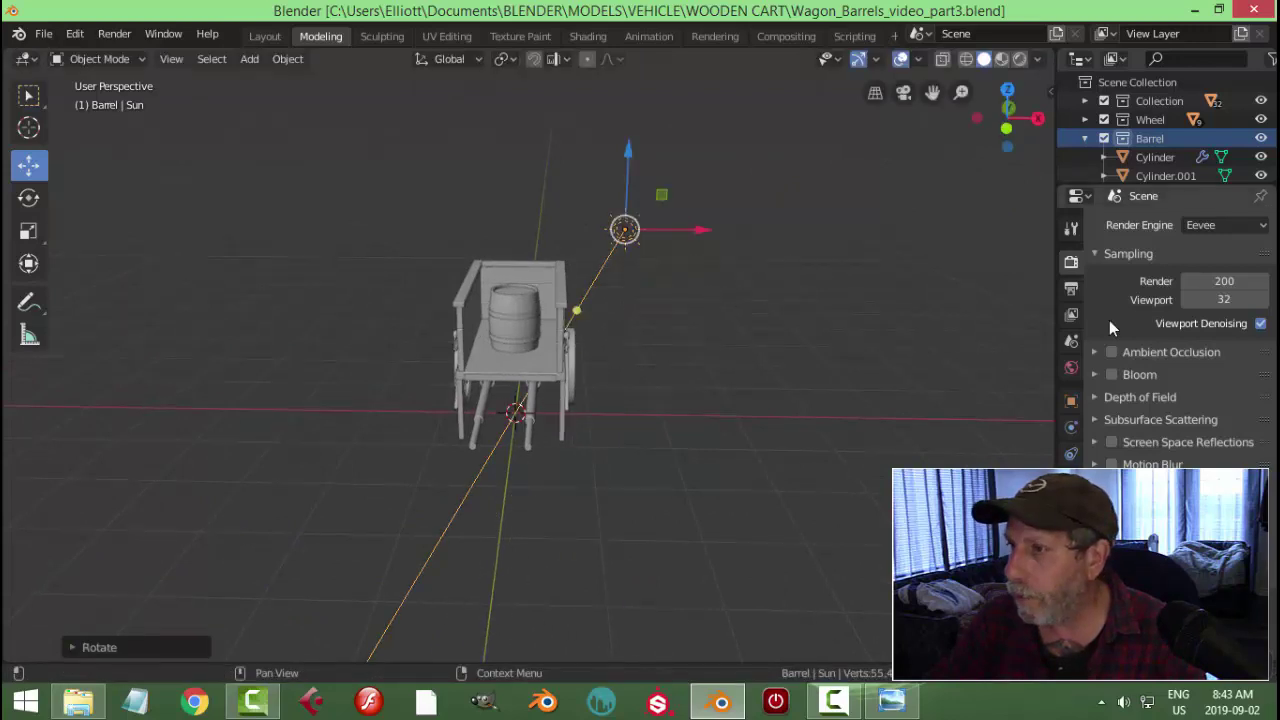
Set the Sun light's strength to 3.000 and its color to a pale warm yellow, hue 0.148 and saturation 0.133
click(1071, 453)
click(1242, 347)
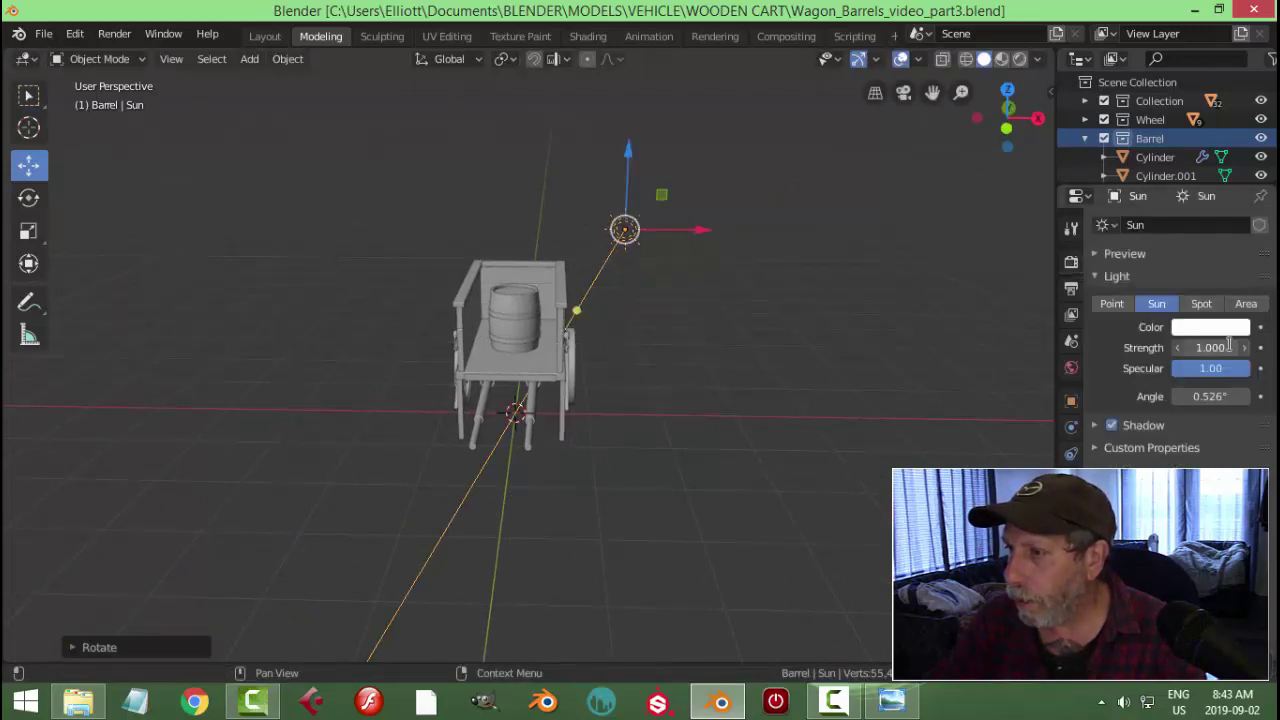
text(1.0)
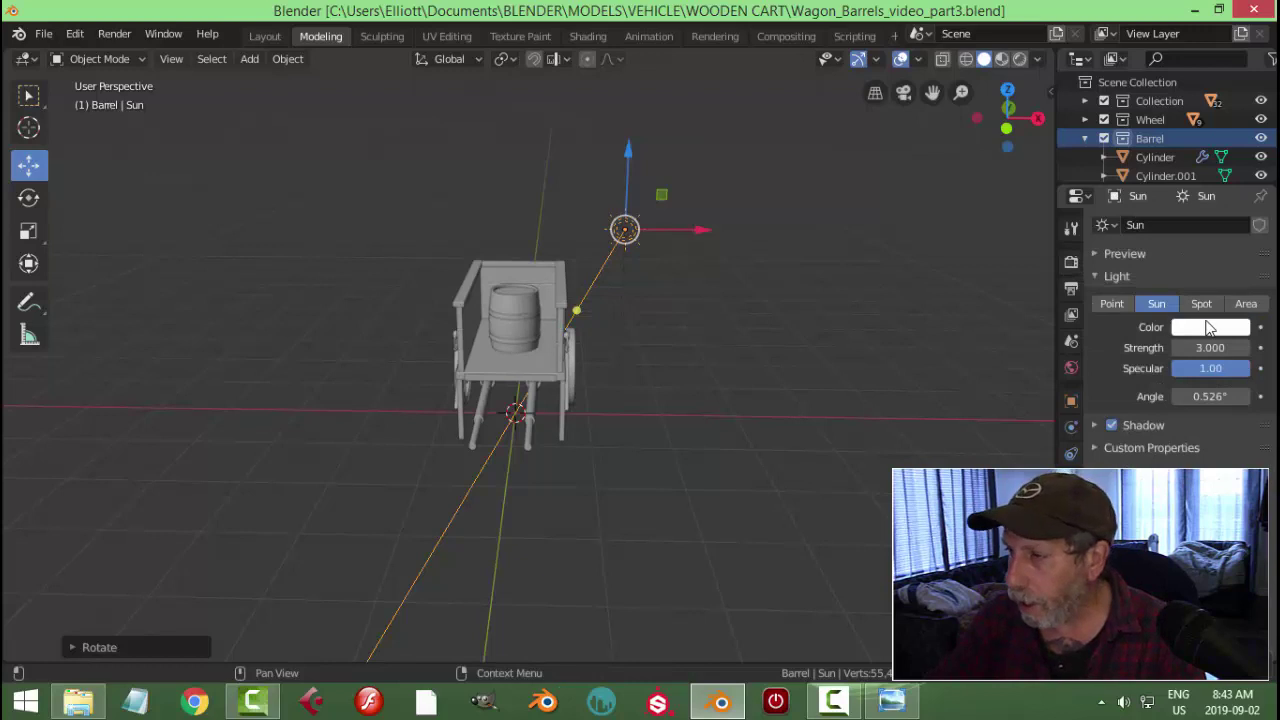
click(1209, 328)
drag(1156, 164, 1147, 150)
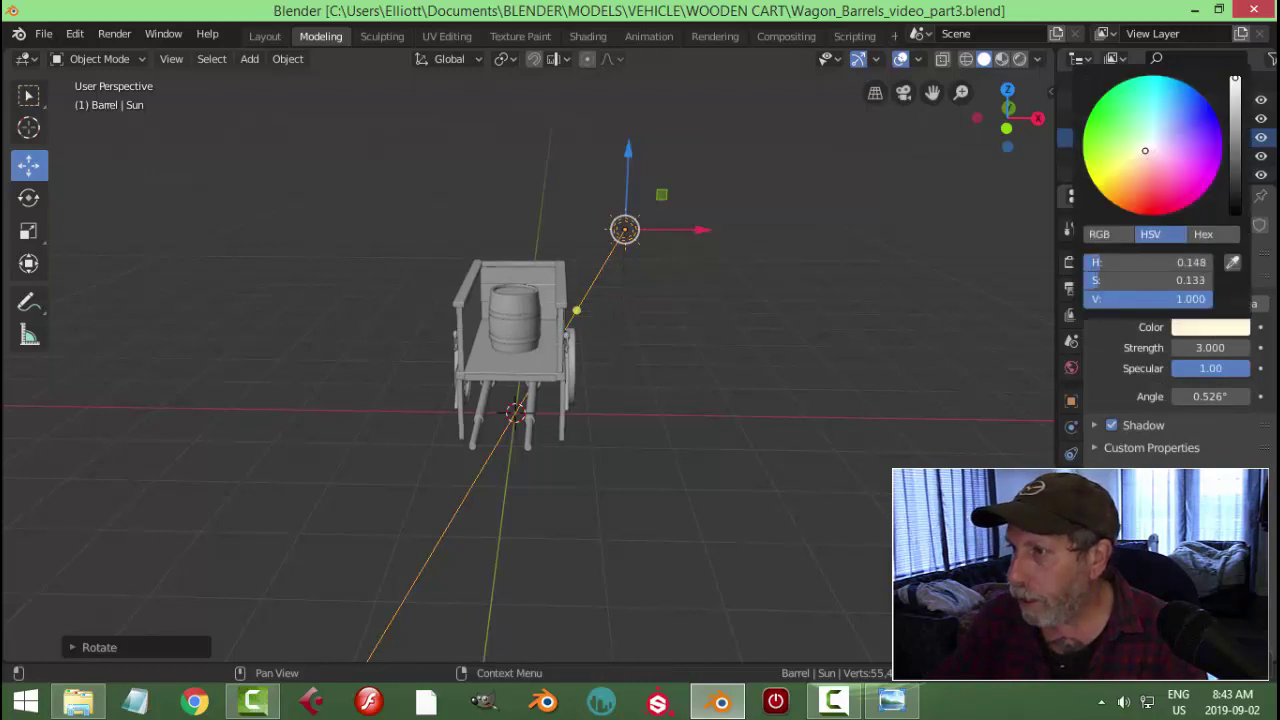
Add a camera and move it in front of the cart's handles, facing the cart
middle_drag(810, 370, 768, 385)
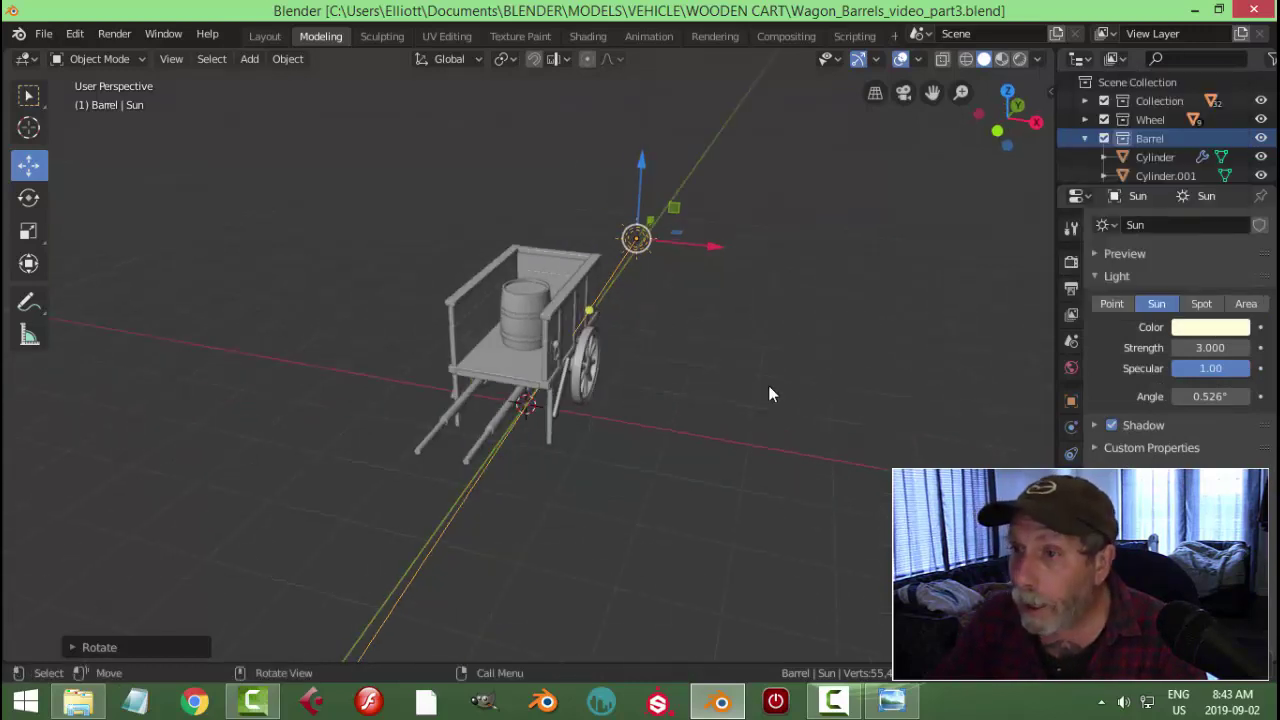
key(shift+a)
mouse_move(768, 385)
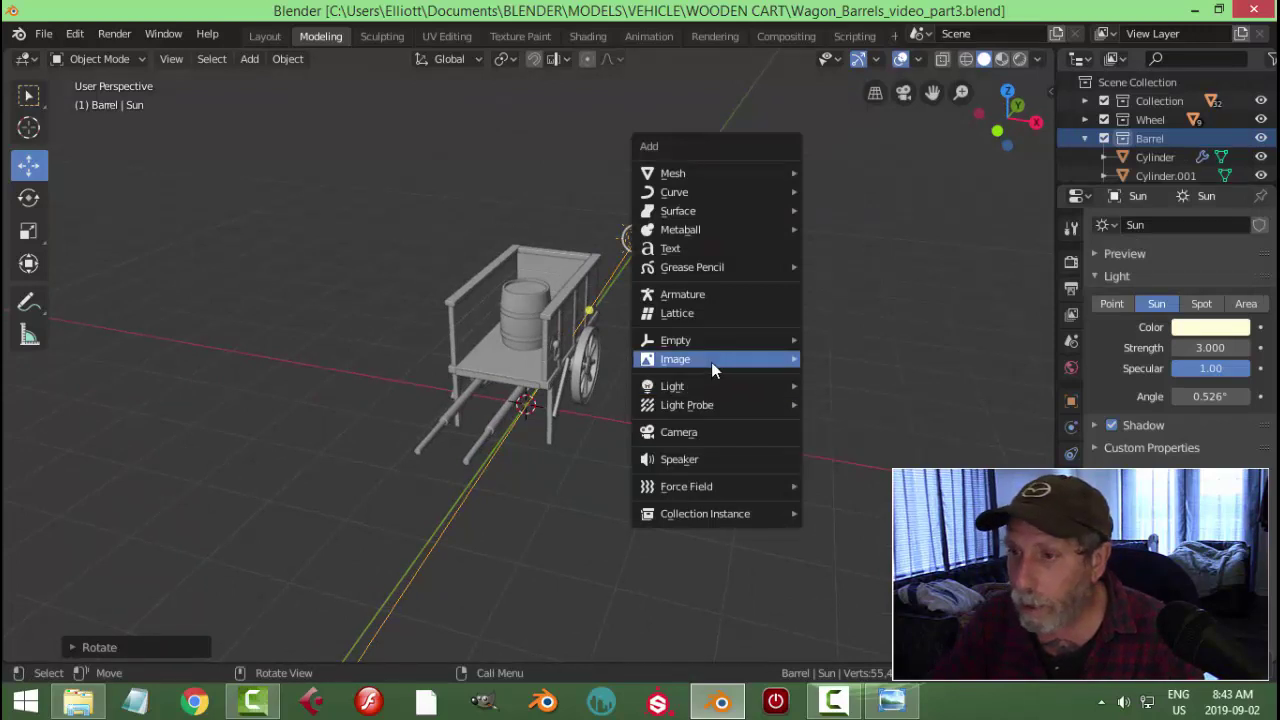
click(716, 432)
middle_drag(754, 384, 614, 394)
key(g)
click(345, 382)
middle_drag(345, 382, 614, 398)
drag(589, 432, 698, 347)
drag(680, 302, 780, 314)
middle_drag(780, 314, 315, 445)
drag(320, 447, 418, 409)
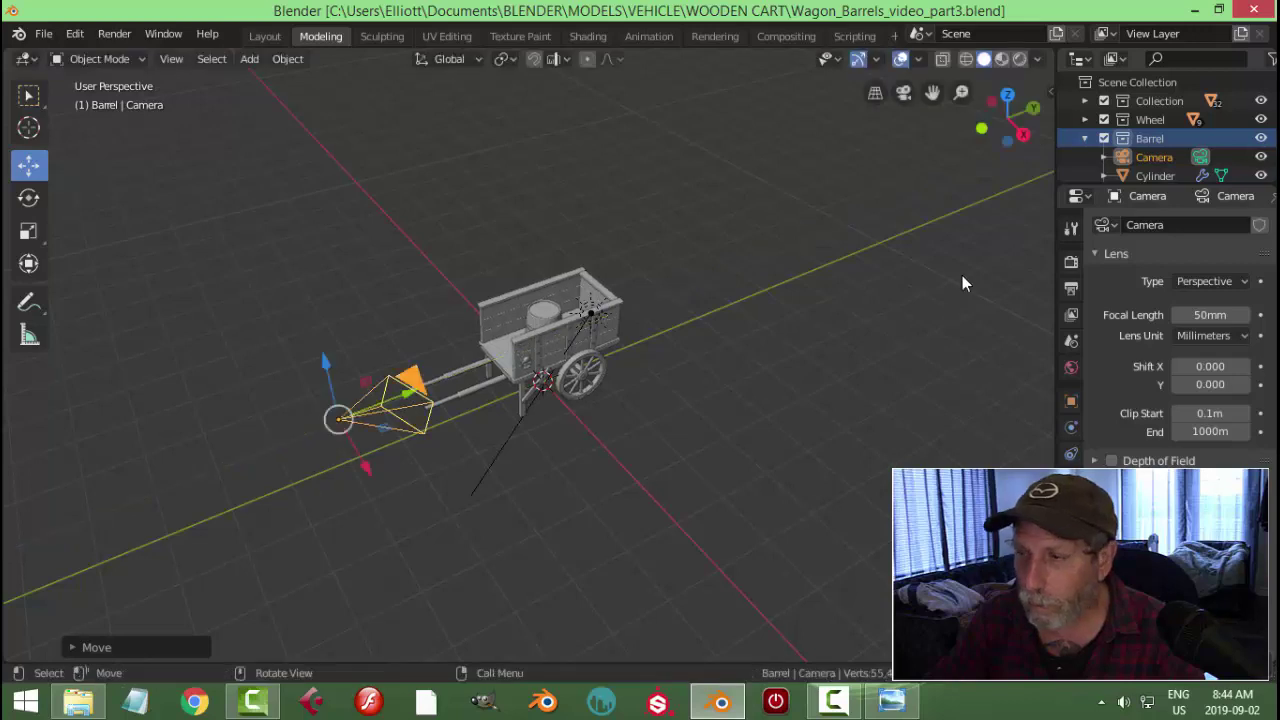
Lock the camera to the view and frame the cart through the camera
key(n)
click(1043, 163)
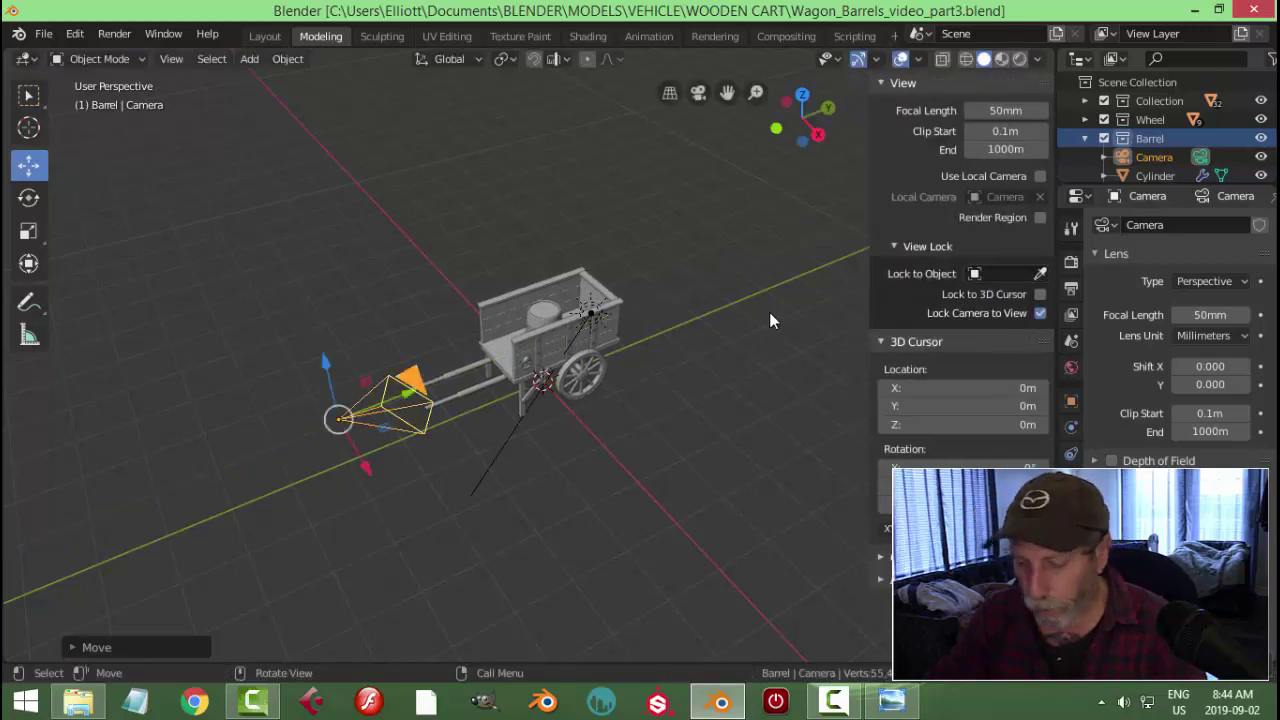
key(KP_0)
key(n)
middle_drag(763, 313, 751, 422)
key(Home)
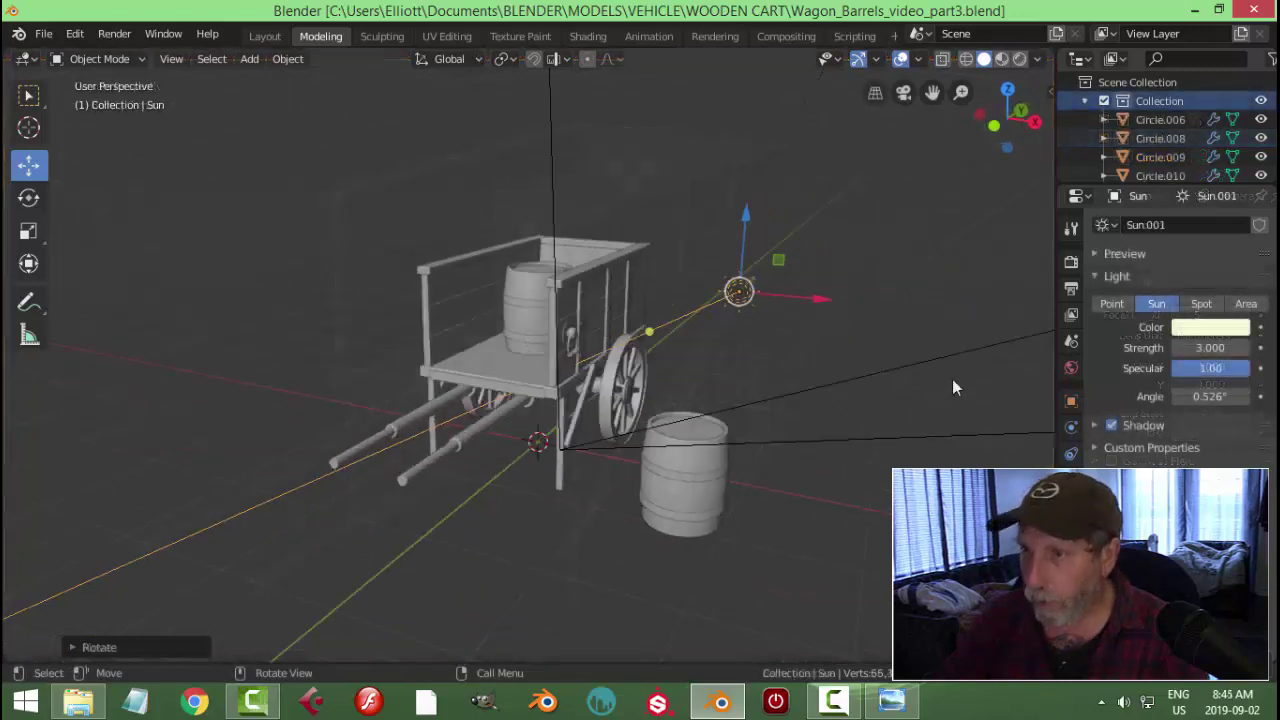
Show the camera view in rendered shading and examine the lit barrels in and beside the cart from several angles
key(KP_0)
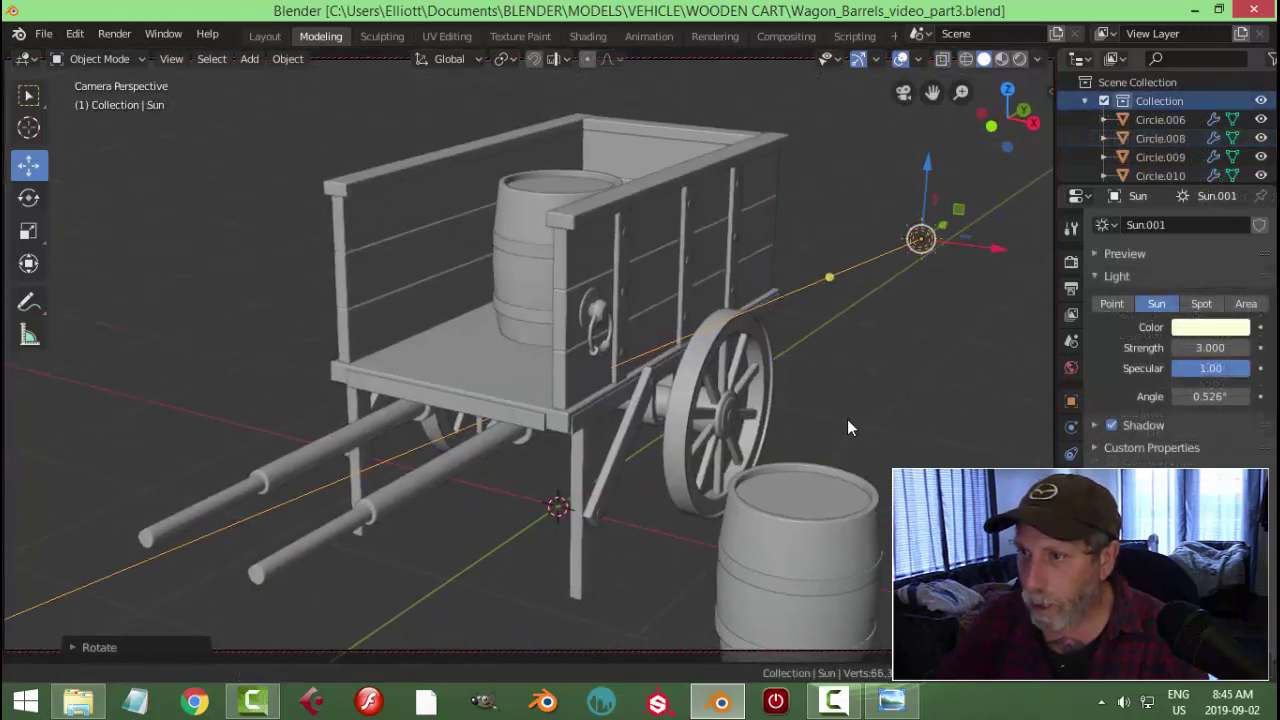
middle_drag(847, 427, 848, 427)
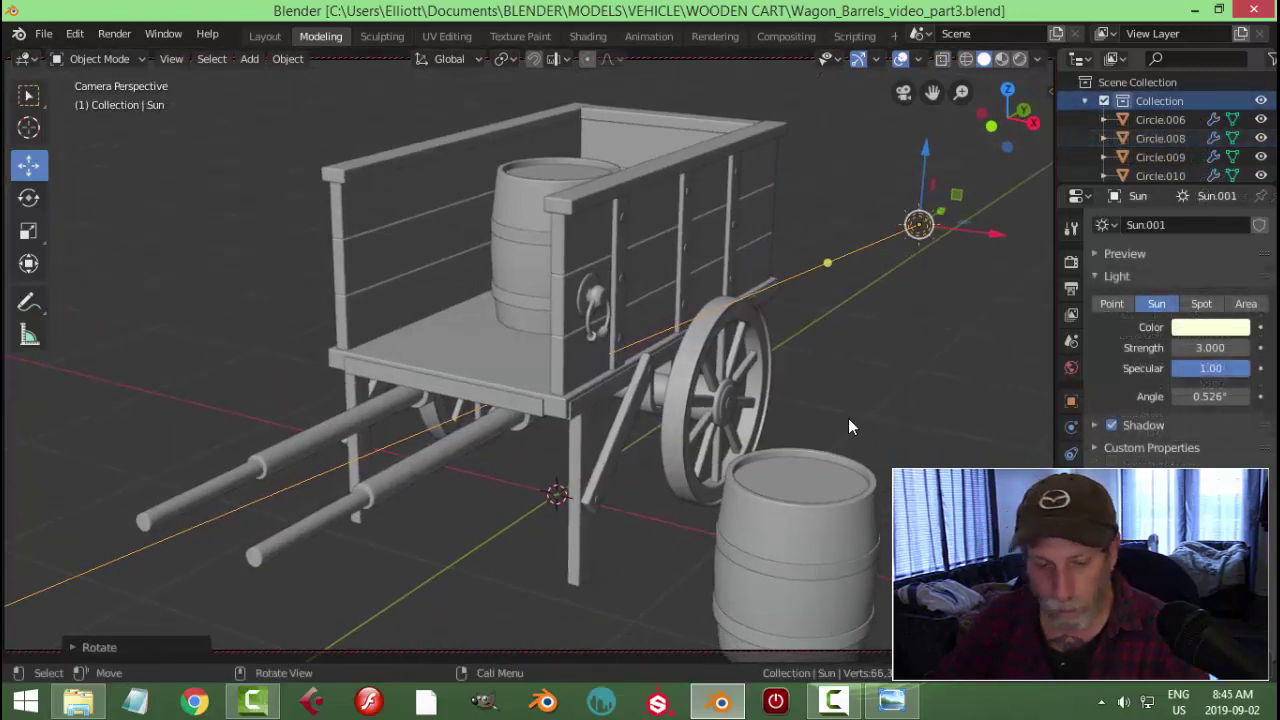
click(1020, 59)
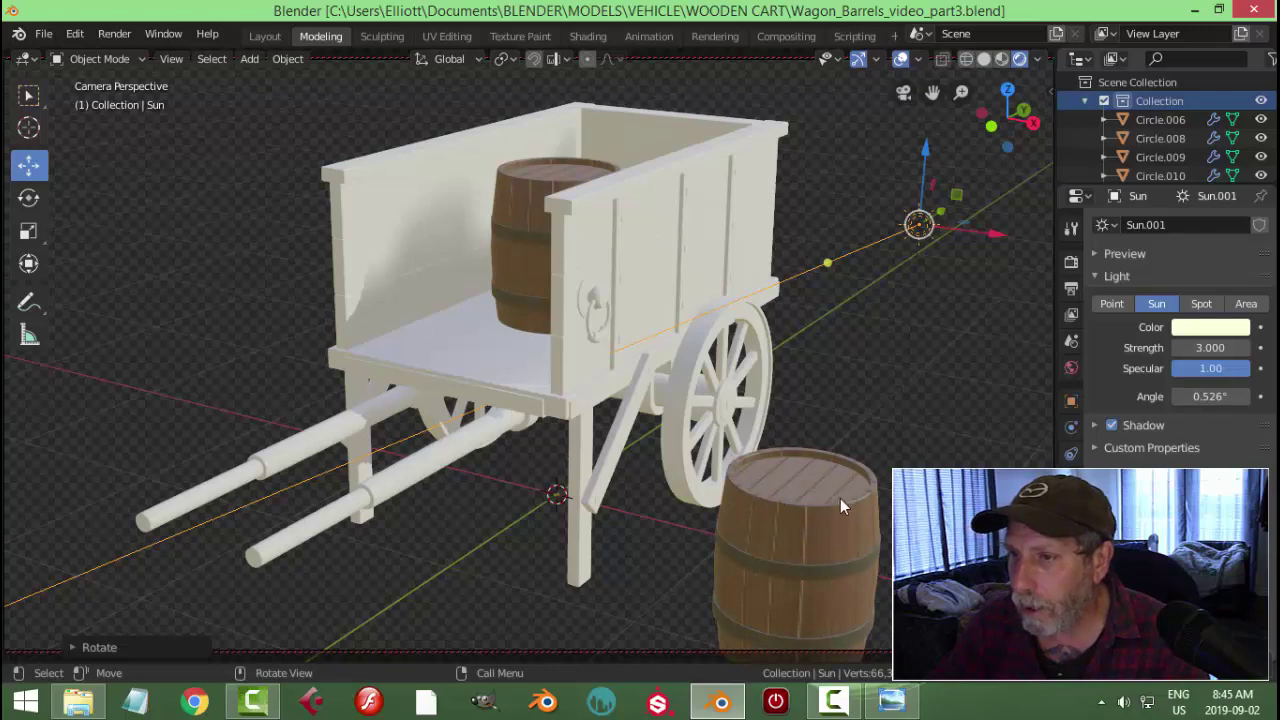
middle_drag(718, 516, 710, 475)
scroll(796, 494, up, 4)
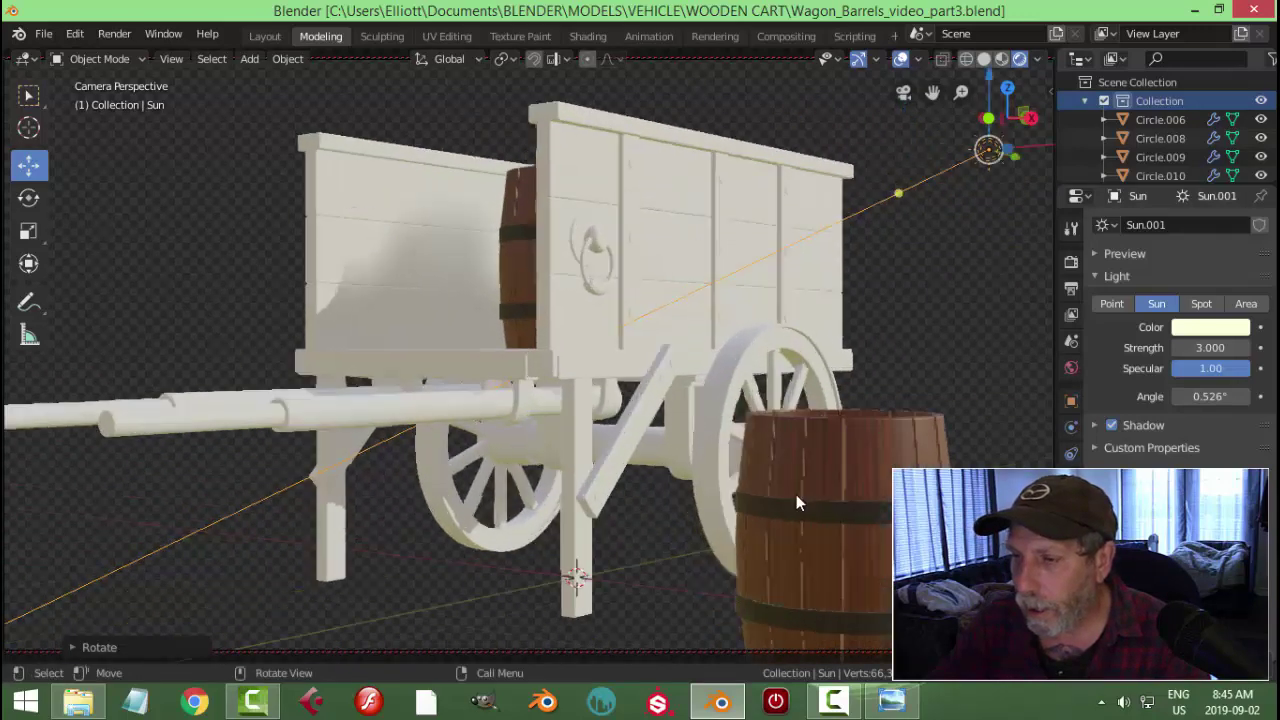
middle_drag(869, 505, 733, 448)
middle_drag(690, 420, 806, 461)
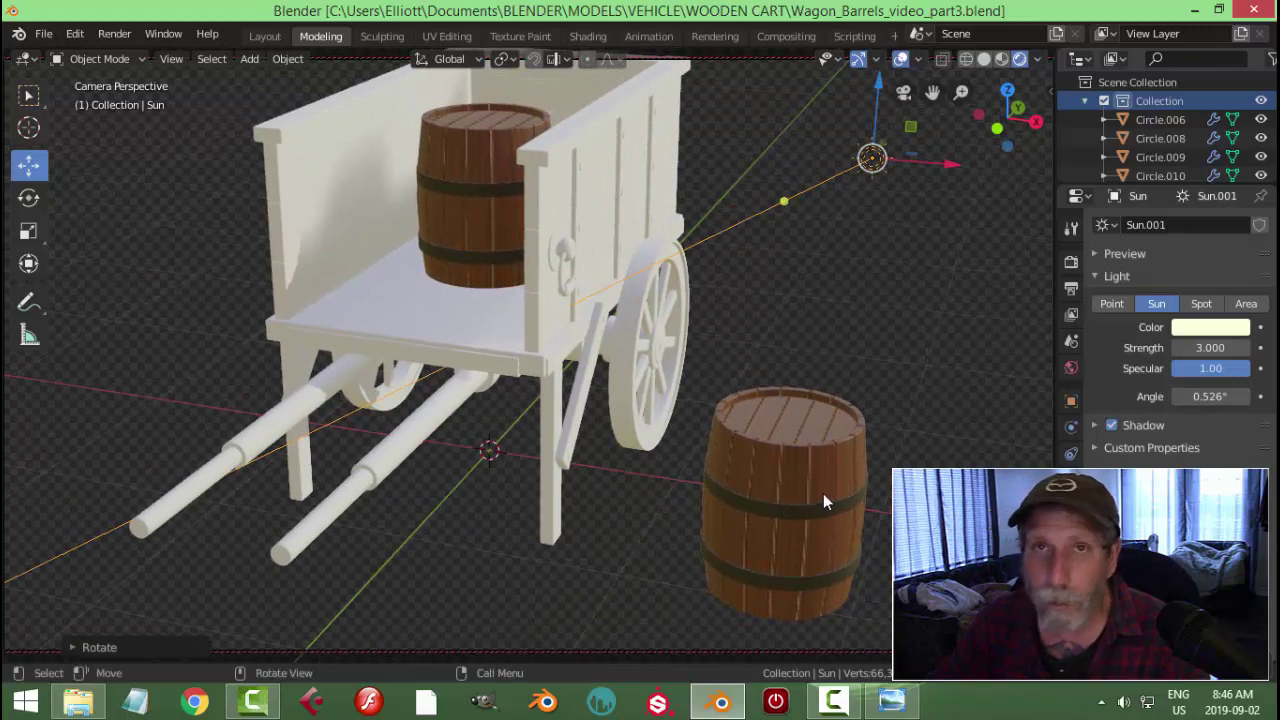